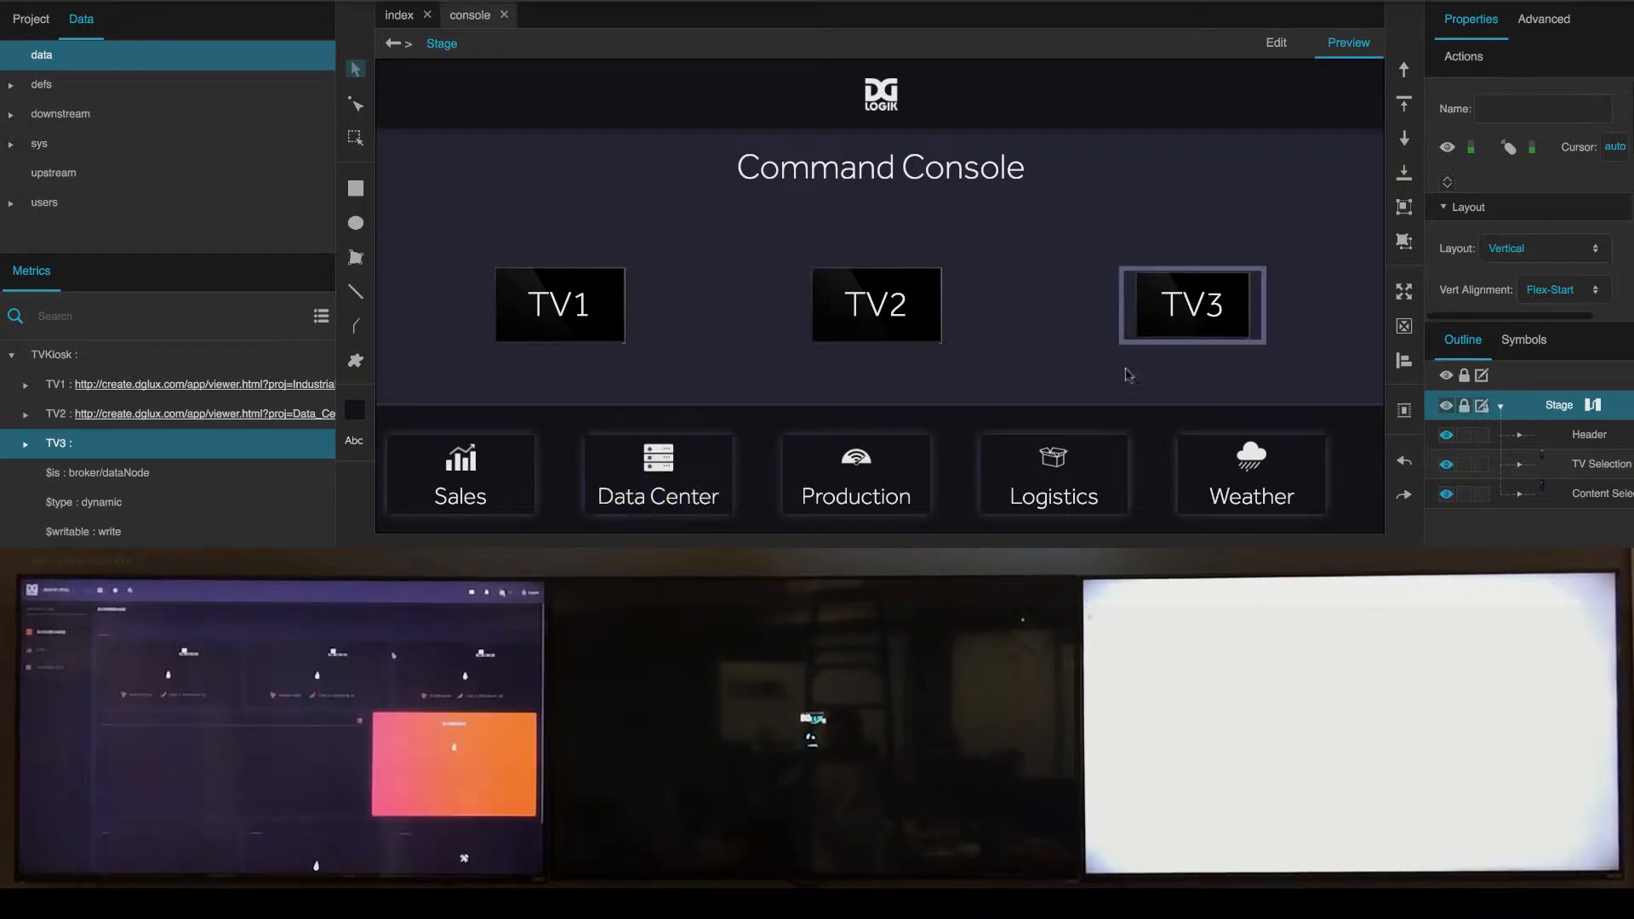
Step: Send the Sales content to TV3, and the Production and Logistics contents to TV1, in the command console
click(487, 473)
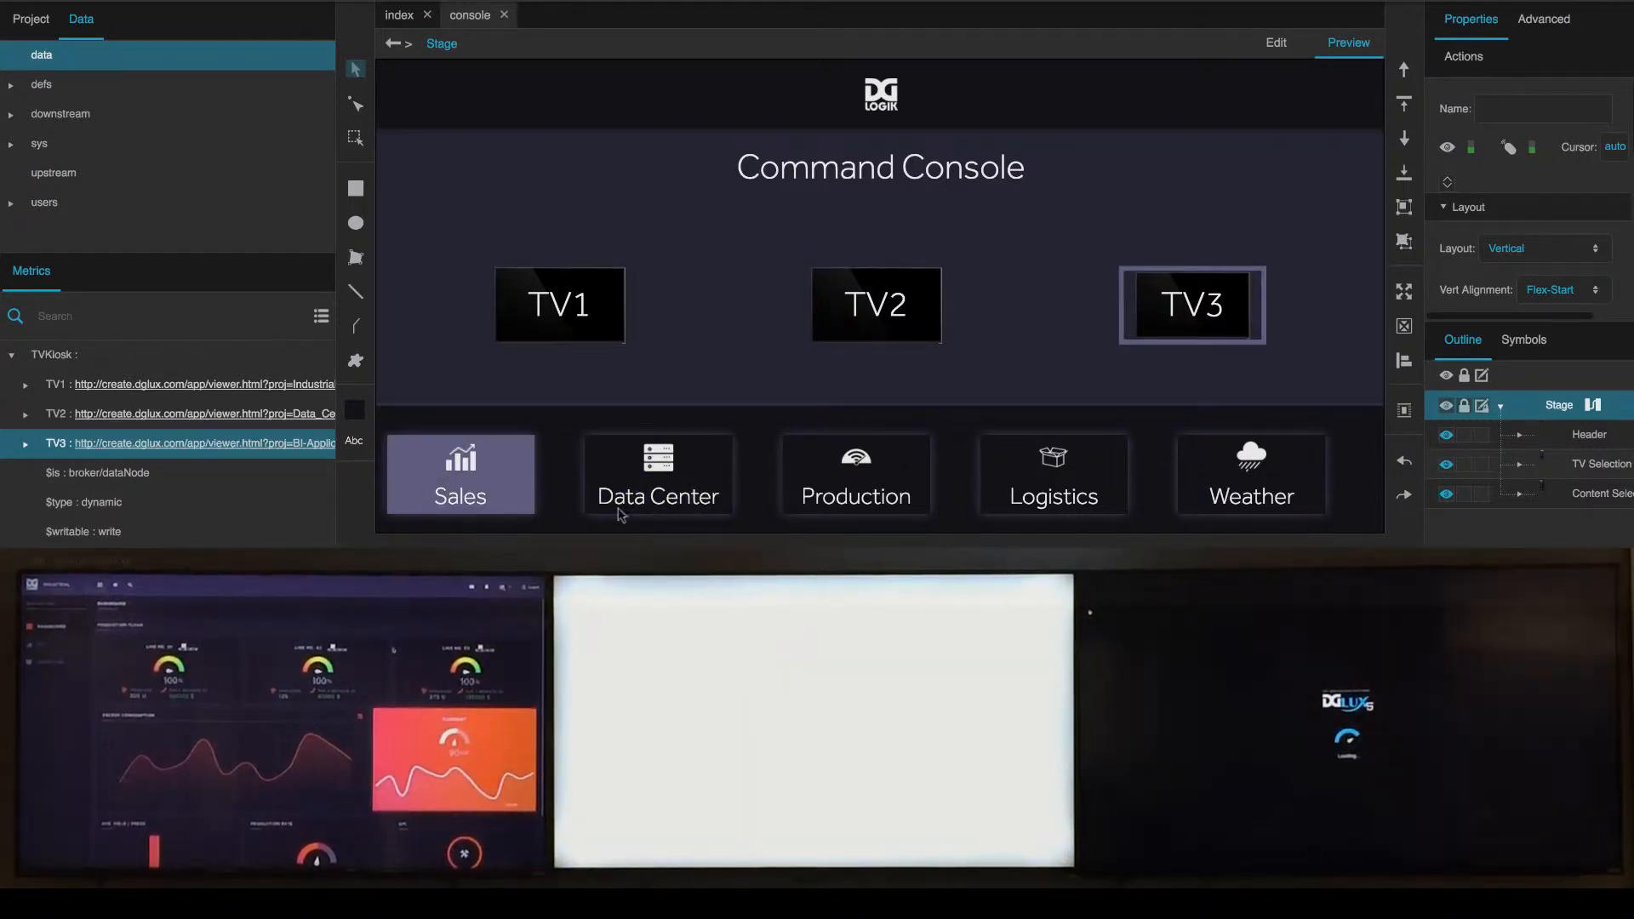
click(562, 308)
click(856, 476)
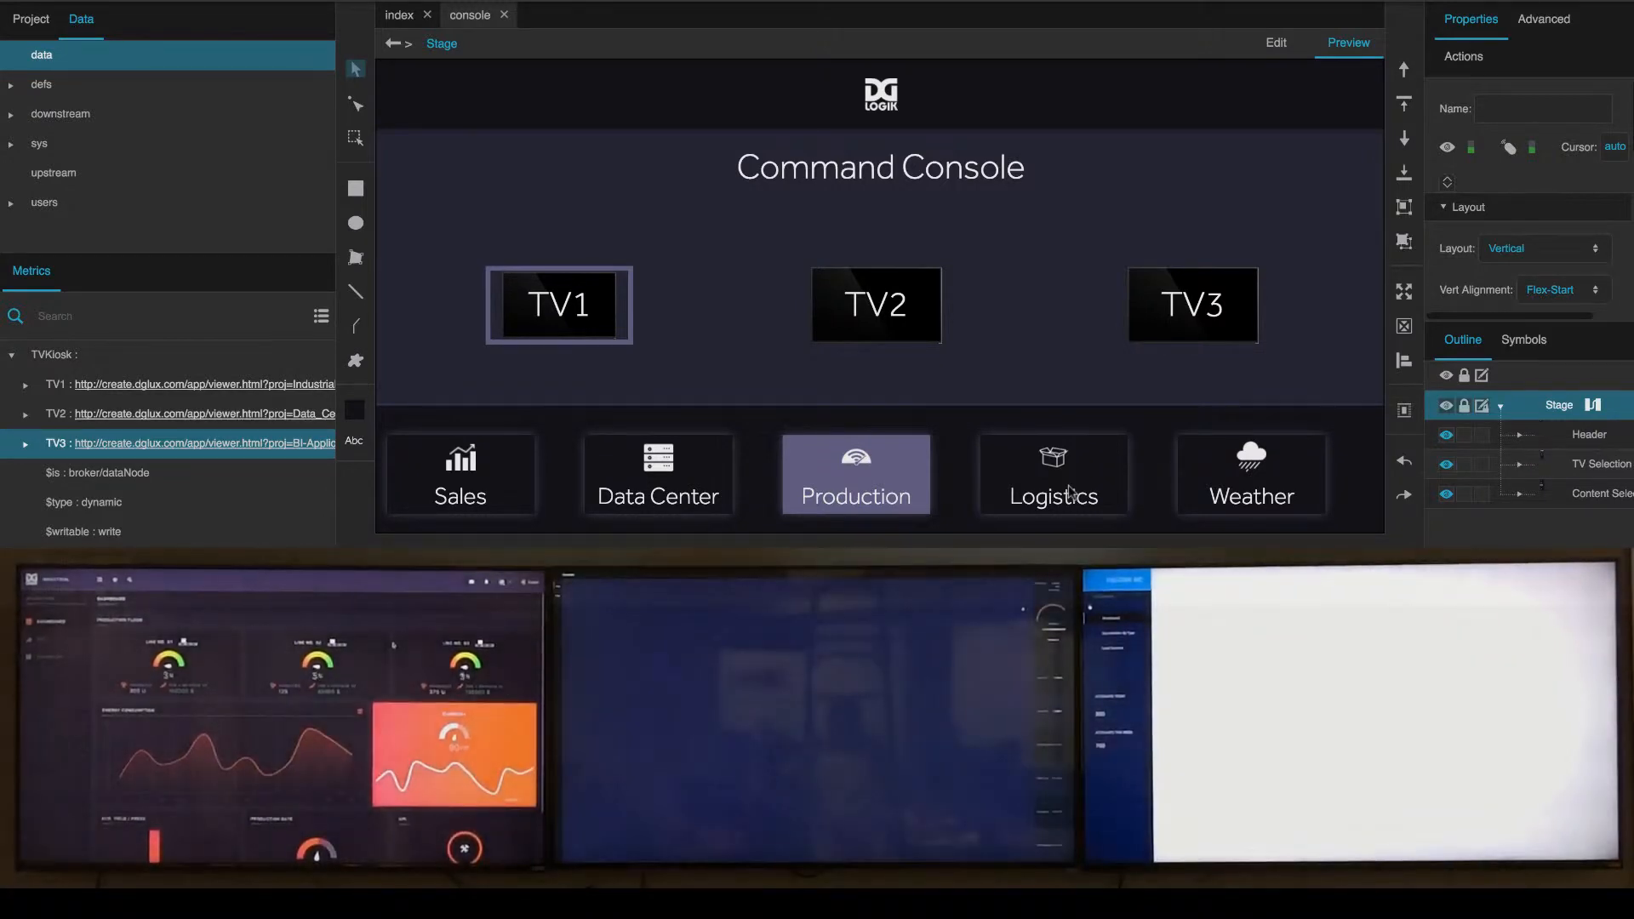
click(1069, 492)
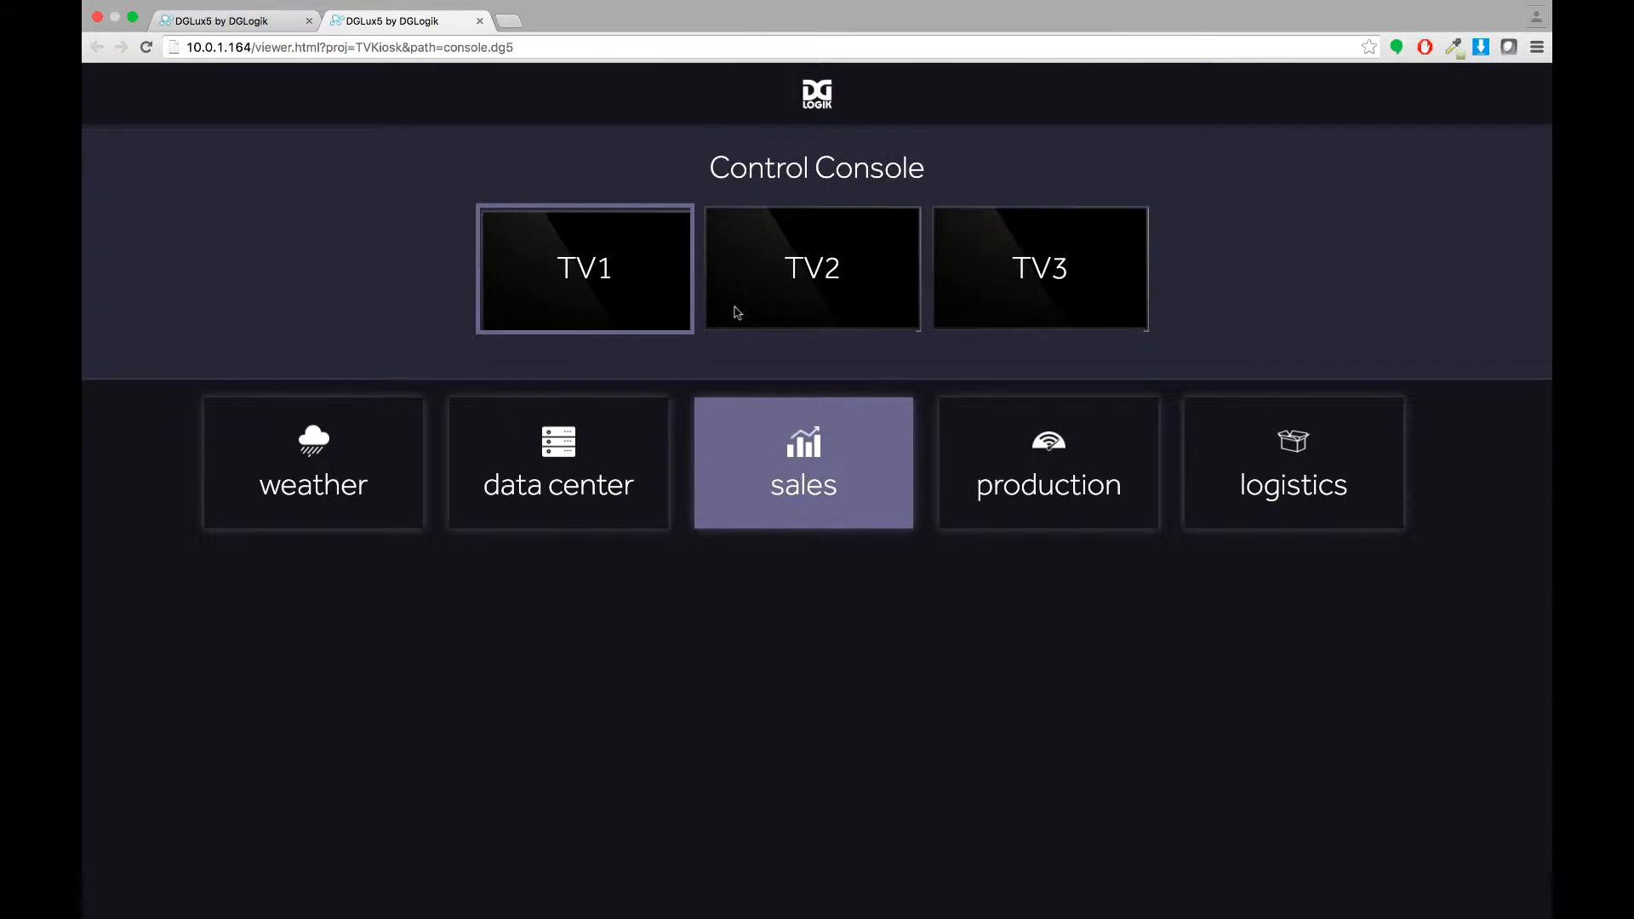
Step: Try out the control console by switching between TV1 and TV2 and choosing the weather, data center and sales contents
click(739, 312)
click(616, 459)
click(333, 492)
click(536, 315)
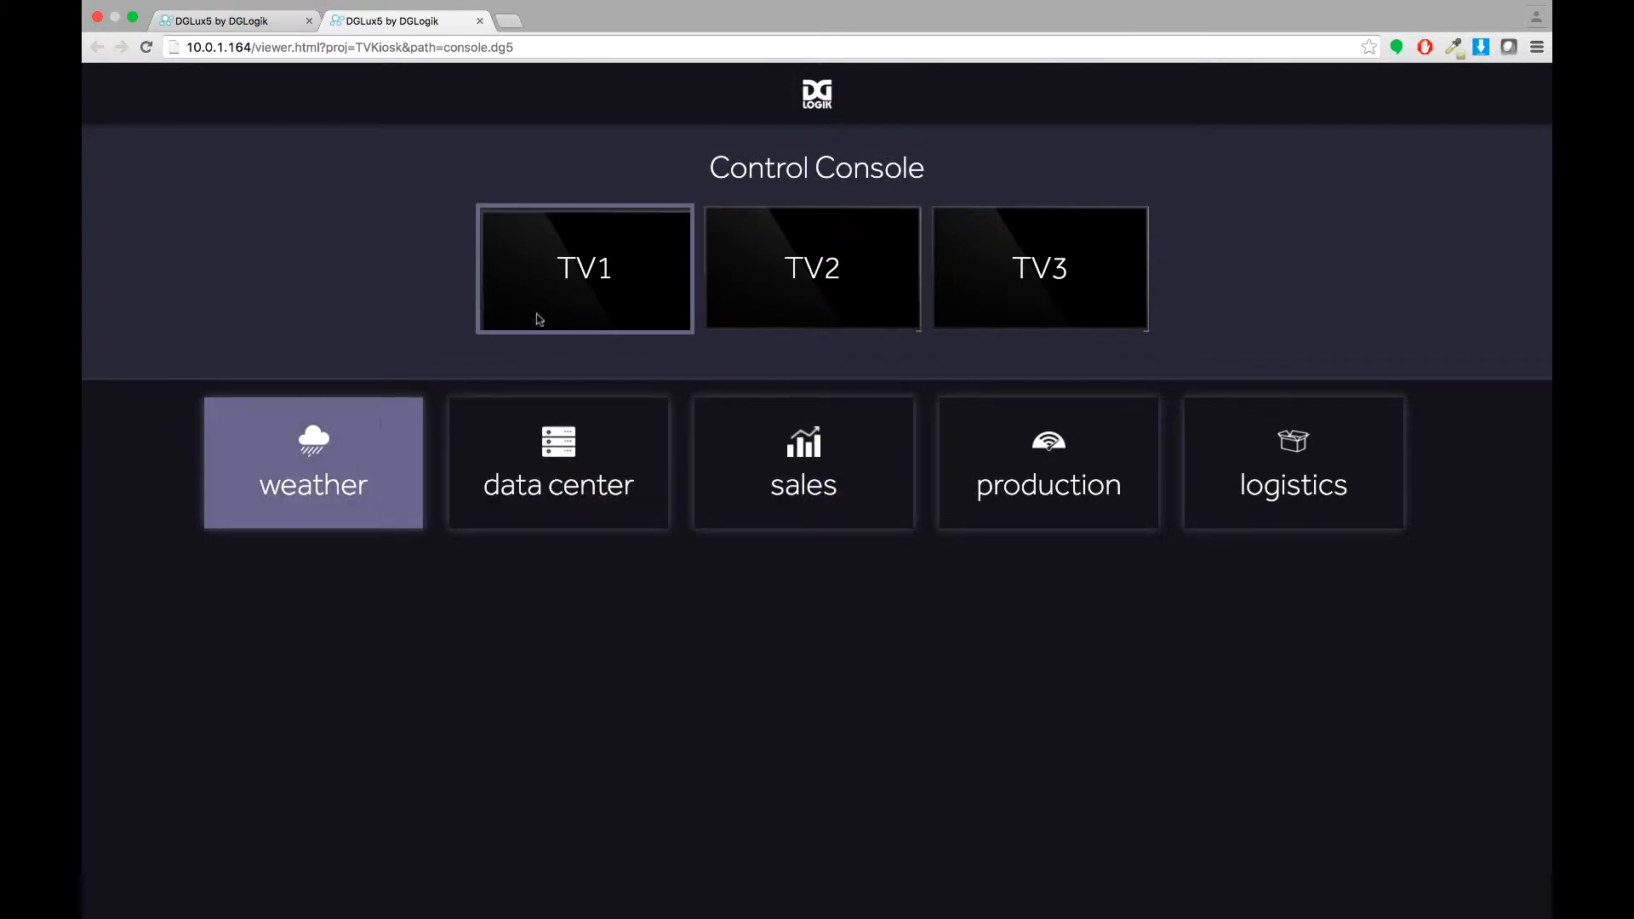
click(517, 472)
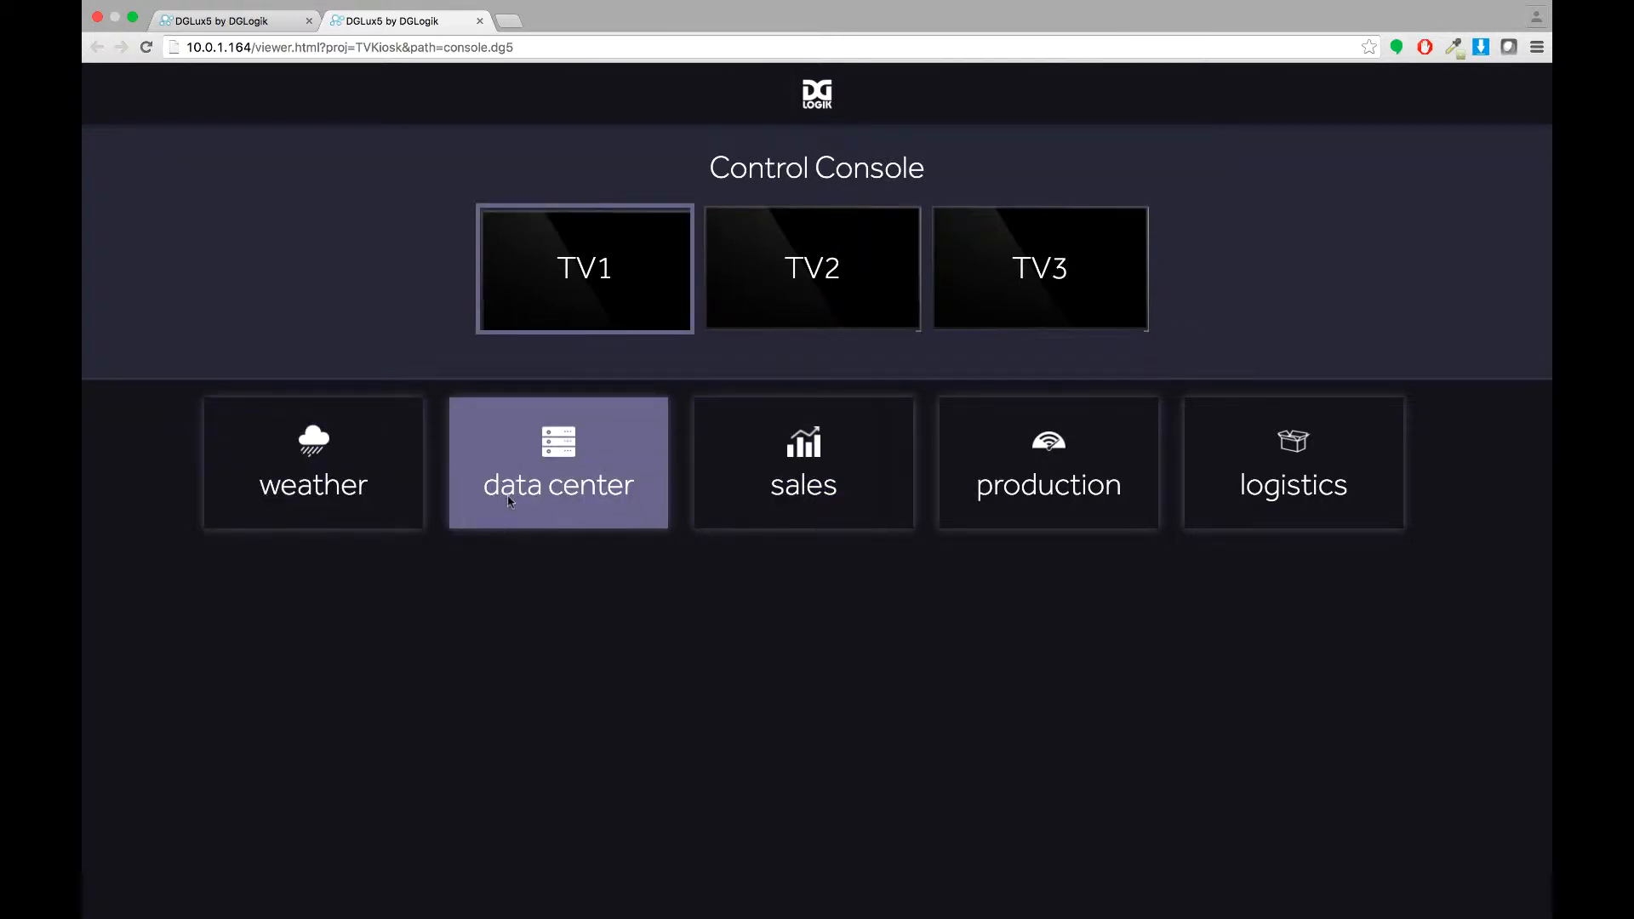
click(806, 490)
click(910, 313)
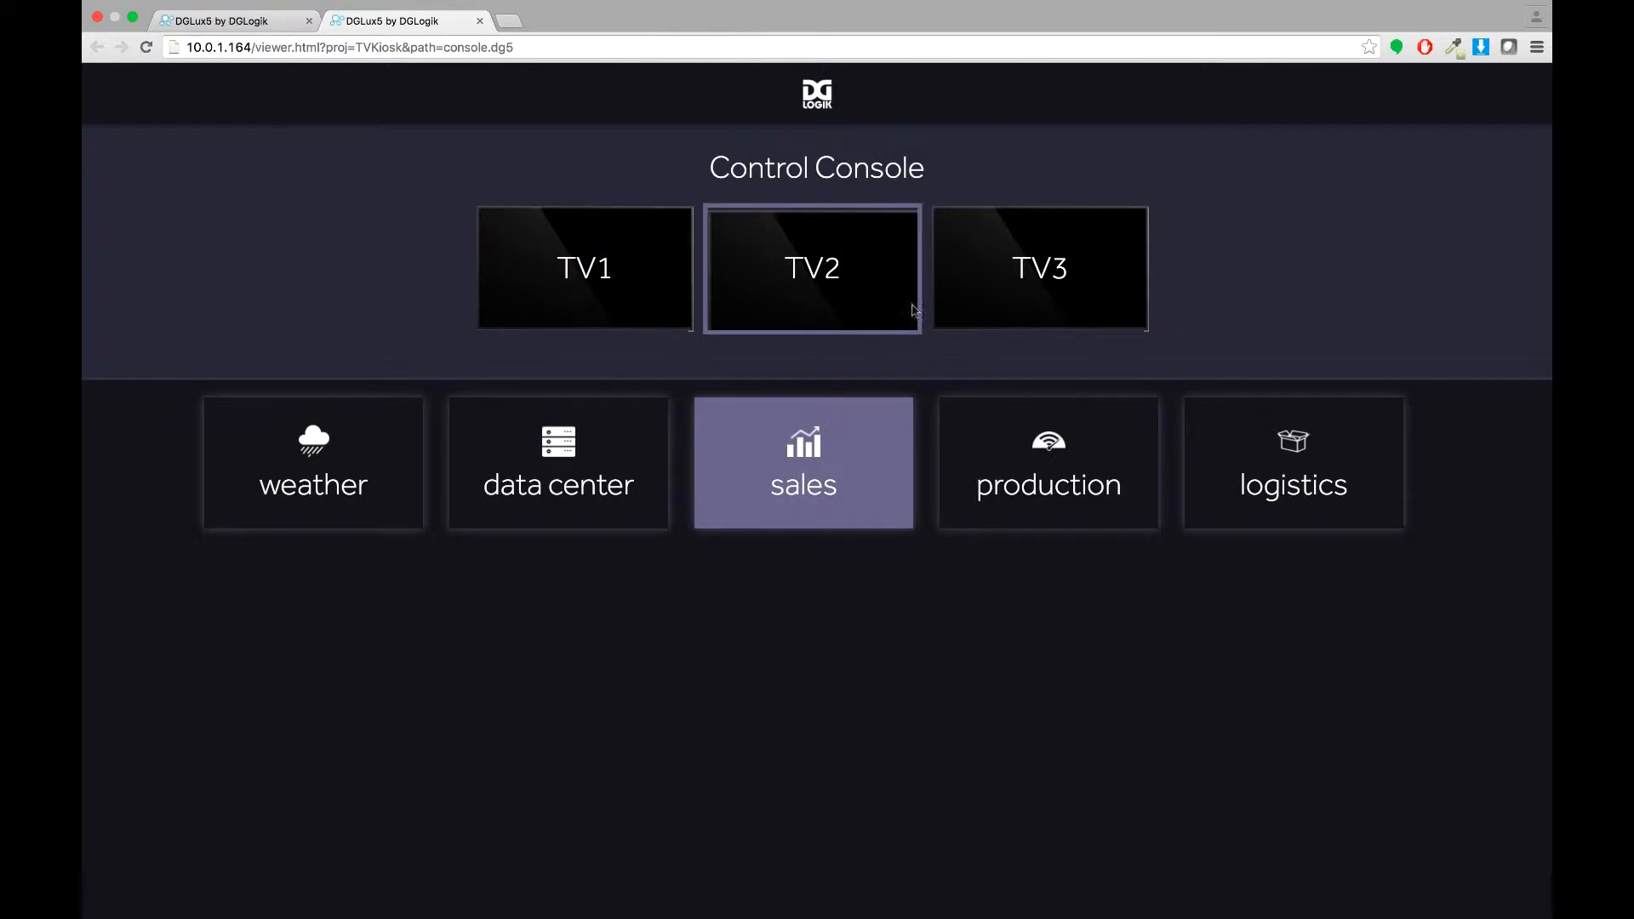
Step: Cycle the console's display selection back and forth through TV3, TV2 and TV1, ending on TV1
click(956, 319)
click(813, 314)
click(627, 308)
click(749, 292)
click(936, 266)
click(725, 274)
click(587, 294)
Step: Run through all five content choices for TV1, from weather to logistics and back to data center
click(513, 493)
click(410, 497)
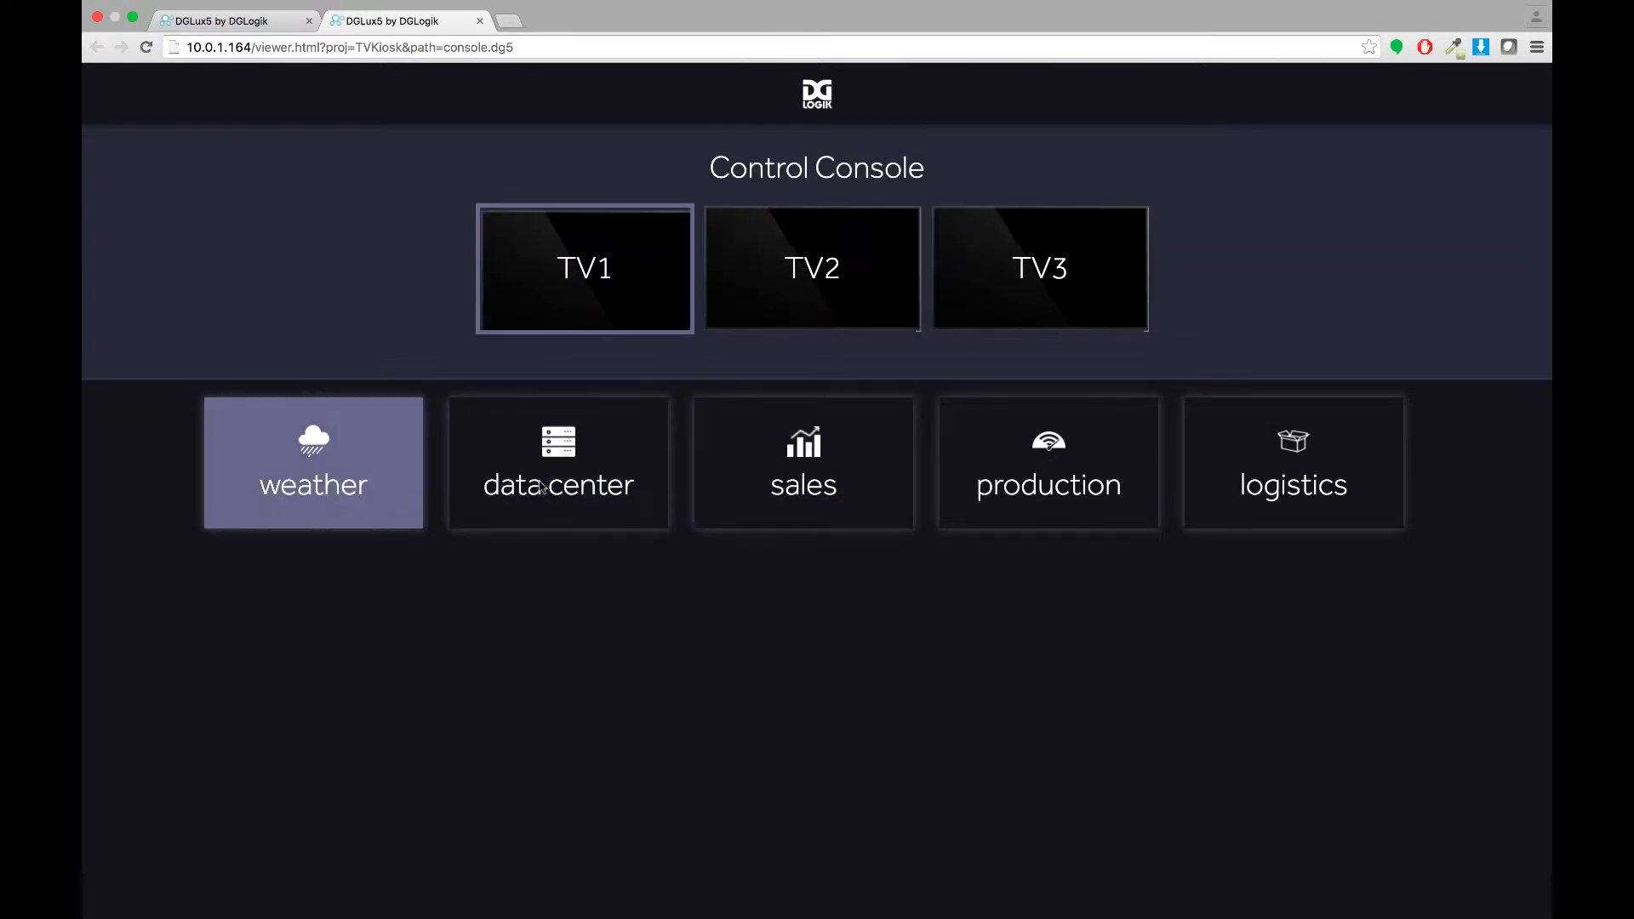
click(804, 485)
click(1045, 475)
click(1244, 472)
click(1074, 505)
click(839, 514)
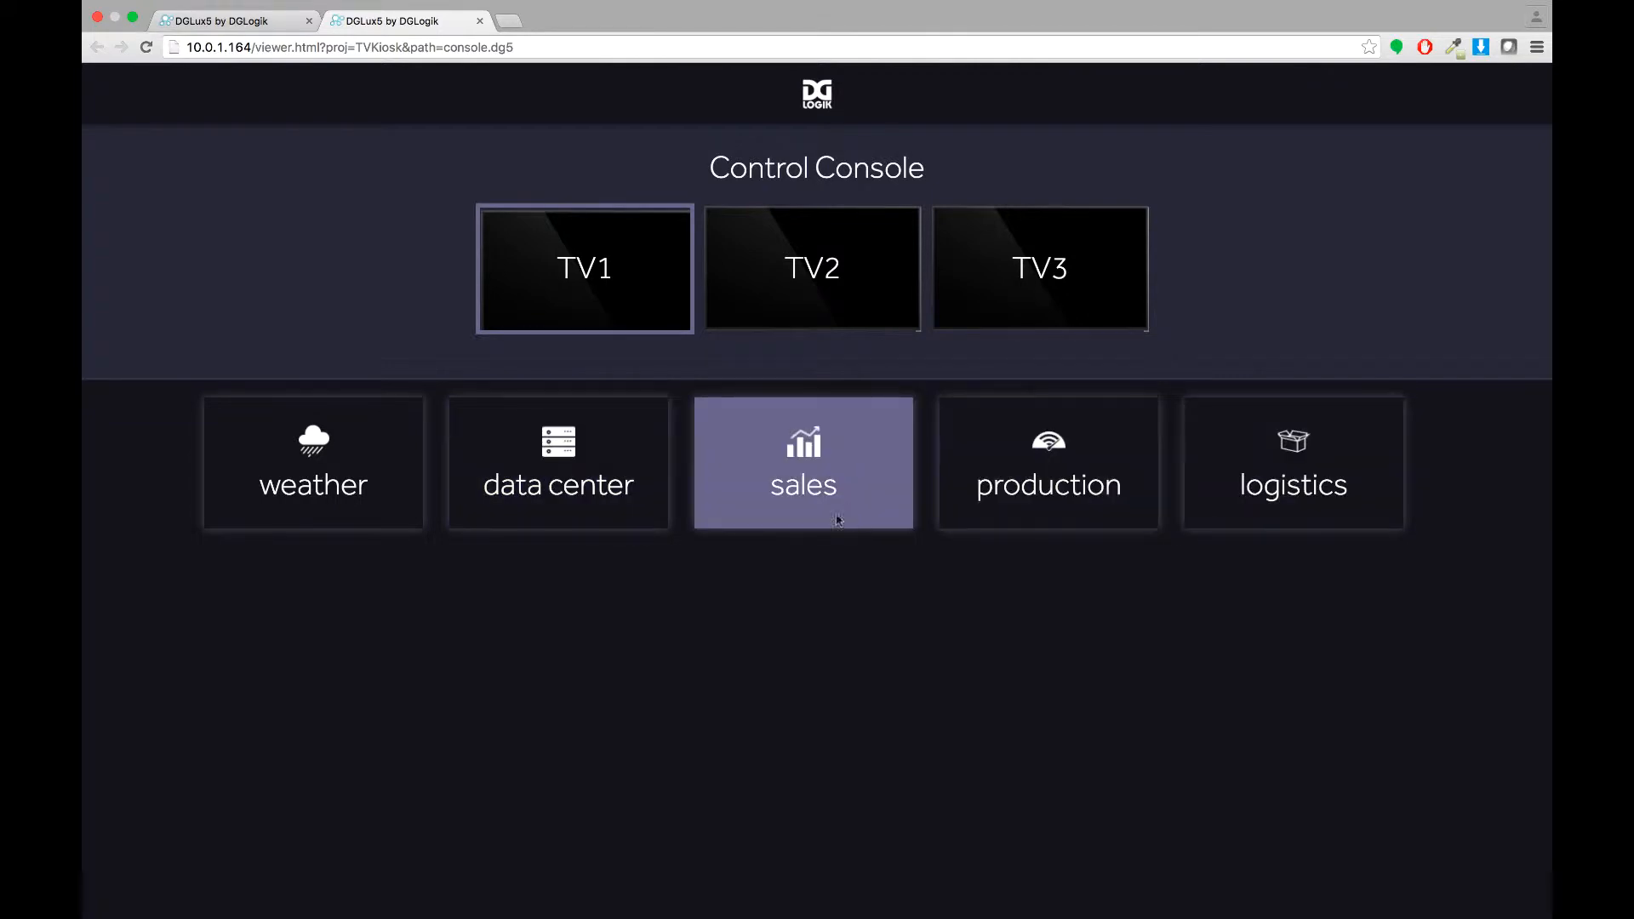
click(593, 510)
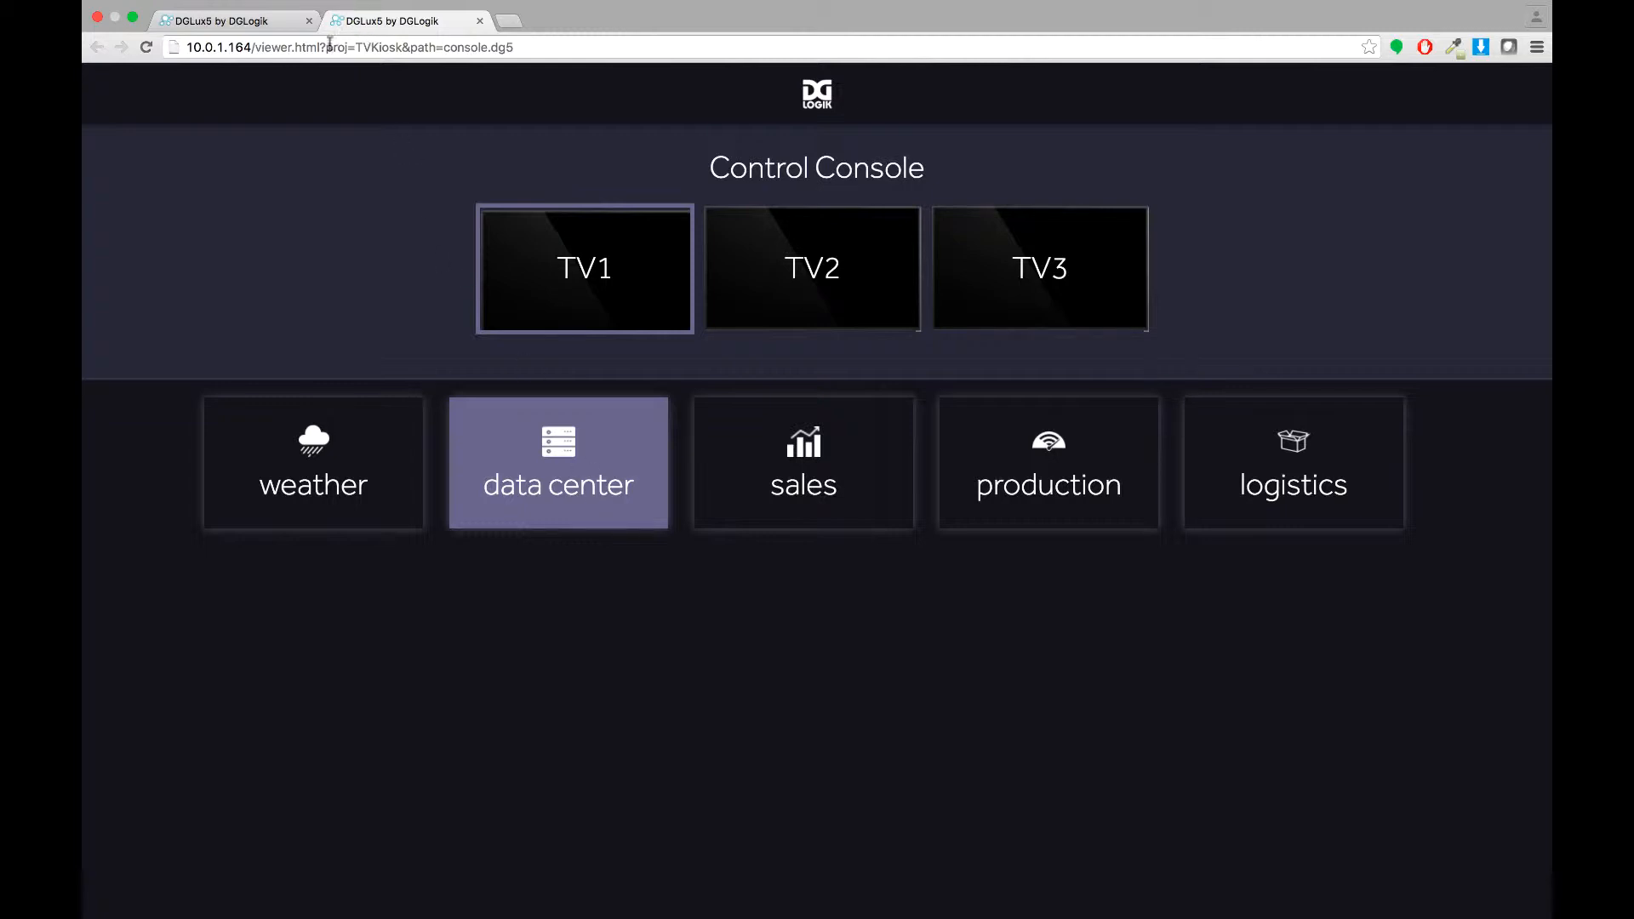
Step: Switch to the DGLux5 editor and add a node named TV_Kiosk under the data node
click(247, 21)
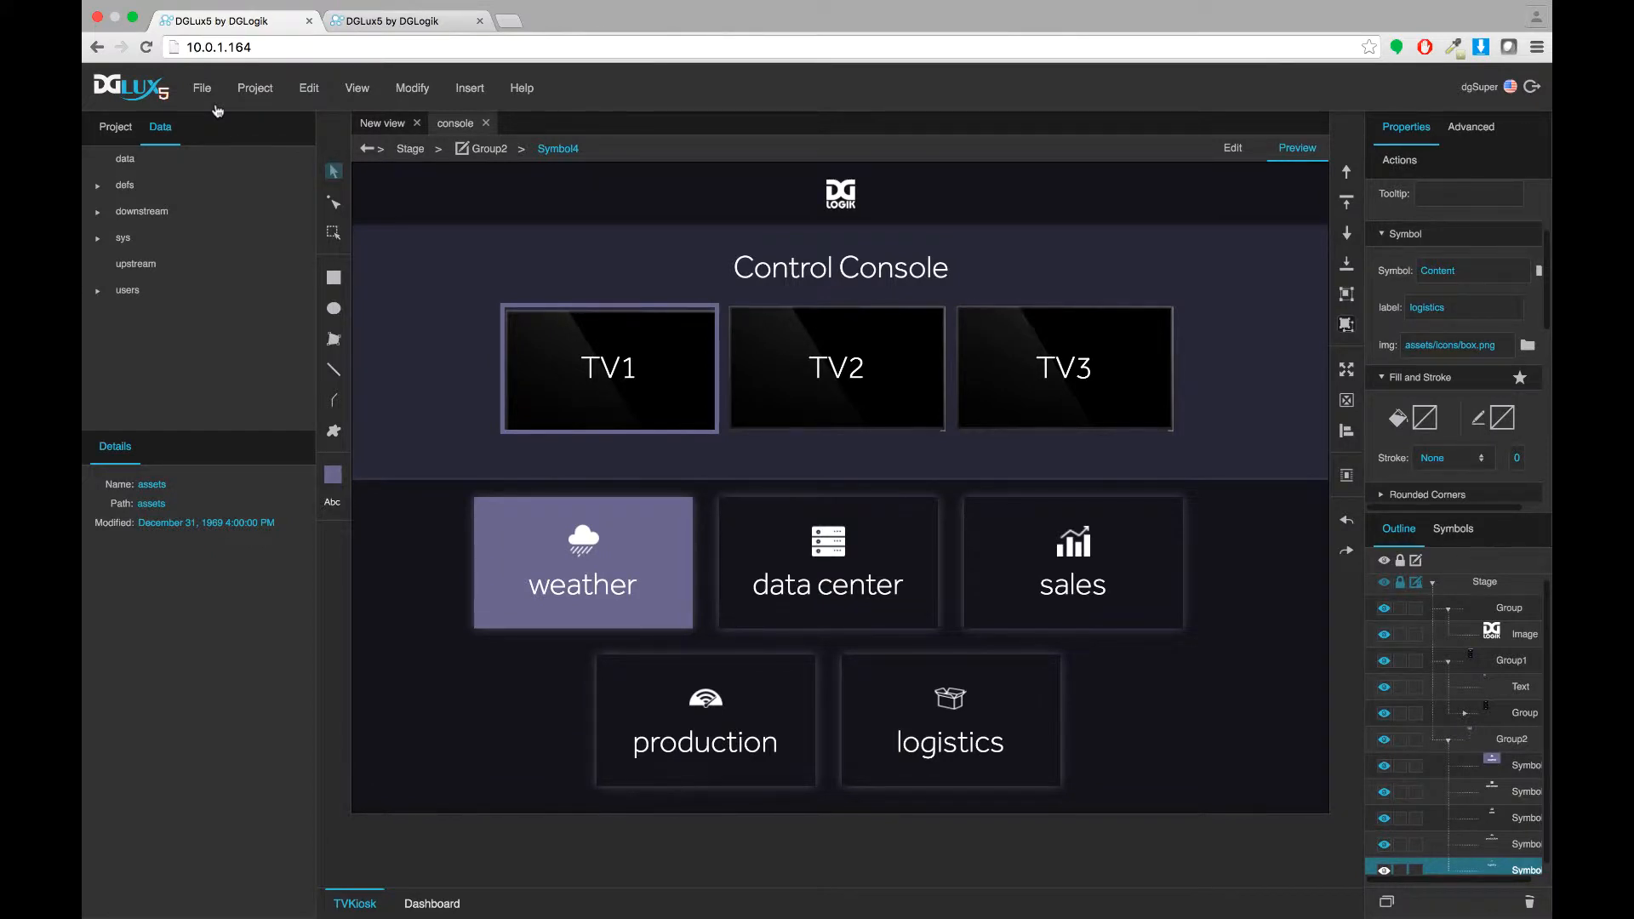
click(119, 168)
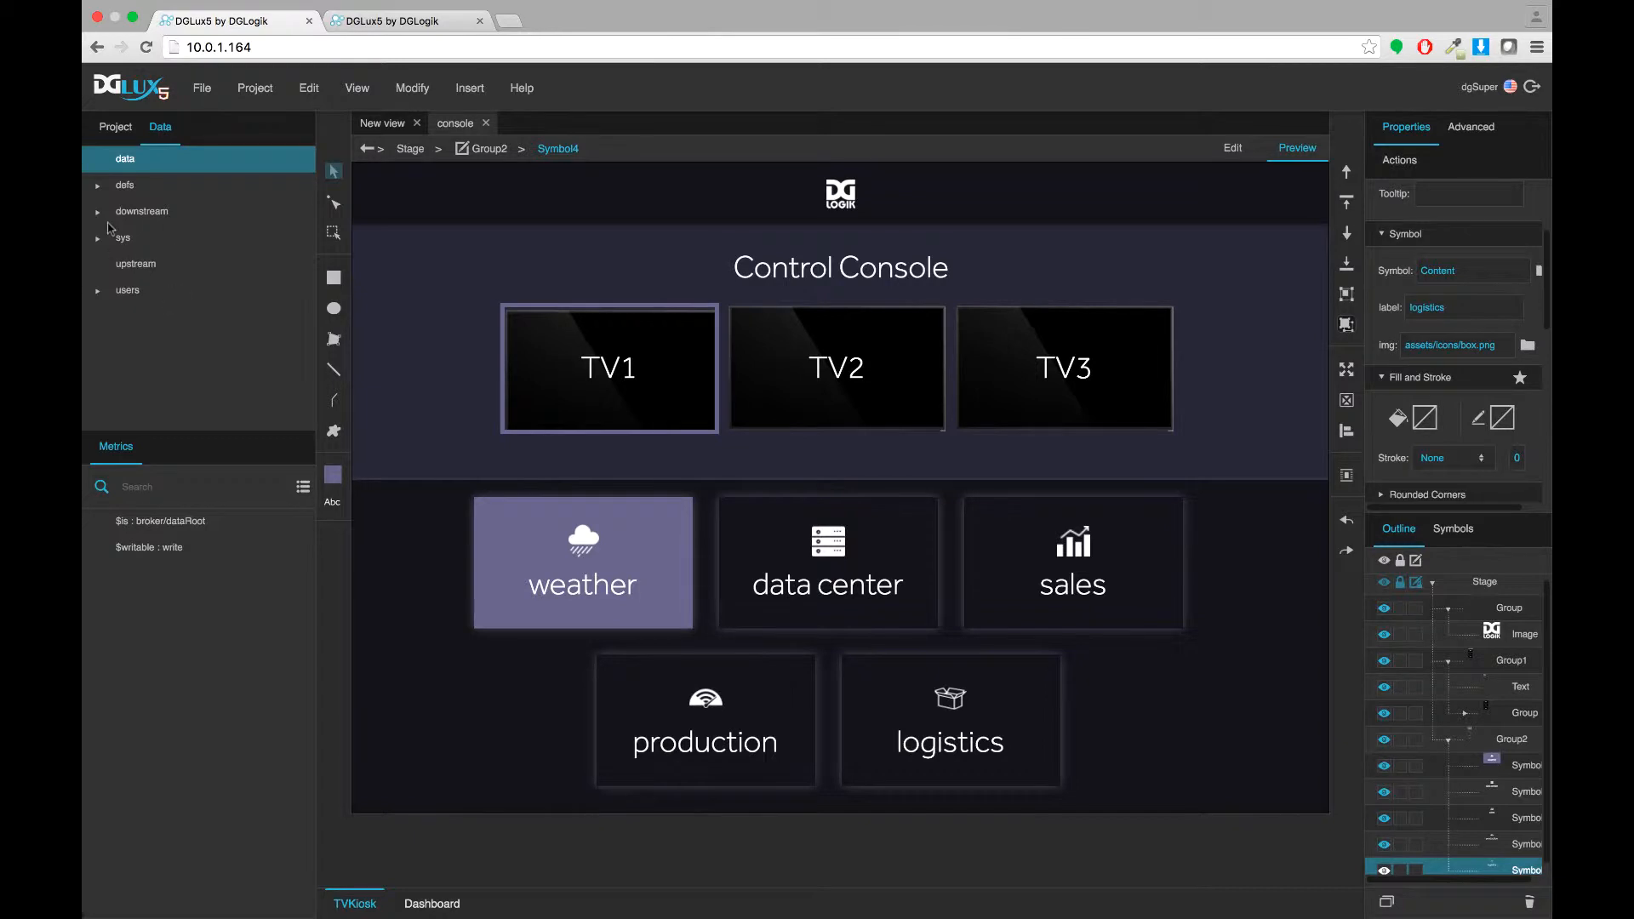
right_click(125, 165)
mouse_move(155, 180)
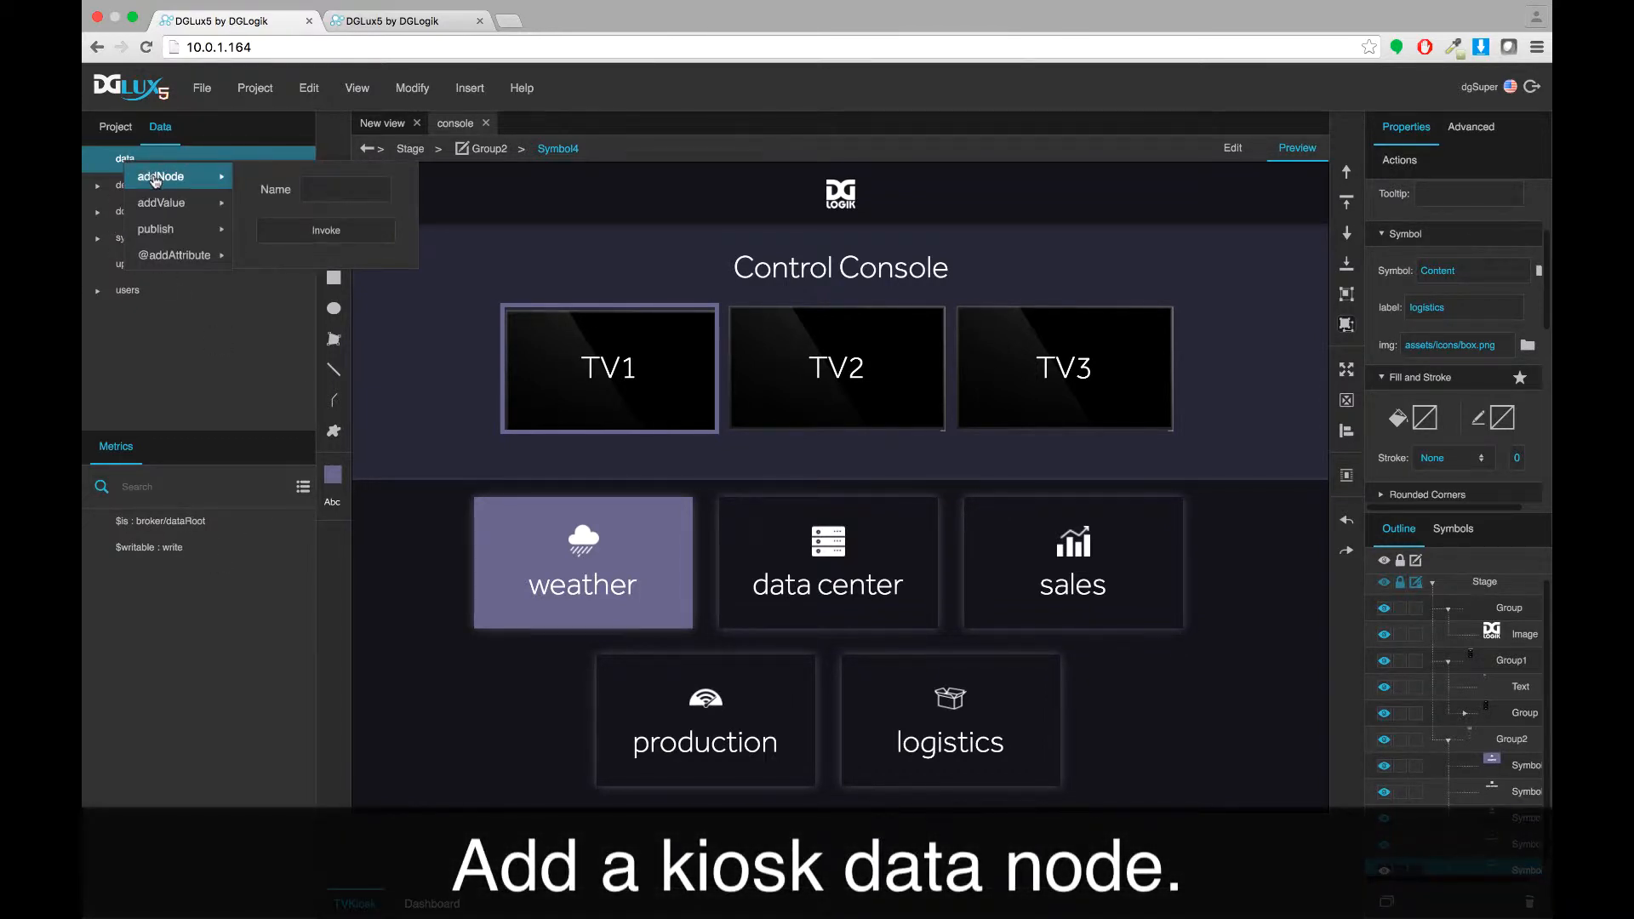
click(305, 189)
text(TV_Kiosk)
click(326, 230)
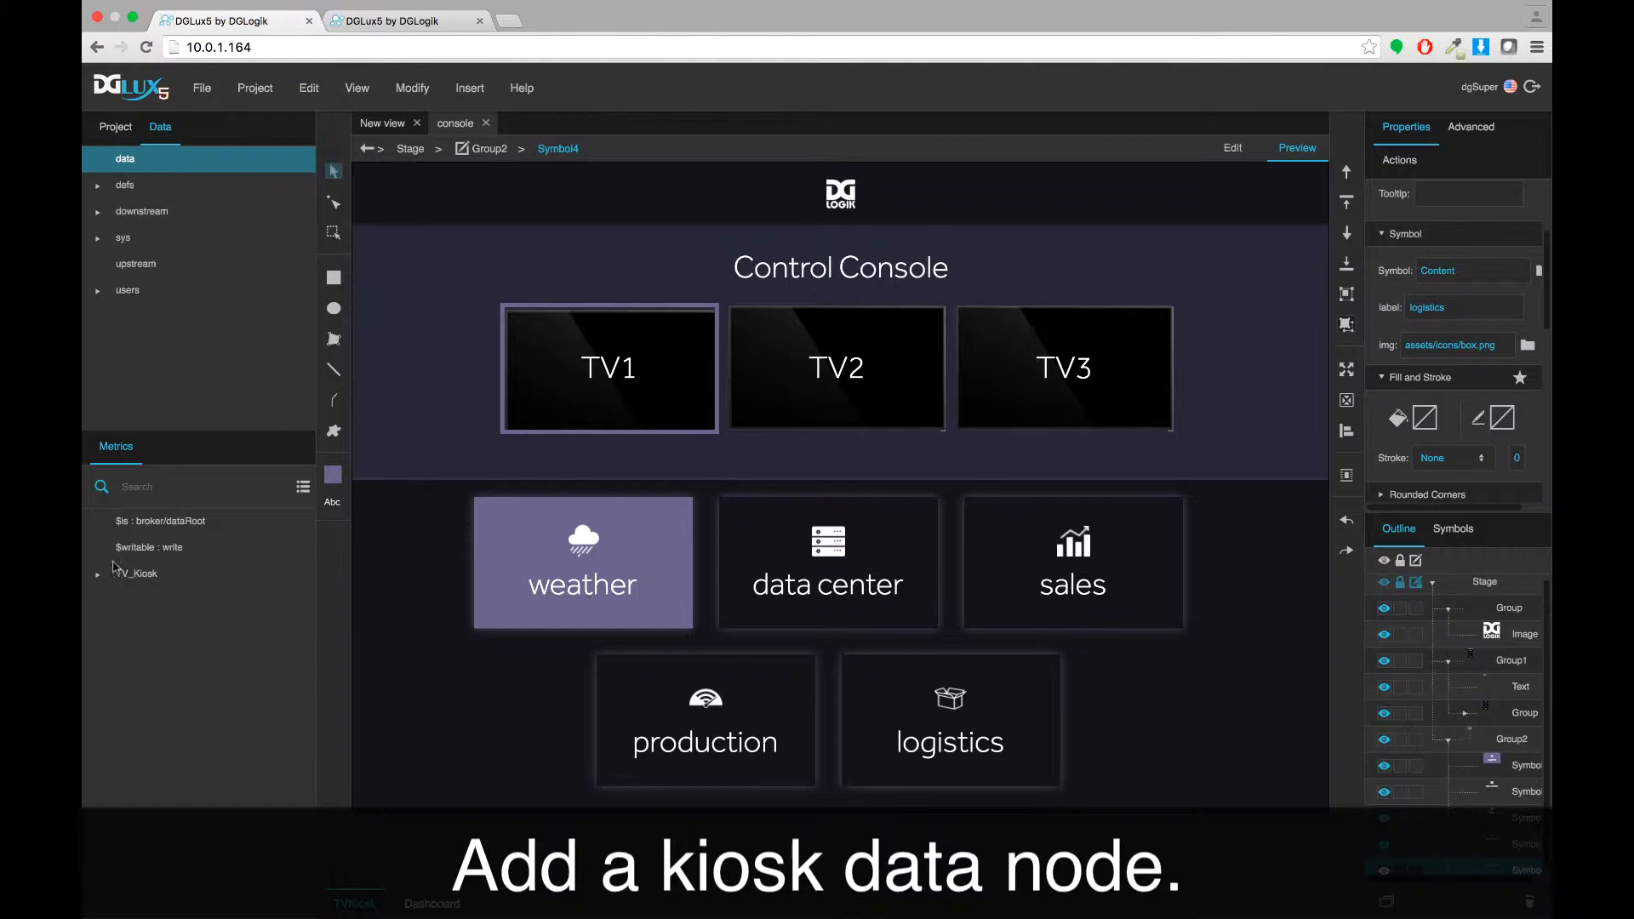
Step: Add a string value named TV1 with no editor as a child of the TV_Kiosk node
click(98, 575)
right_click(143, 576)
mouse_move(192, 592)
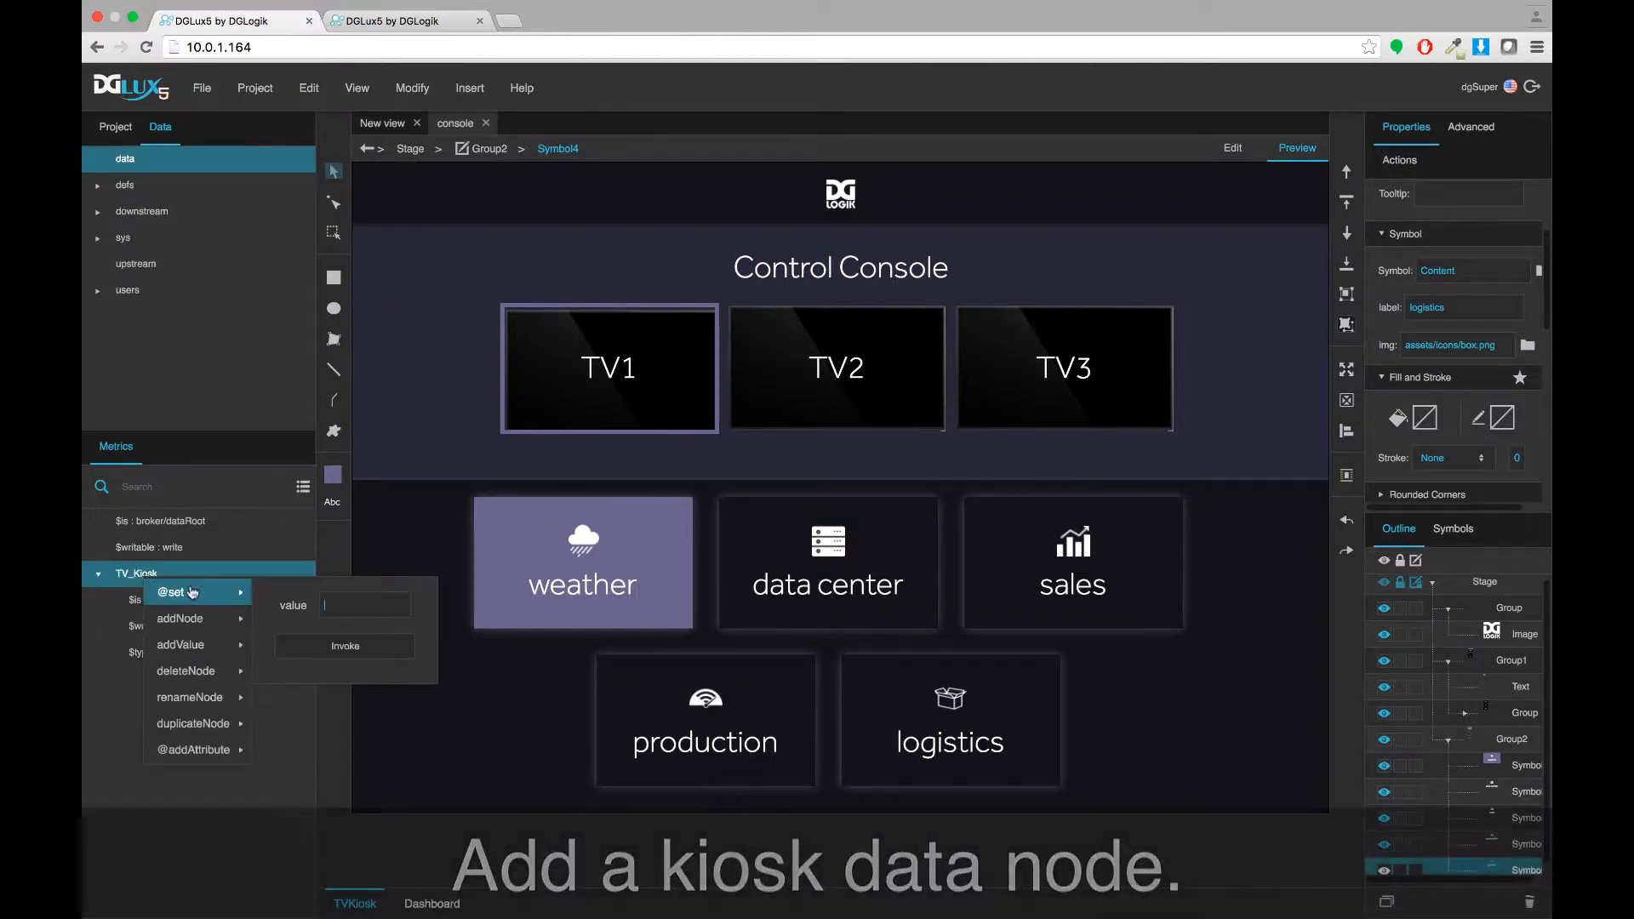
mouse_move(194, 647)
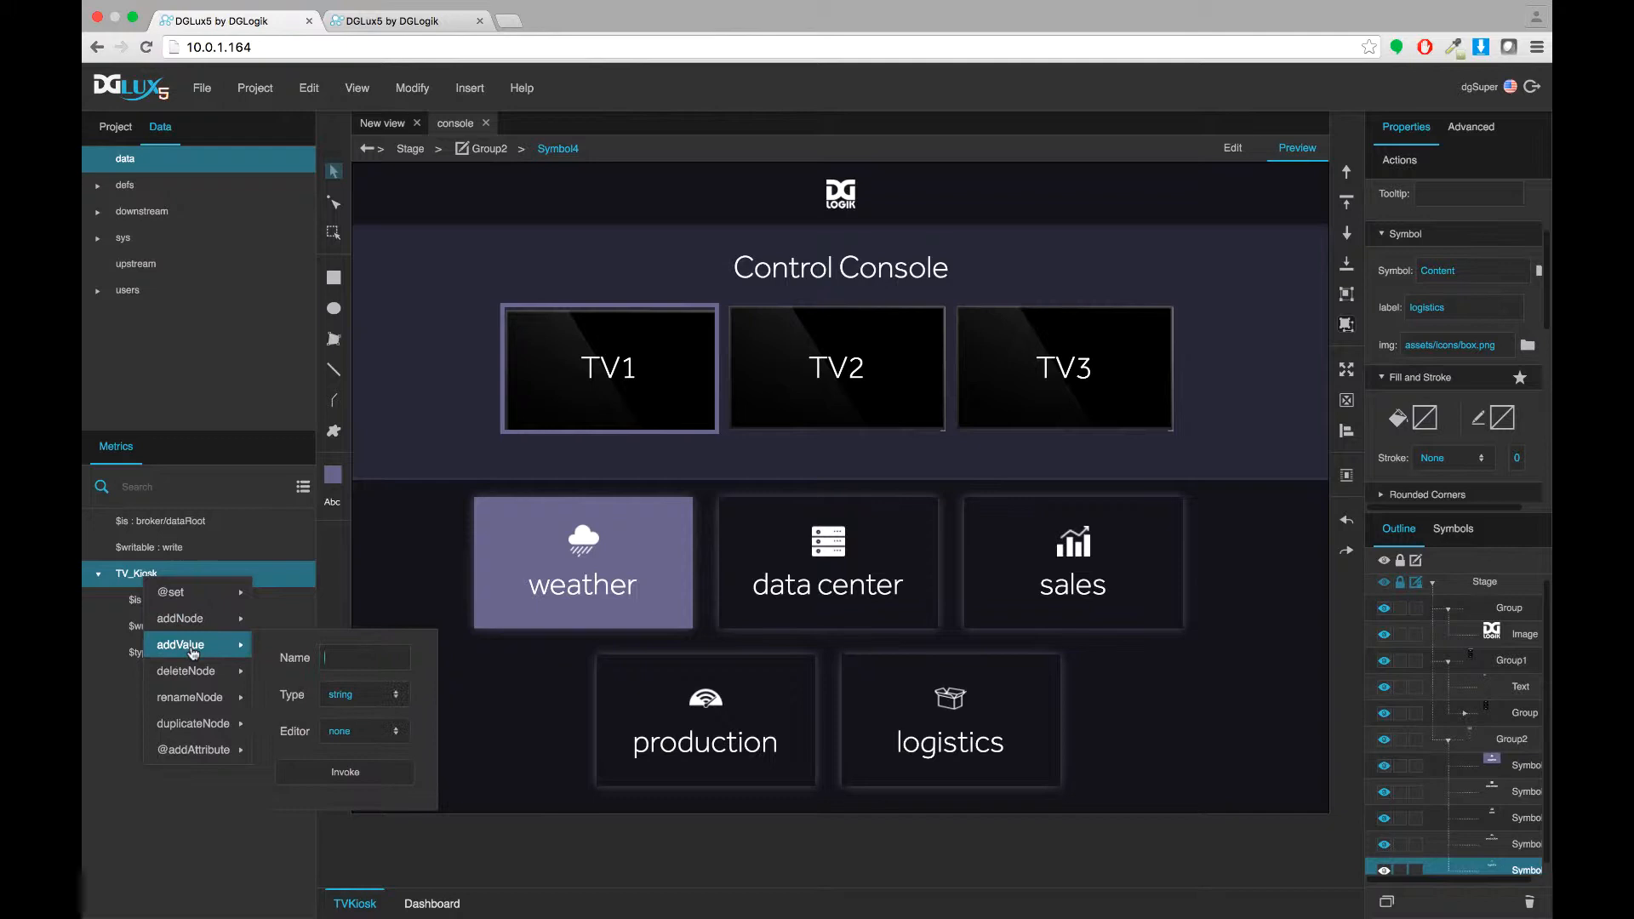
click(326, 656)
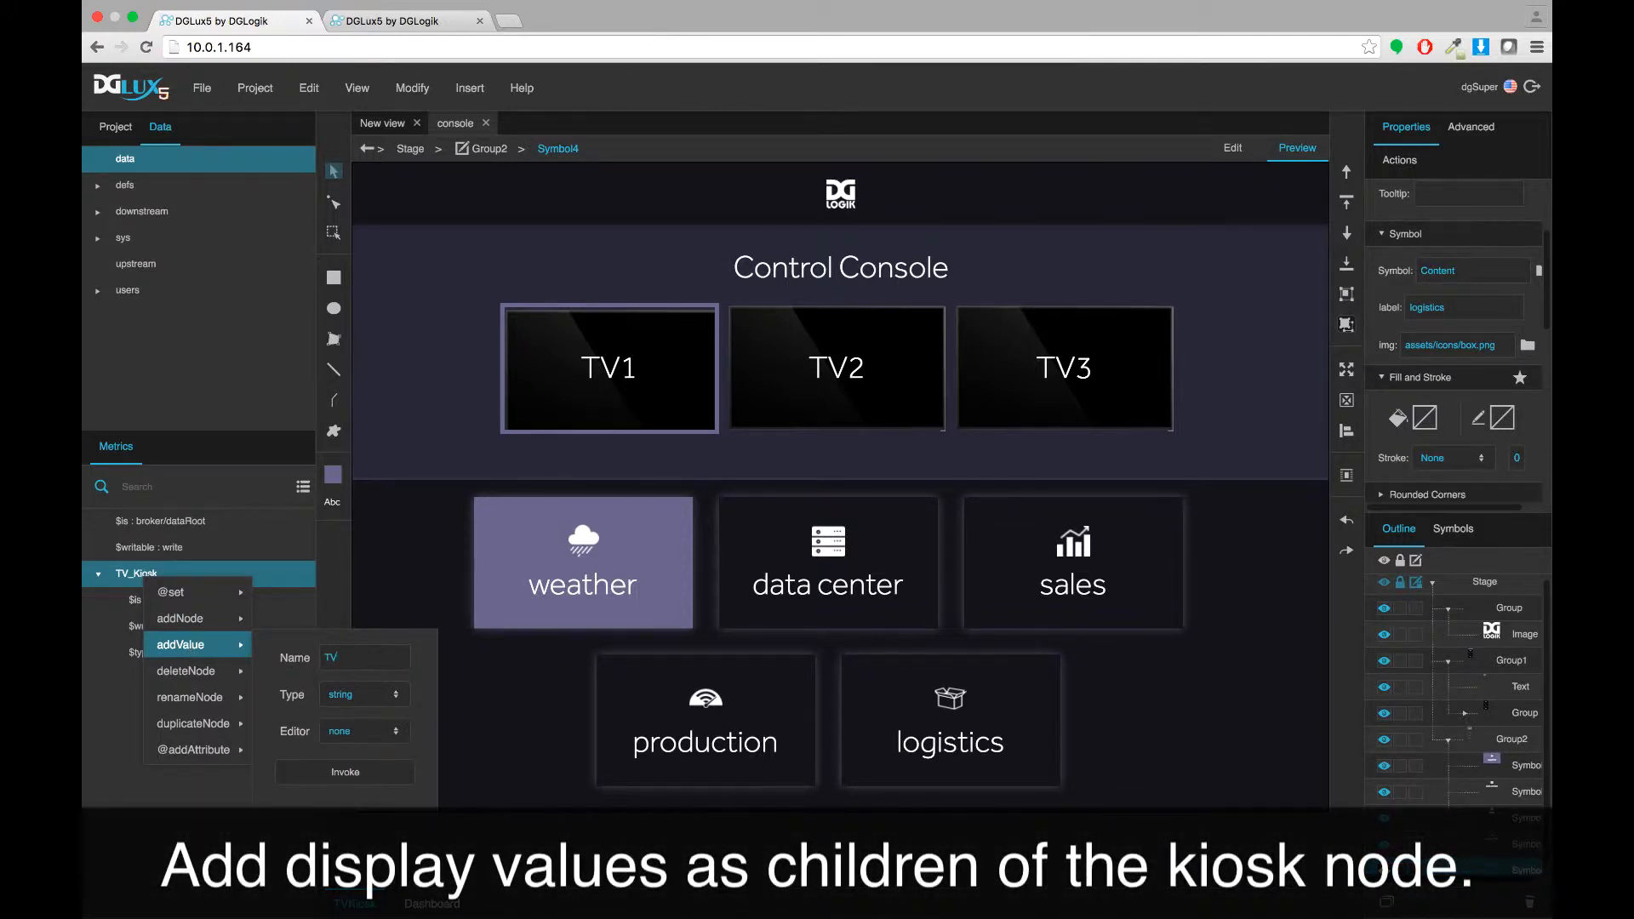
text(TV1)
click(351, 771)
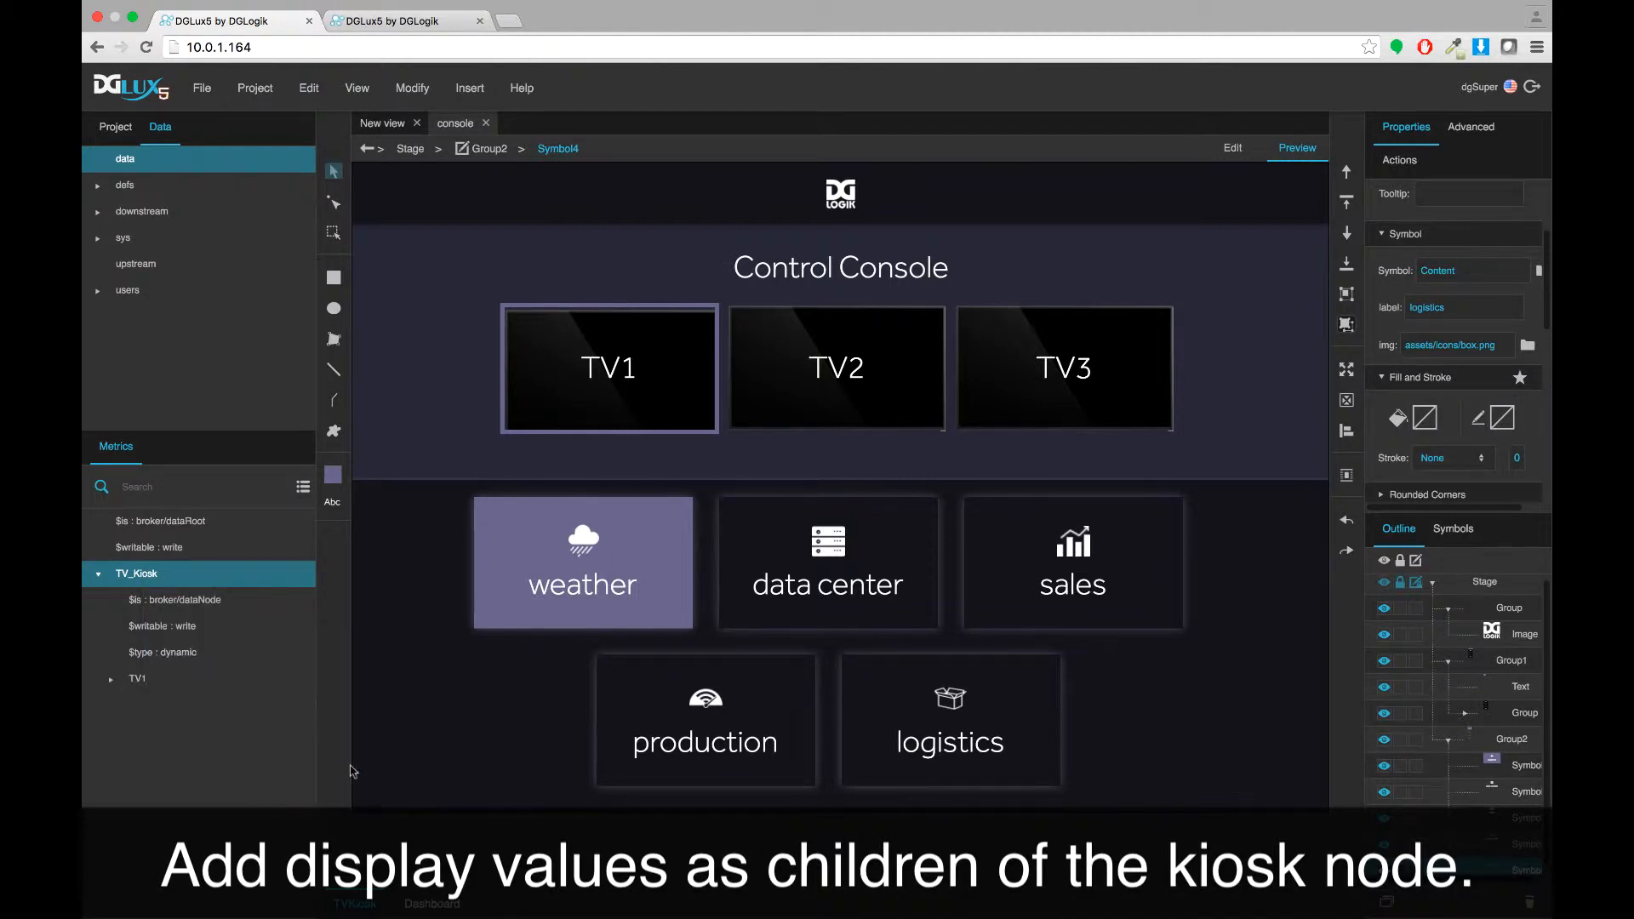
click(112, 679)
right_click(149, 683)
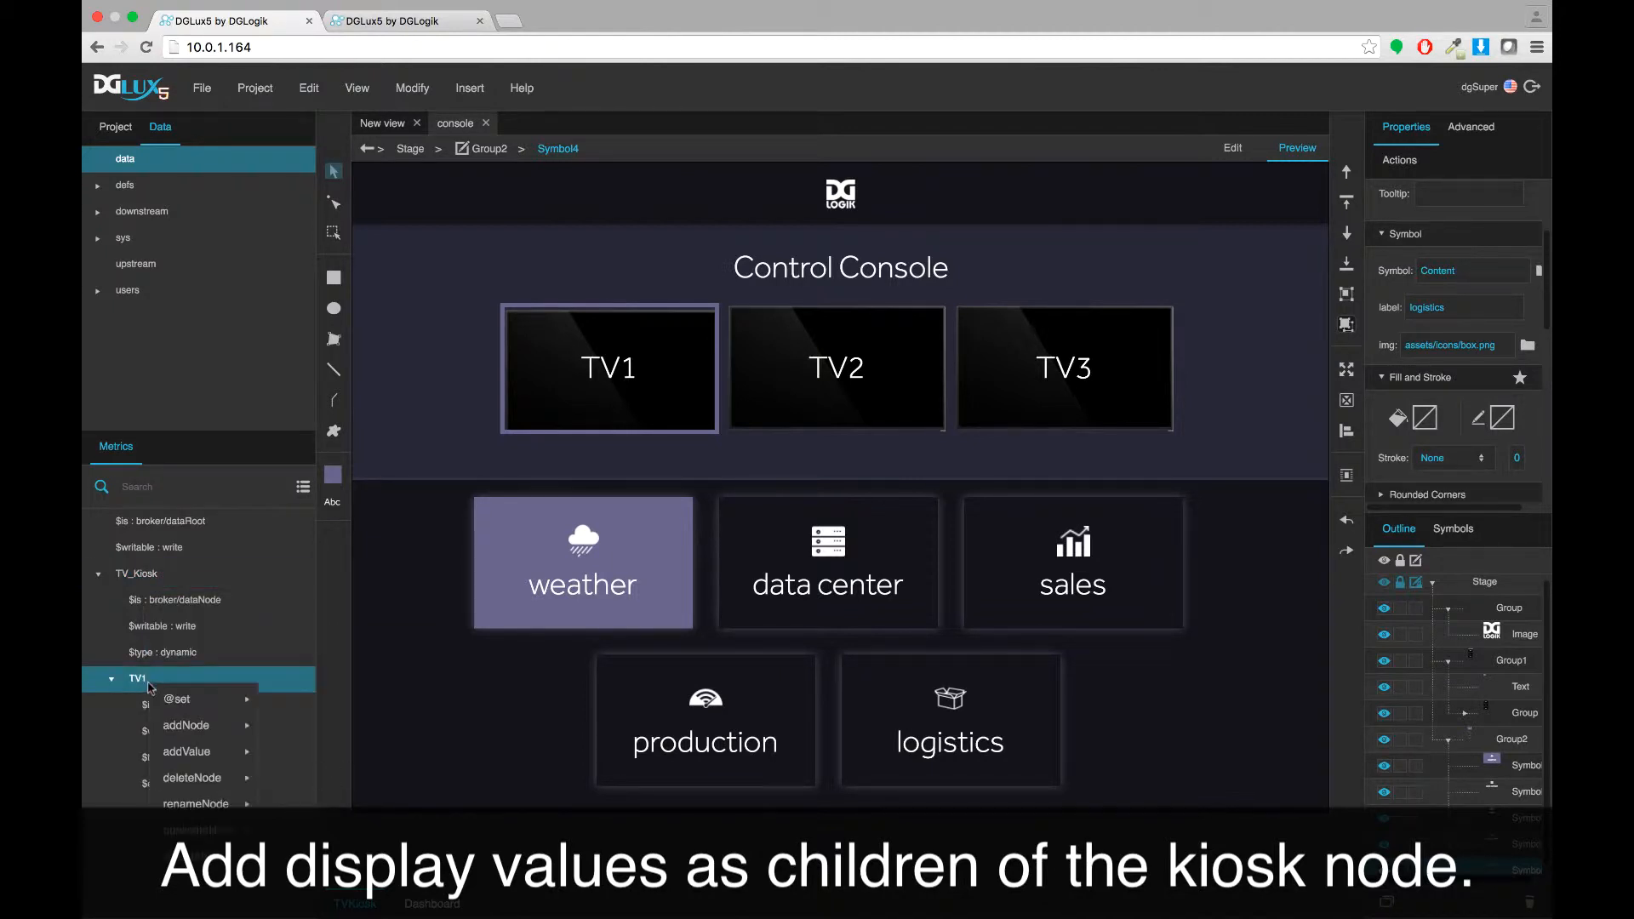
mouse_move(192, 699)
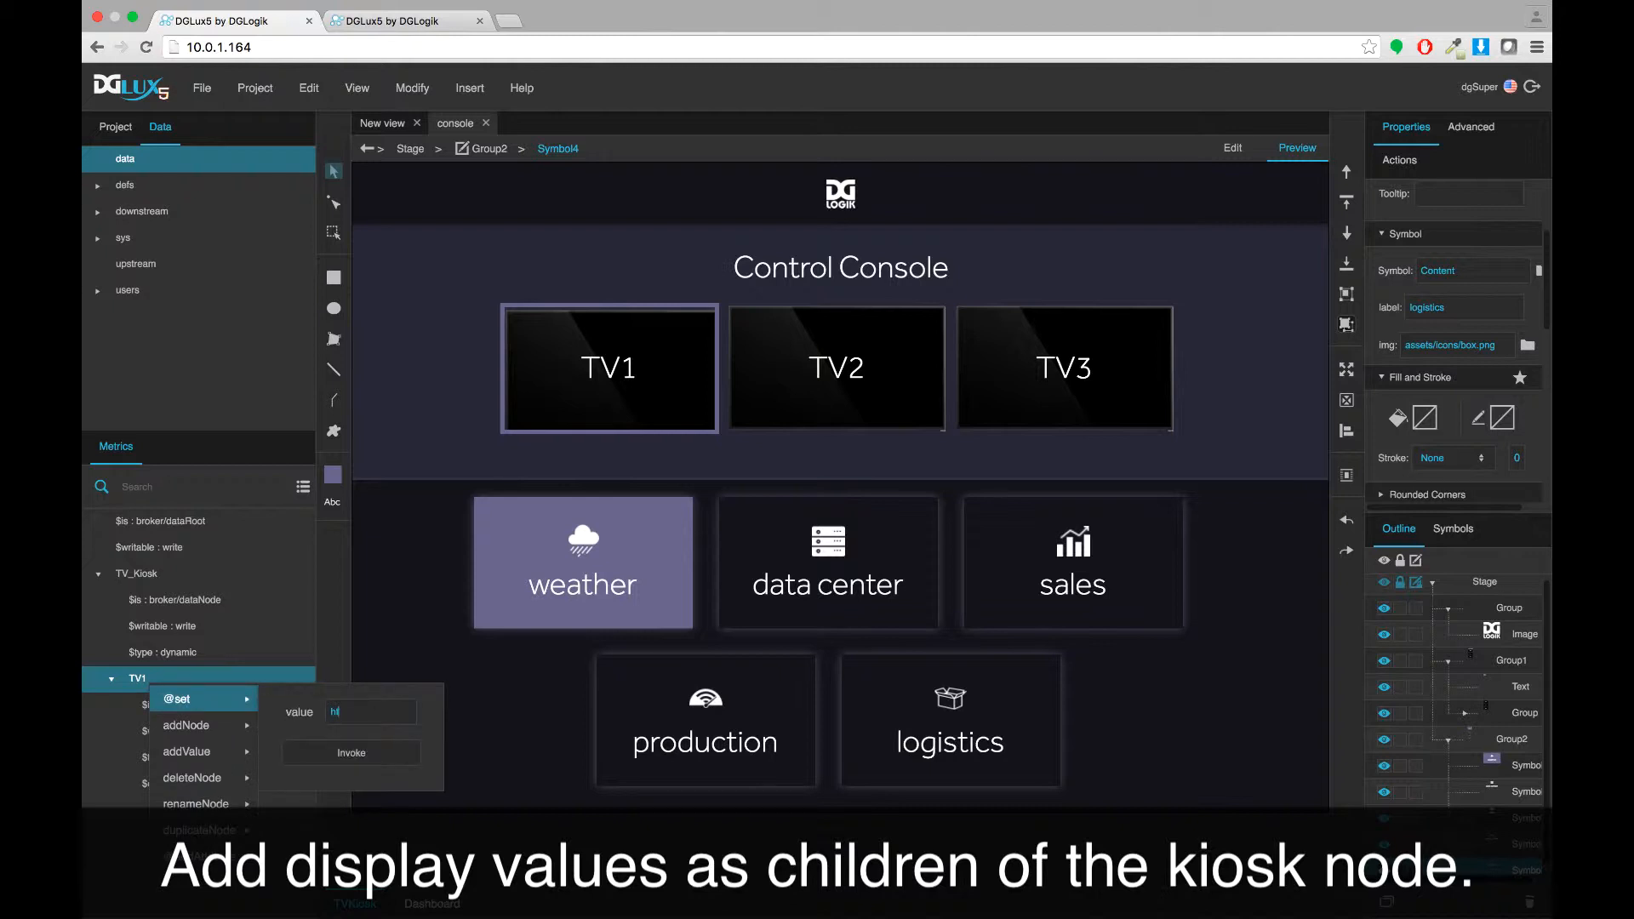
text(http://www.example.com)
click(351, 753)
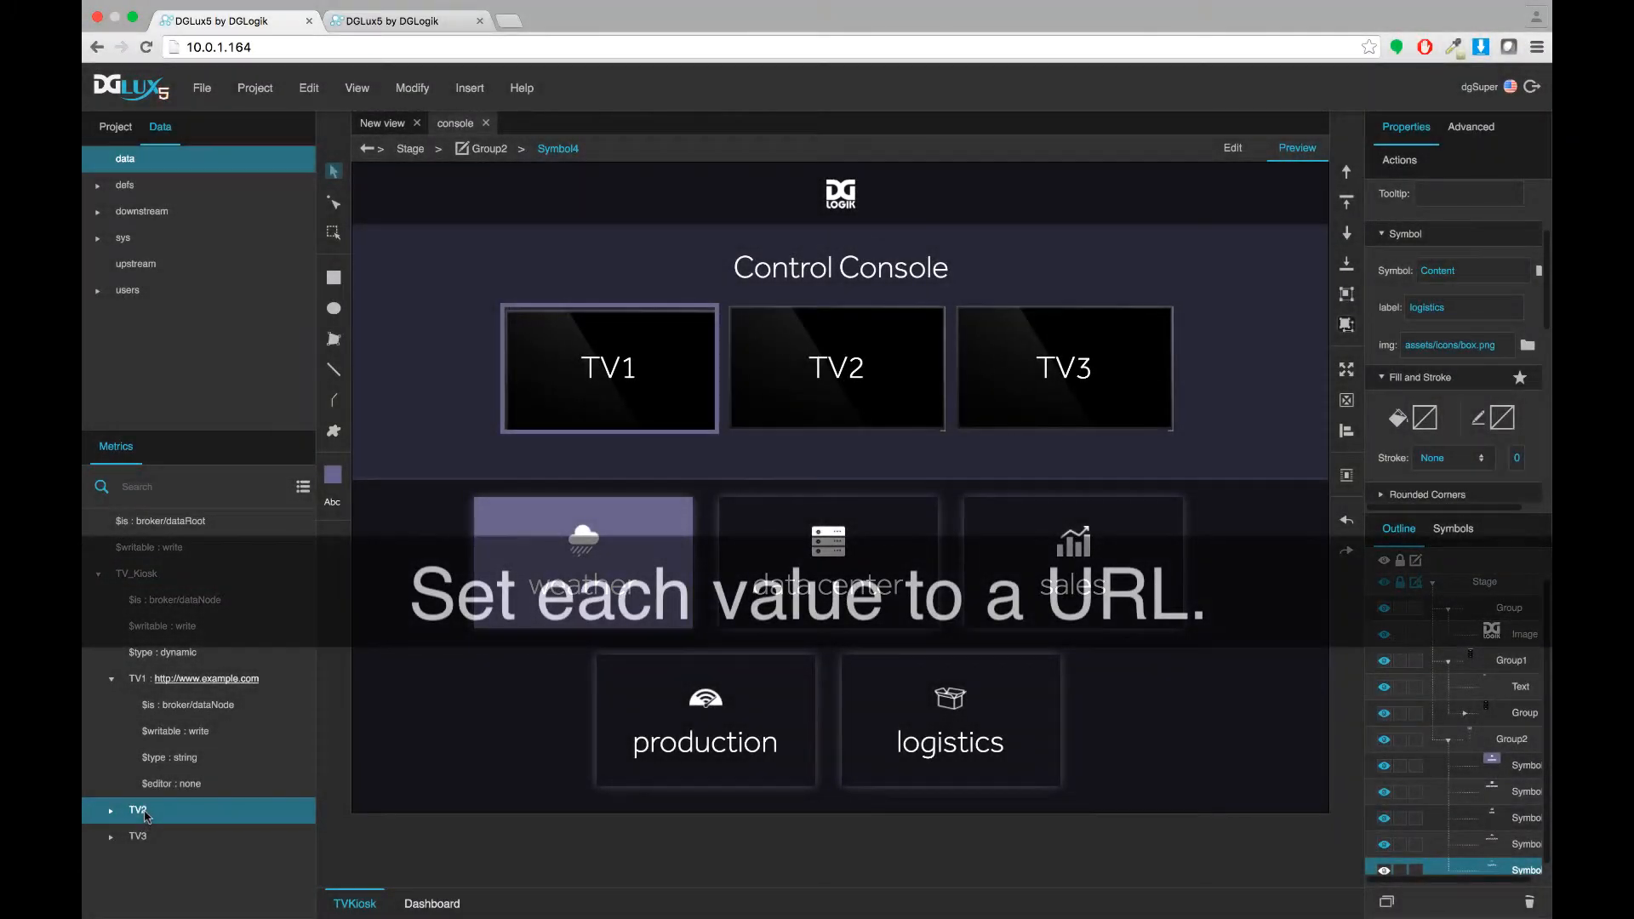
right_click(146, 815)
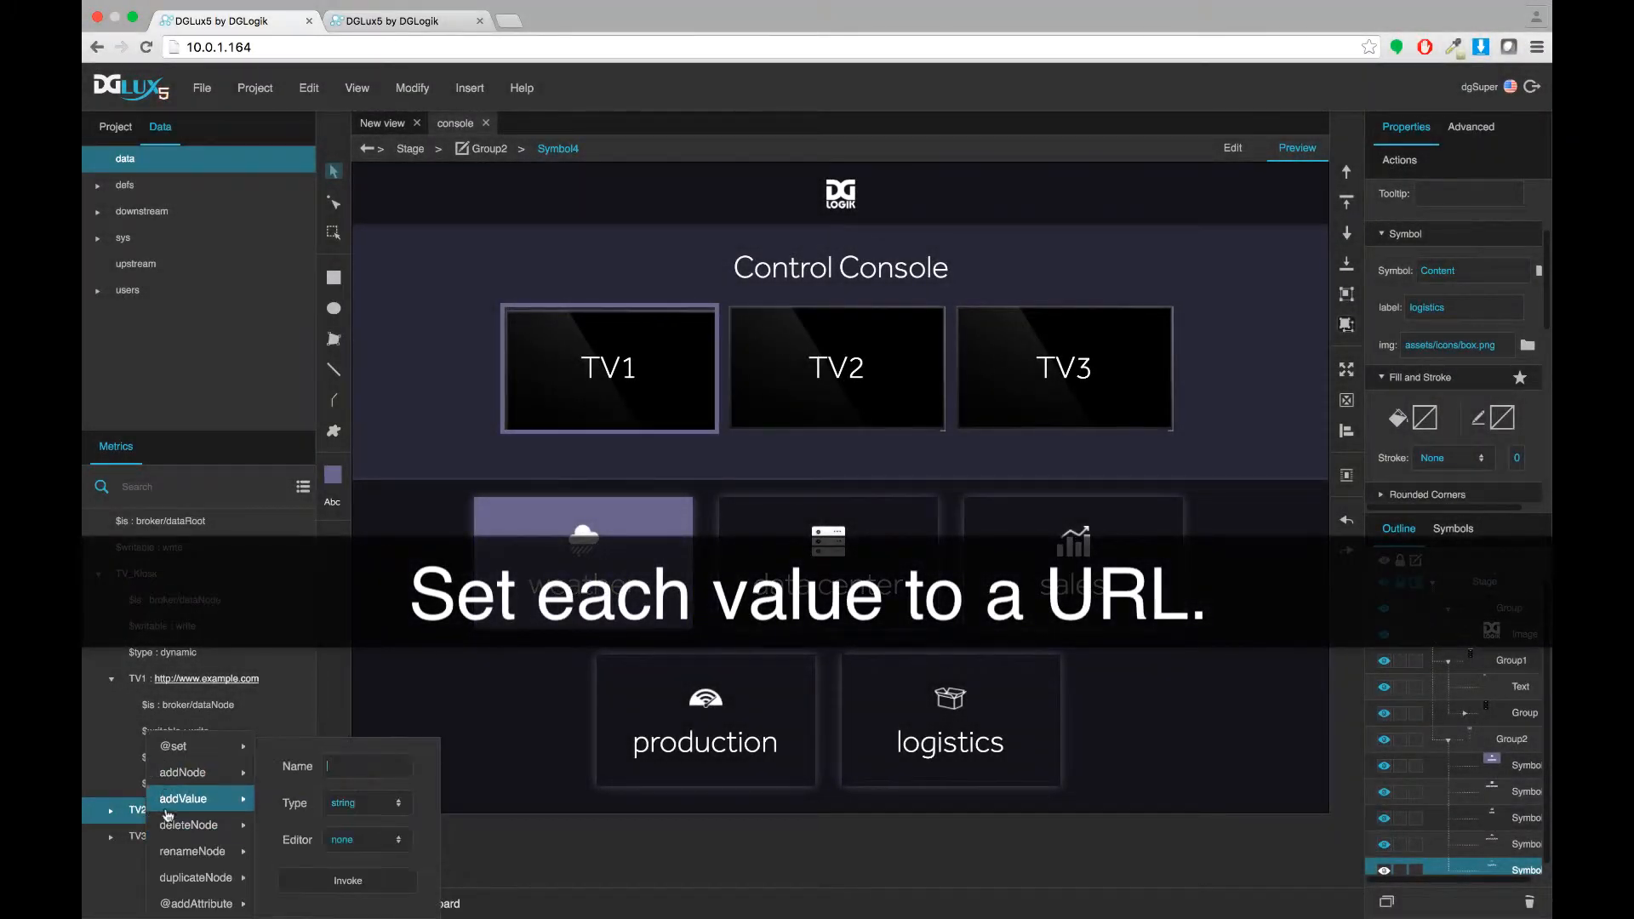
mouse_move(168, 819)
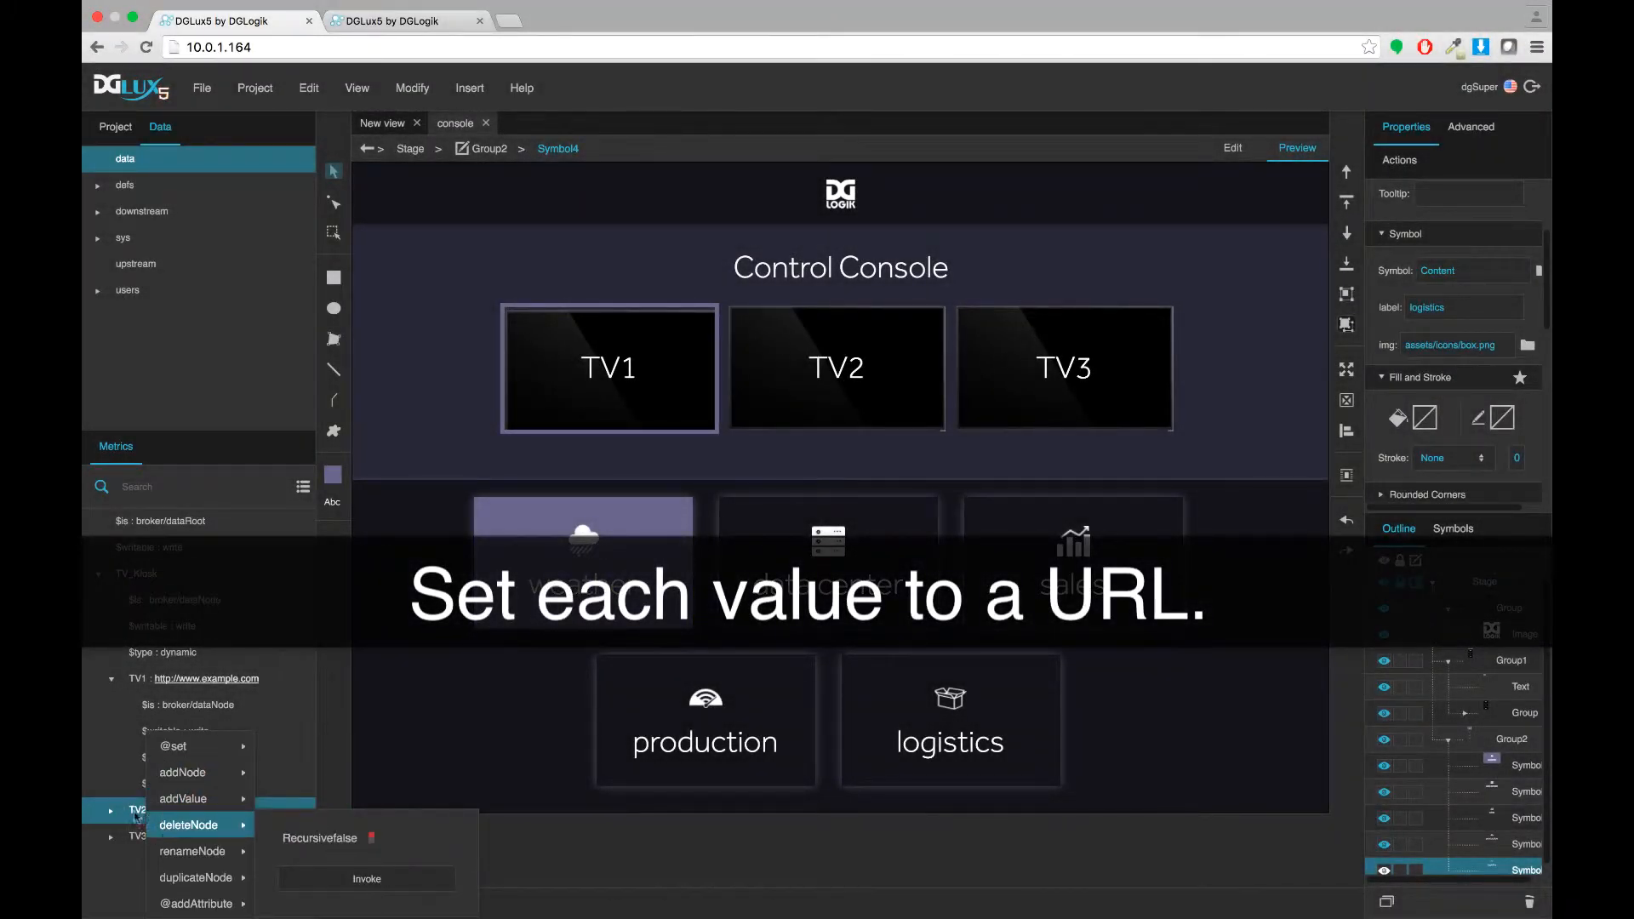
right_click(139, 819)
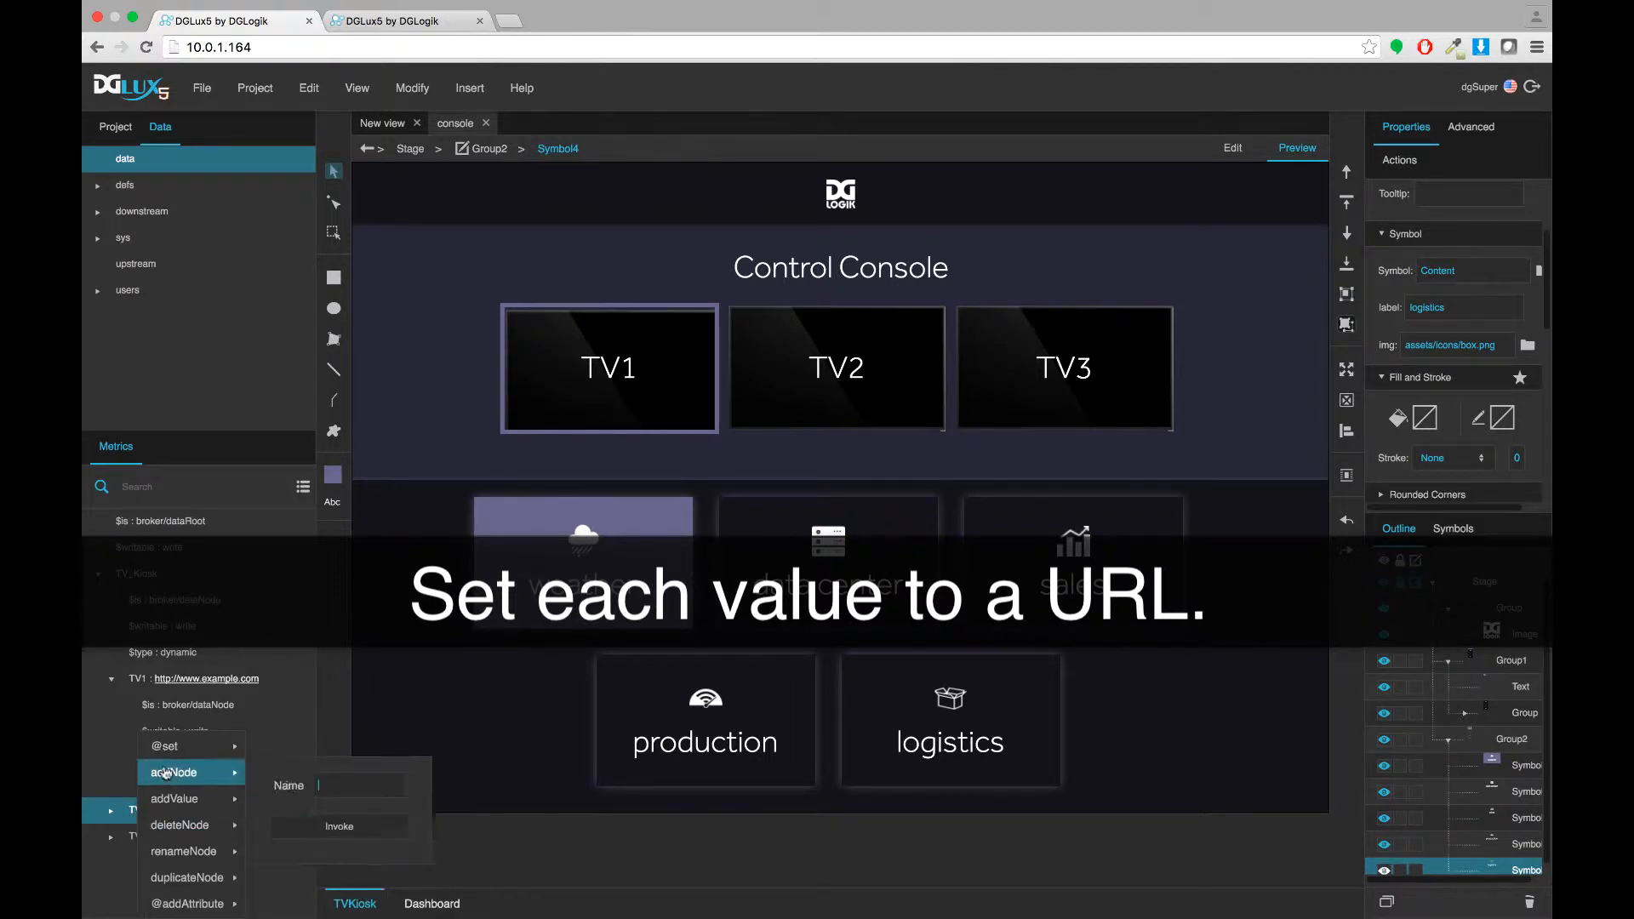
mouse_move(170, 755)
click(323, 759)
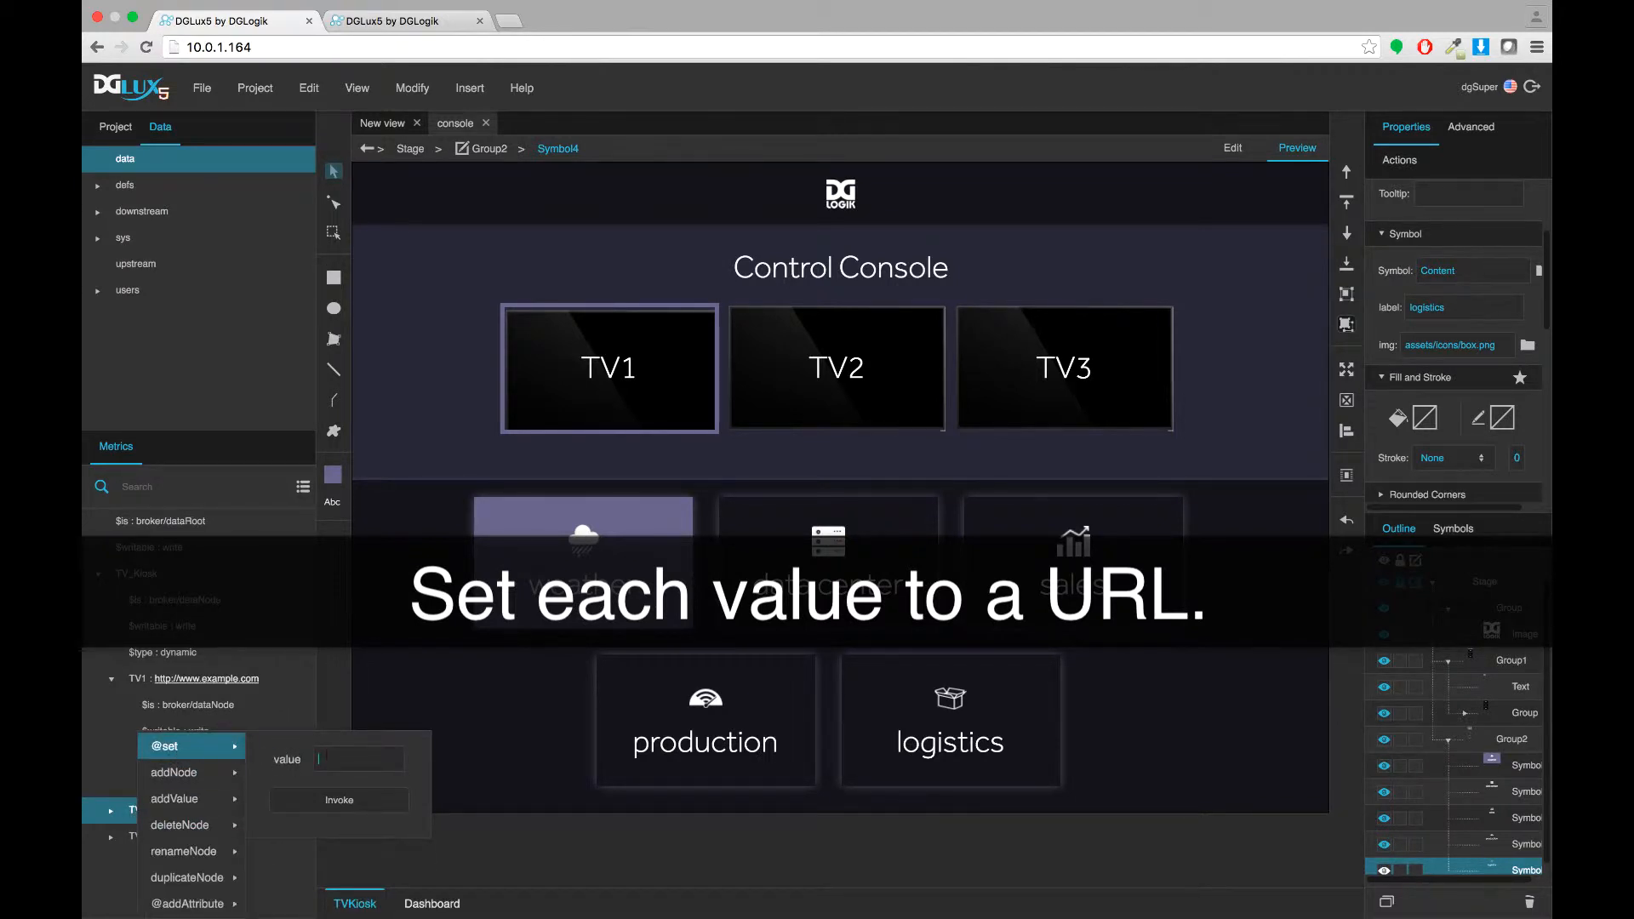
text(http)
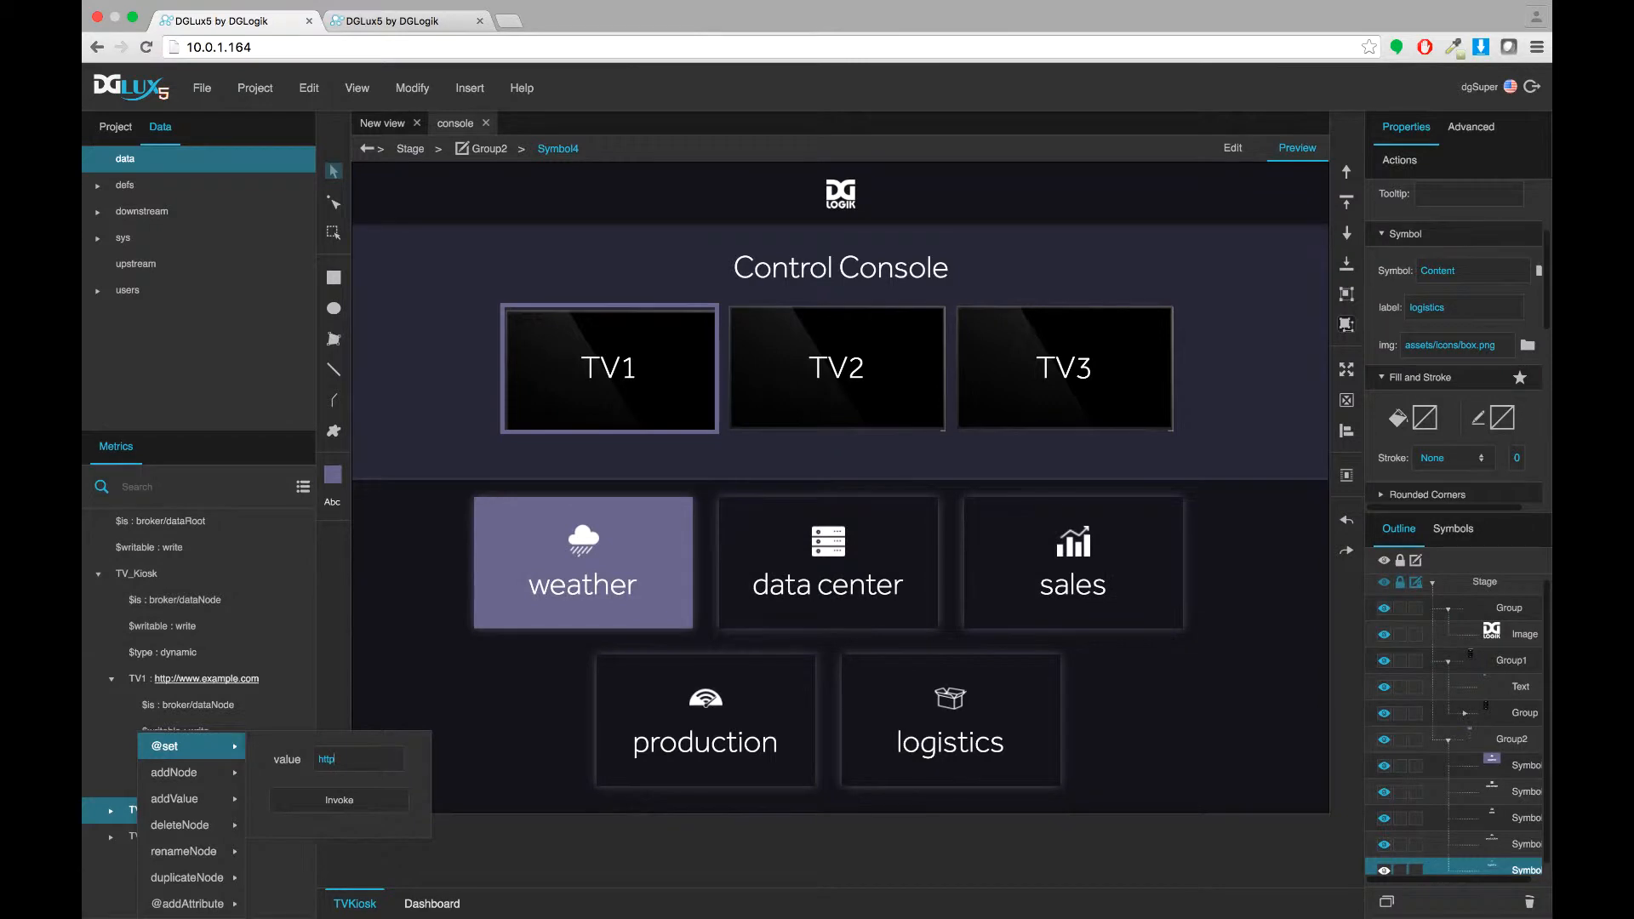
text(://www.dglogik.com)
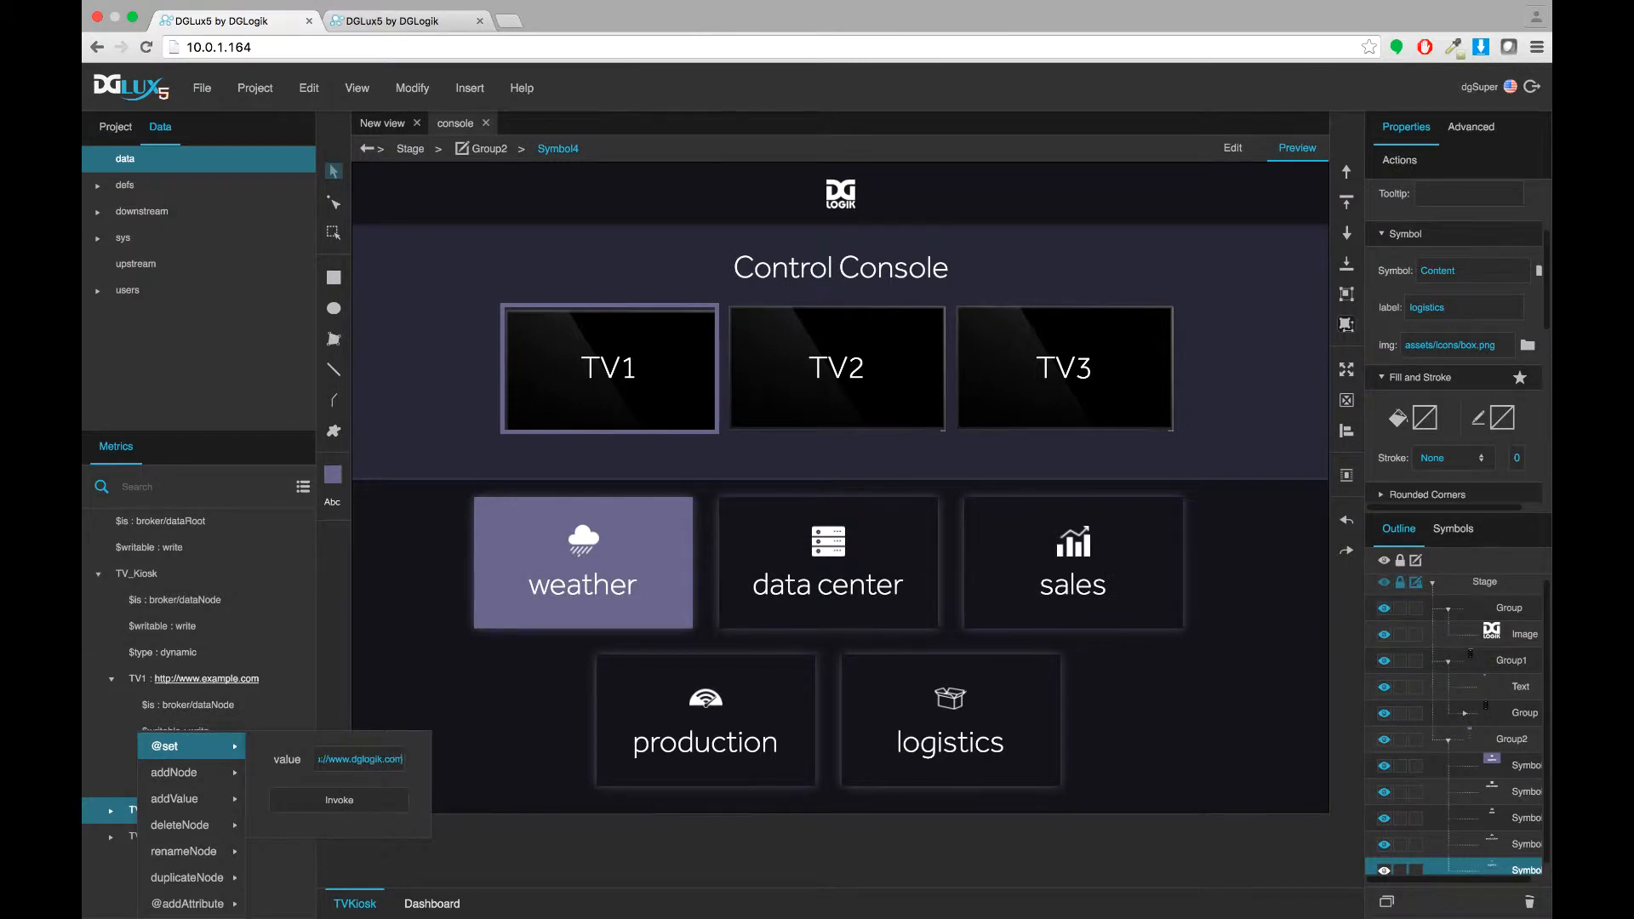
click(304, 802)
click(153, 837)
right_click(154, 838)
mouse_move(212, 746)
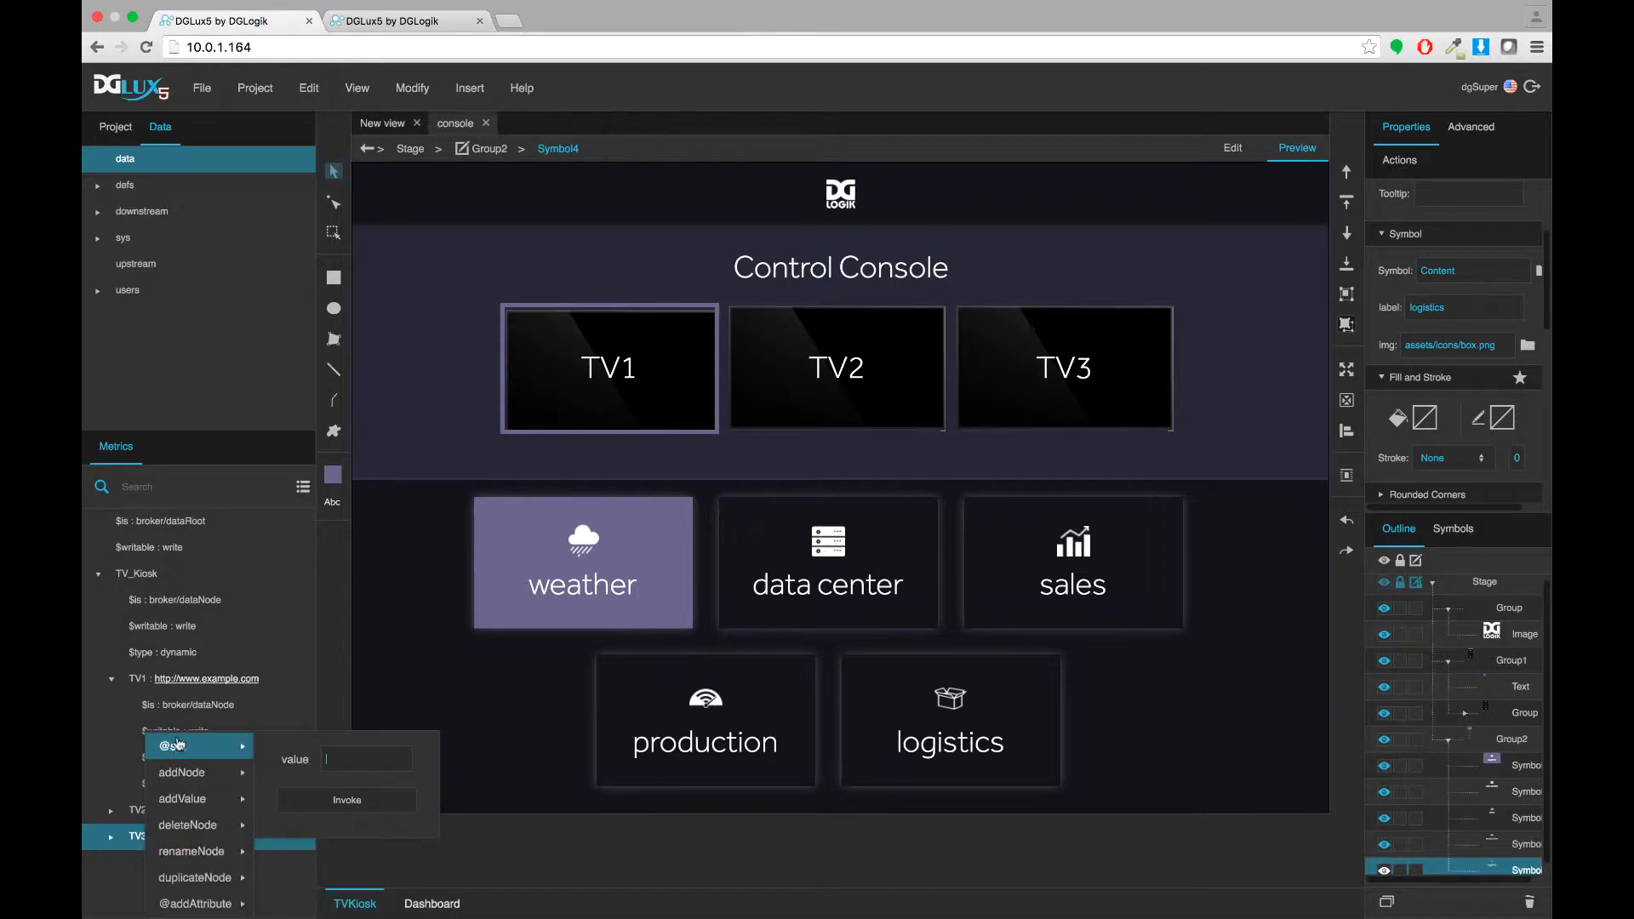
click(334, 757)
text(http)
text(://www.wik)
text(ipedia.org)
click(338, 808)
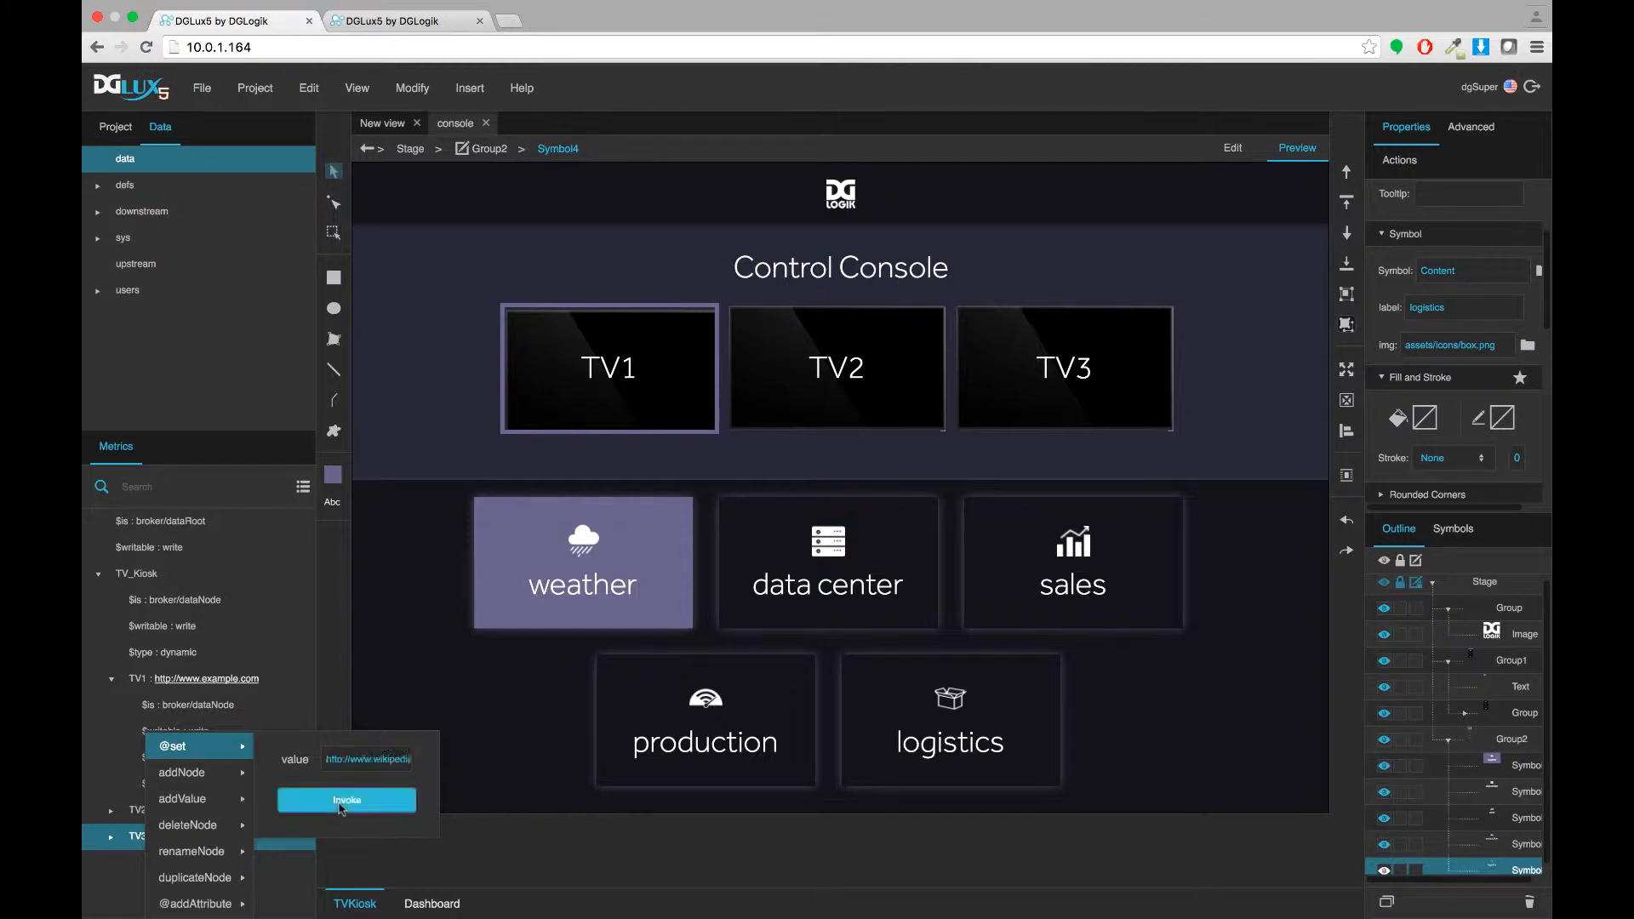
click(112, 679)
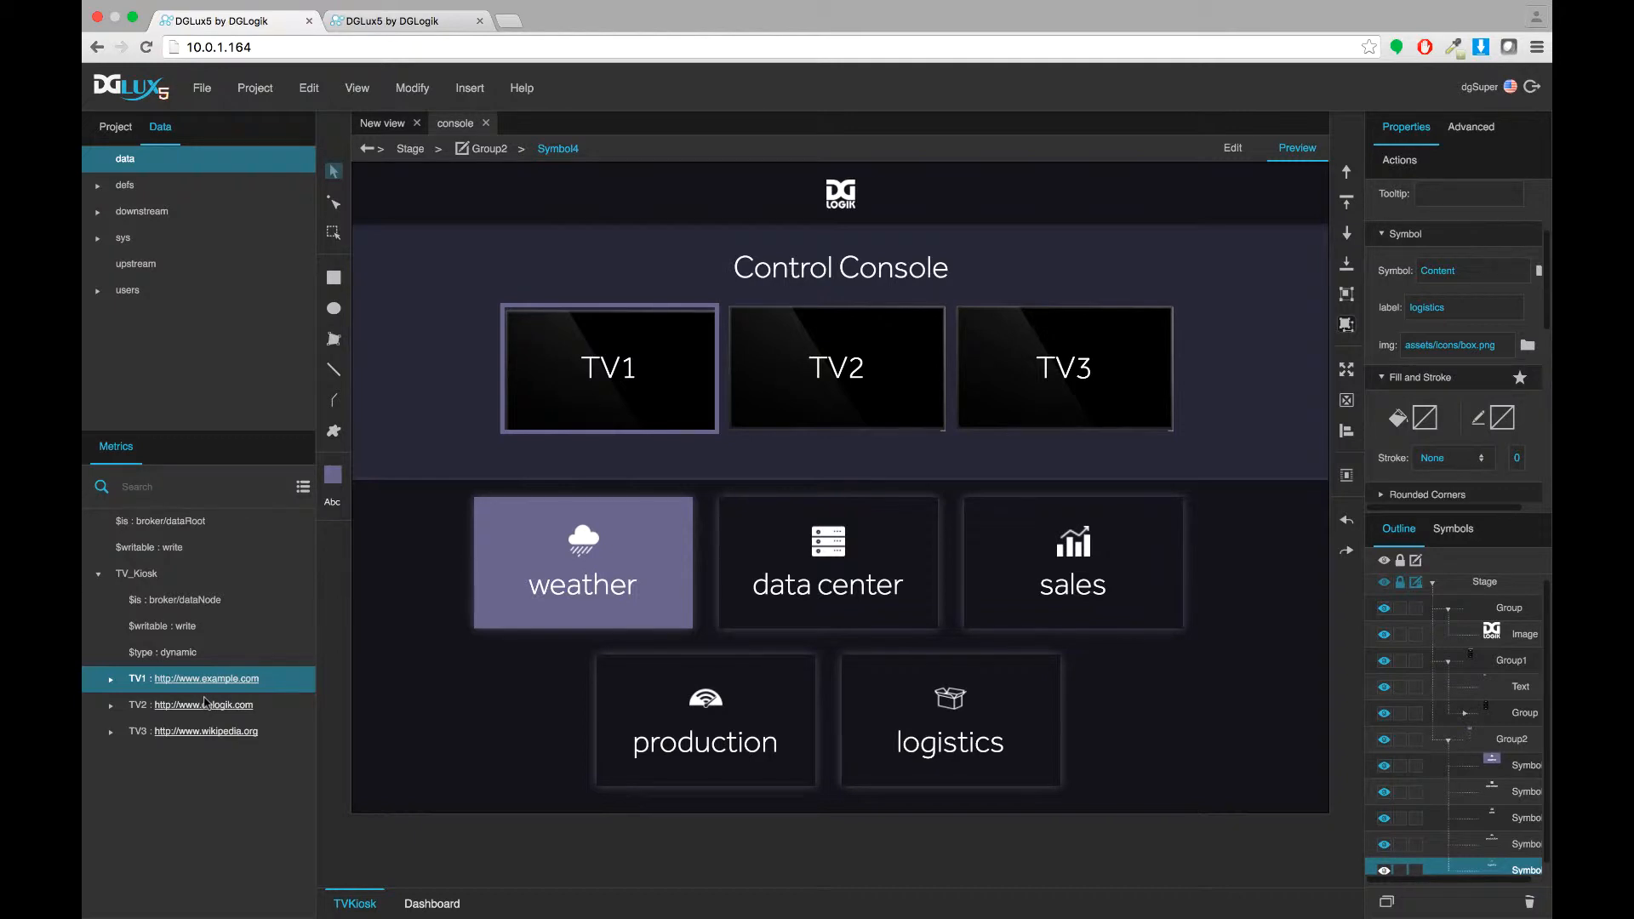
Step: Append the hash #test to the editor's web address, load it, and highlight the hash part
click(277, 46)
text(#test)
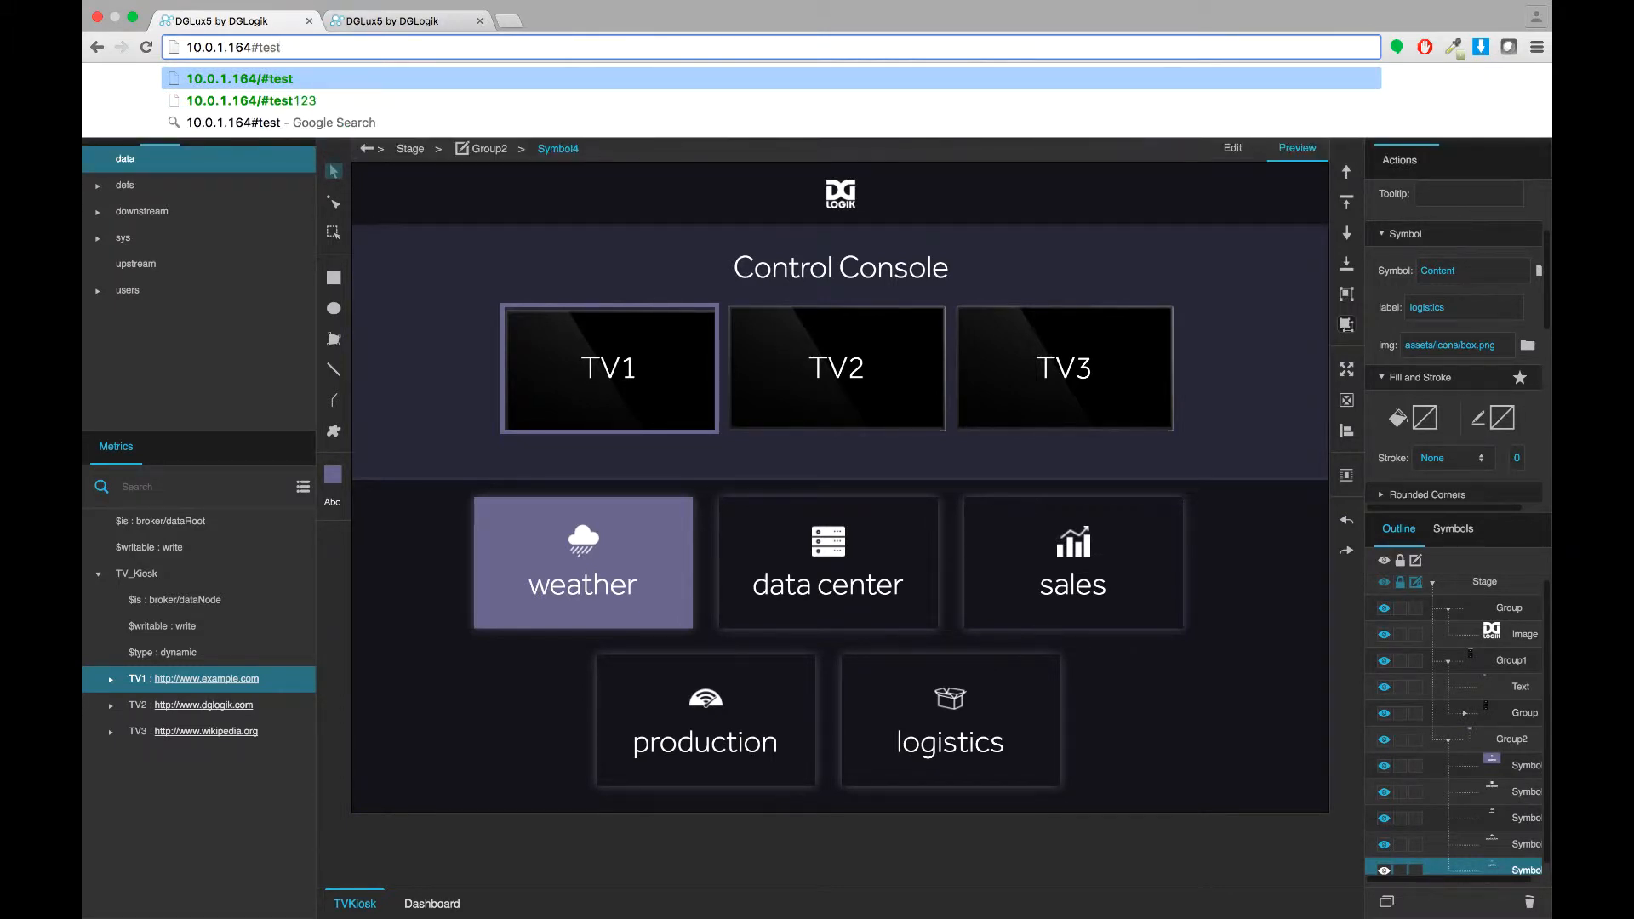
key(Return)
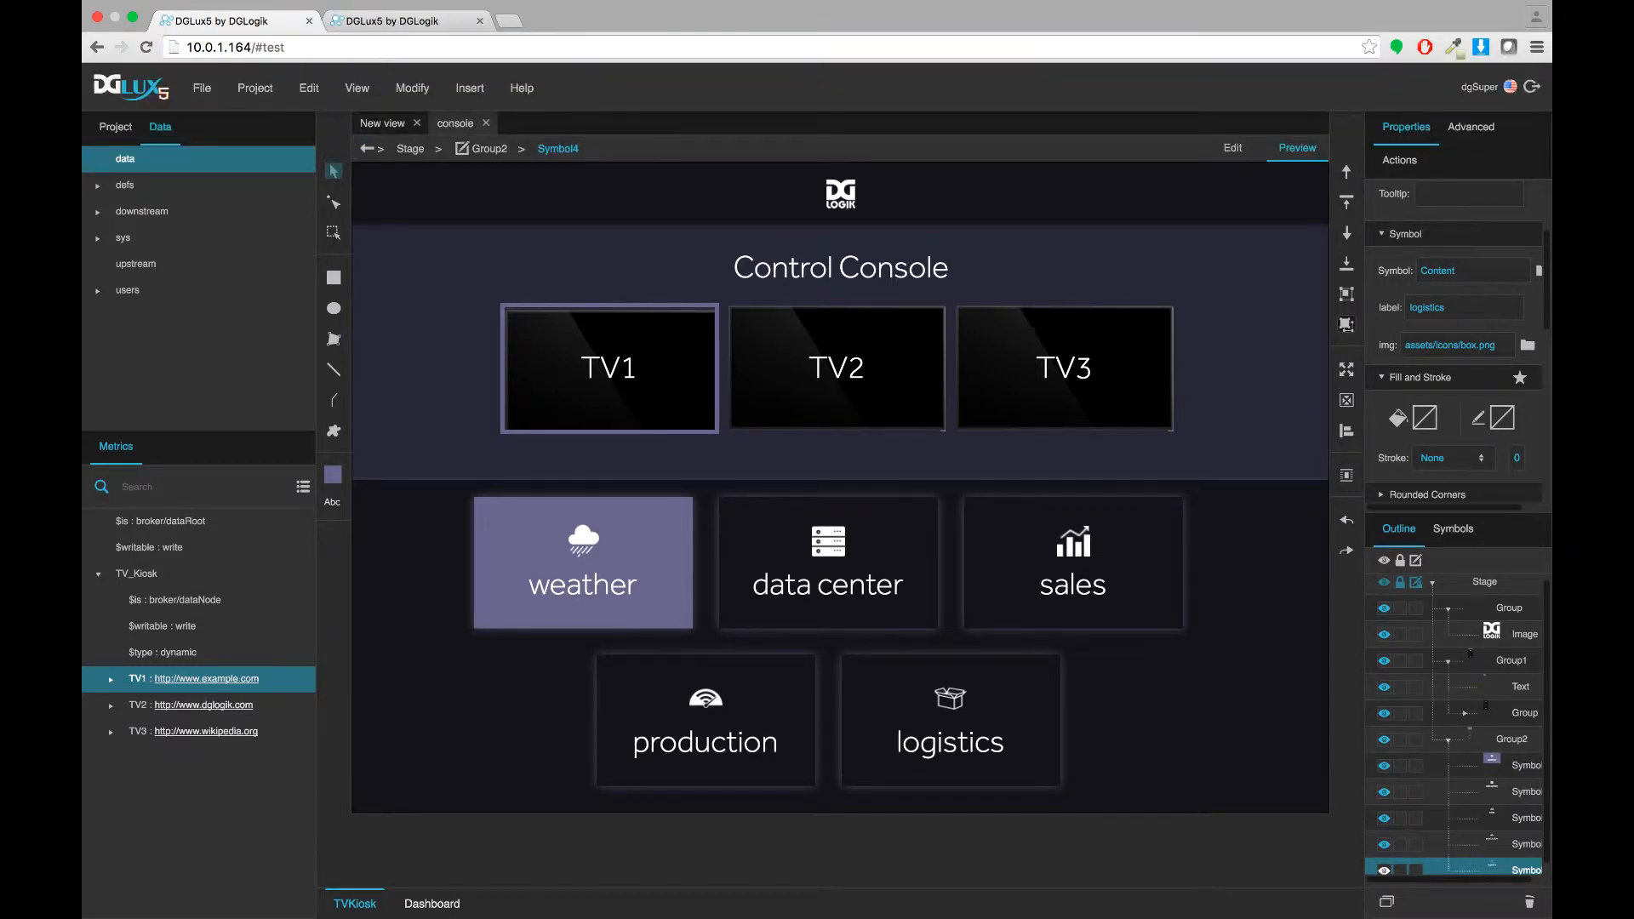
double_click(275, 47)
click(289, 51)
drag(294, 51, 264, 51)
click(271, 48)
Step: Open index.dg5 from the TVKiosk project files and insert an IFrame component into its Stage
click(128, 128)
double_click(162, 381)
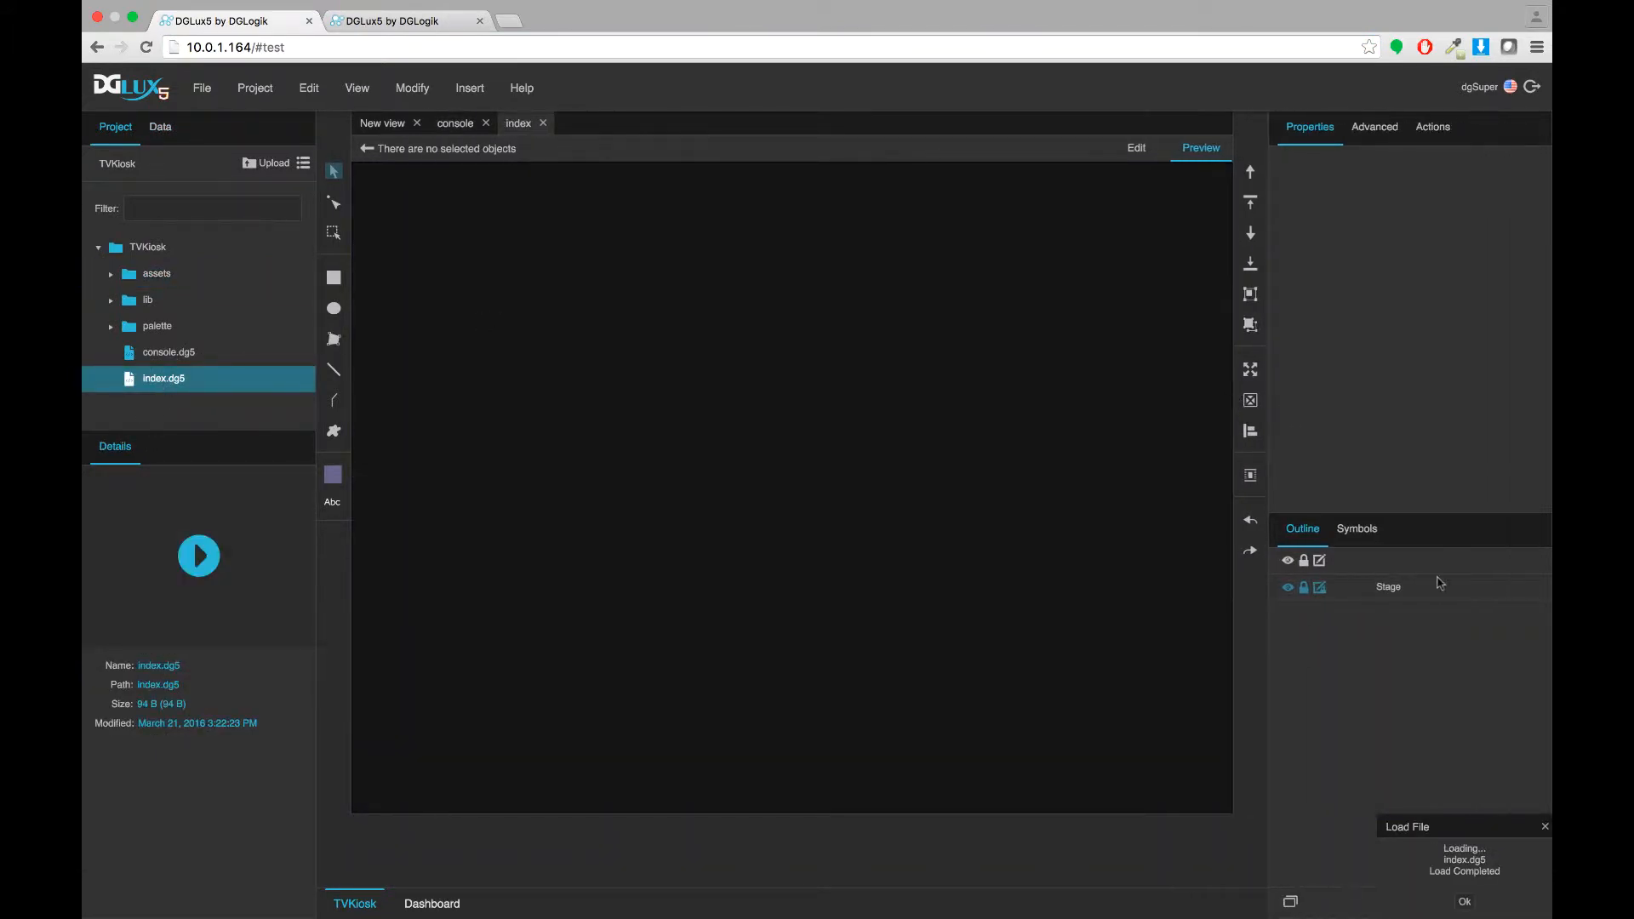
click(1395, 588)
right_click(1396, 587)
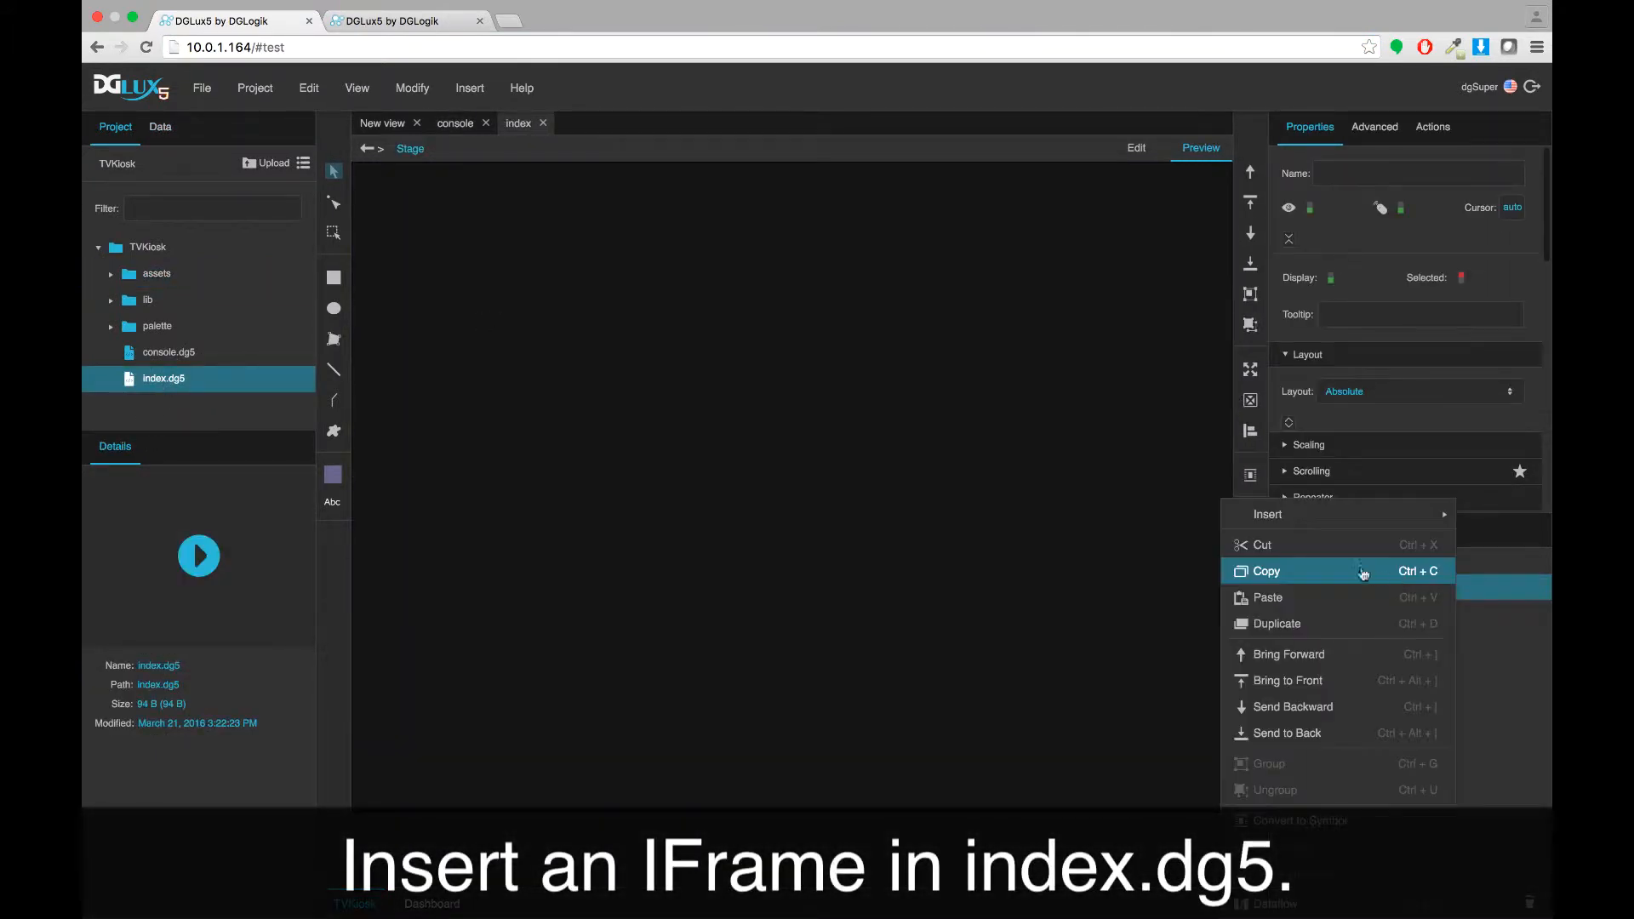
mouse_move(1362, 514)
mouse_move(1164, 514)
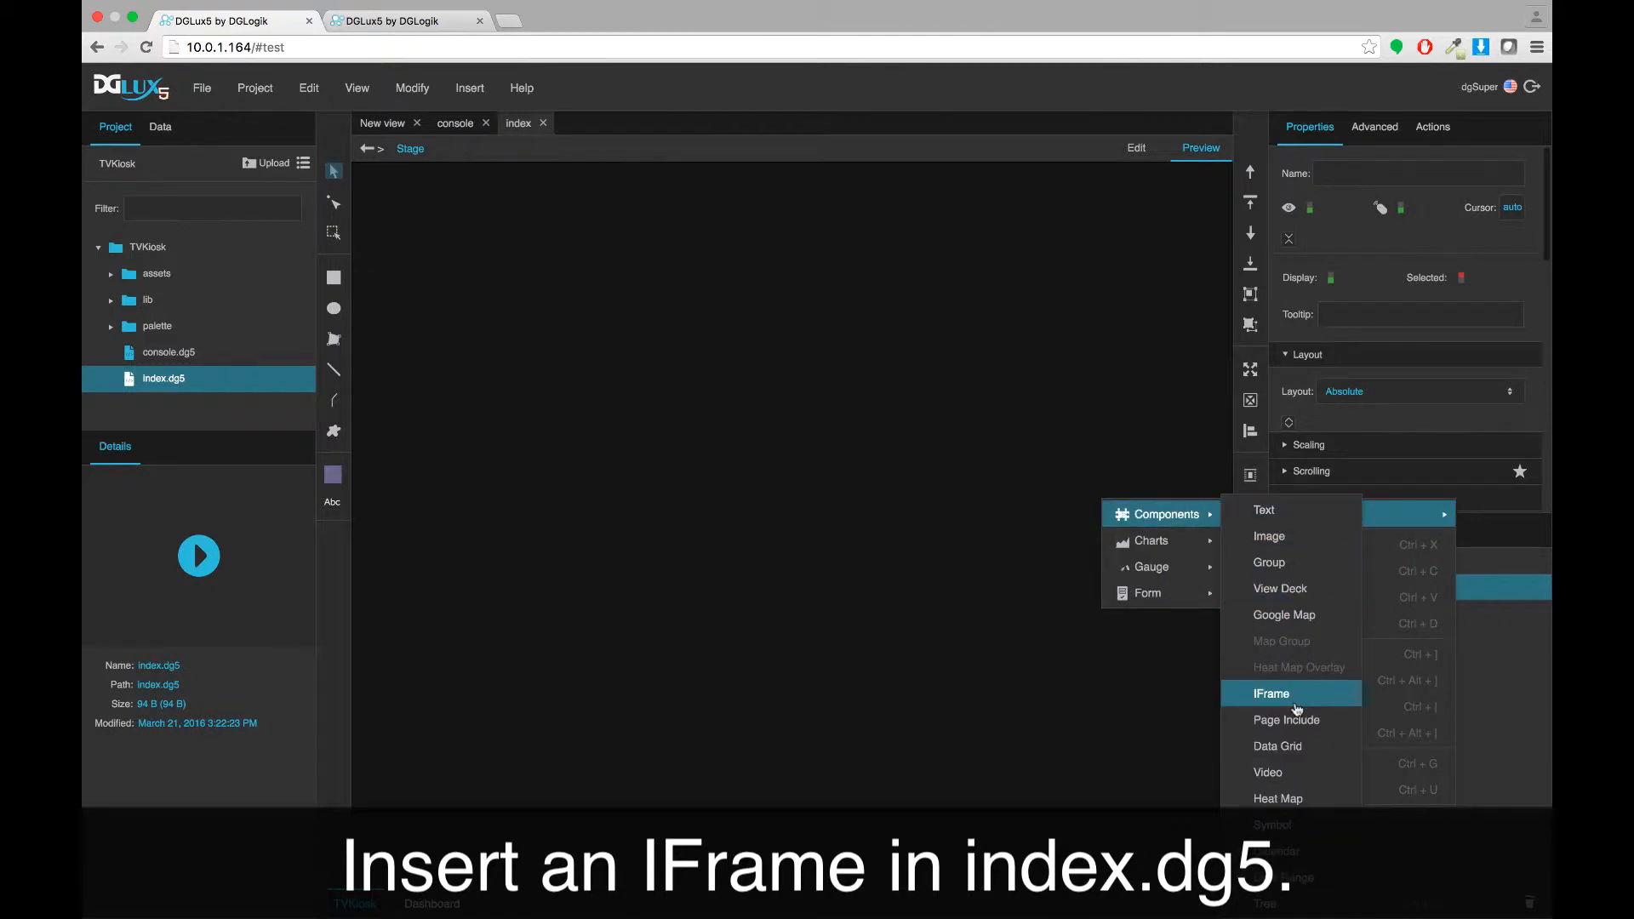
click(1271, 694)
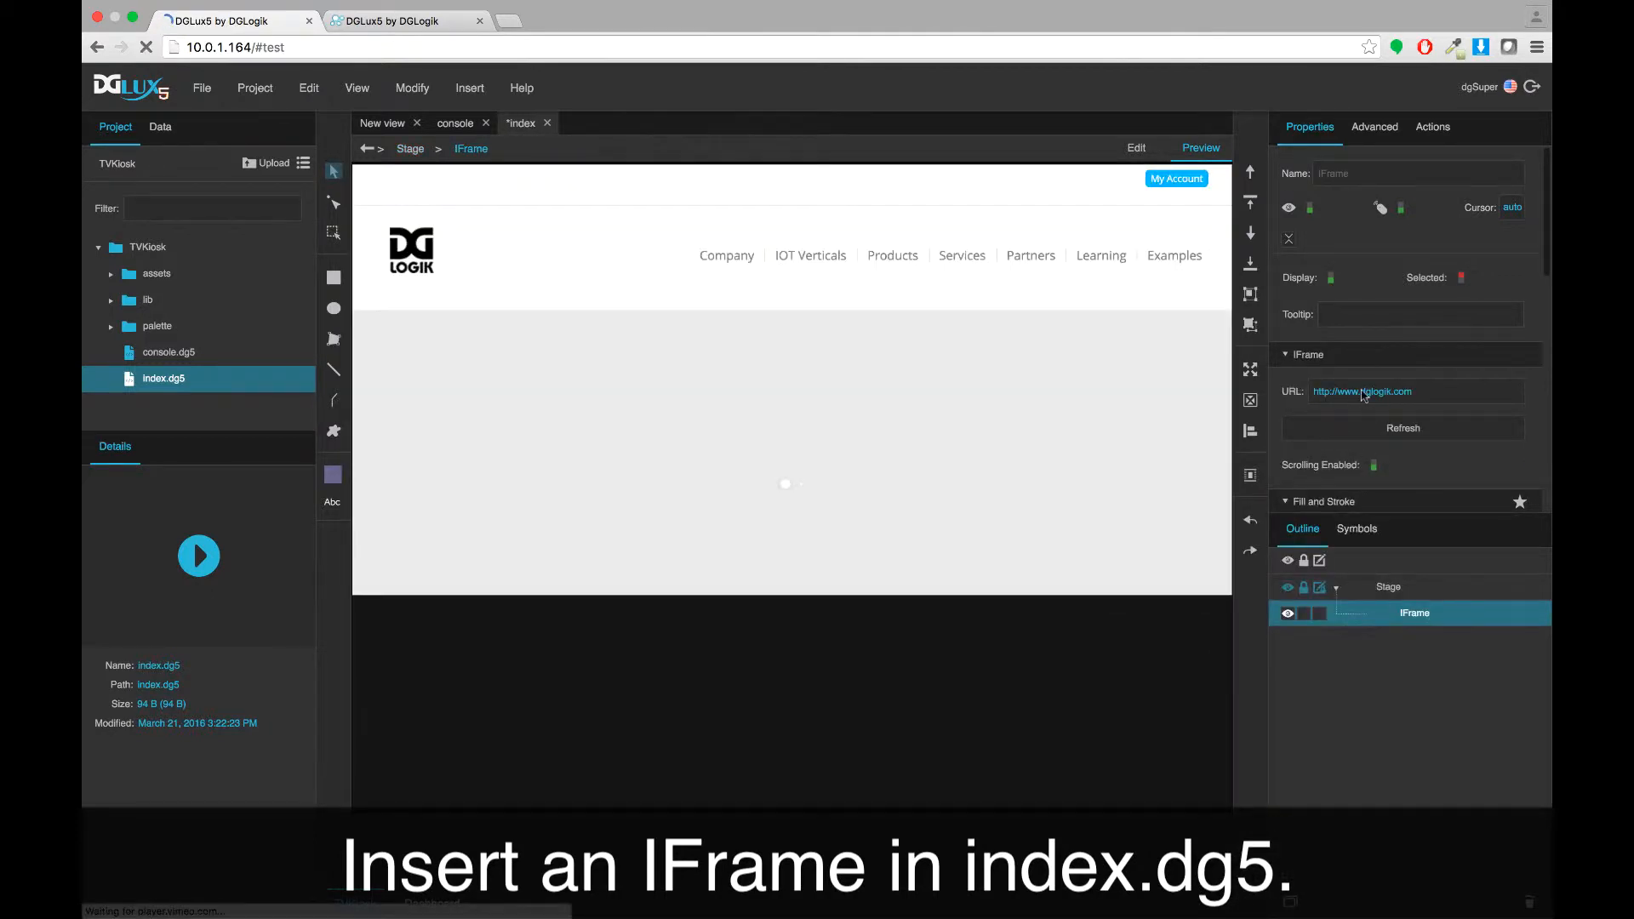
Step: Set the IFrame's width and height to 100%
scroll(1324, 480, down, 5)
scroll(1346, 426, down, 3)
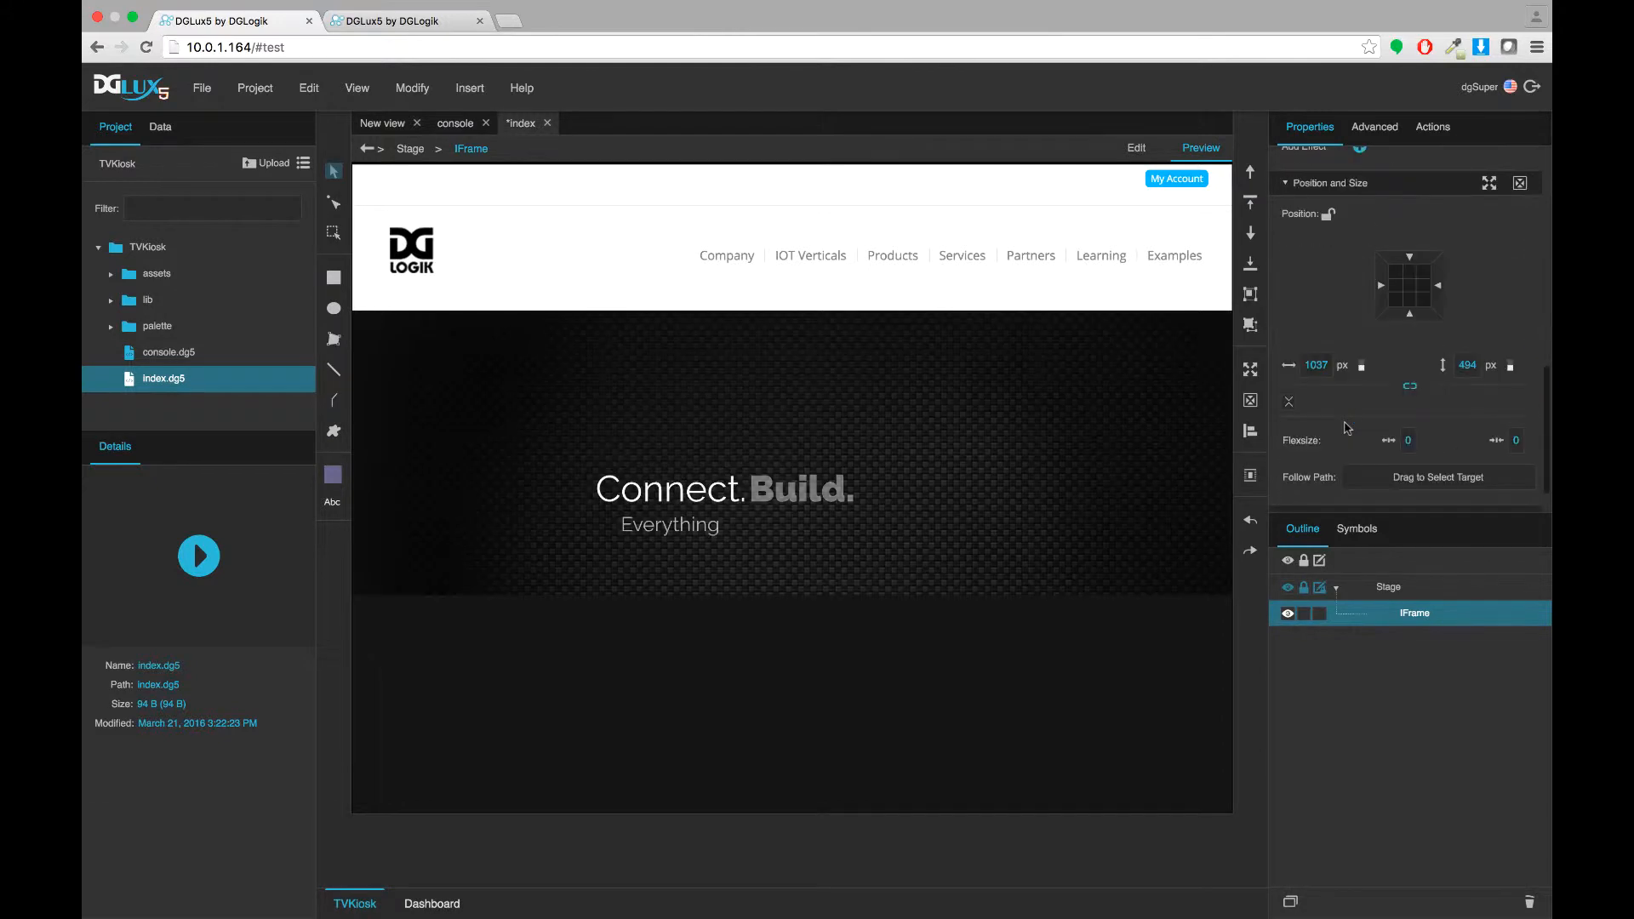
click(1364, 453)
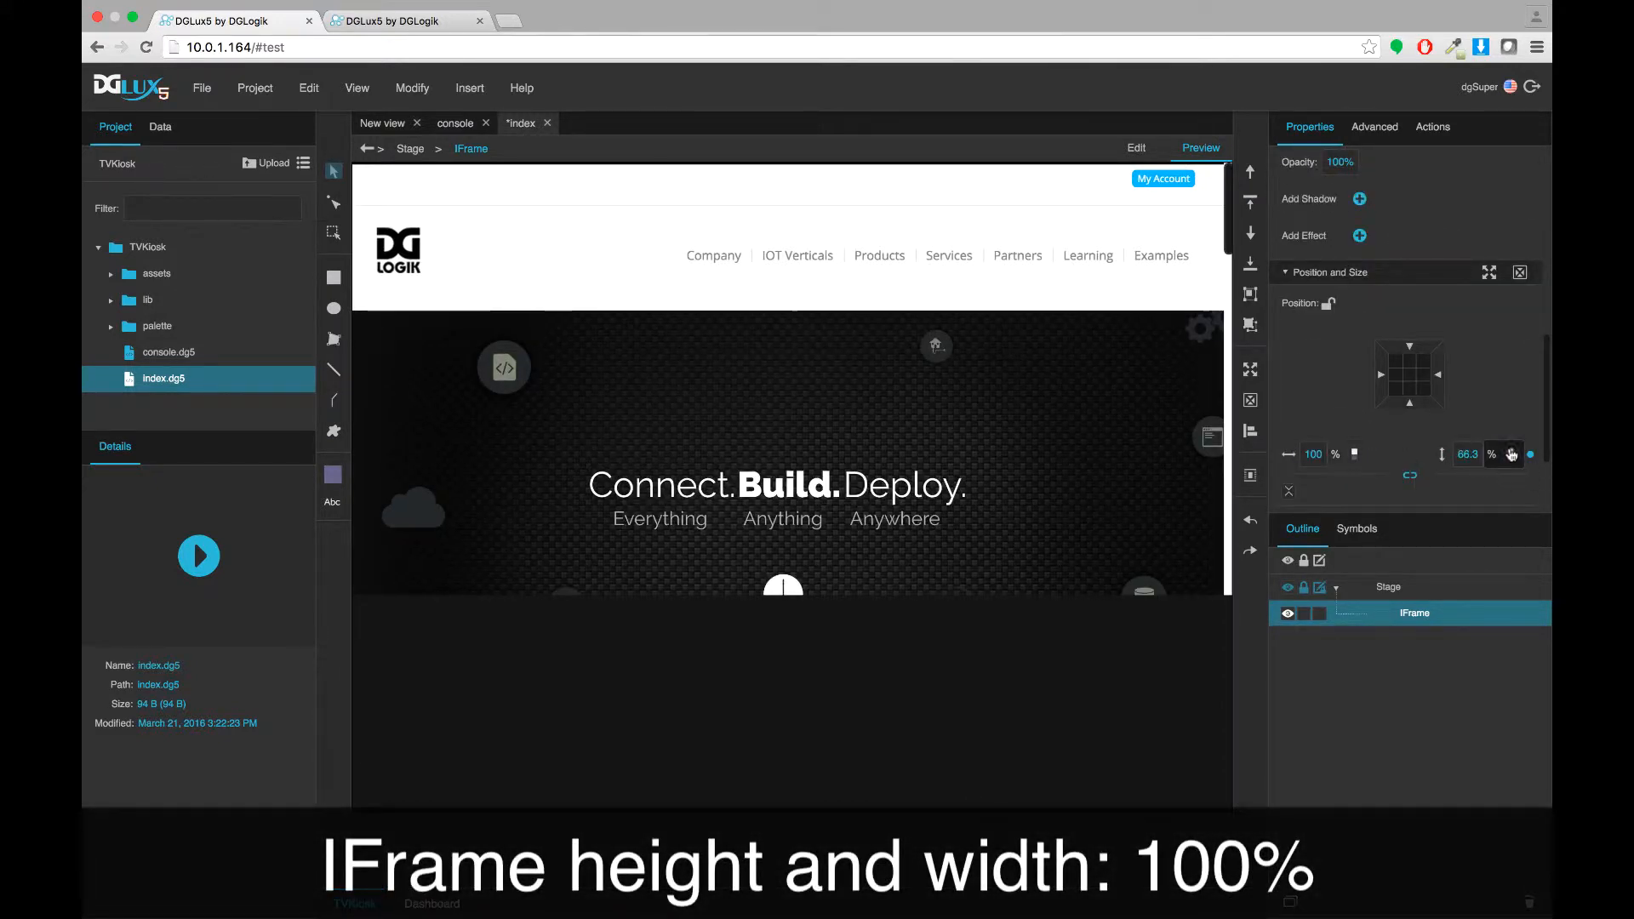
click(1512, 454)
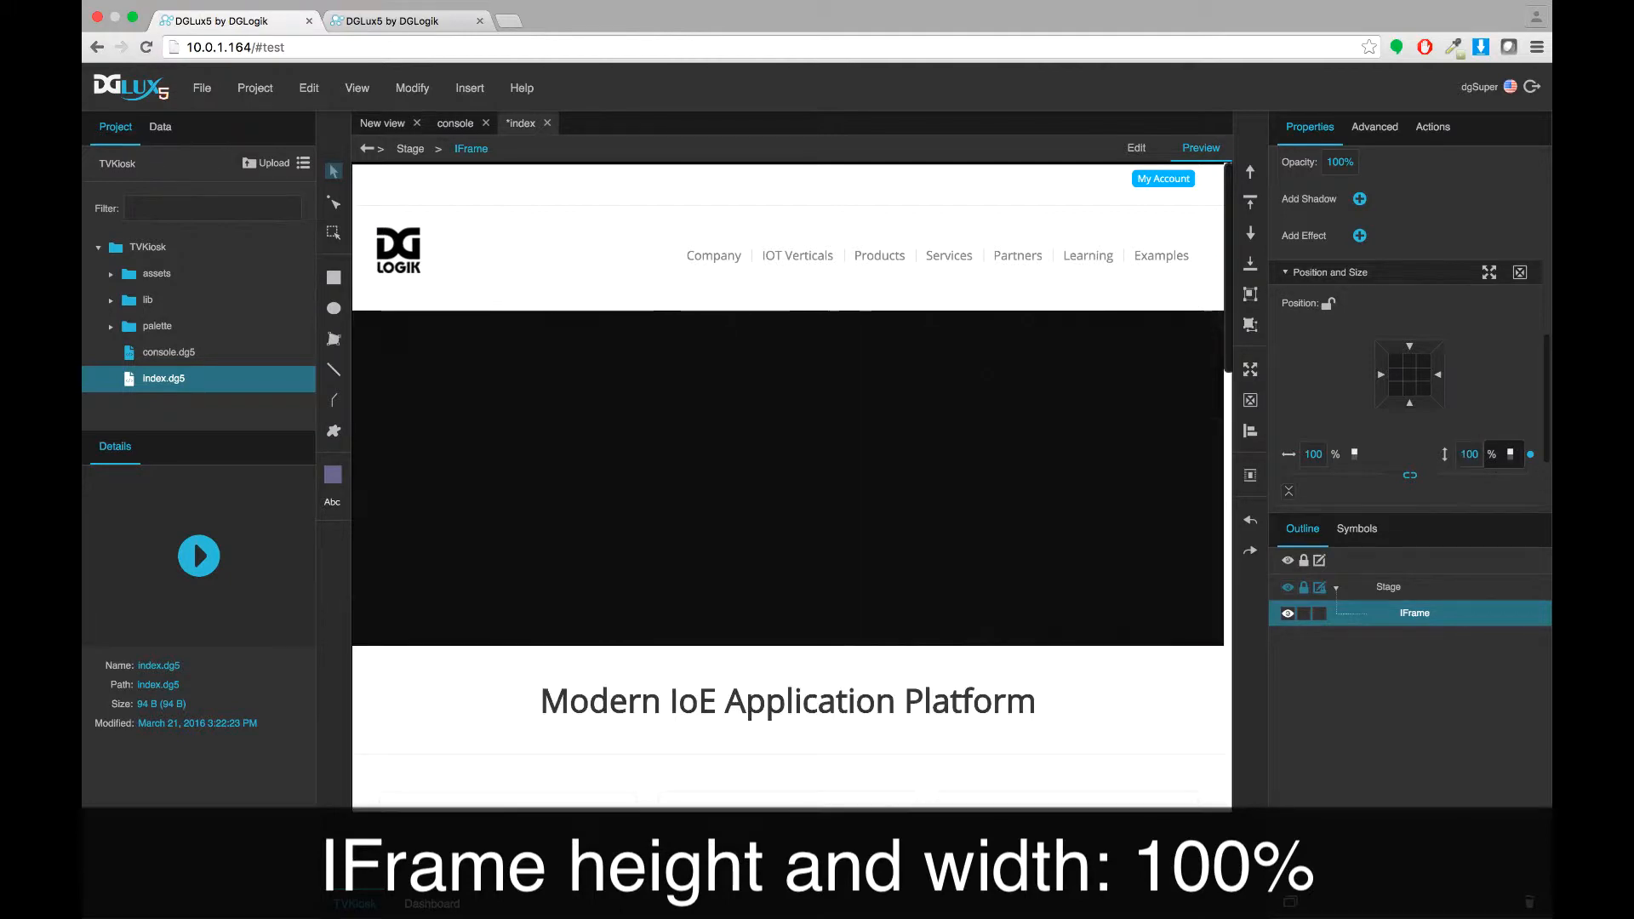
scroll(1362, 401, up, 6)
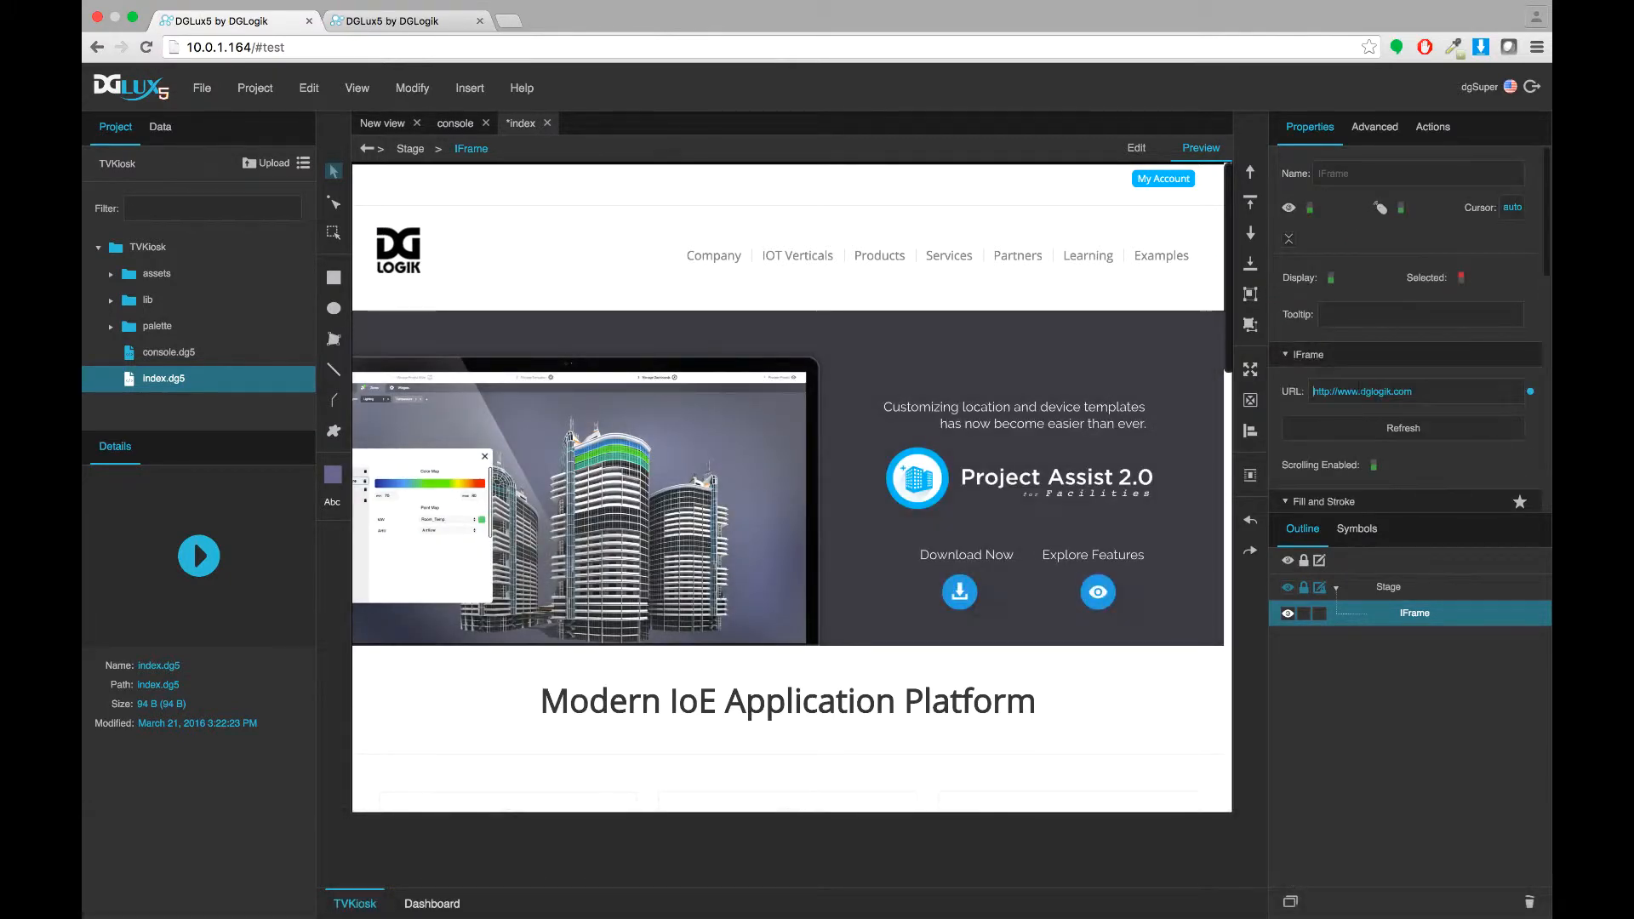
triple_click(1359, 388)
scroll(1350, 242, down, 3)
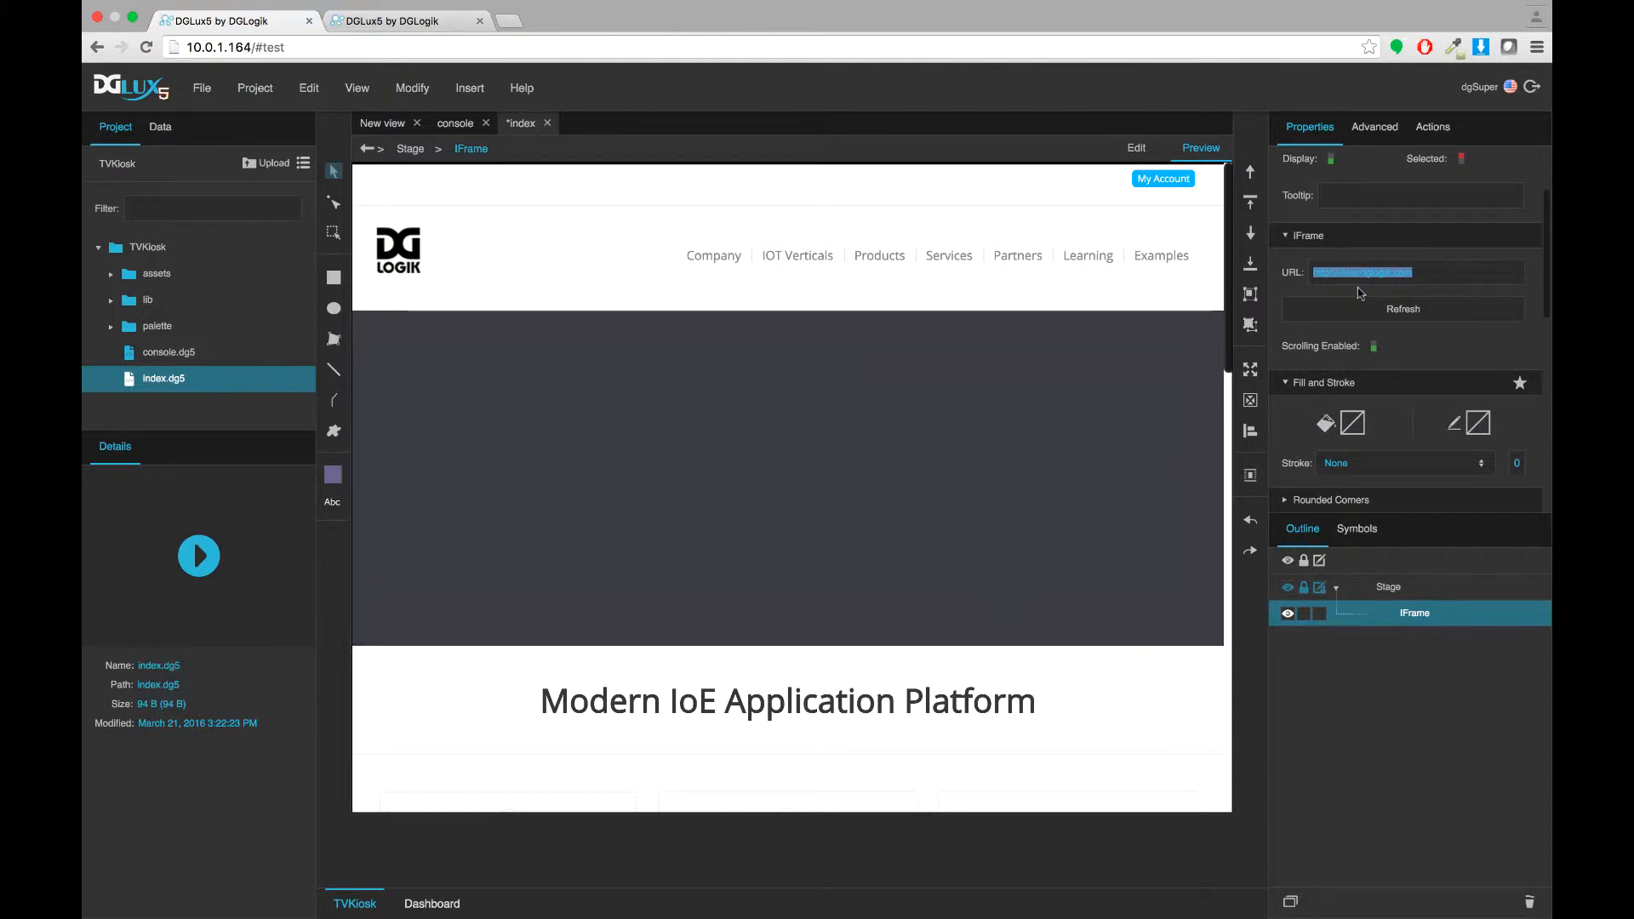
text(http:/)
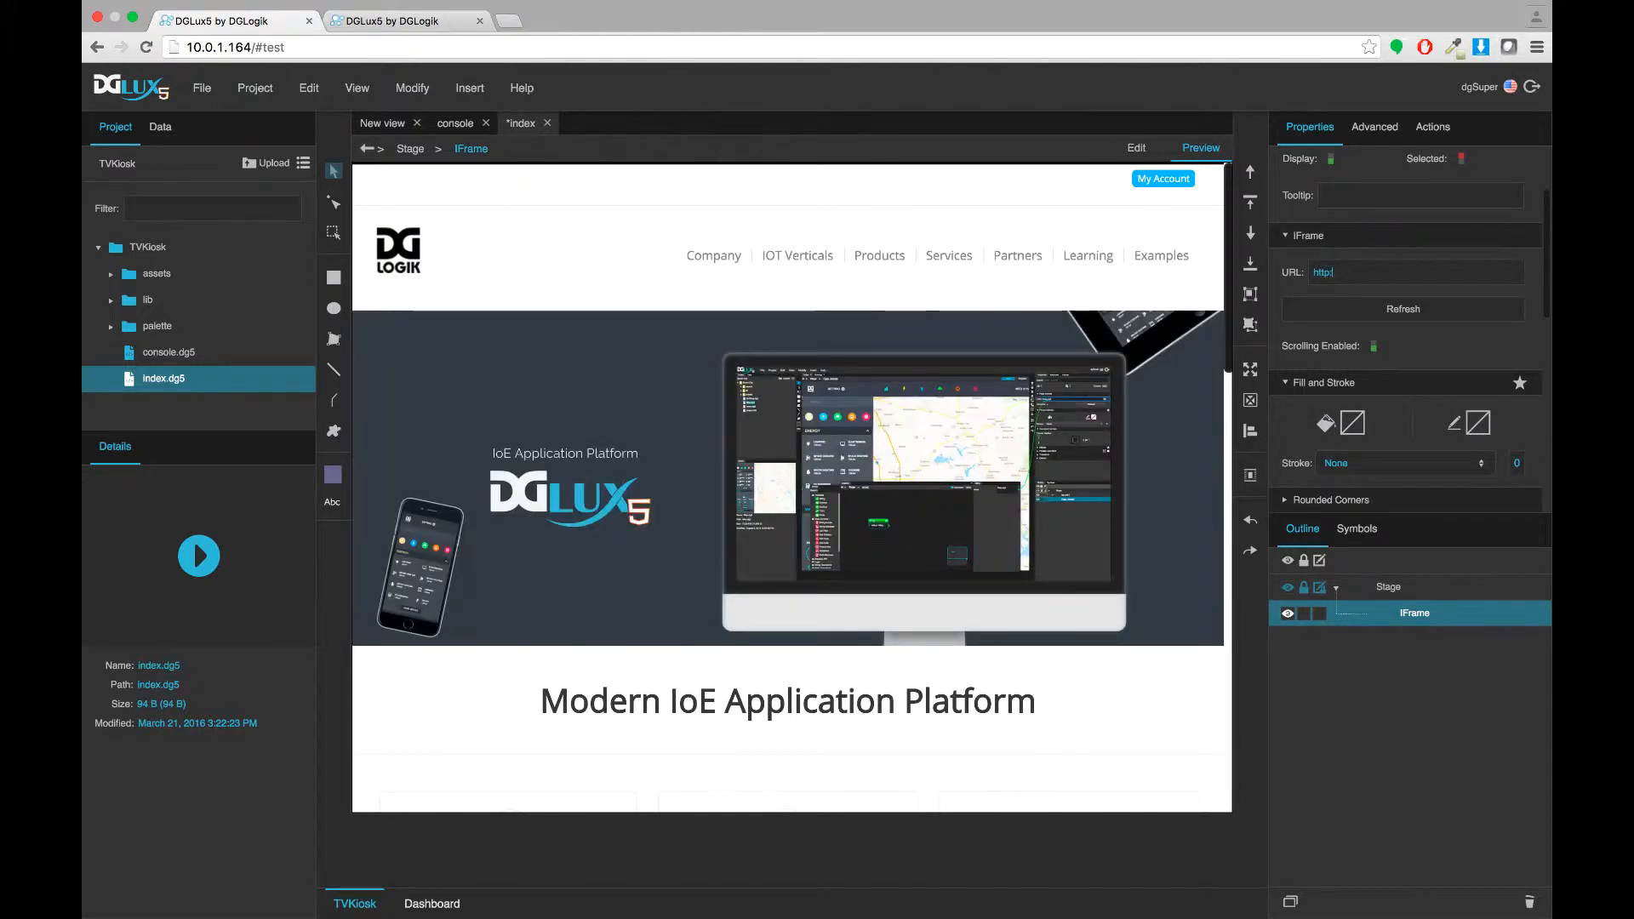
text(/www.wikipeda)
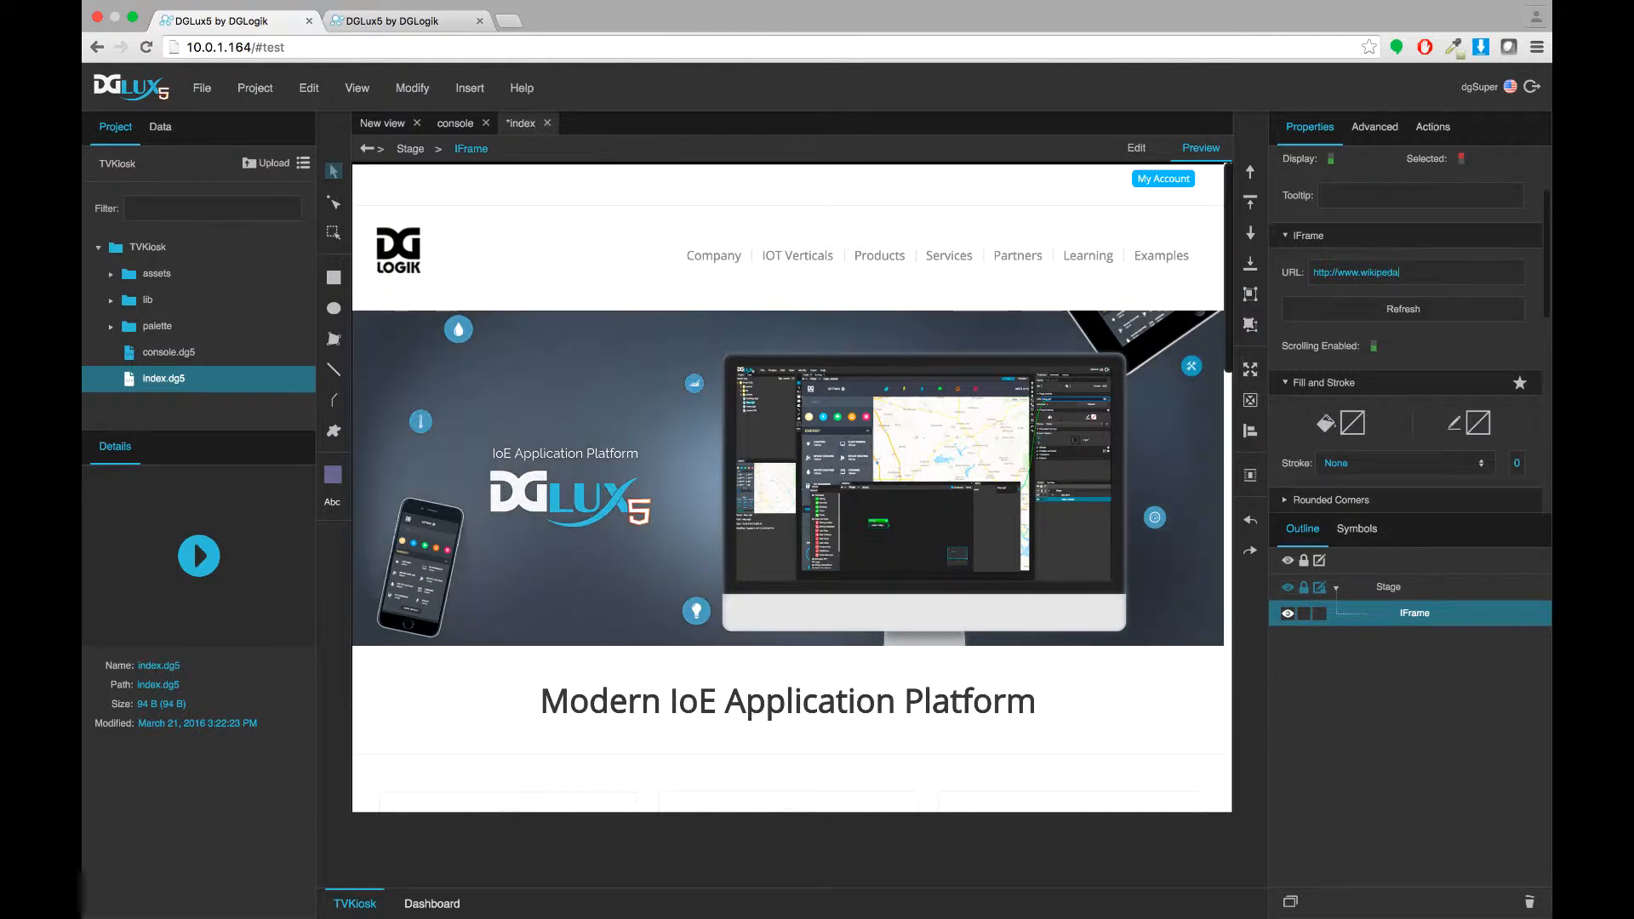
key(BackSpace)
text(ia.org)
key(Return)
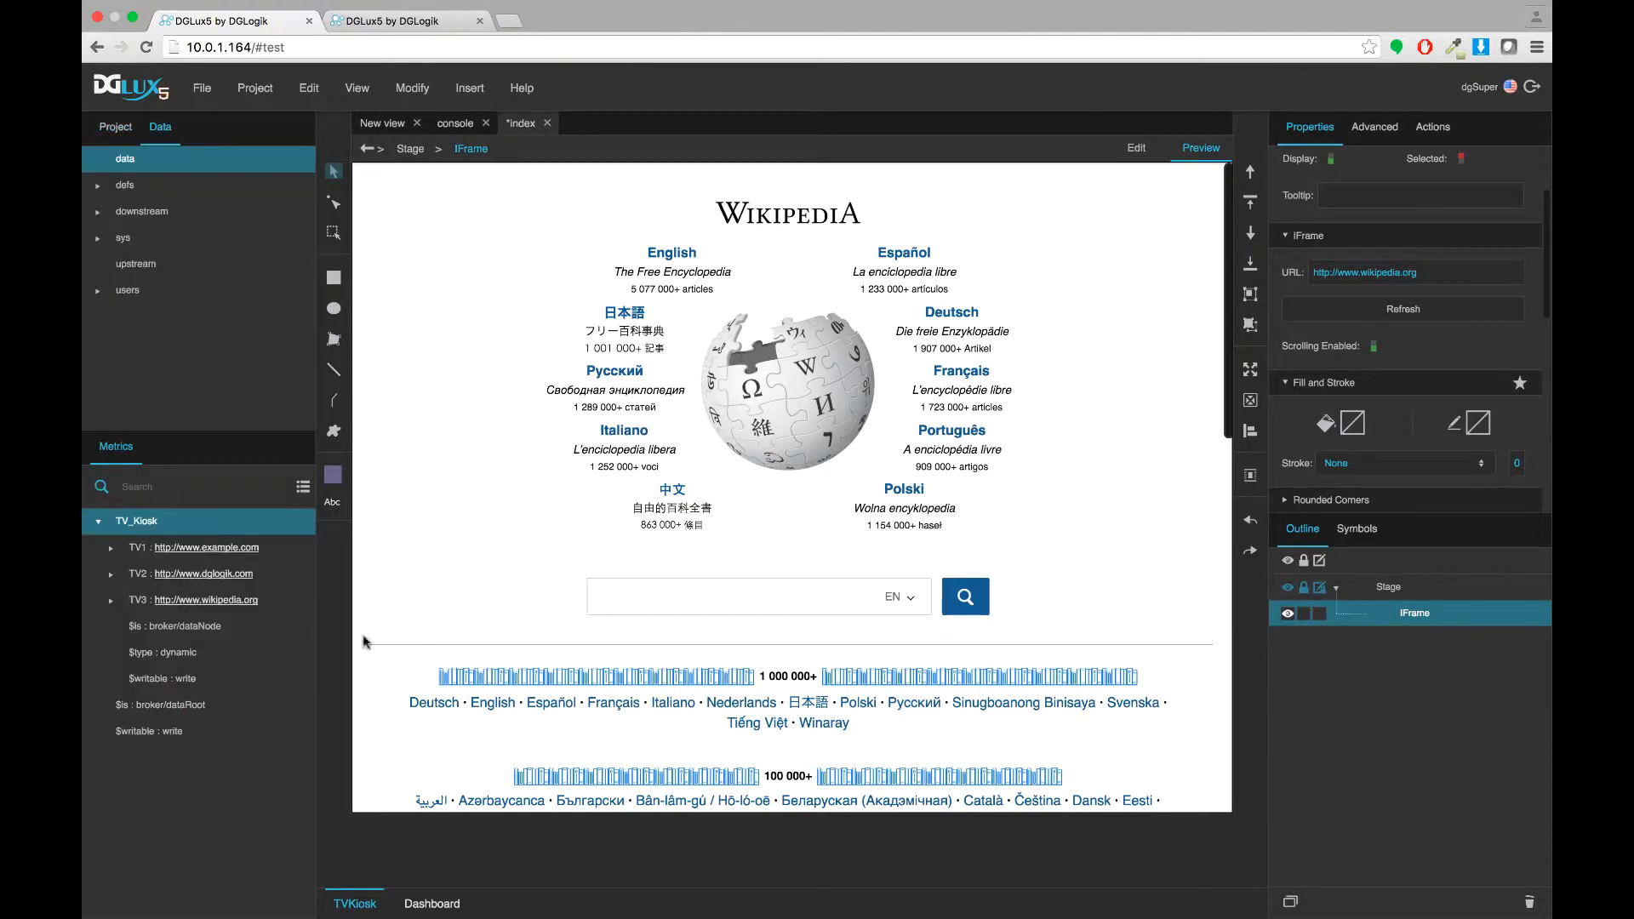
Step: Open the Stage's dataflow and add a Web-Document block, widened so that its full property values can be read
click(1388, 587)
right_click(1388, 587)
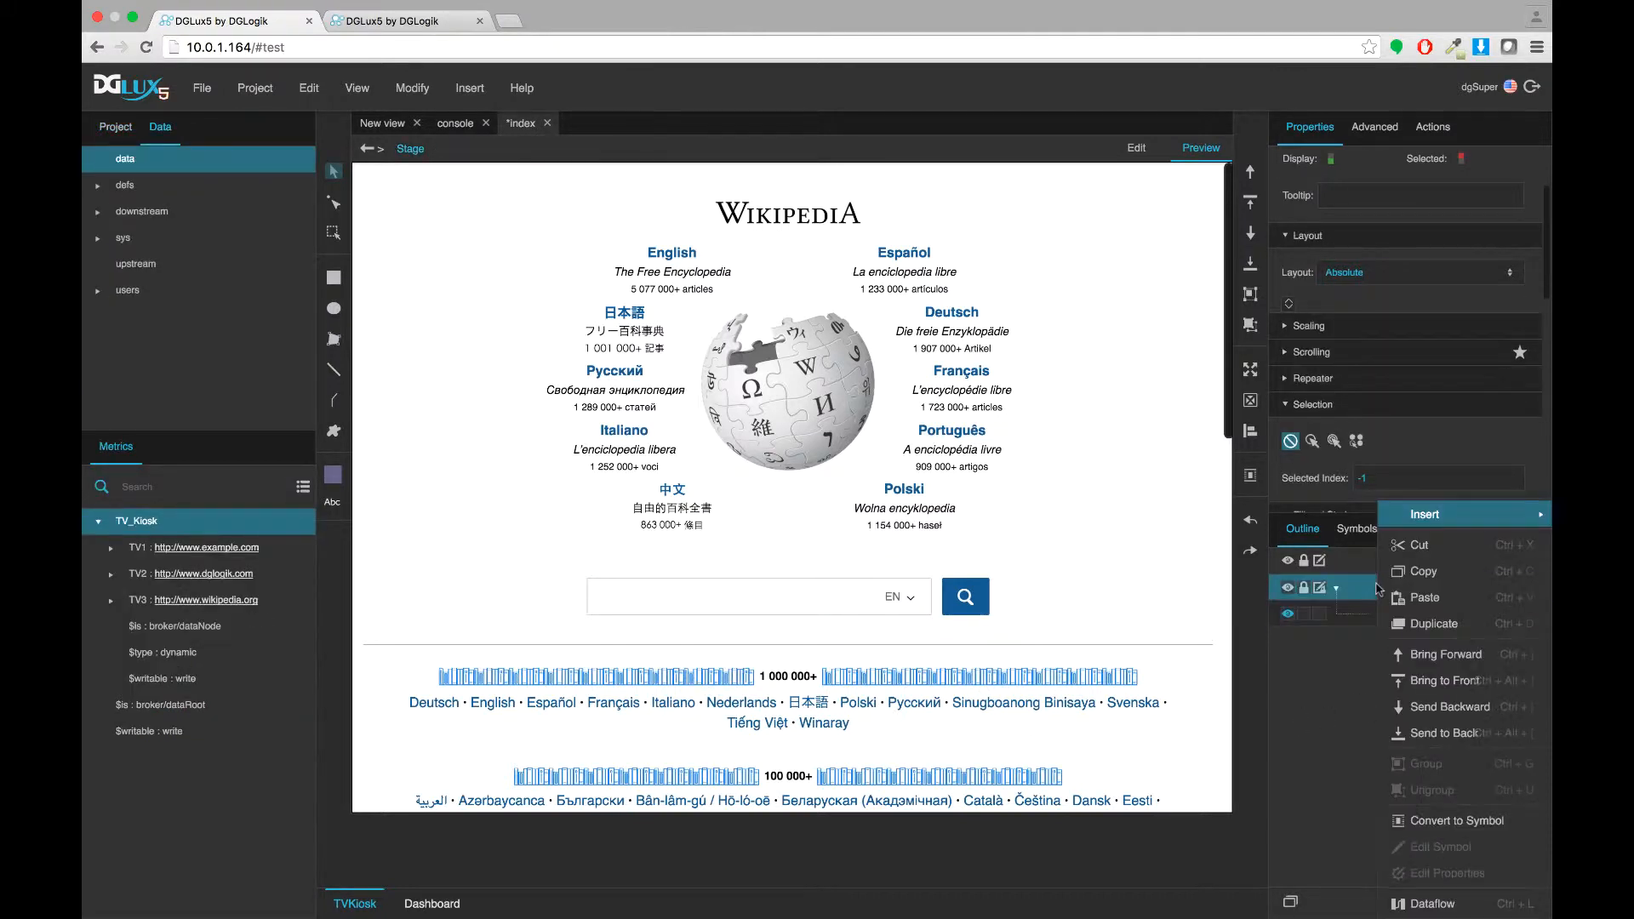
click(1441, 904)
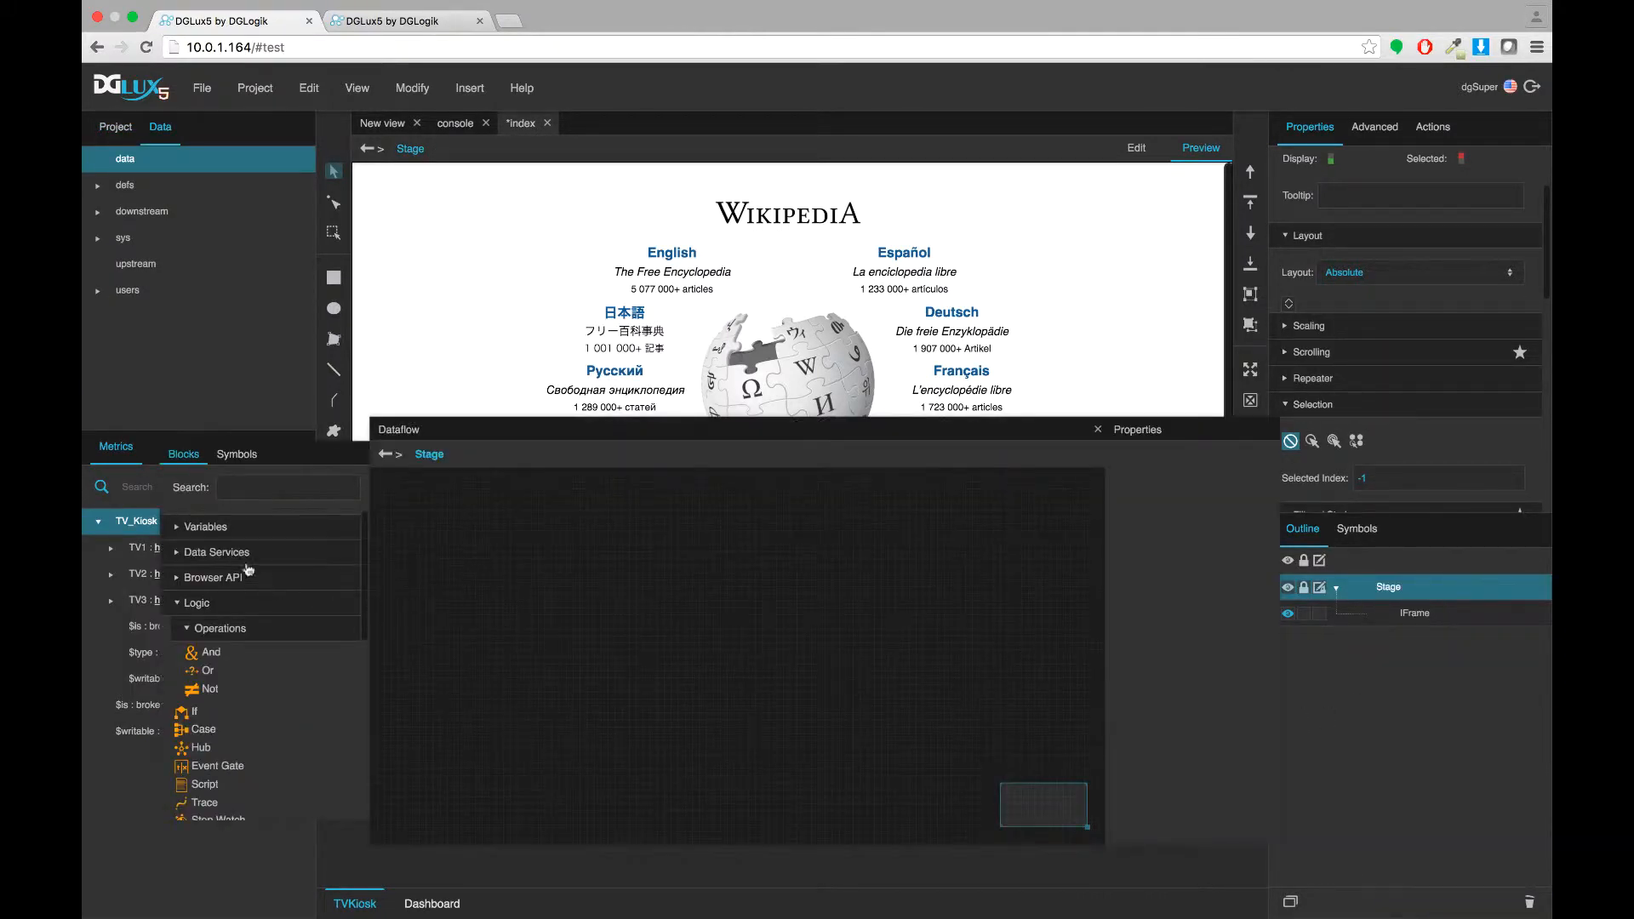
click(179, 579)
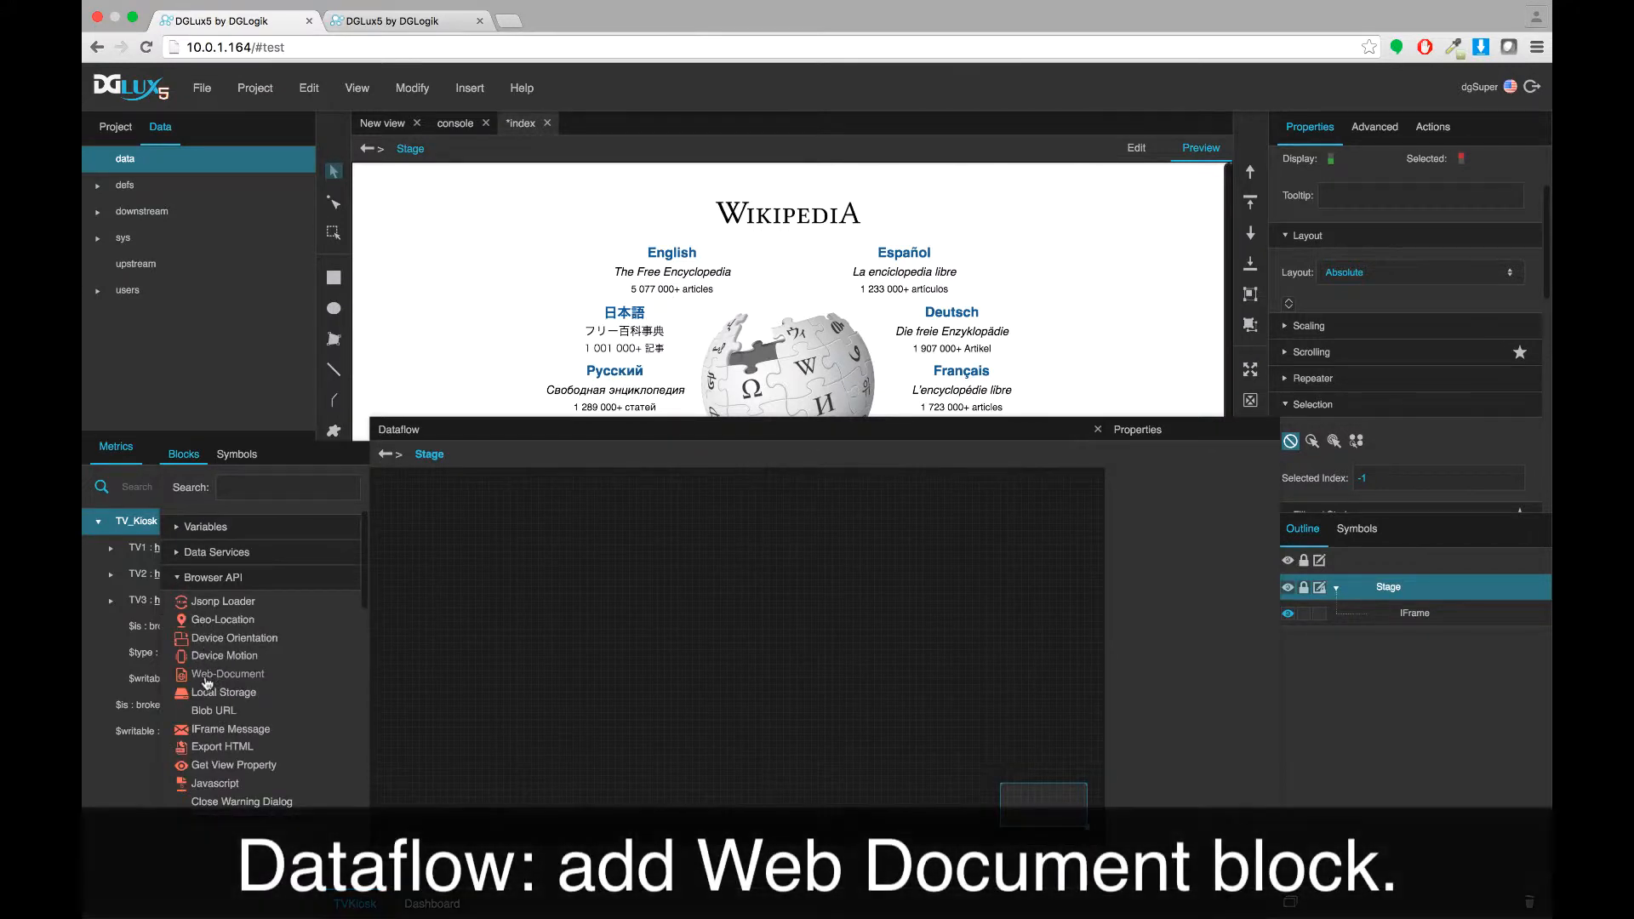
drag(225, 674, 452, 508)
drag(460, 439, 424, 281)
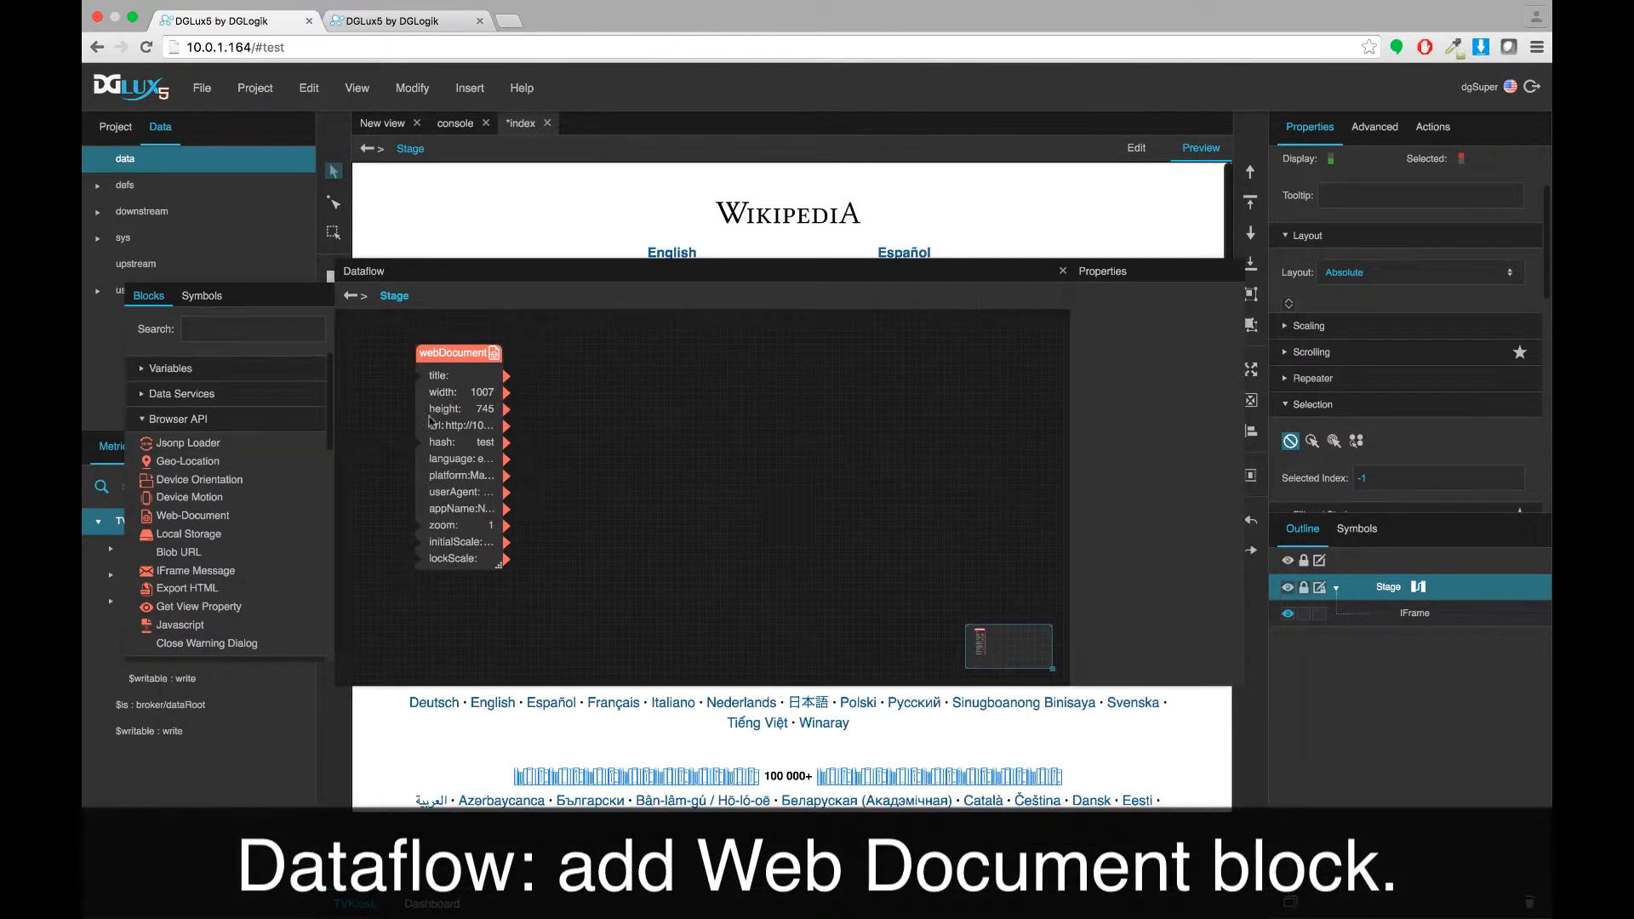
drag(498, 564, 610, 564)
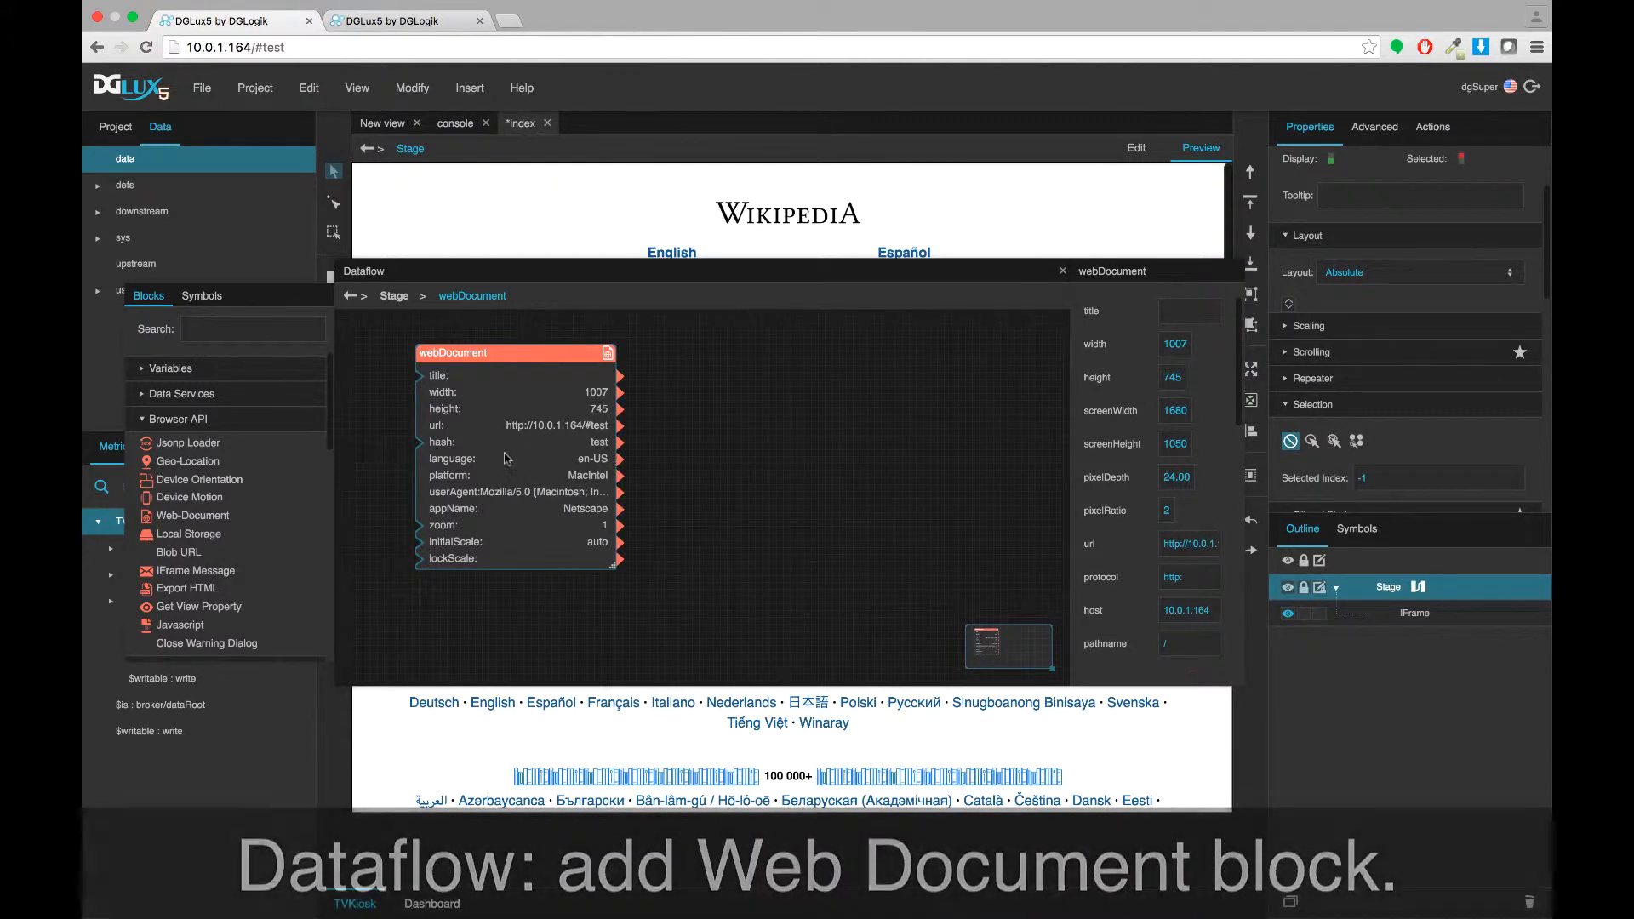
Step: Change the hash in the editor's web address to #test123, load it, and check the webDocument block's hash property
click(278, 44)
text(123)
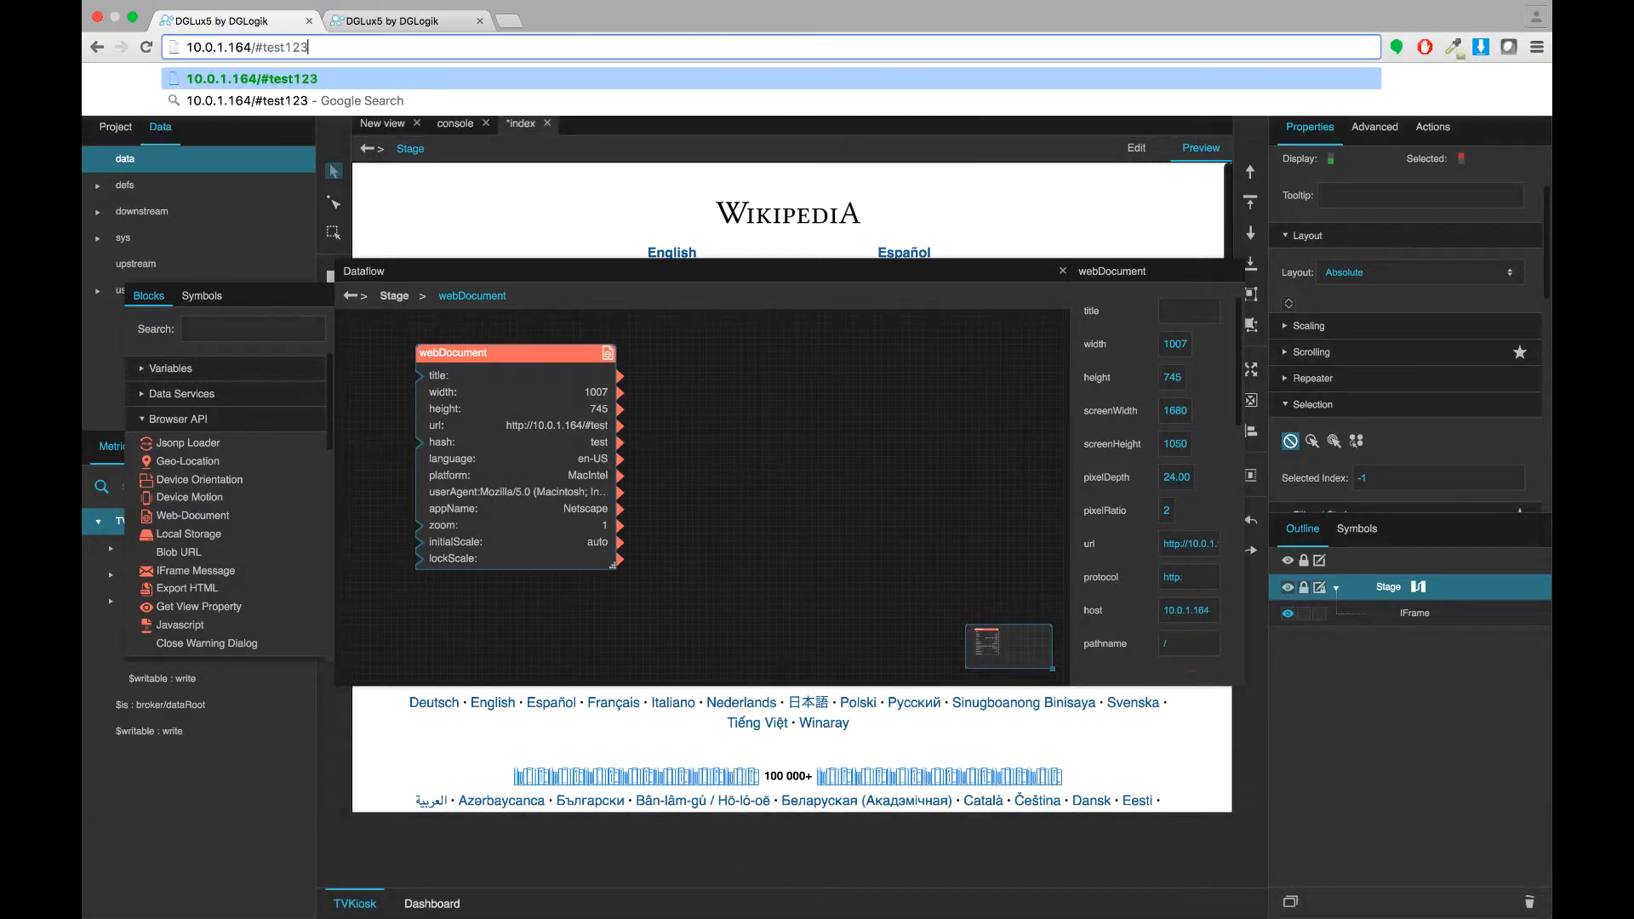
key(Return)
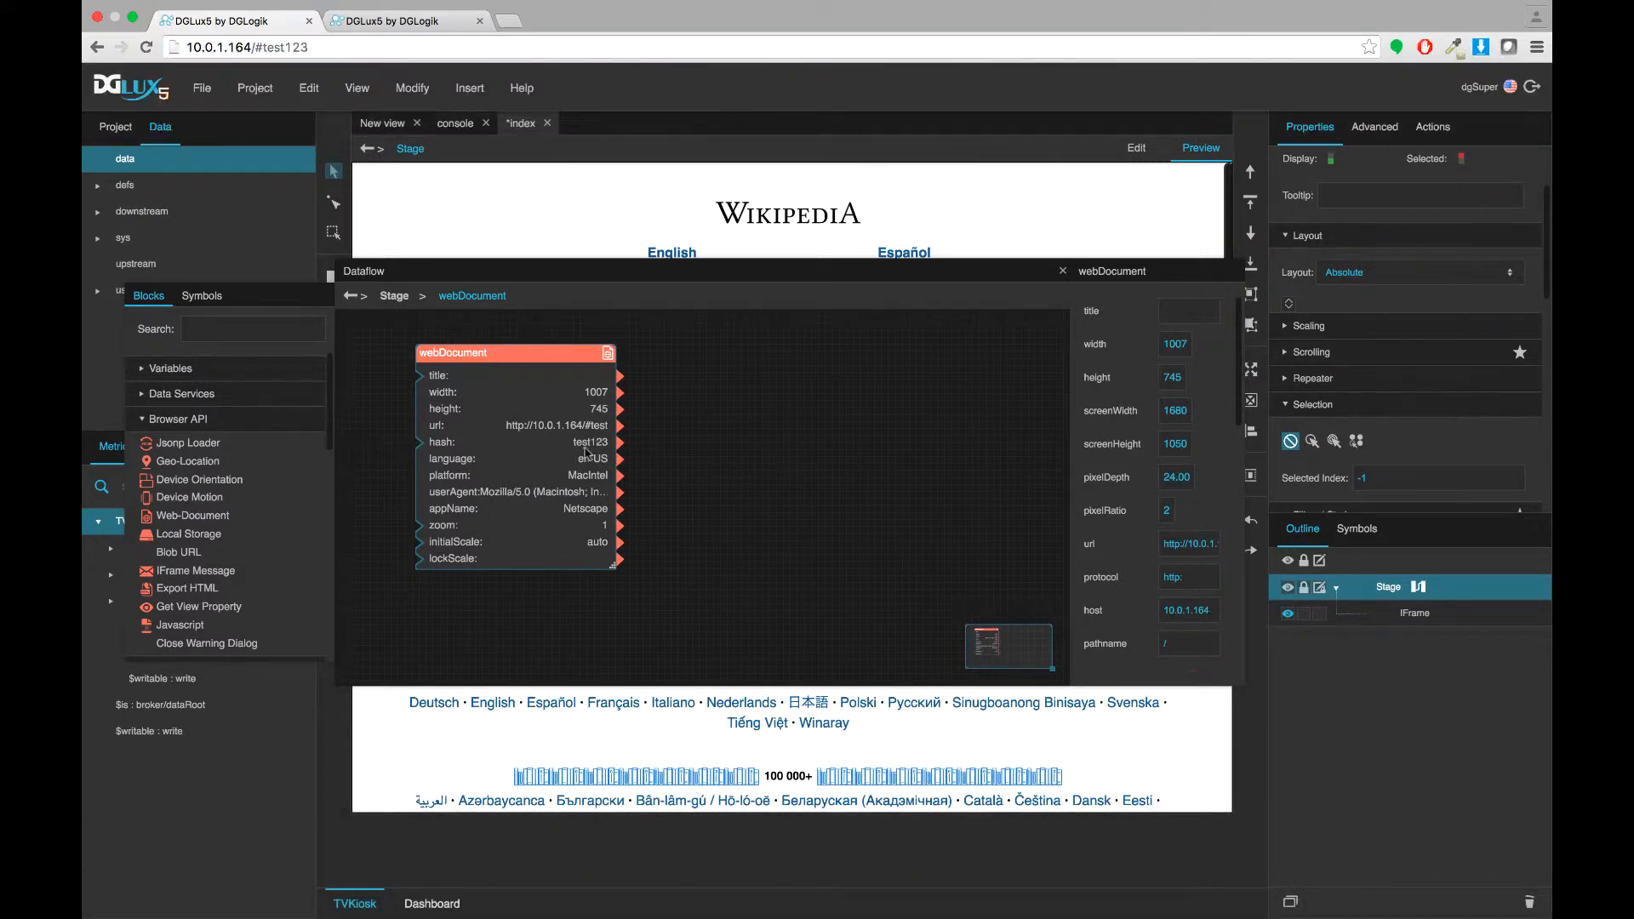
click(339, 47)
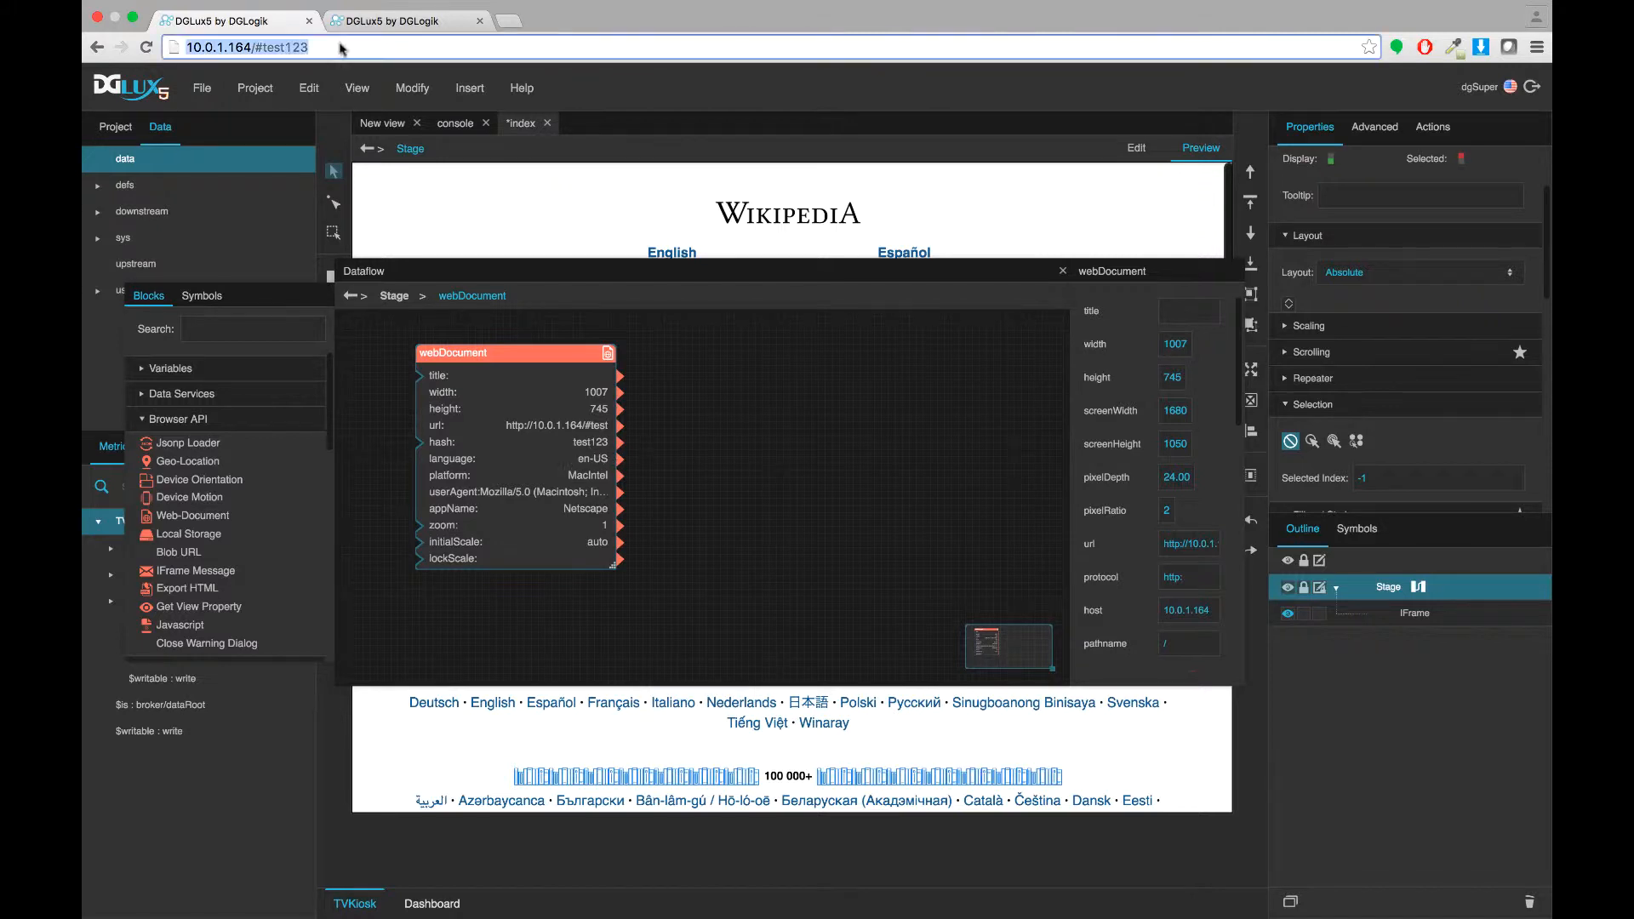
Step: Add the TV1 node to the dataflow as a block renamed Load Value, widened and placed directly below the webDocument block
drag(344, 266, 487, 203)
click(127, 557)
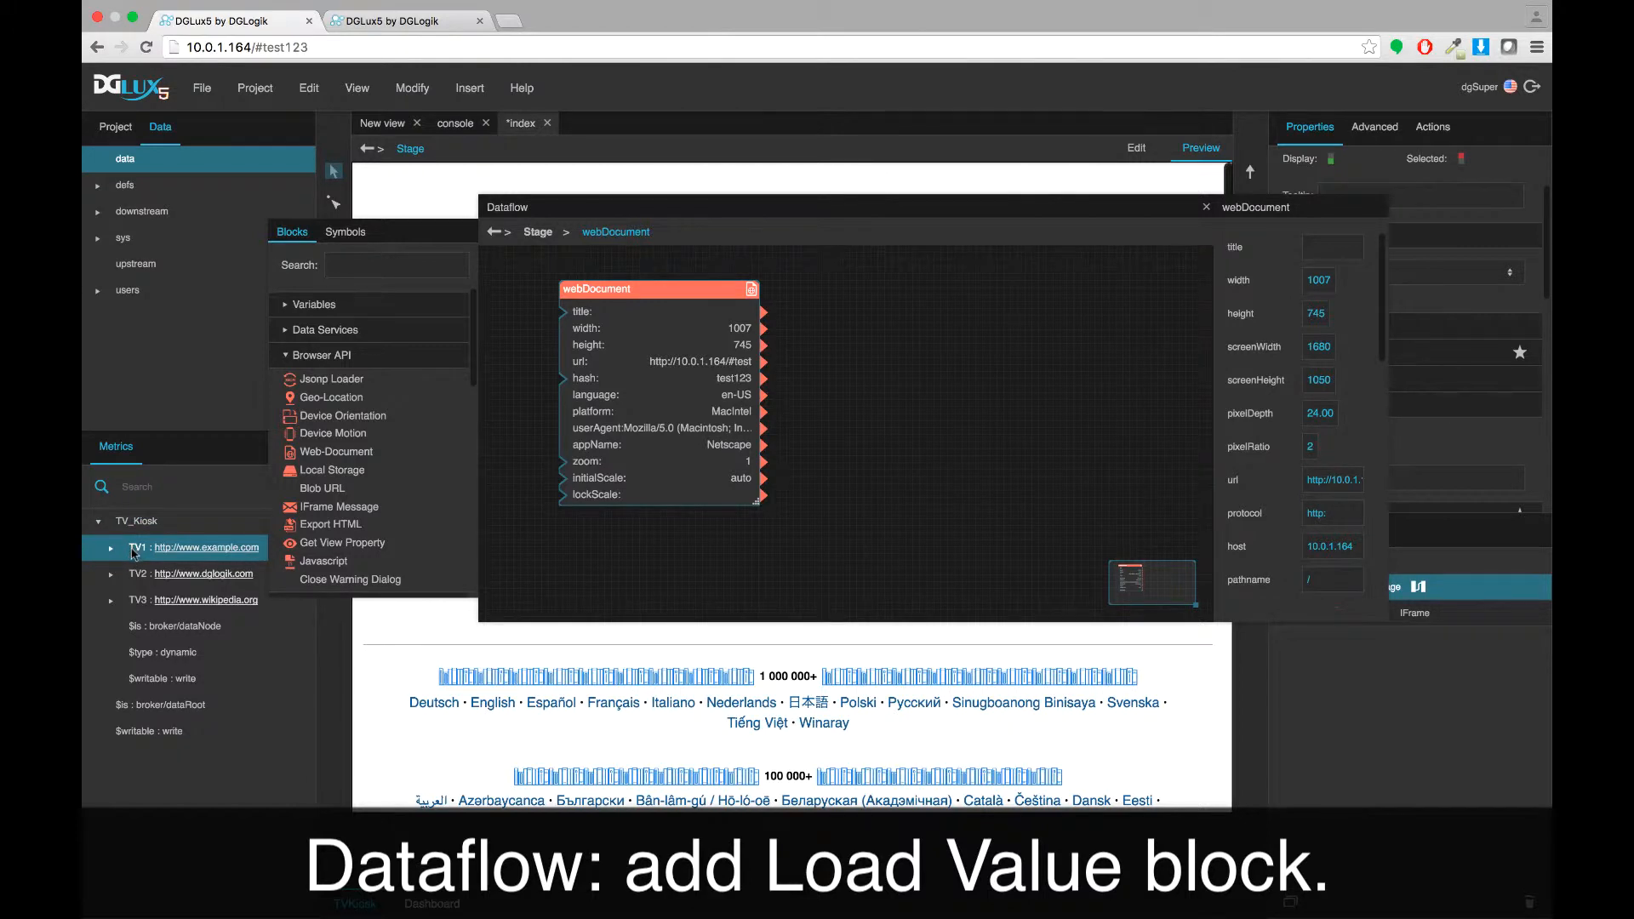
drag(133, 554, 705, 537)
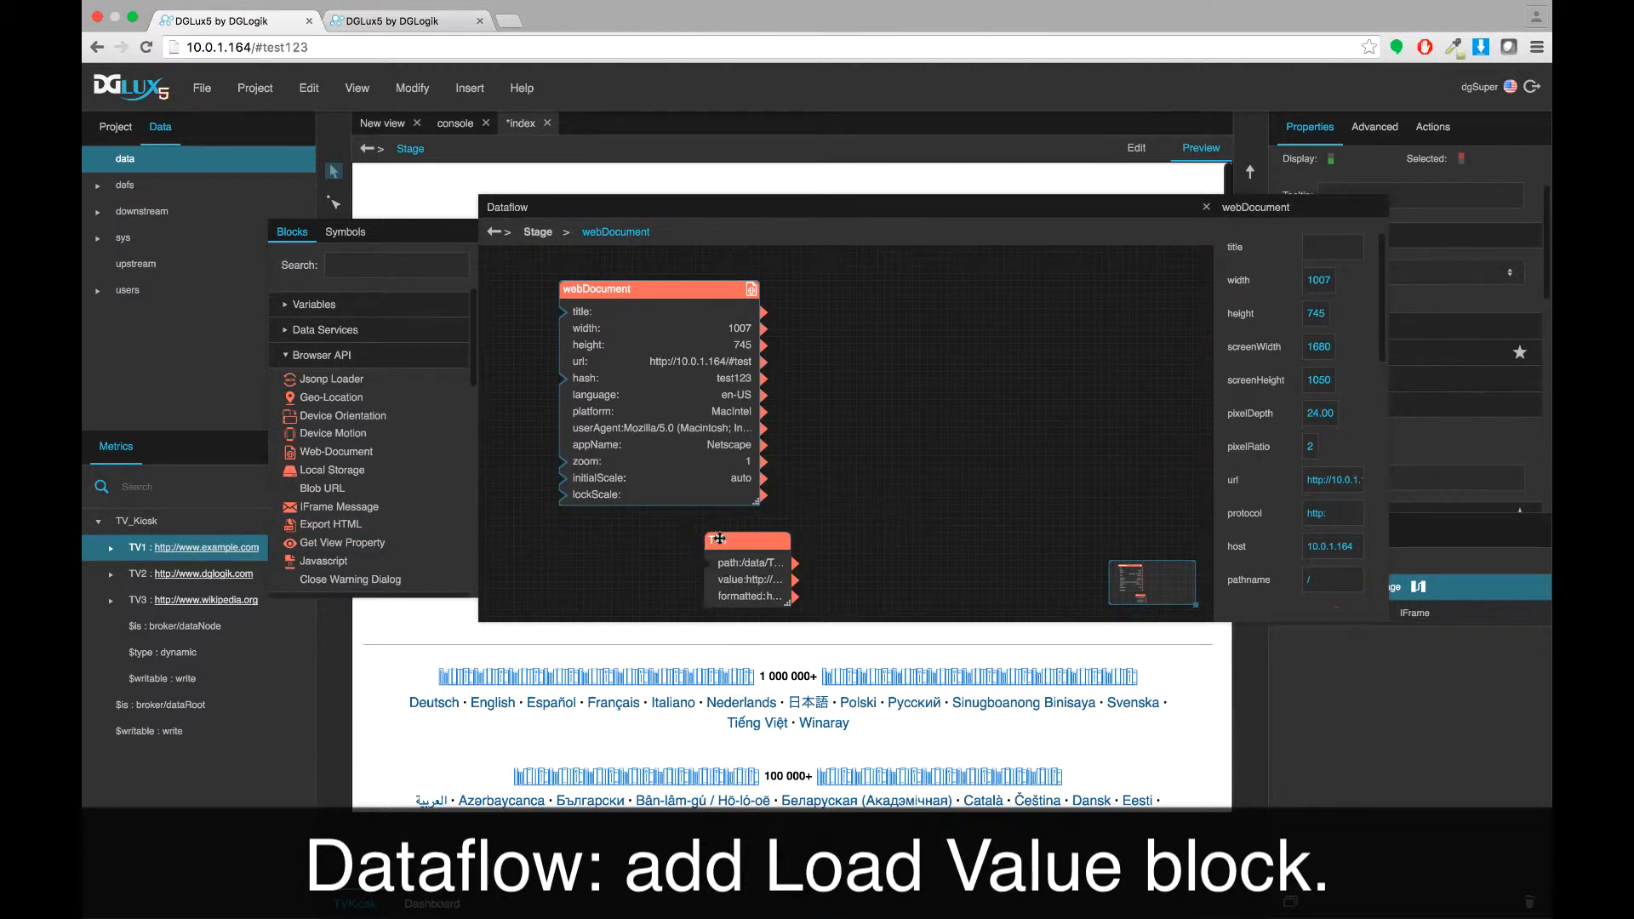
click(719, 542)
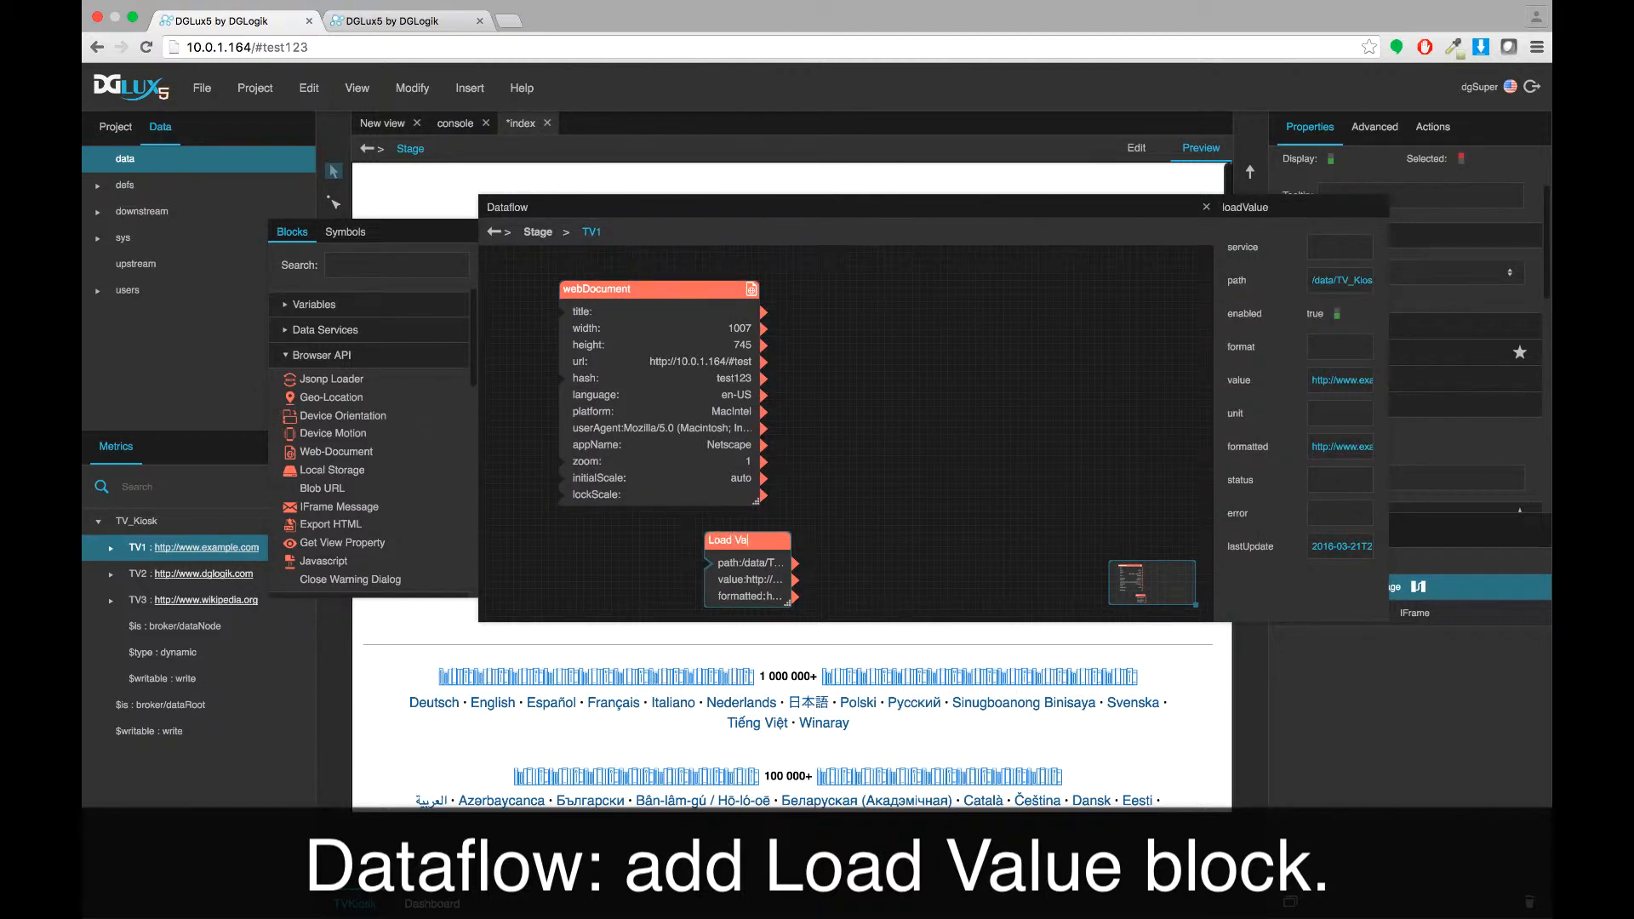
key(Return)
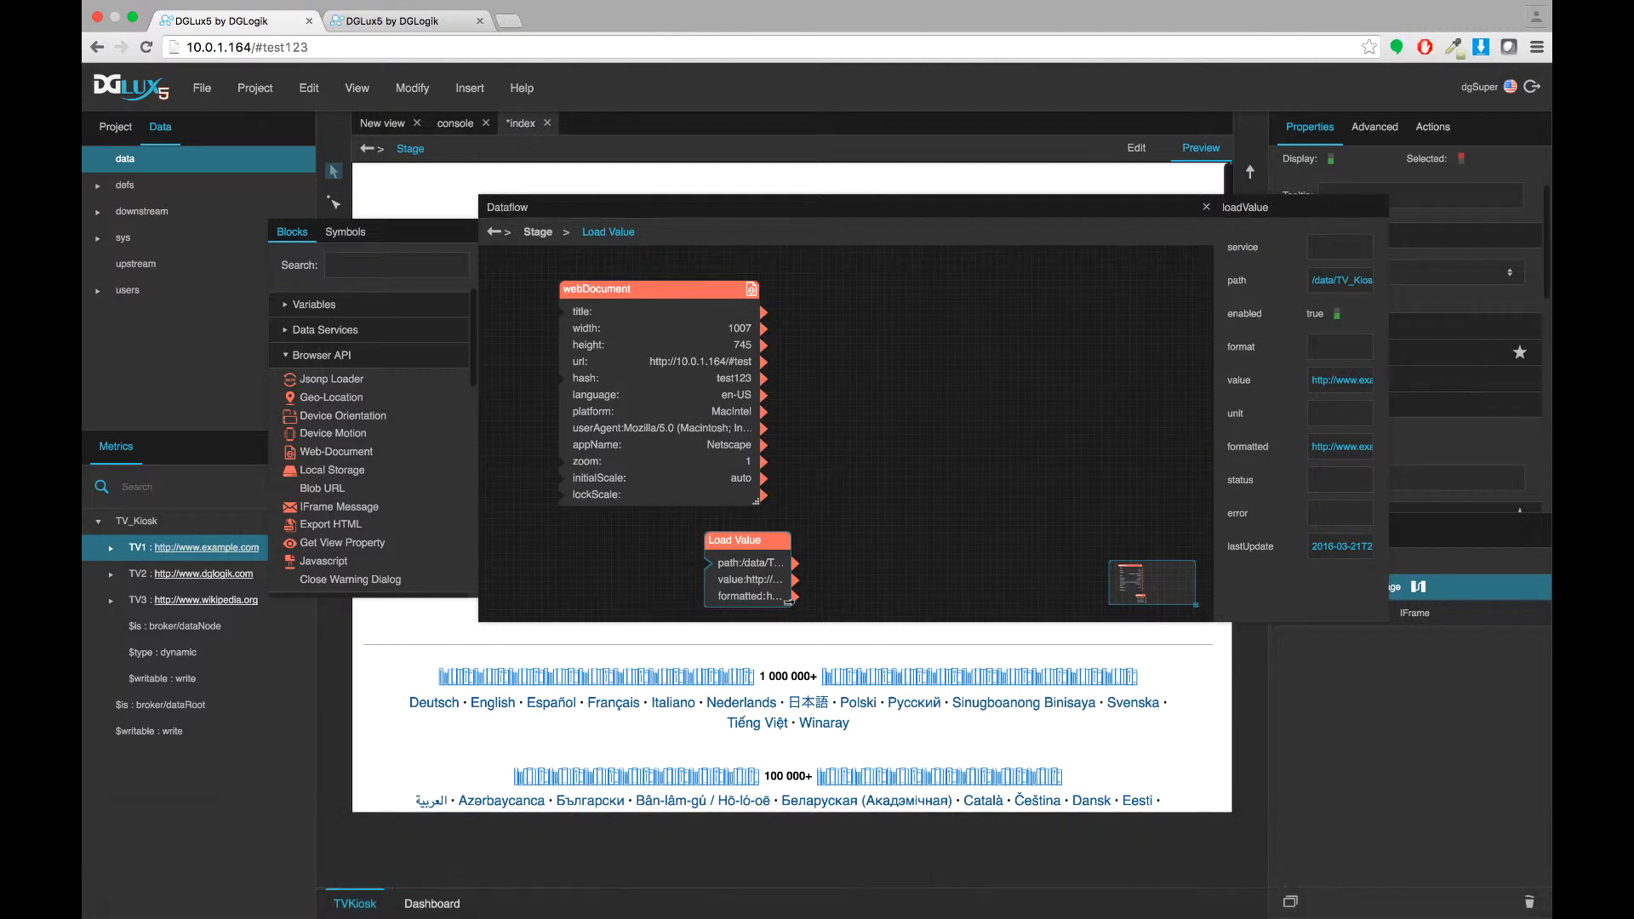
drag(788, 601, 917, 600)
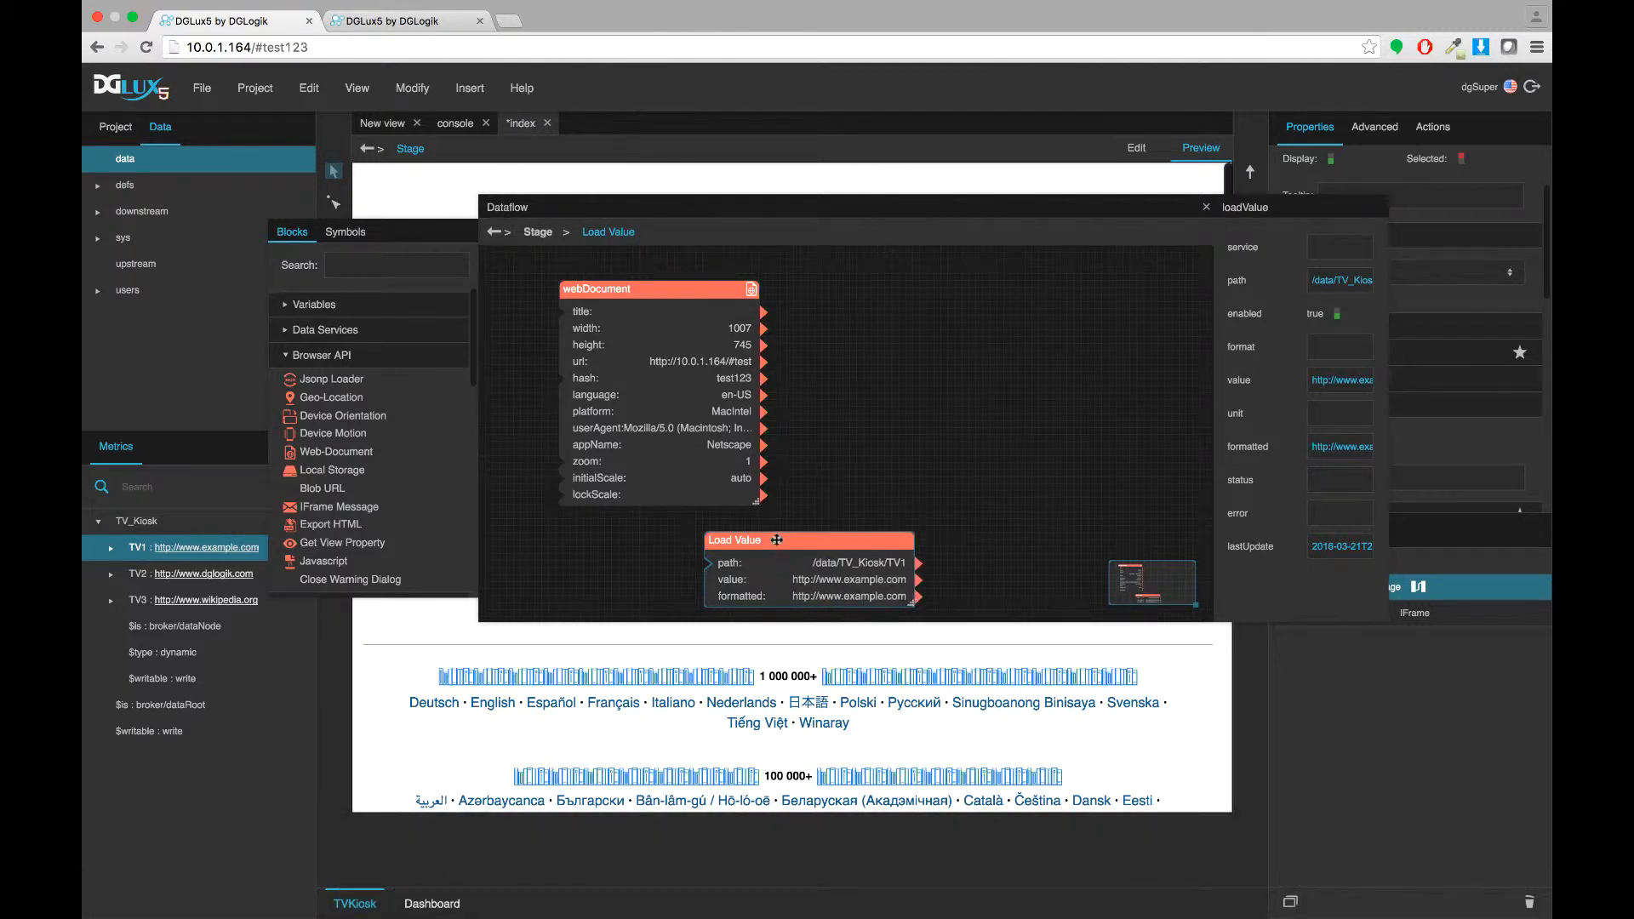
drag(751, 539, 604, 537)
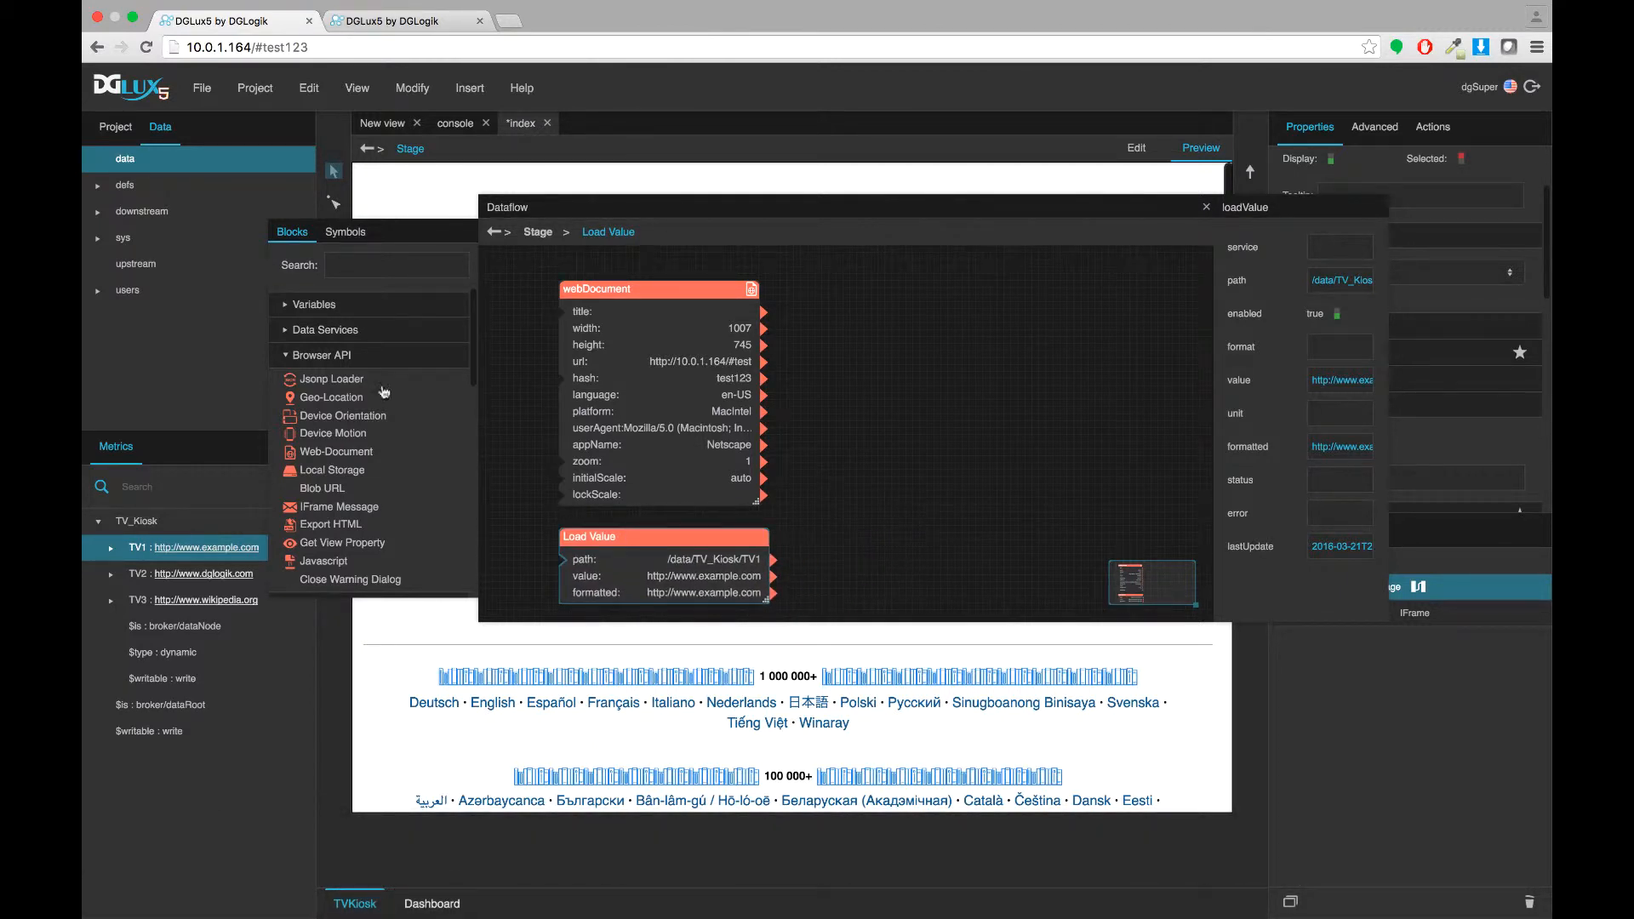
Step: Add a Concatenate block from the string operations beside the webDocument block and give it a third input
click(285, 356)
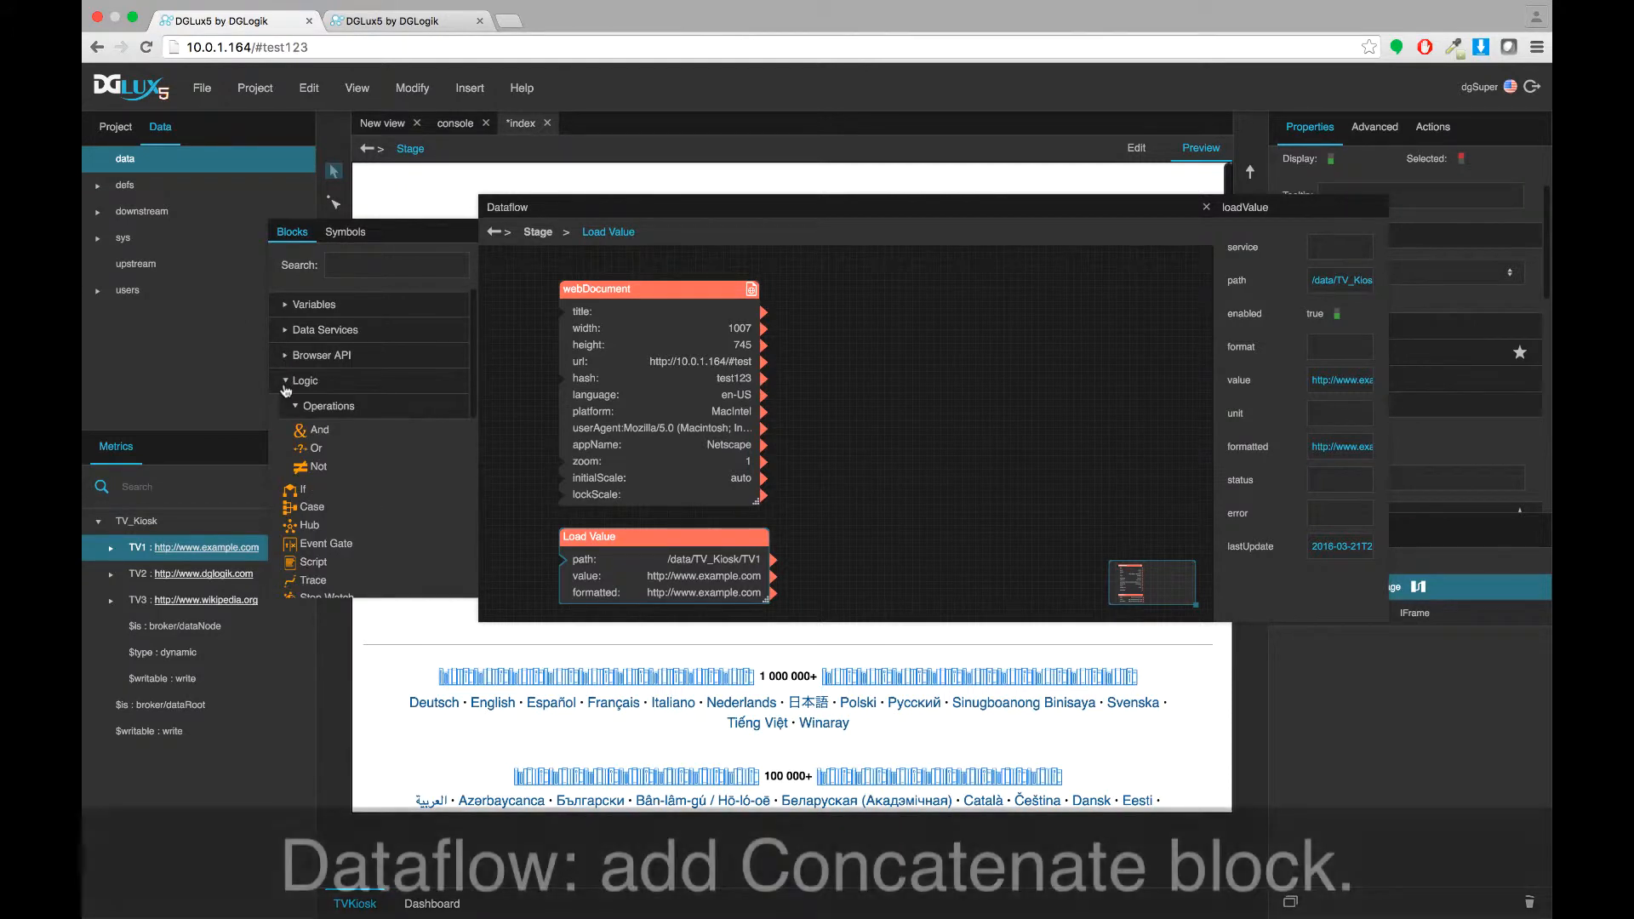
click(285, 380)
click(285, 406)
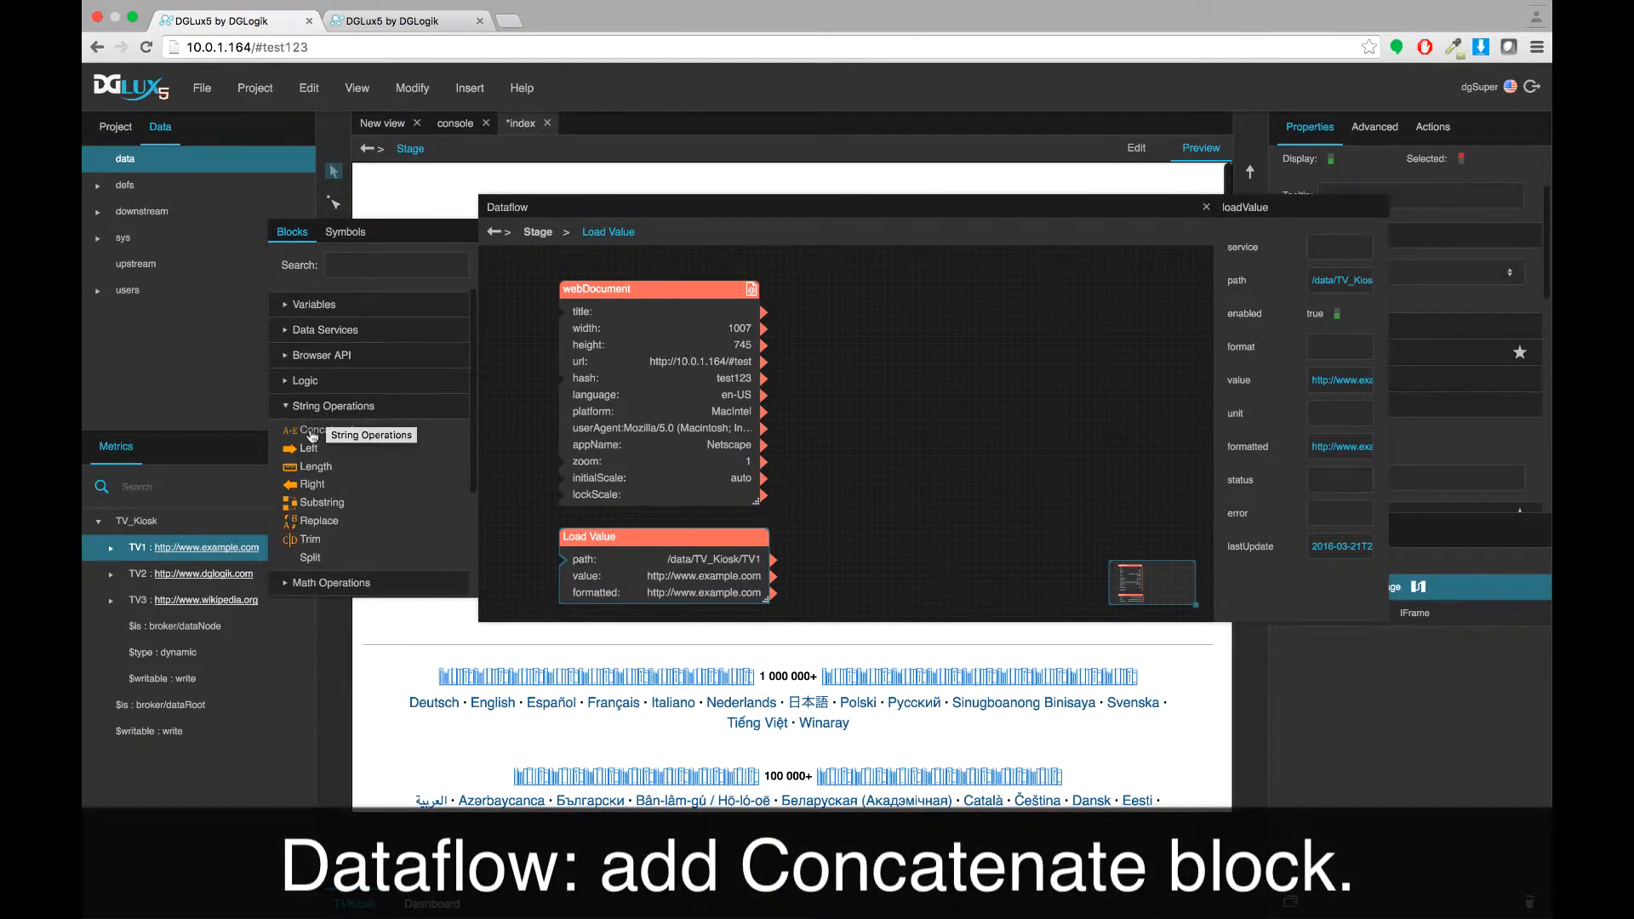
drag(313, 435, 911, 296)
click(980, 304)
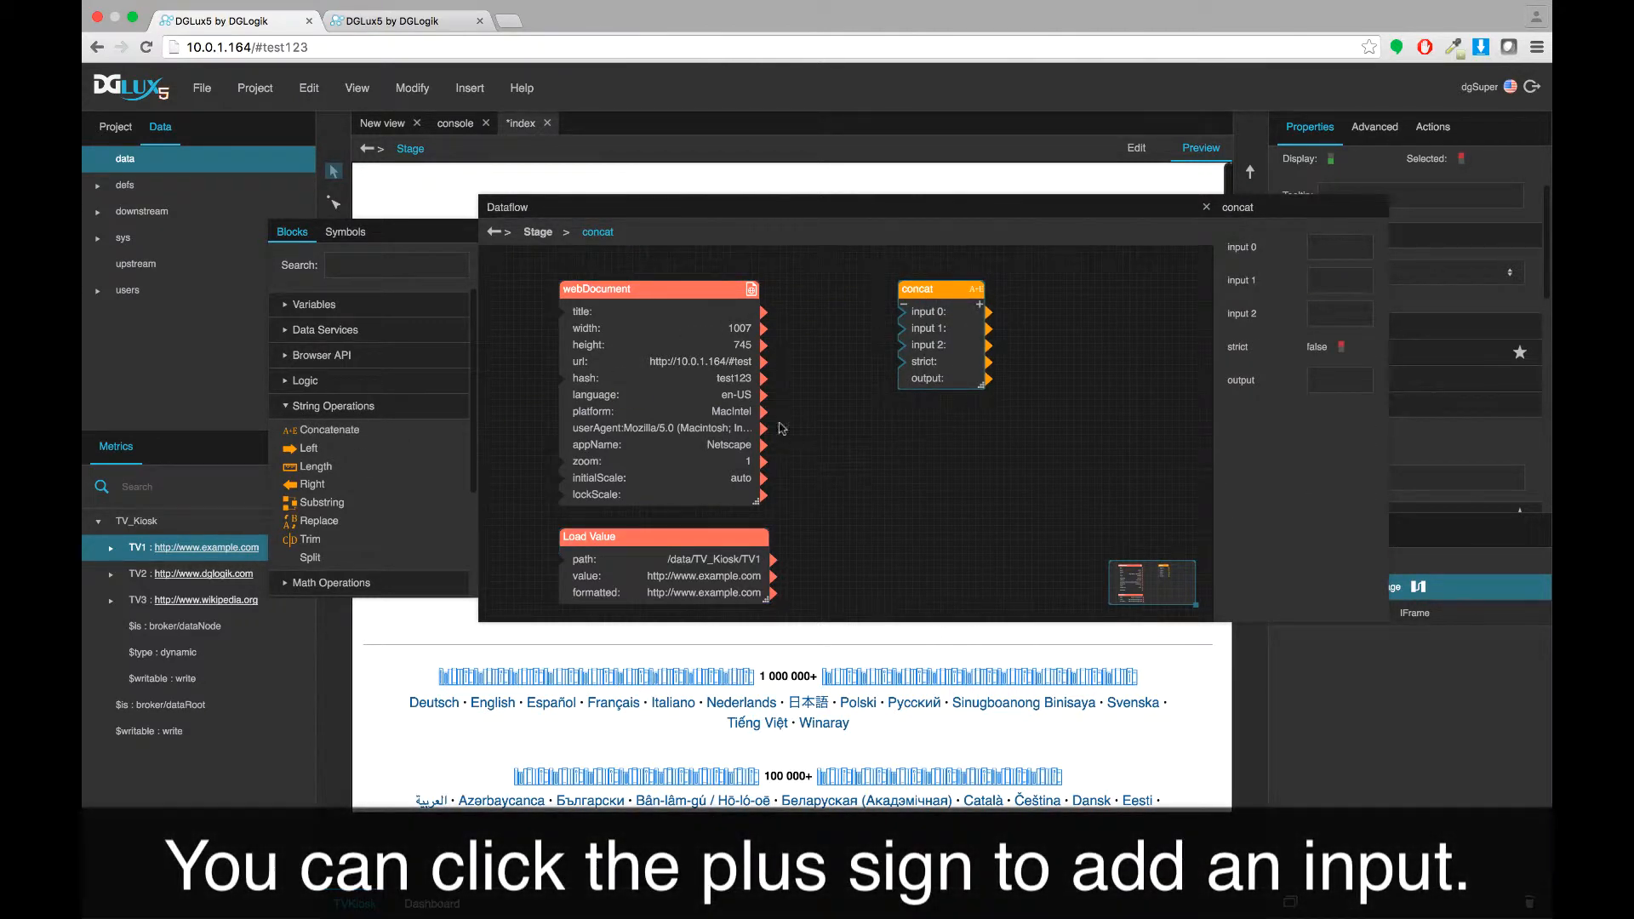
Step: Set the concat block's input 0 to the TV_Kiosk node path /data/TV_Kiosk and input 1 to a slash (/)
click(122, 523)
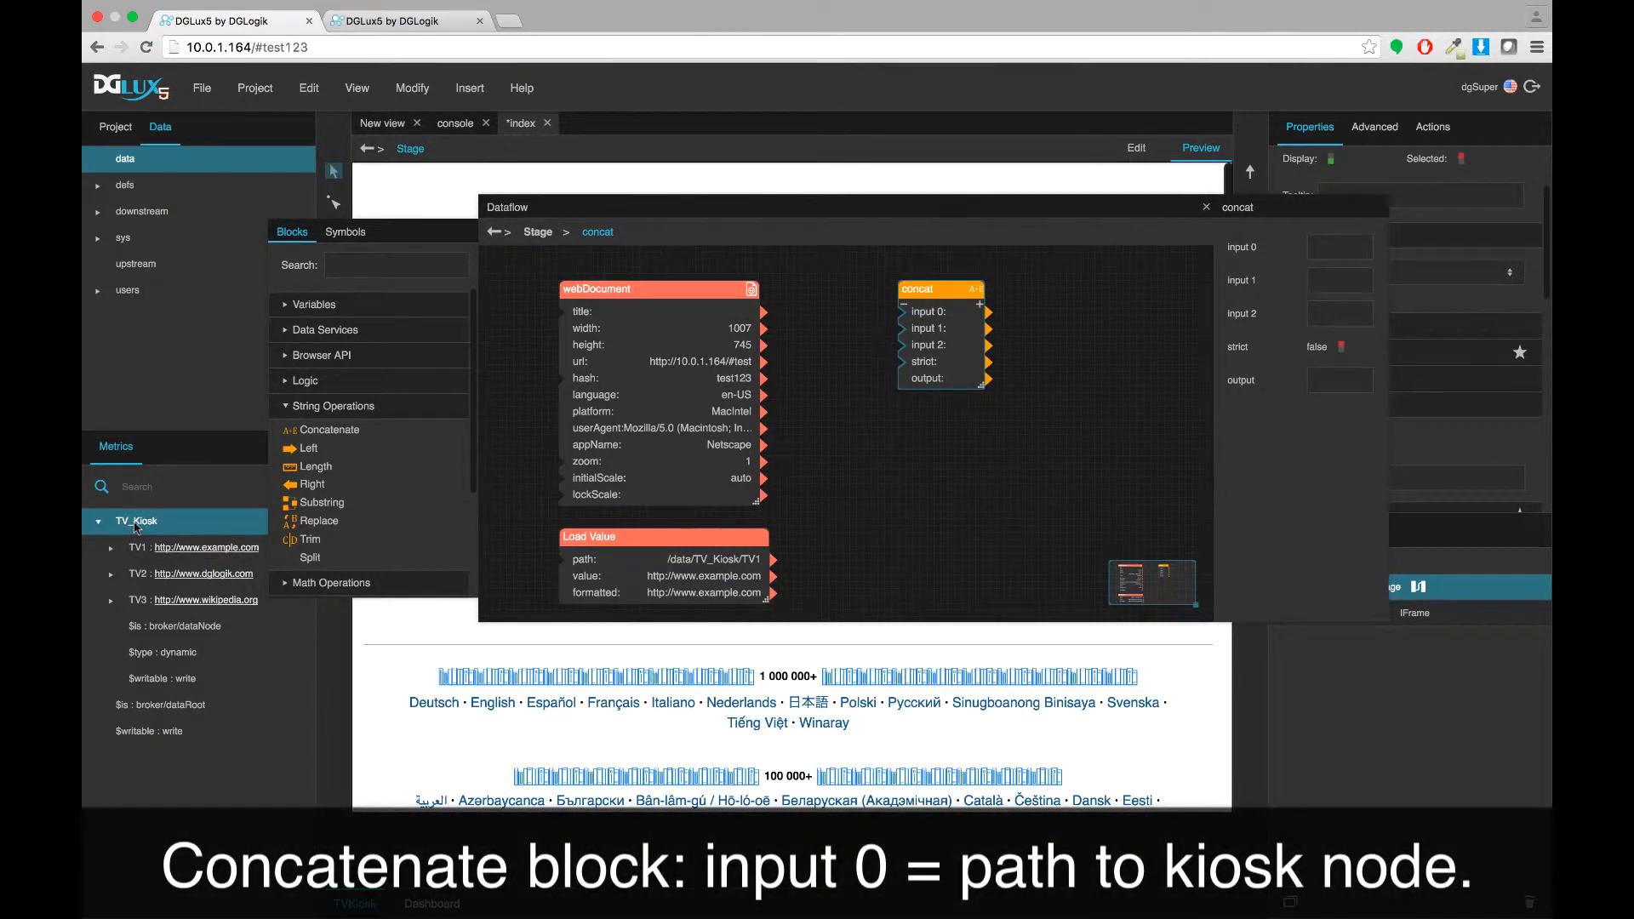
drag(135, 527, 1340, 251)
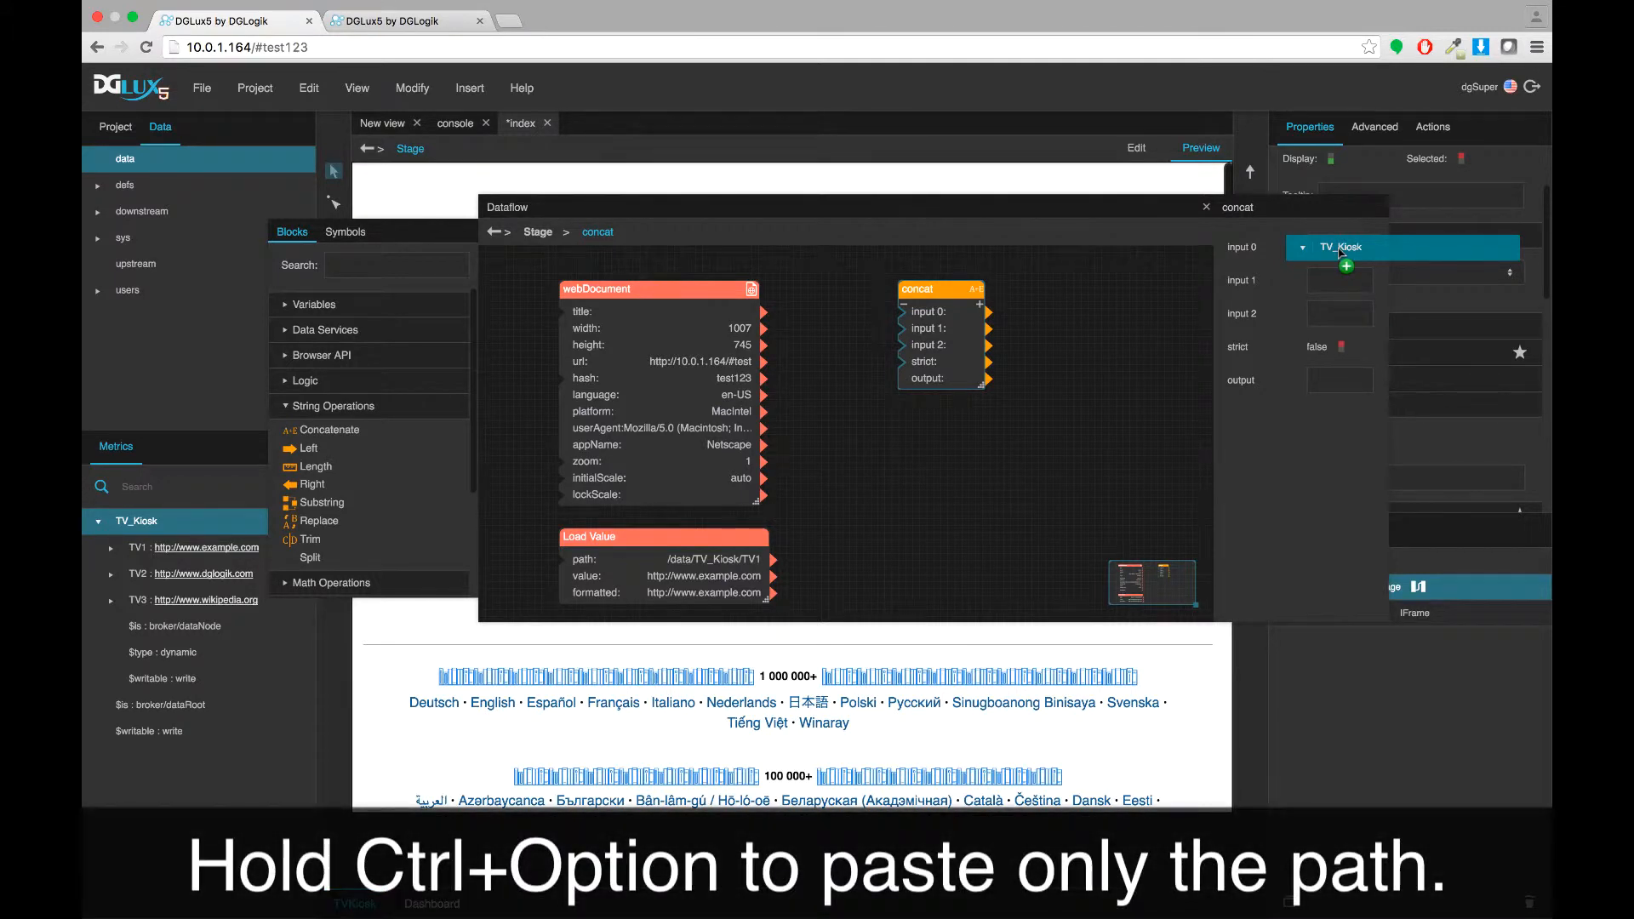
drag(1339, 251, 1338, 251)
drag(1213, 345, 1005, 375)
drag(1177, 385, 1387, 383)
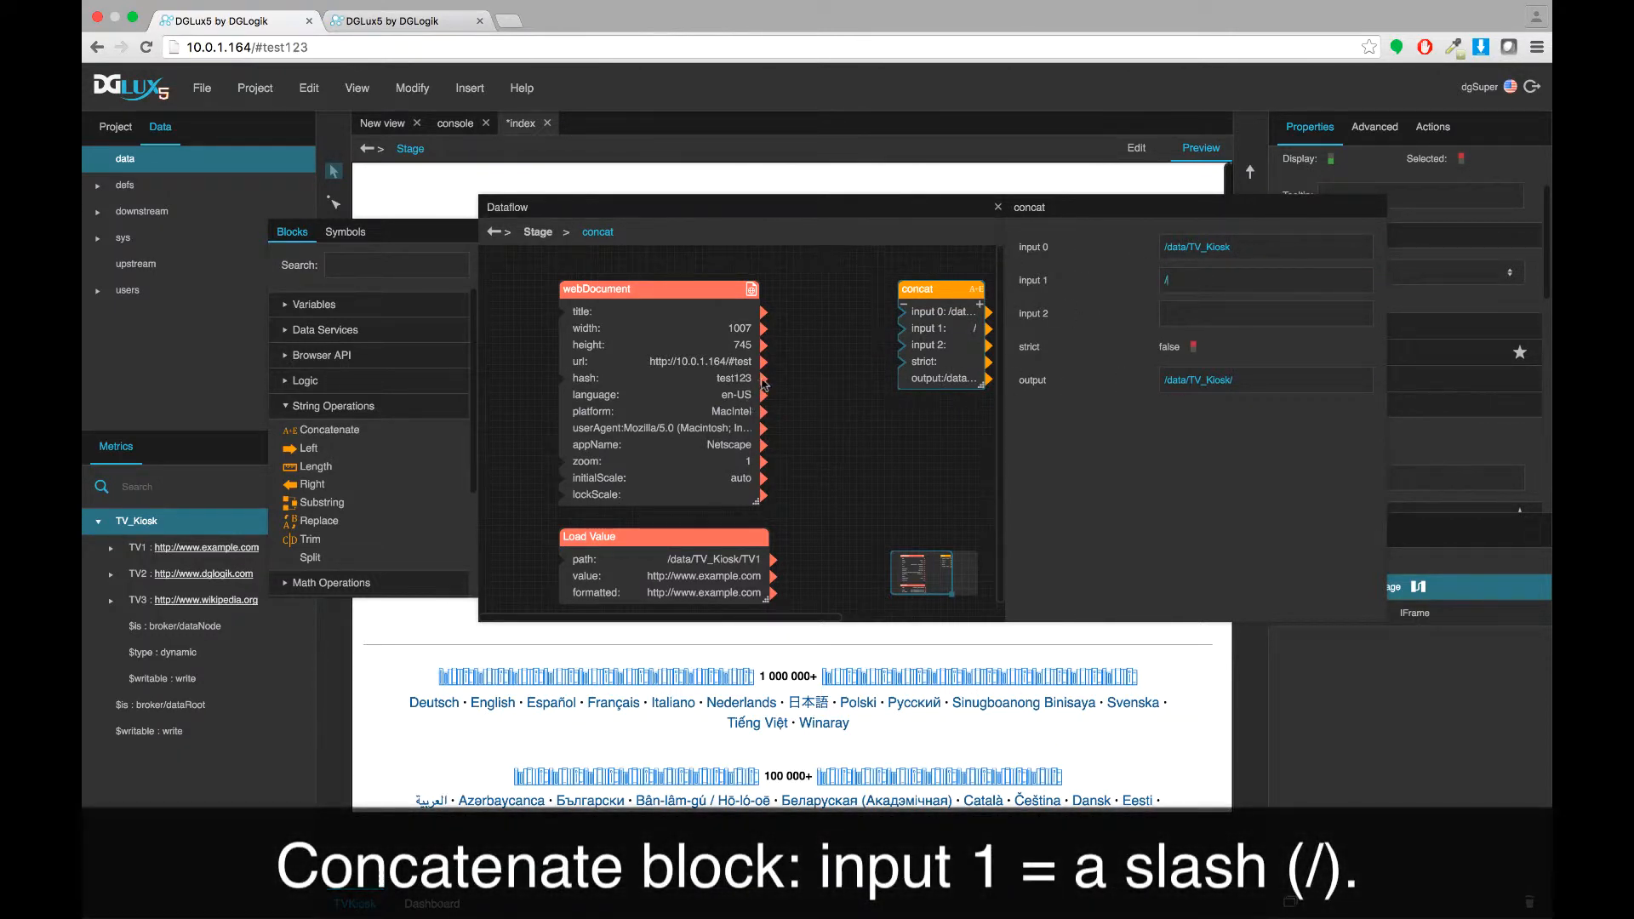
Step: Bind the webDocument block's hash to the concat block's input 2 and enlarge the dataflow window downward
drag(763, 380, 879, 317)
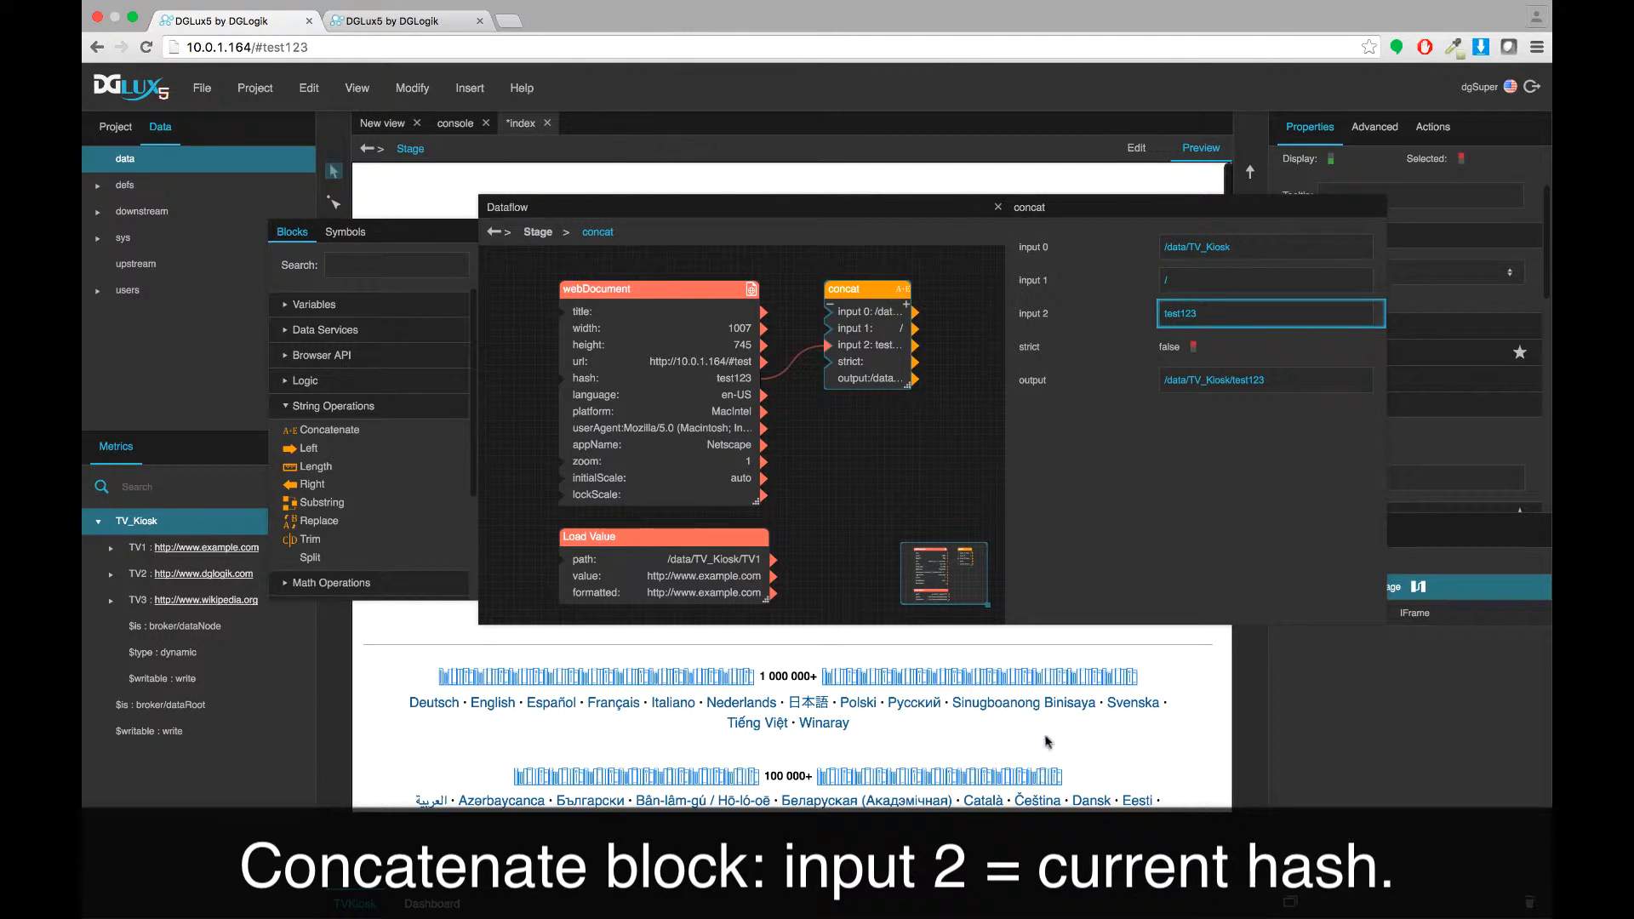
drag(1361, 624, 1323, 769)
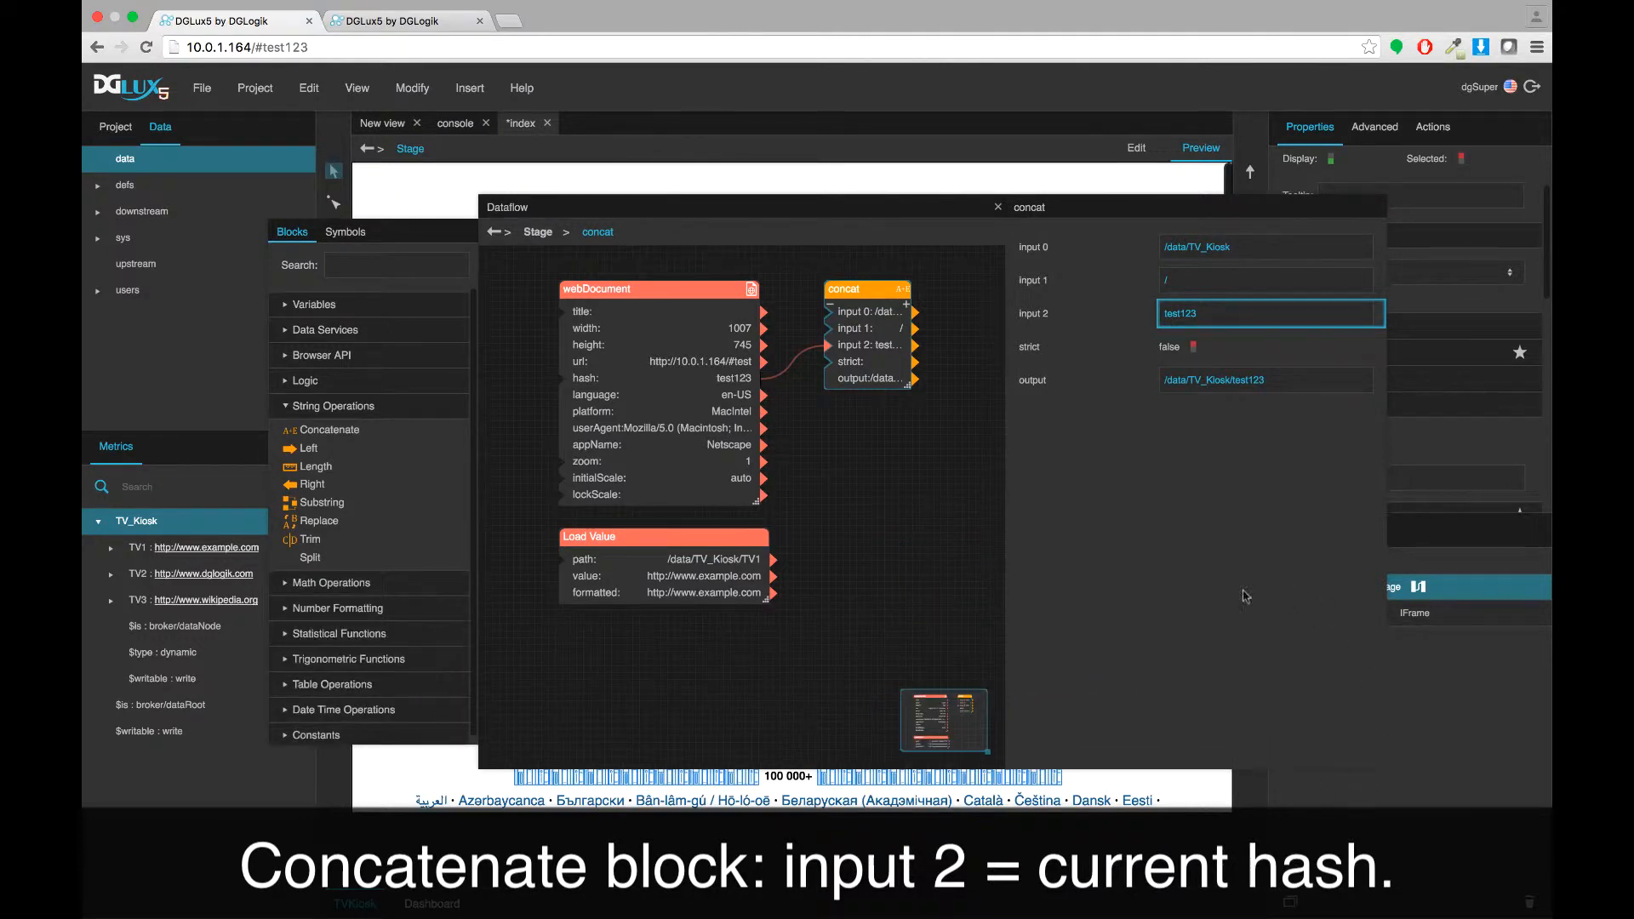
Step: Load the editor's web address with the hash #TV1 and bind the concat block's output to the Load Value block's path
click(264, 72)
drag(264, 71, 339, 73)
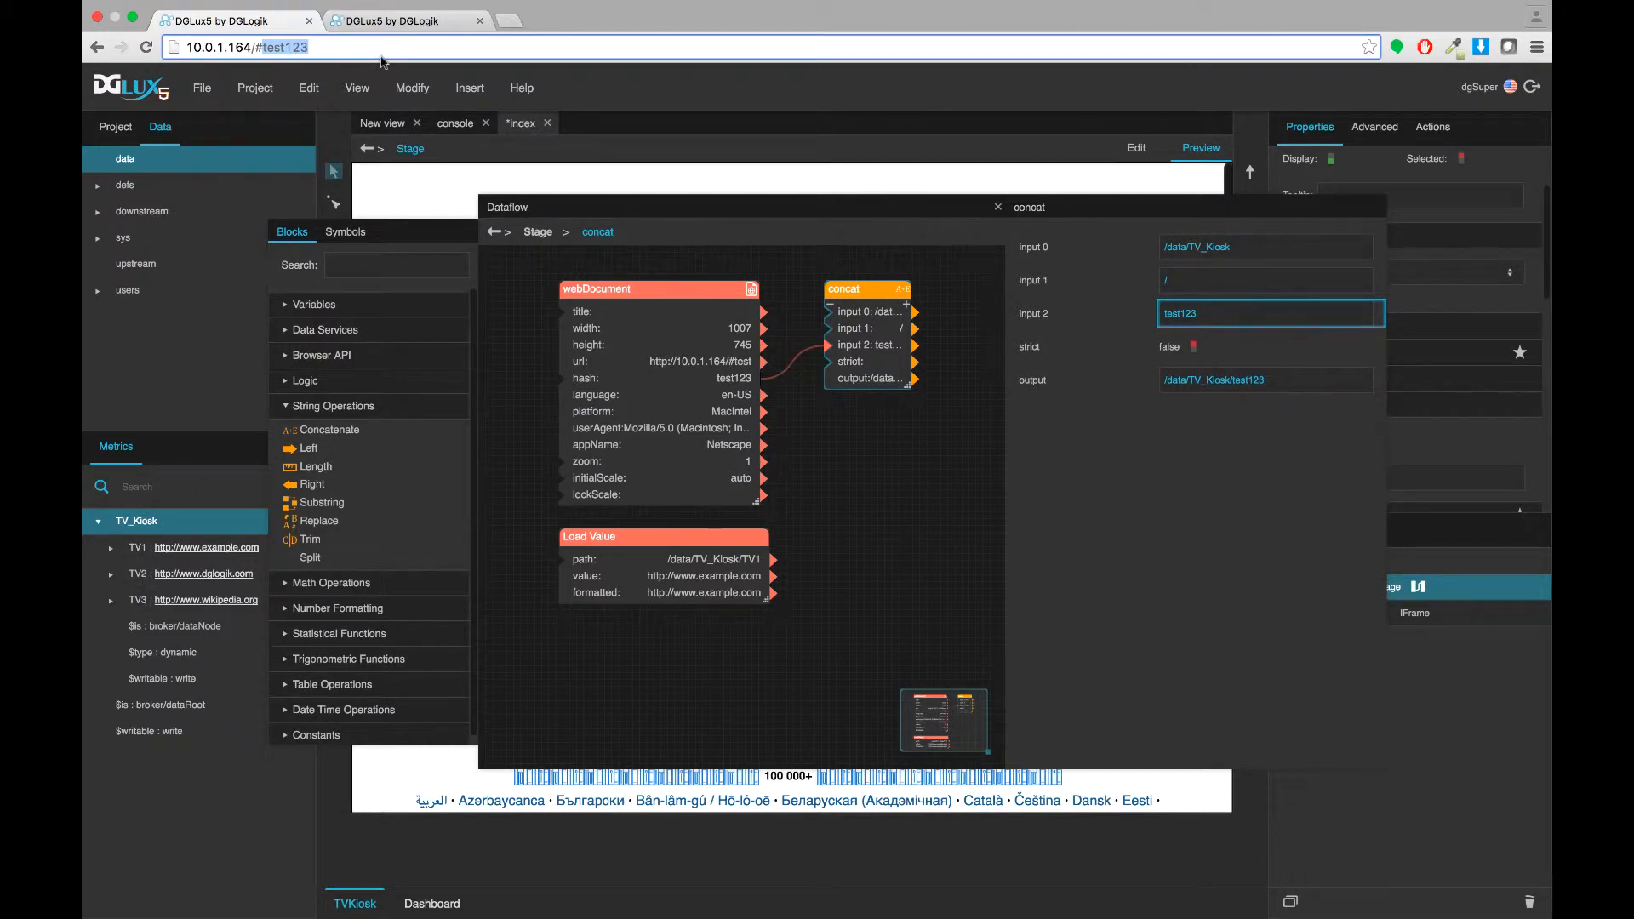
text(TV1)
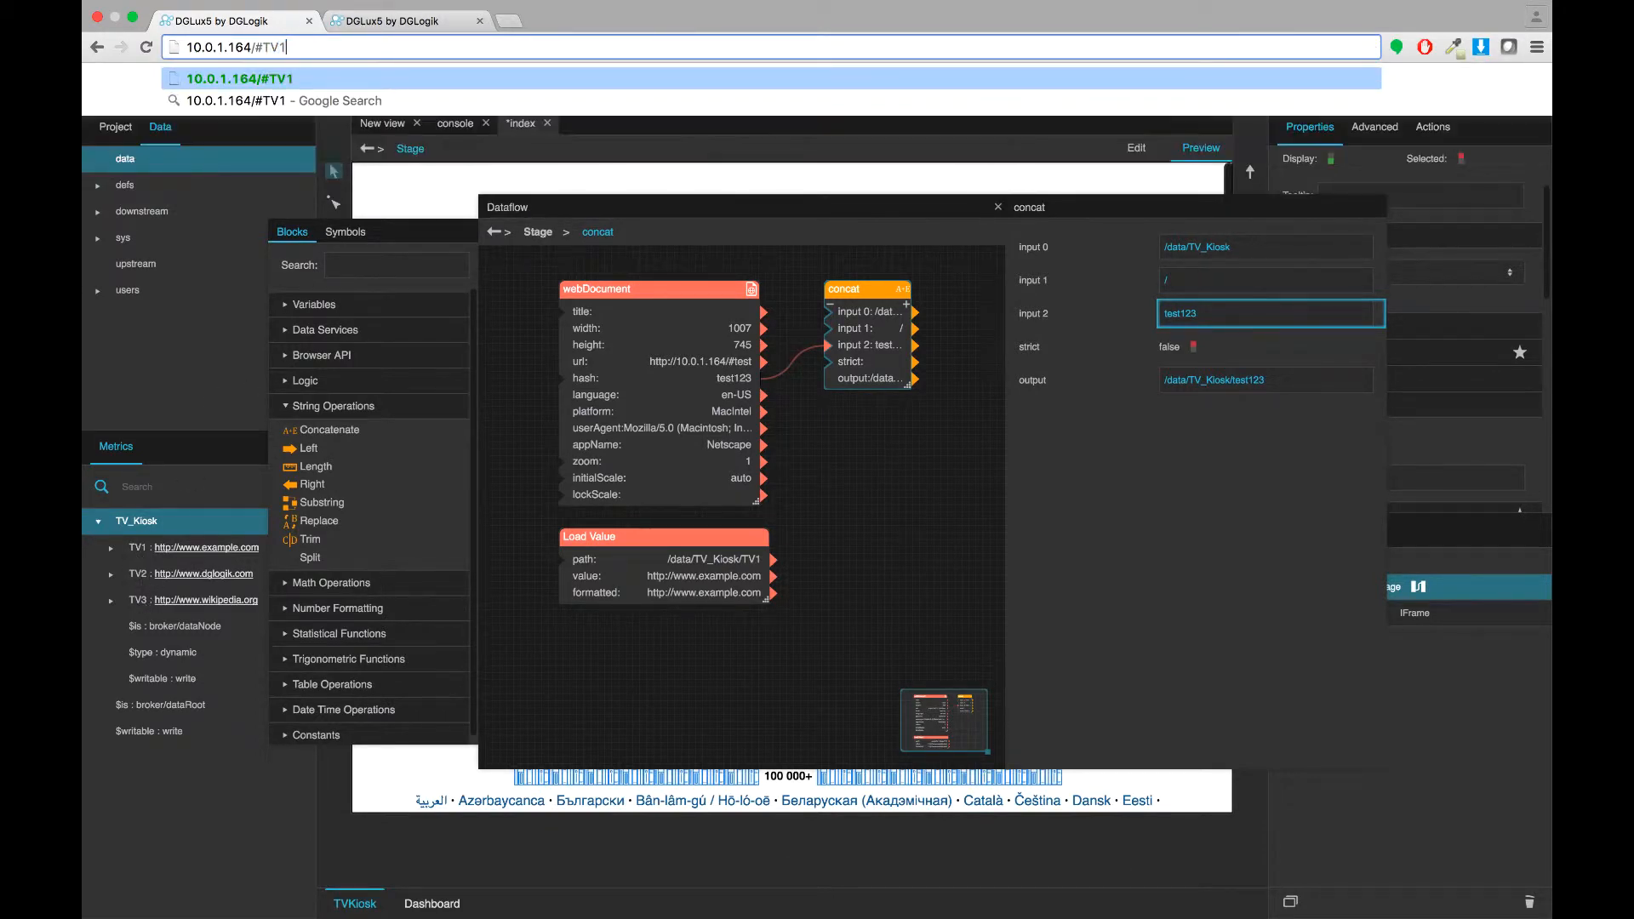
key(Return)
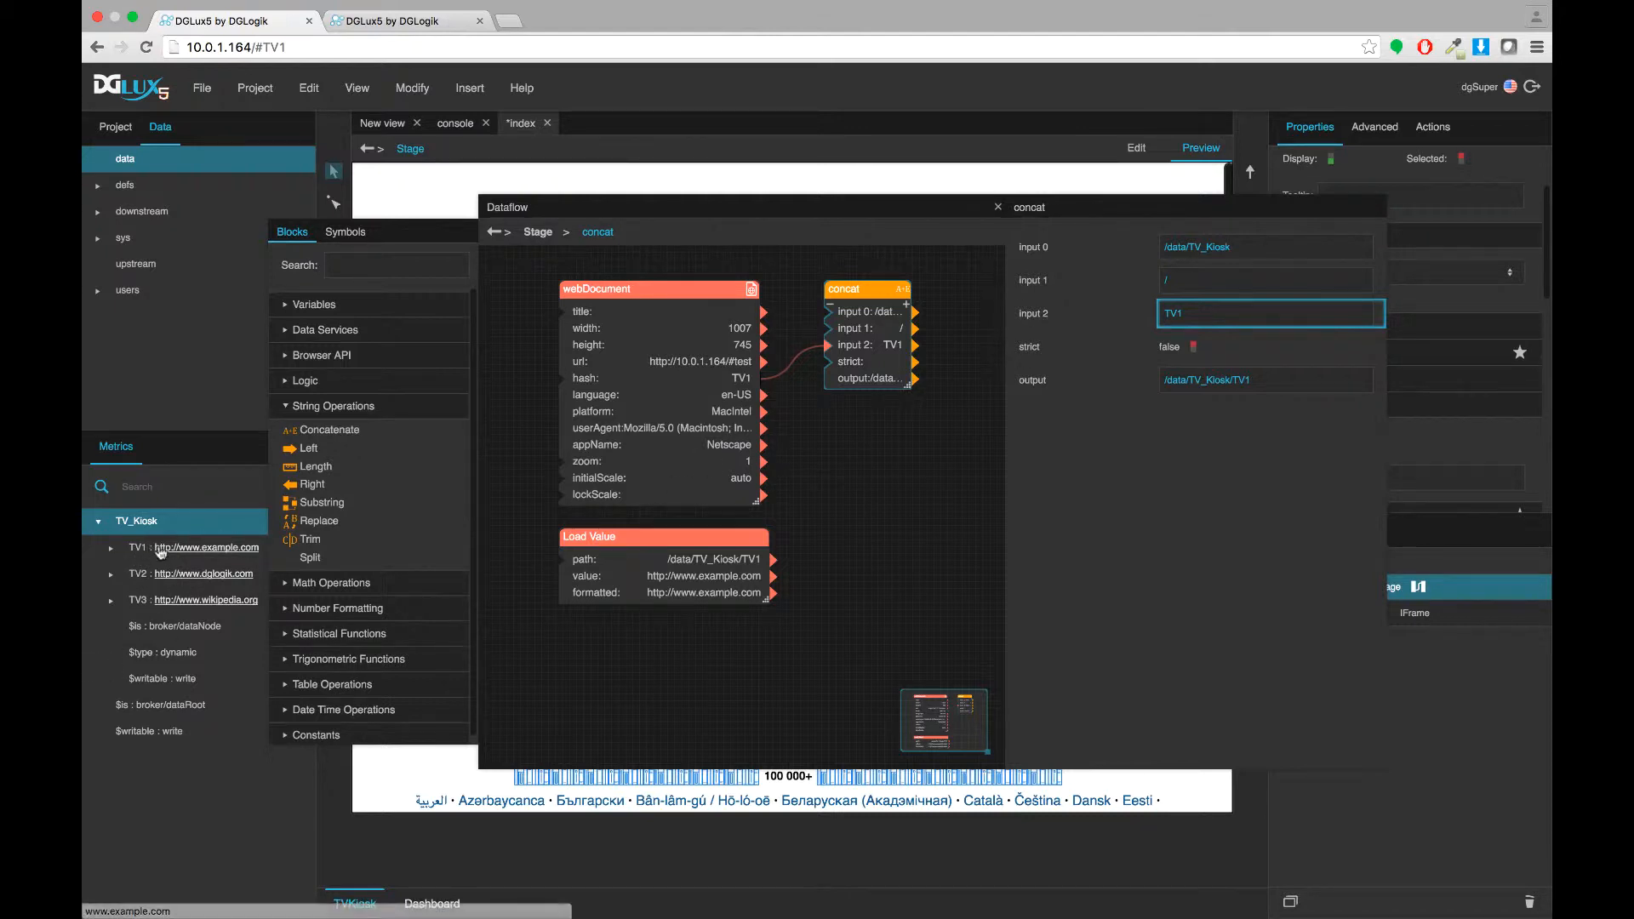
drag(913, 381, 659, 556)
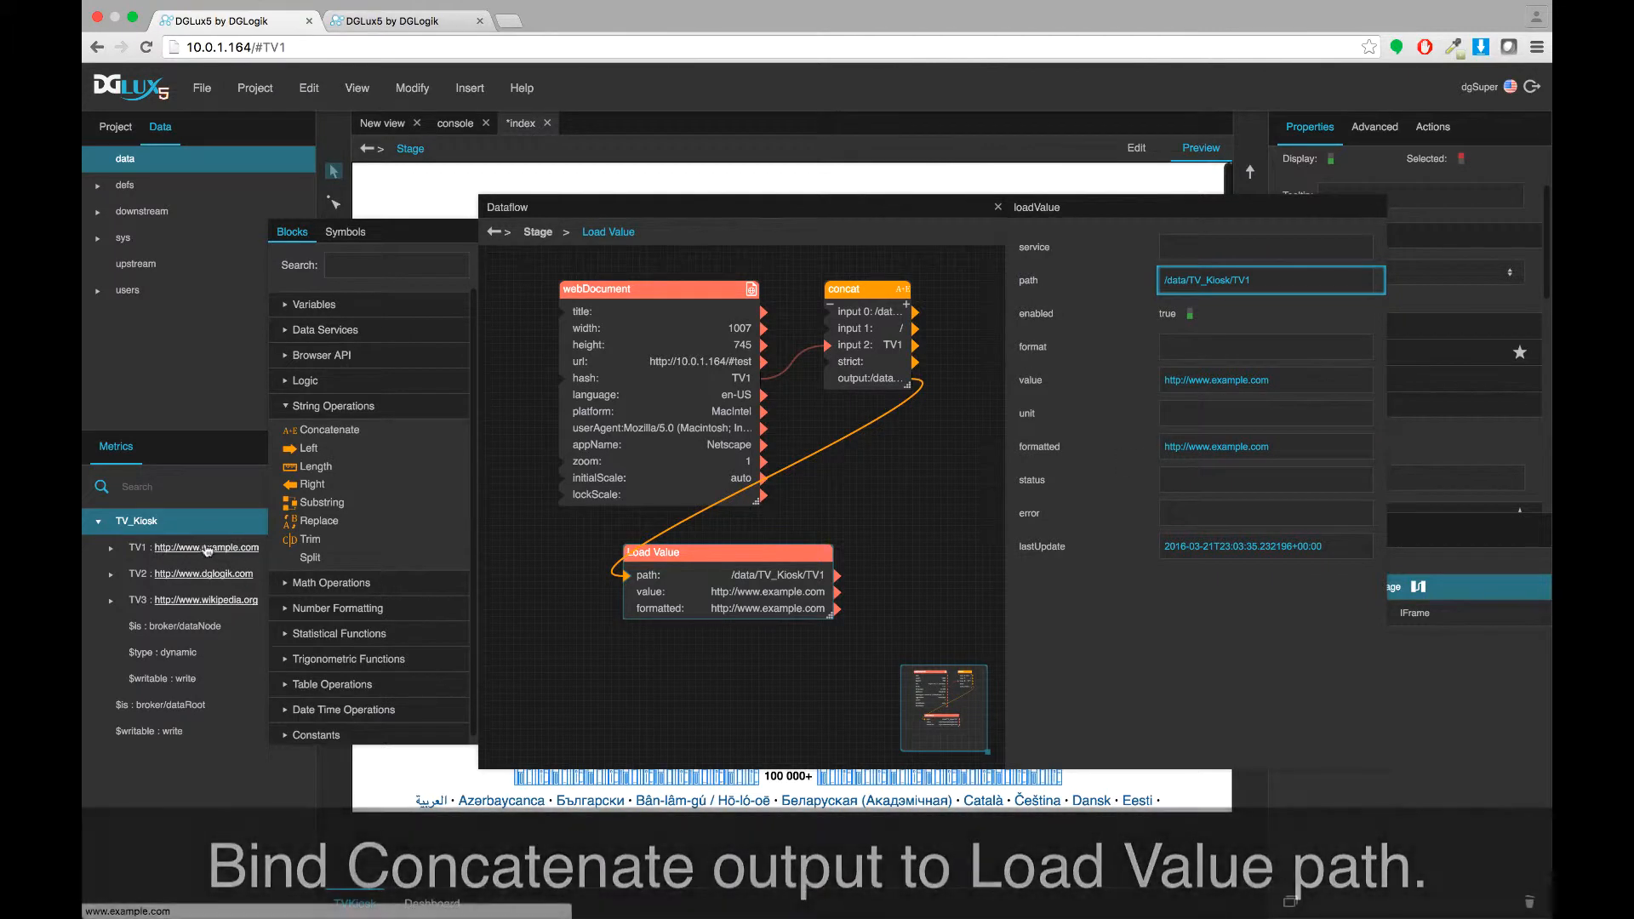
Step: Load the editor's web address with the hash changed to #TV2 to test the Load Value block
click(329, 46)
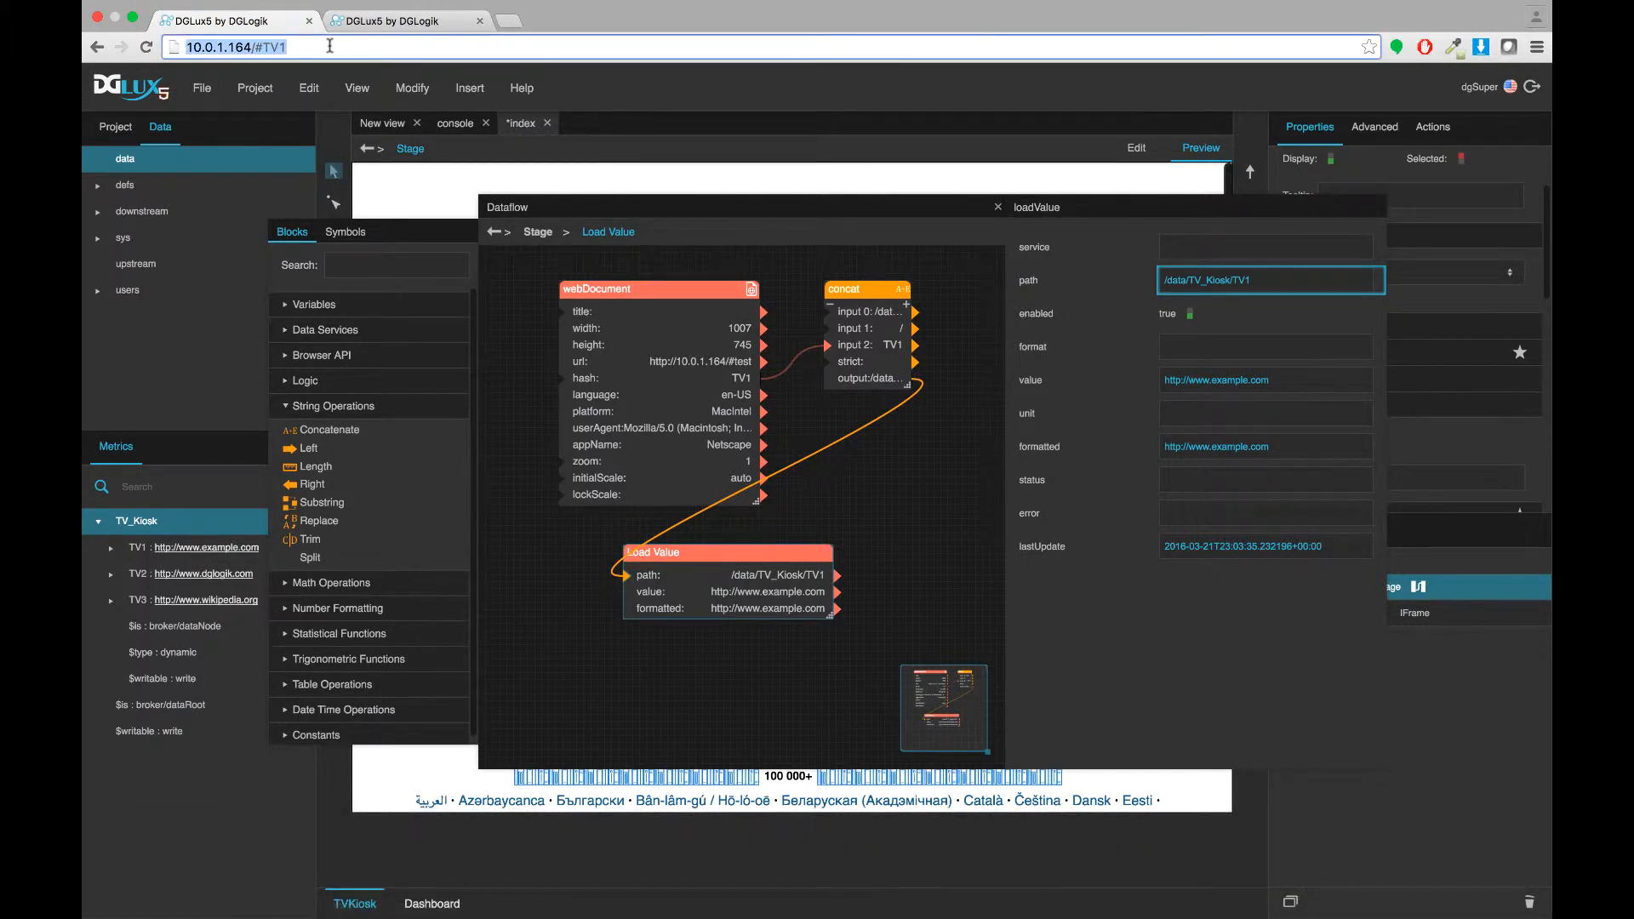
click(329, 46)
key(BackSpace)
text(2)
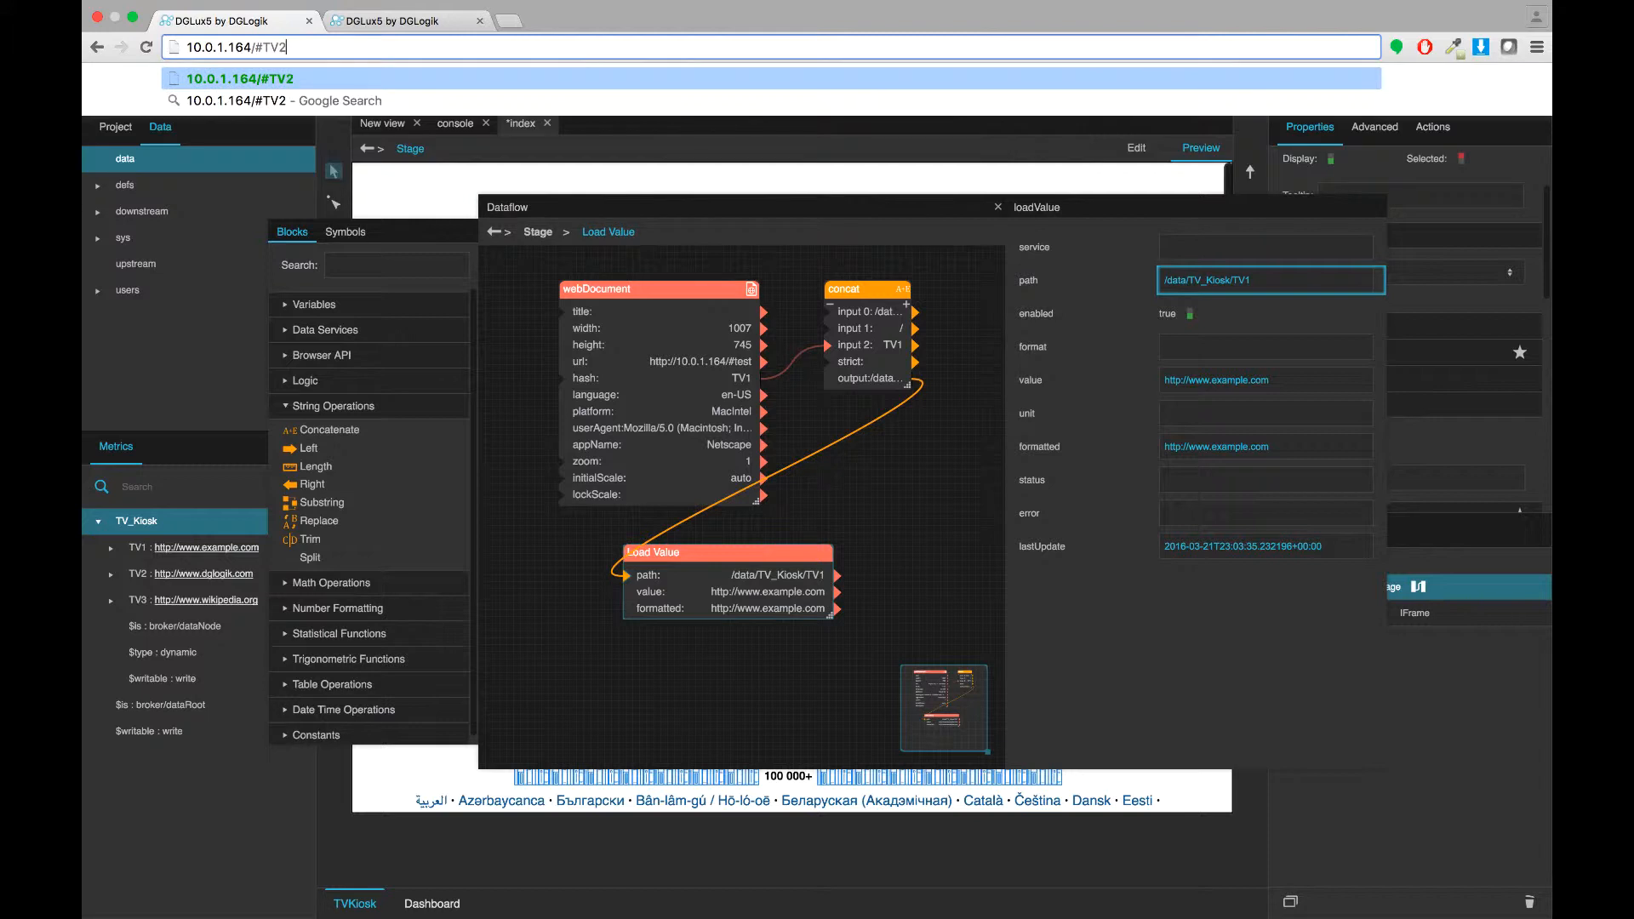
key(Return)
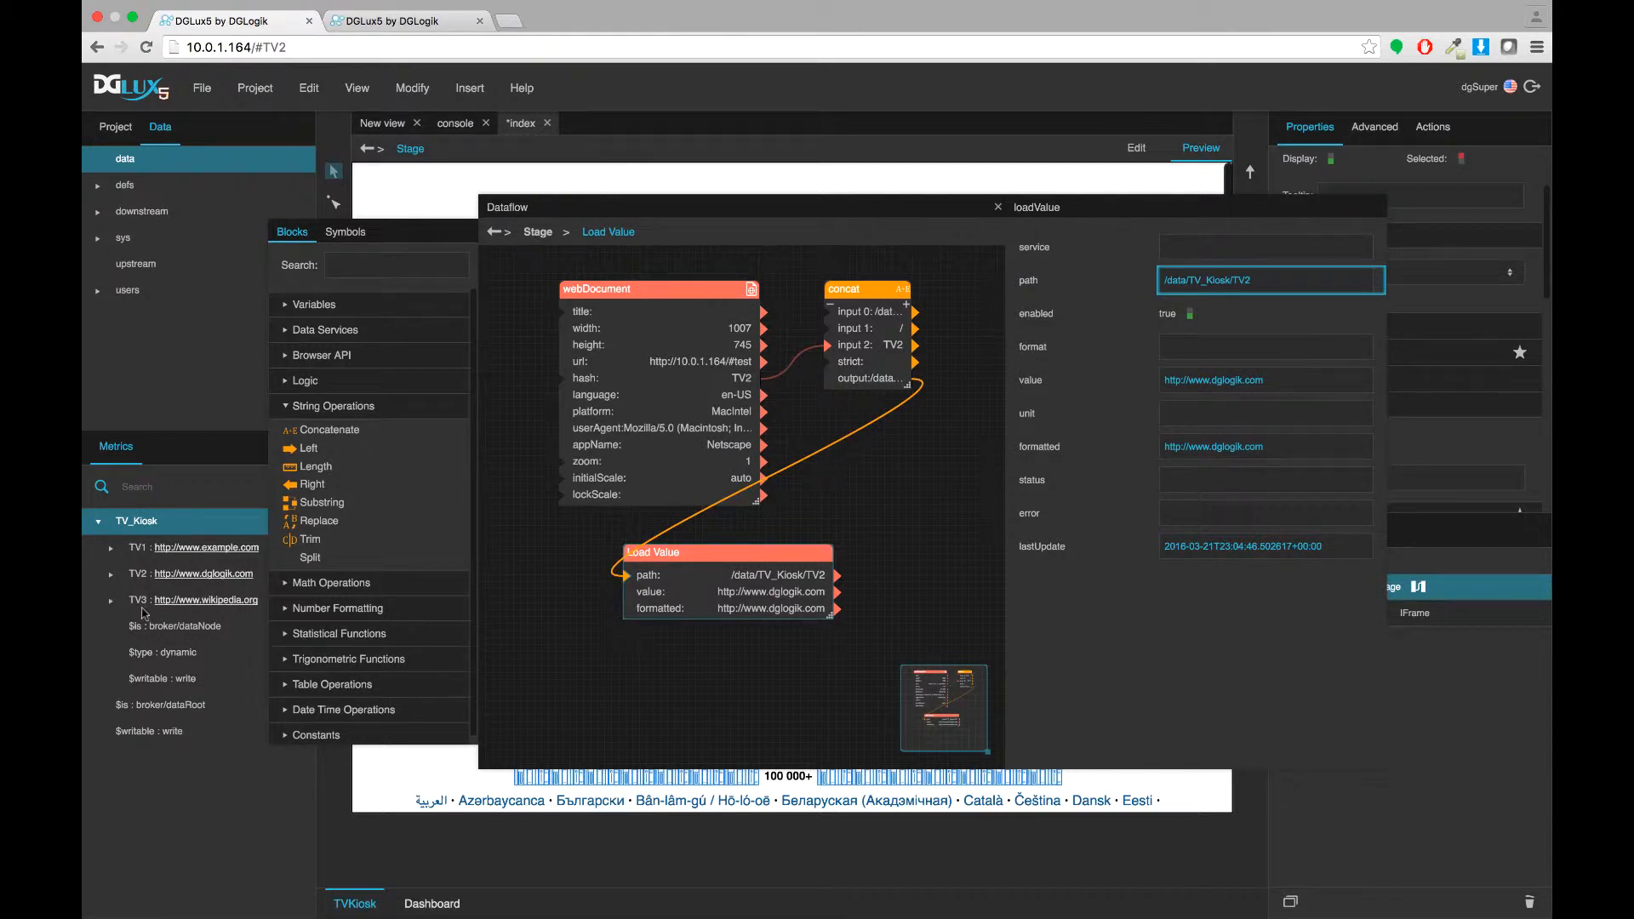
Step: Change the hash in the editor's web address to #TV3 and load it
click(322, 45)
key(Right)
key(BackSpace)
text(3)
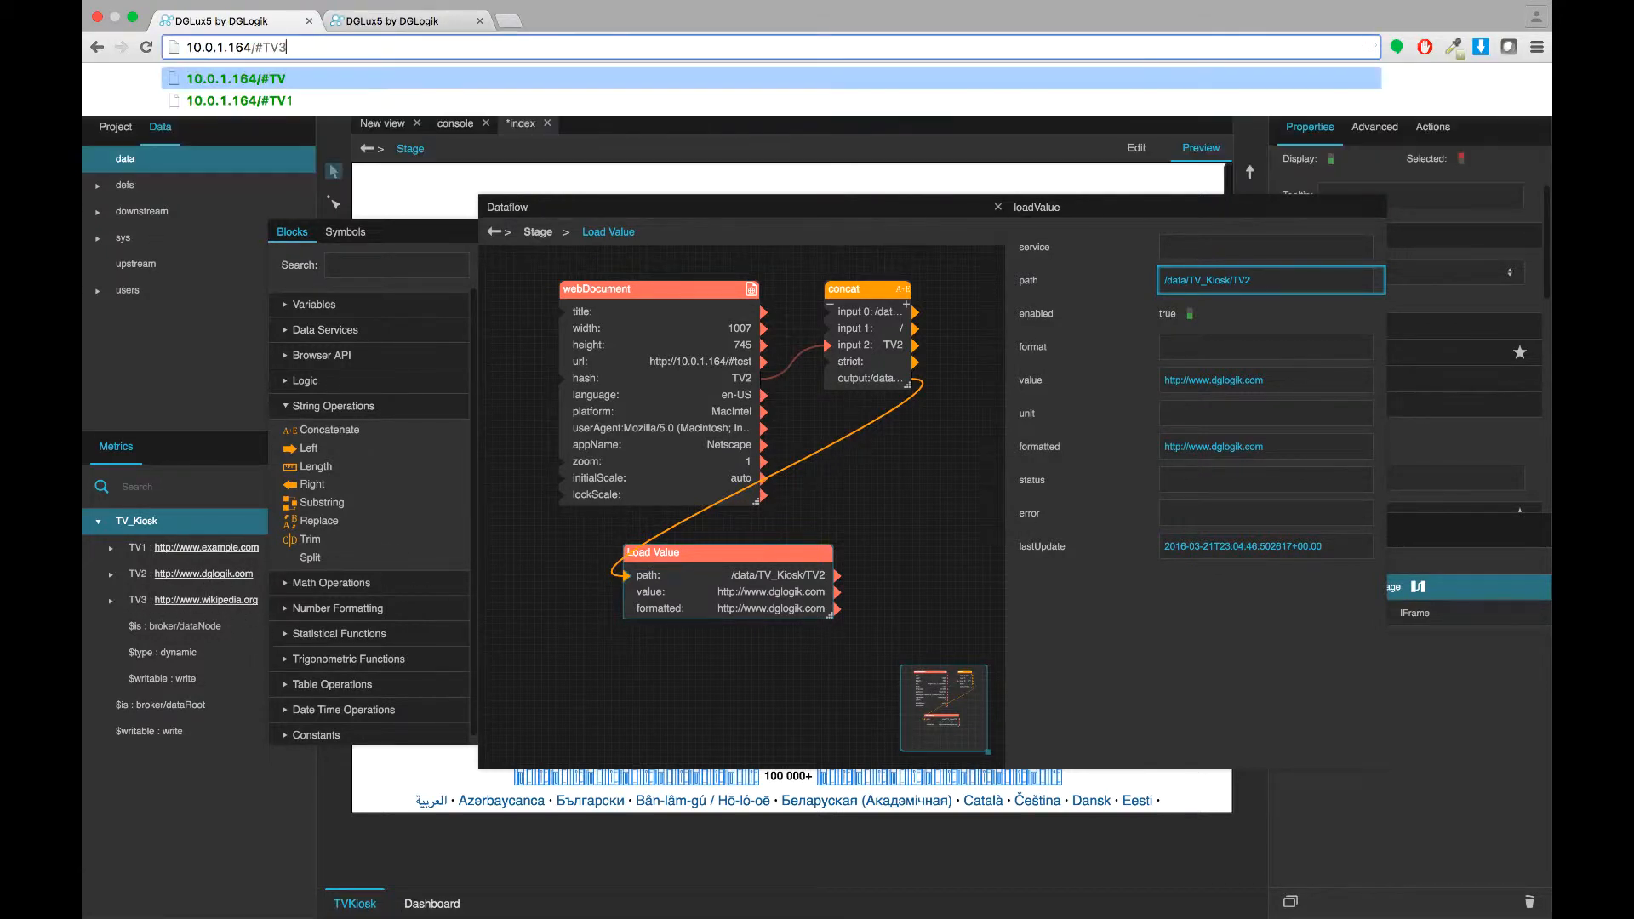
key(Return)
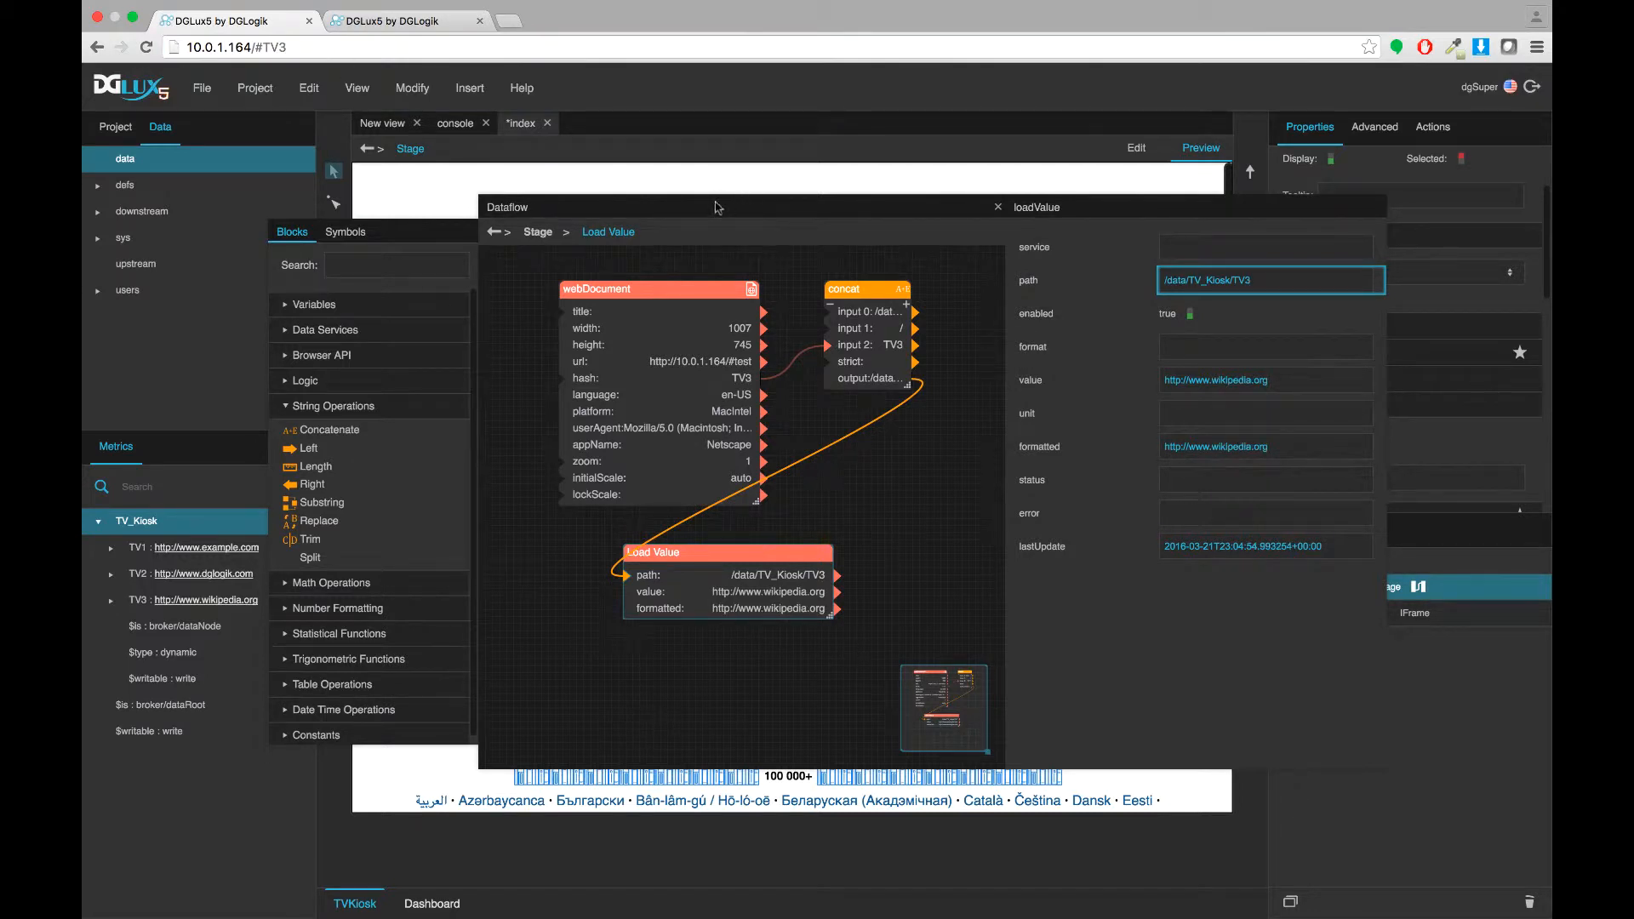
Step: Move and narrow the dataflow window, bind the Load Value block's output to the IFrame's URL, and close the dataflow
drag(692, 213, 556, 174)
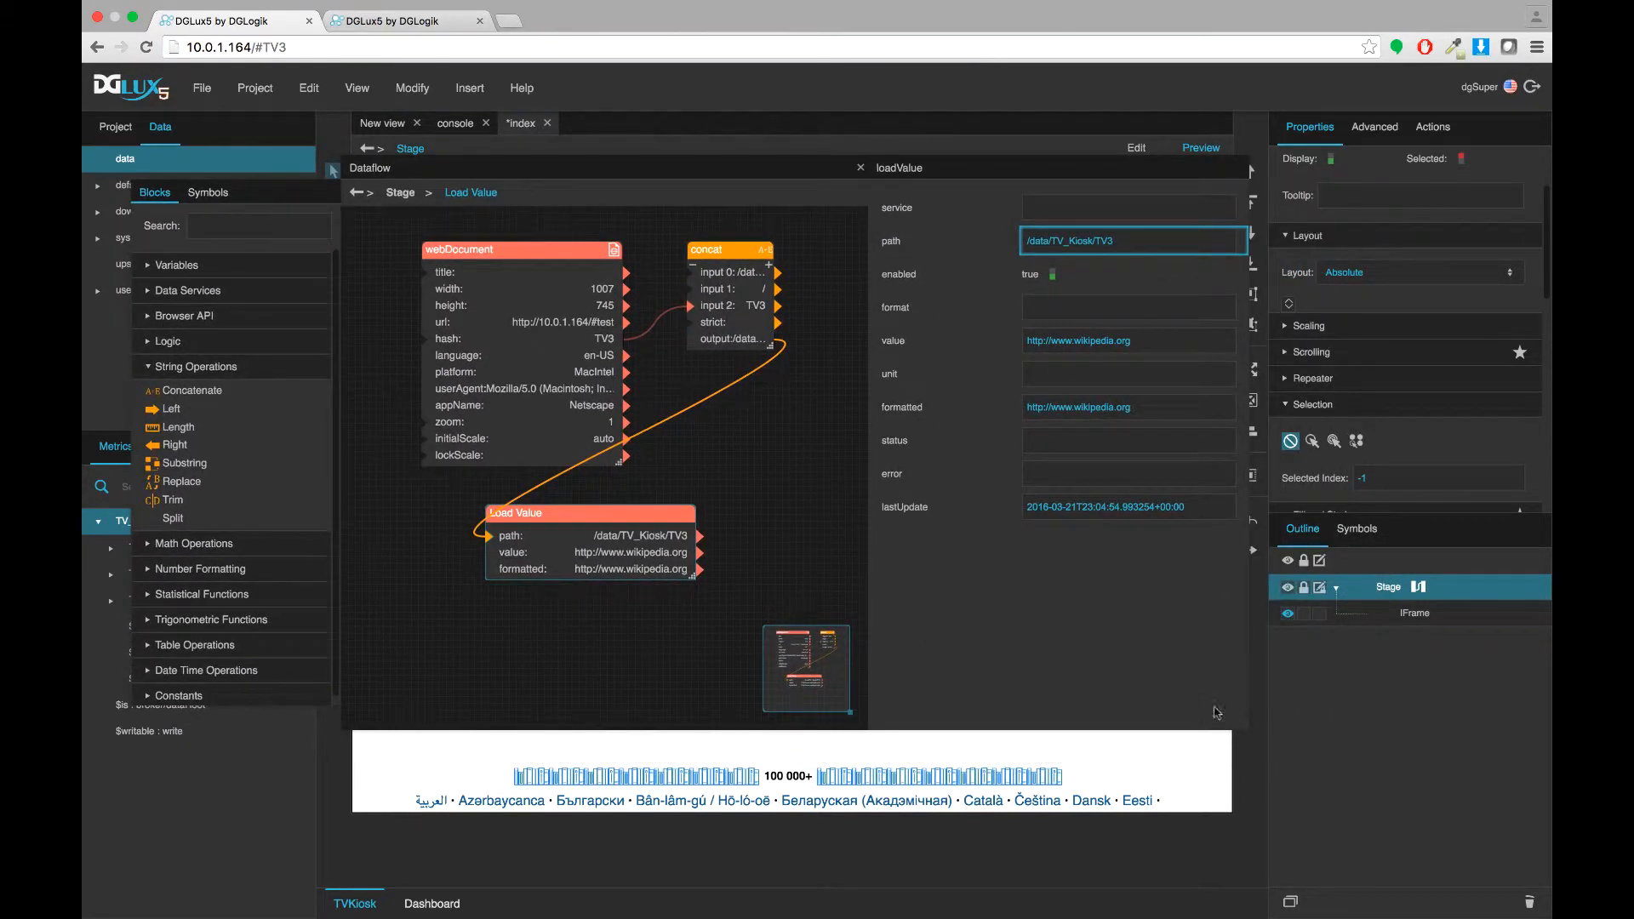
drag(1243, 732, 1032, 710)
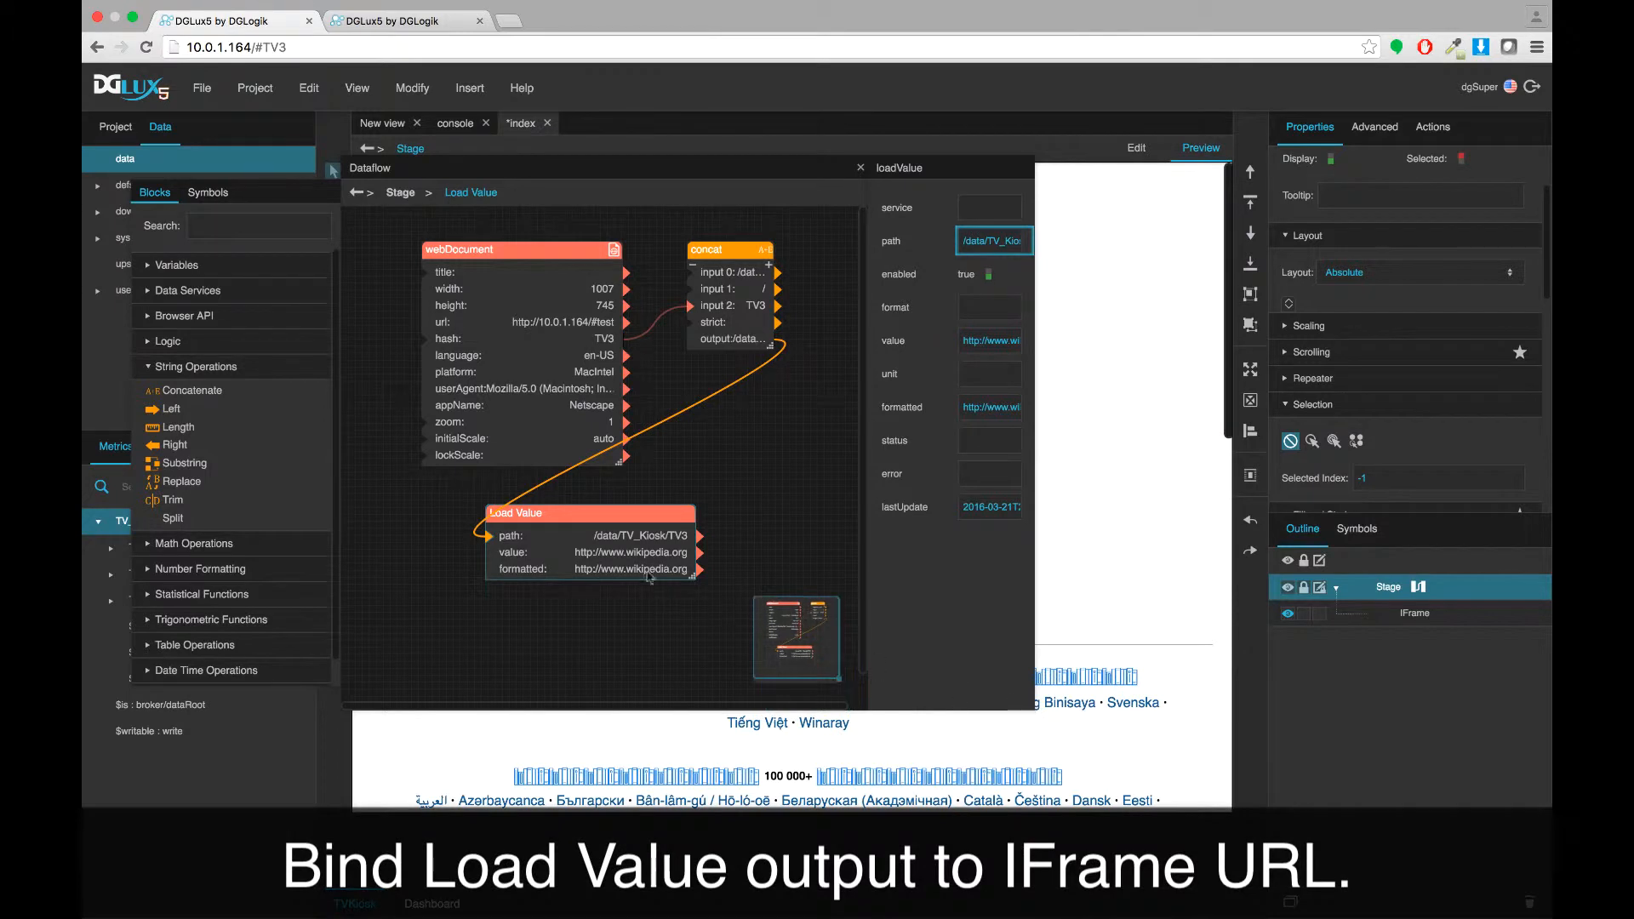
drag(595, 508, 629, 528)
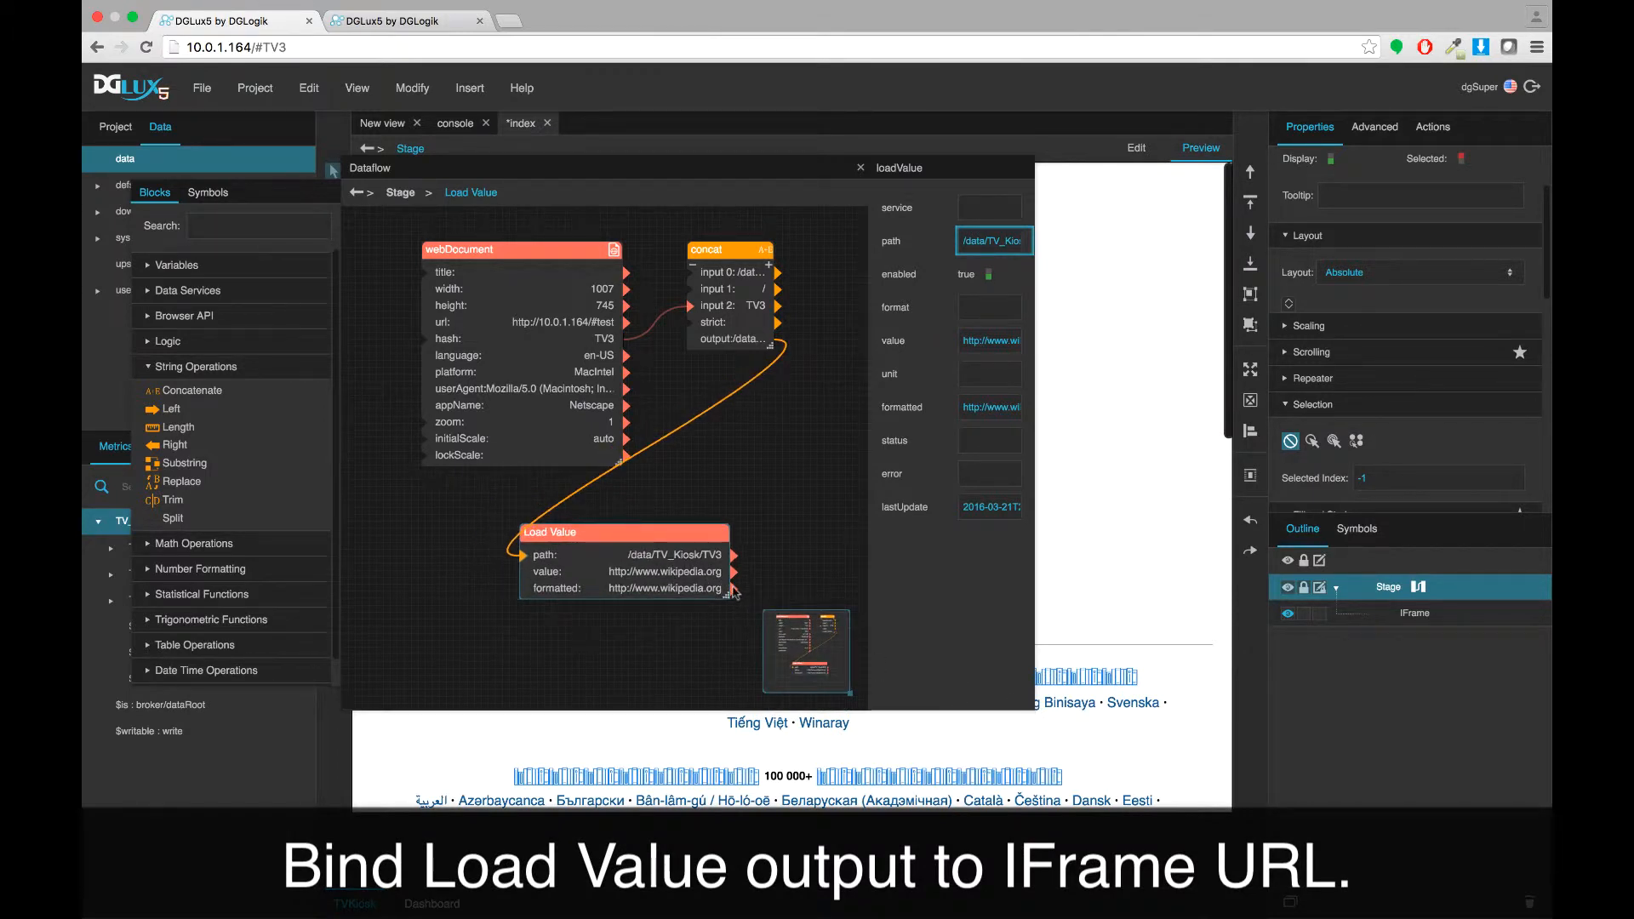
click(1466, 615)
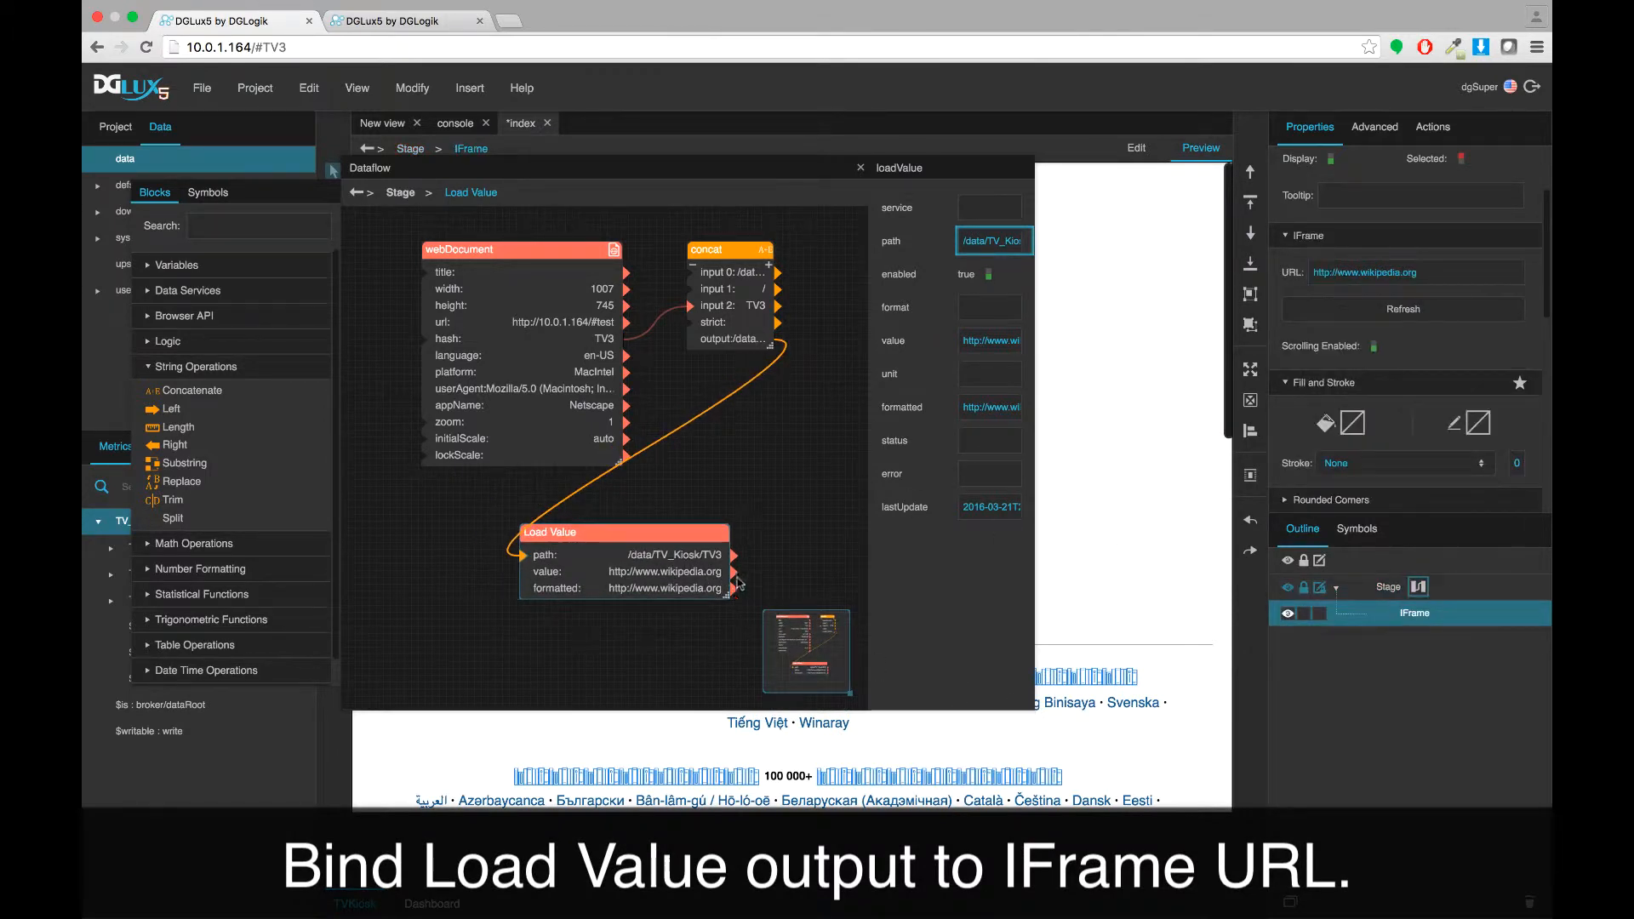
drag(733, 592, 1343, 288)
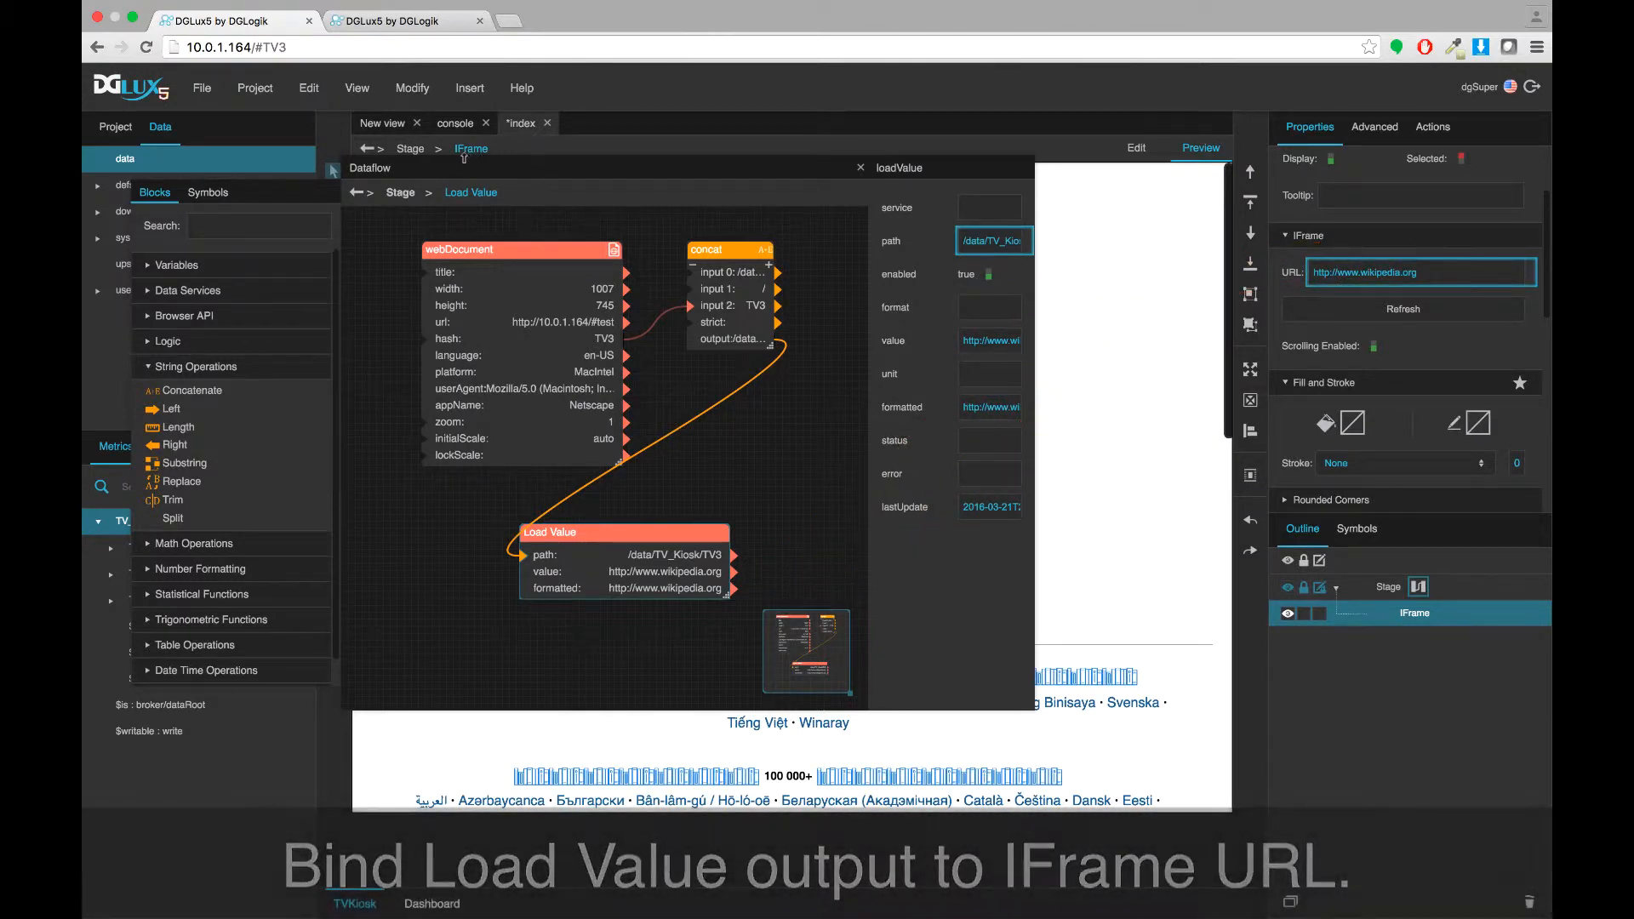
drag(812, 168, 814, 187)
click(861, 186)
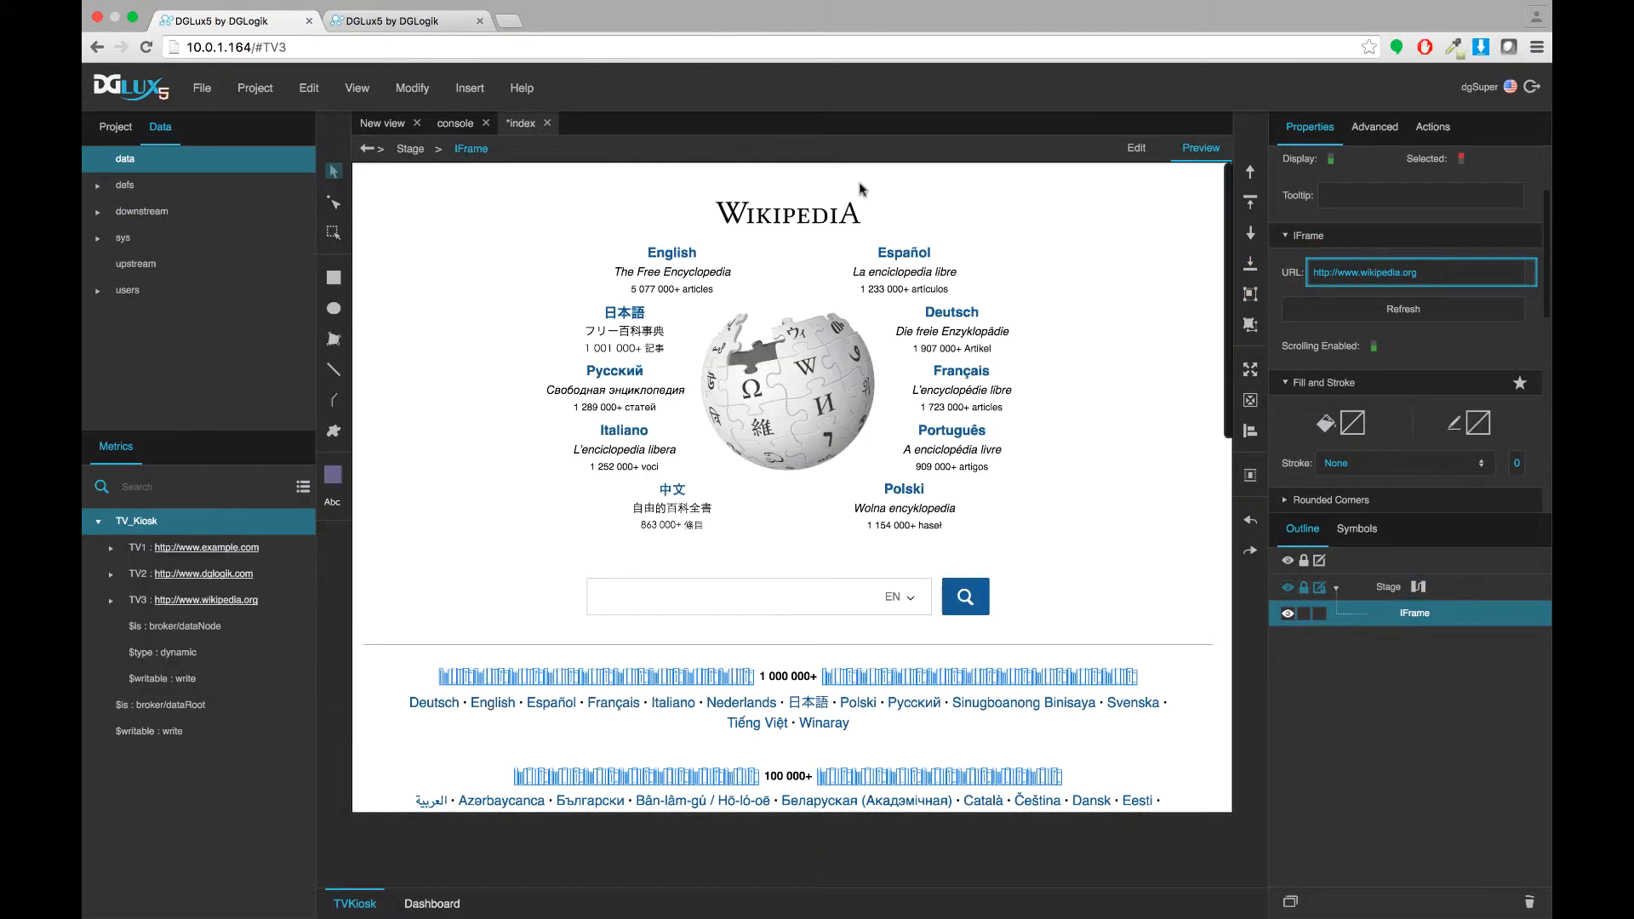
Step: Load the editor's address with the hash #TV2 to test the IFrame's bound URL
click(351, 48)
click(351, 48)
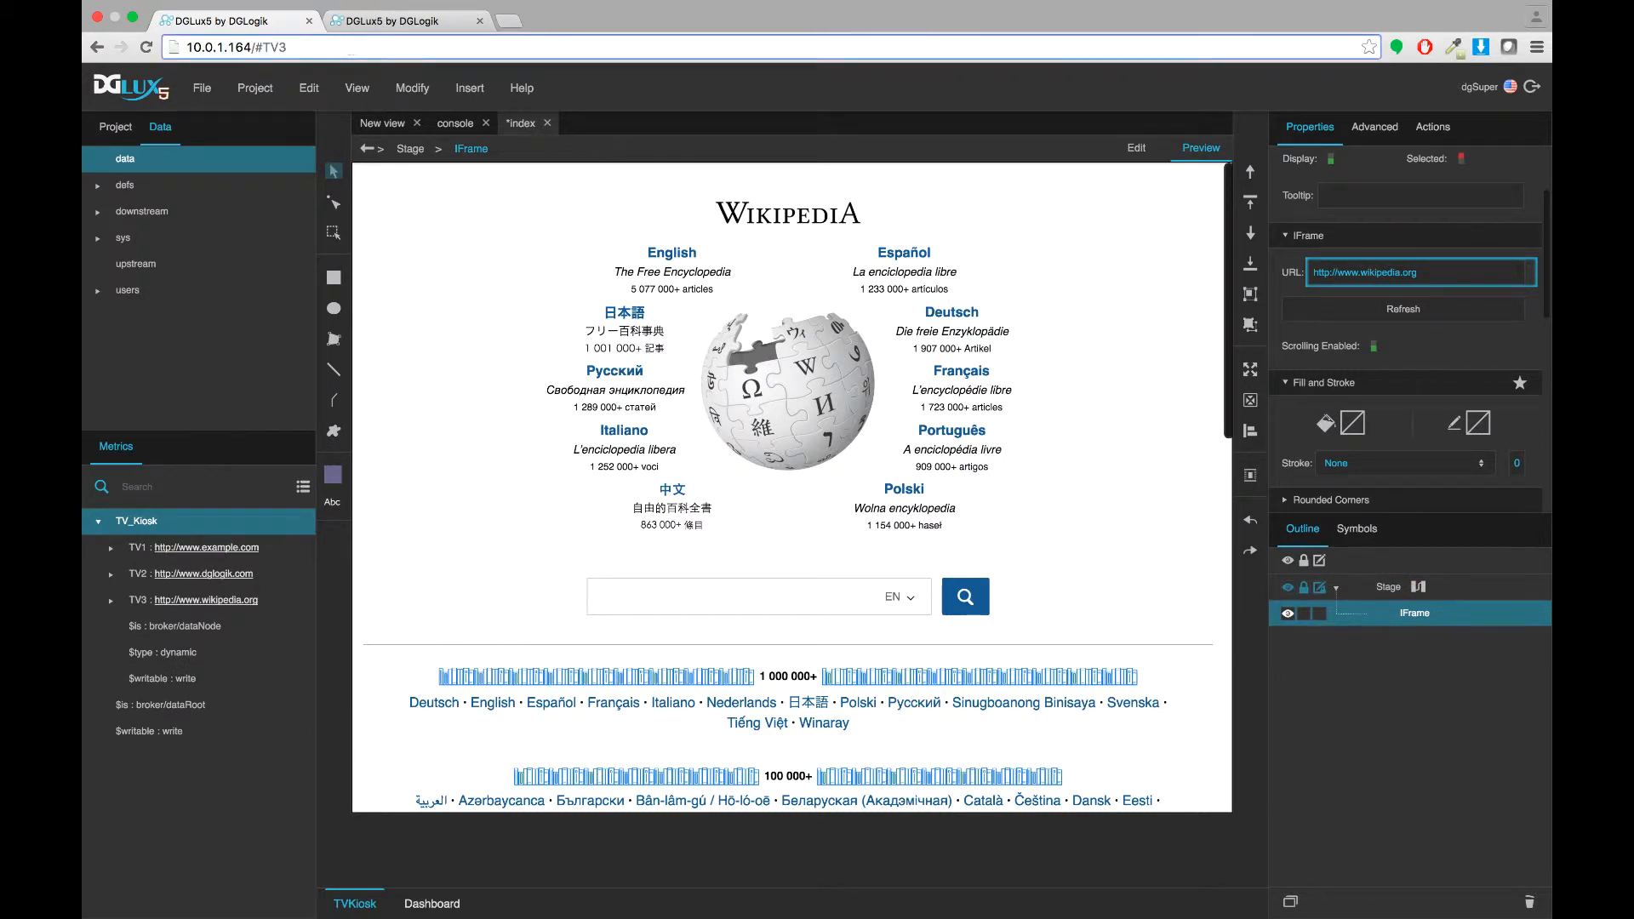
key(BackSpace)
text(2)
key(Return)
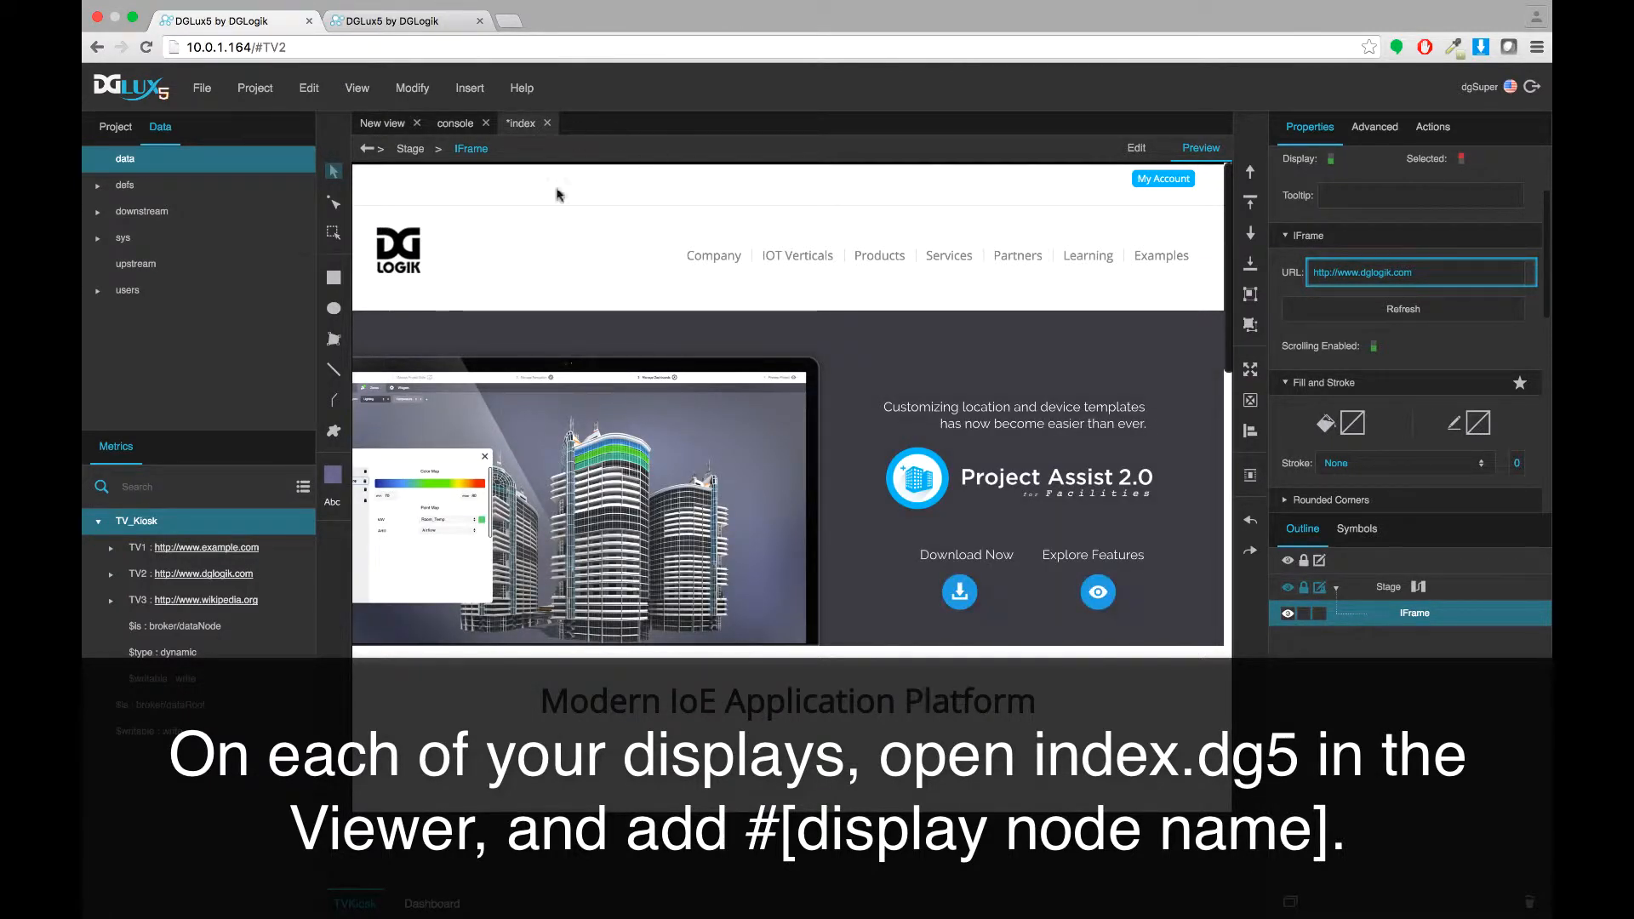
Step: Save the index file and open its viewer link in a new browser tab
click(201, 88)
mouse_move(225, 182)
click(451, 206)
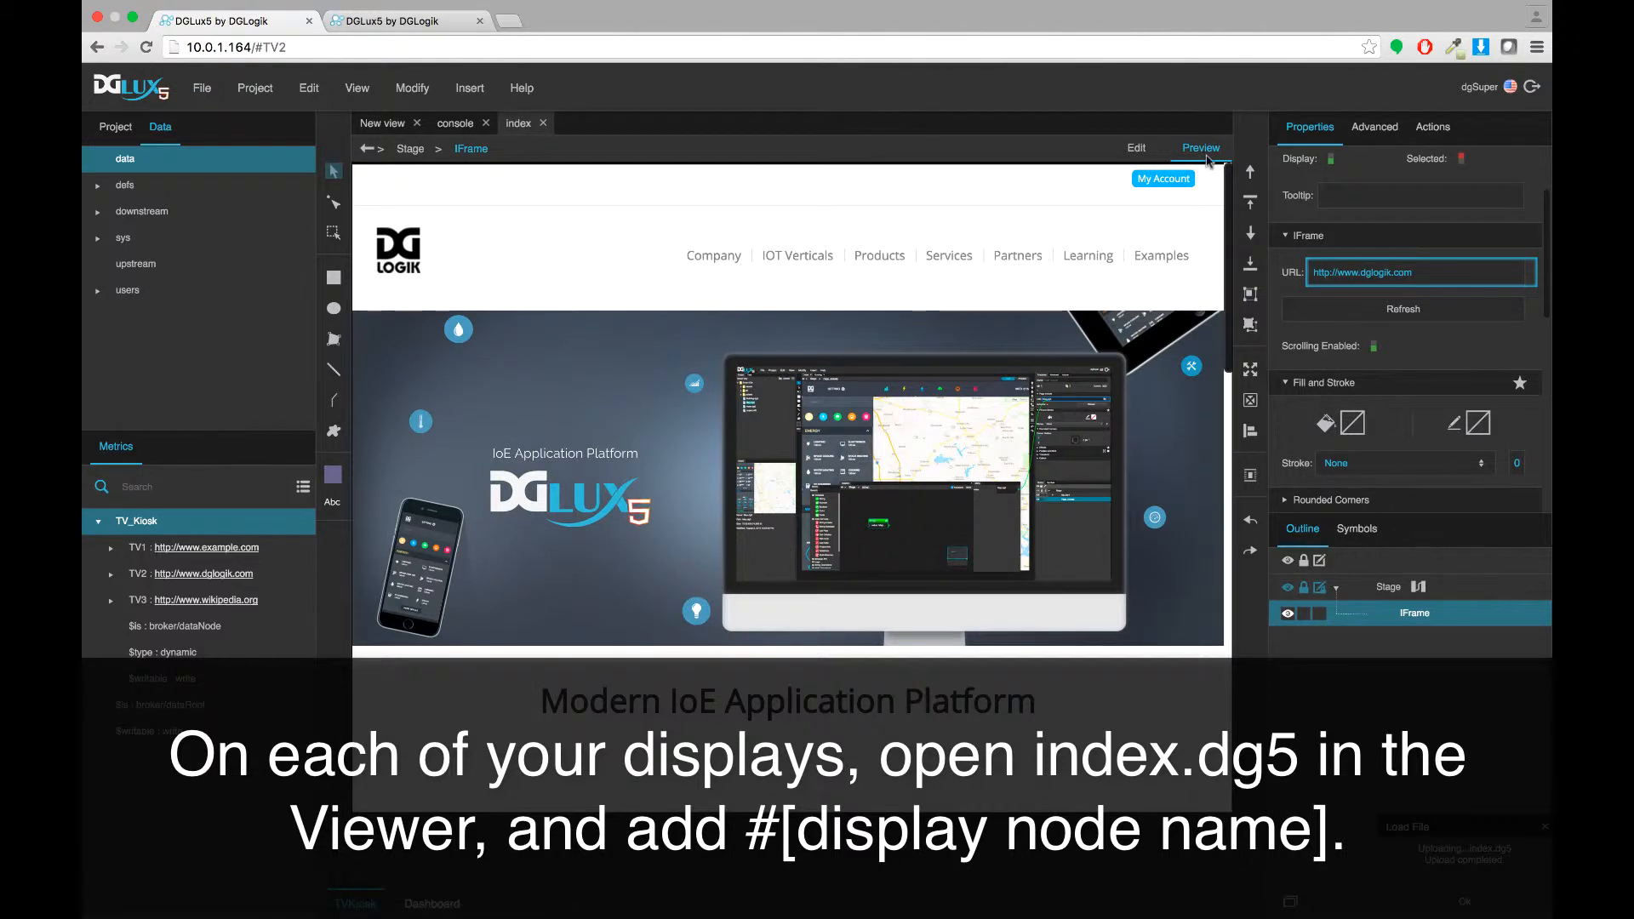
click(1208, 158)
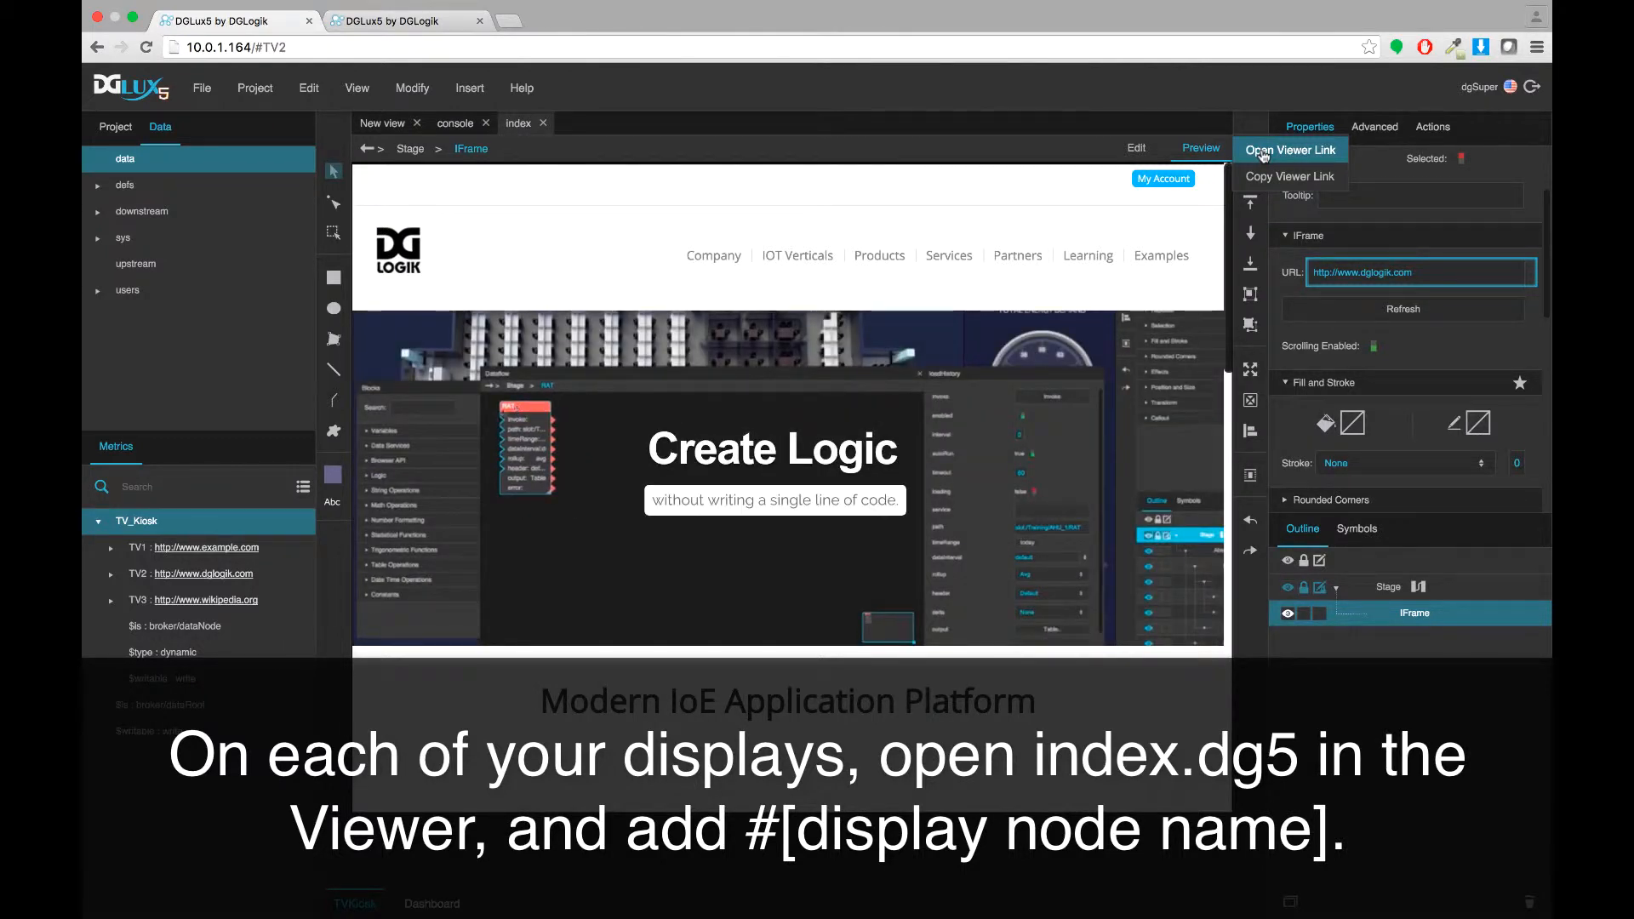
click(1264, 154)
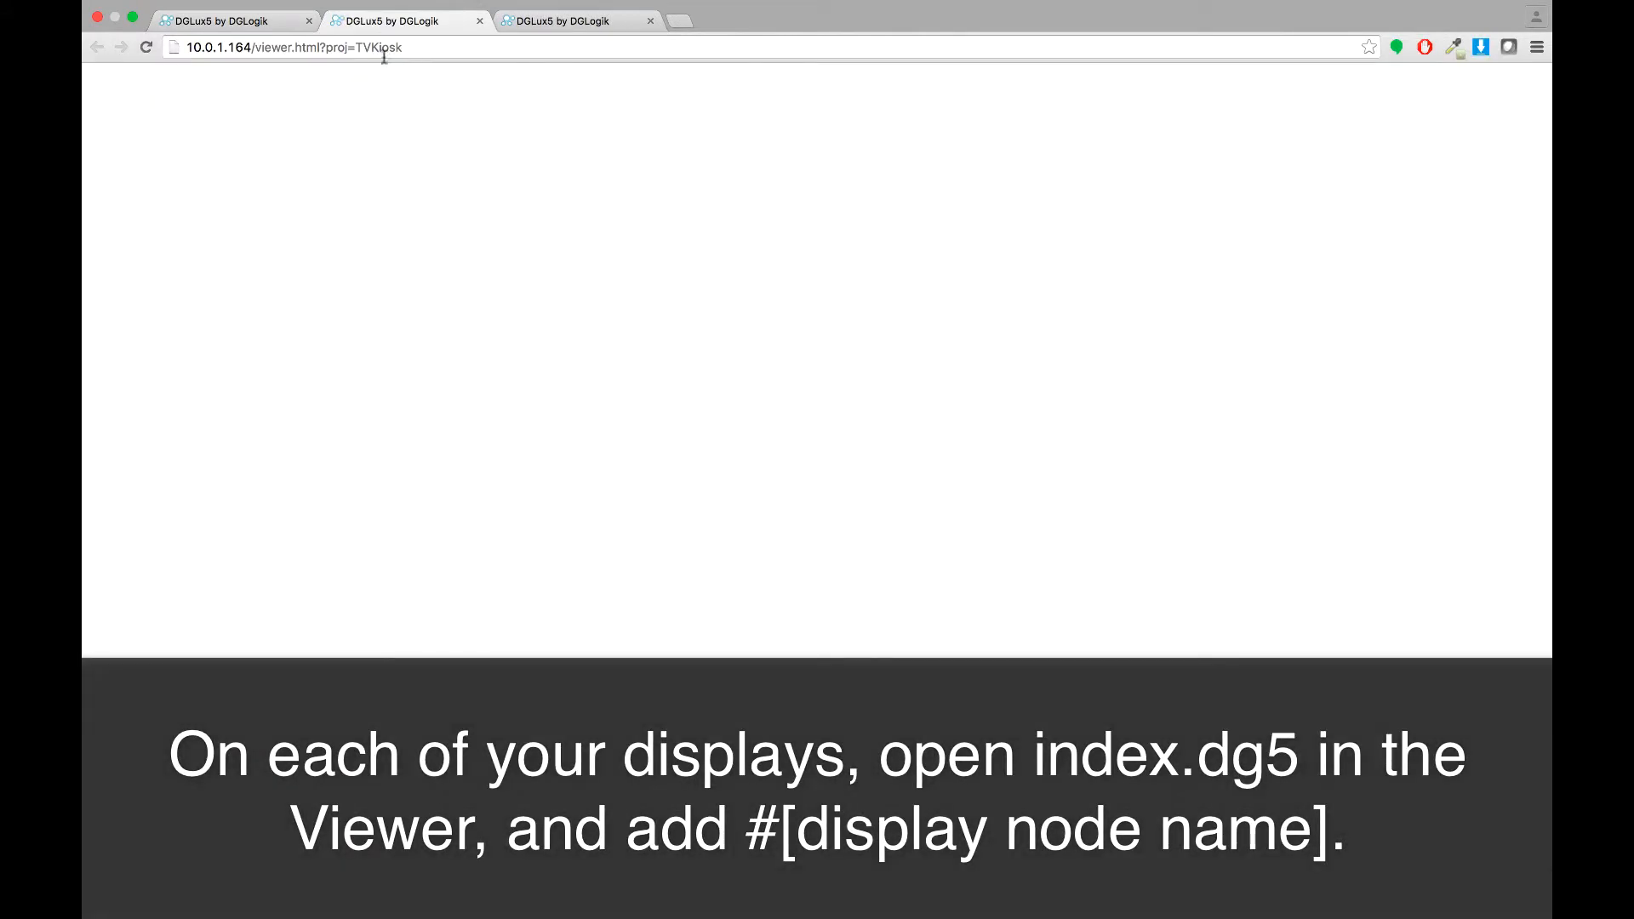
Step: Append #TV3 to the viewer address of the TVKiosk project and load it
click(436, 48)
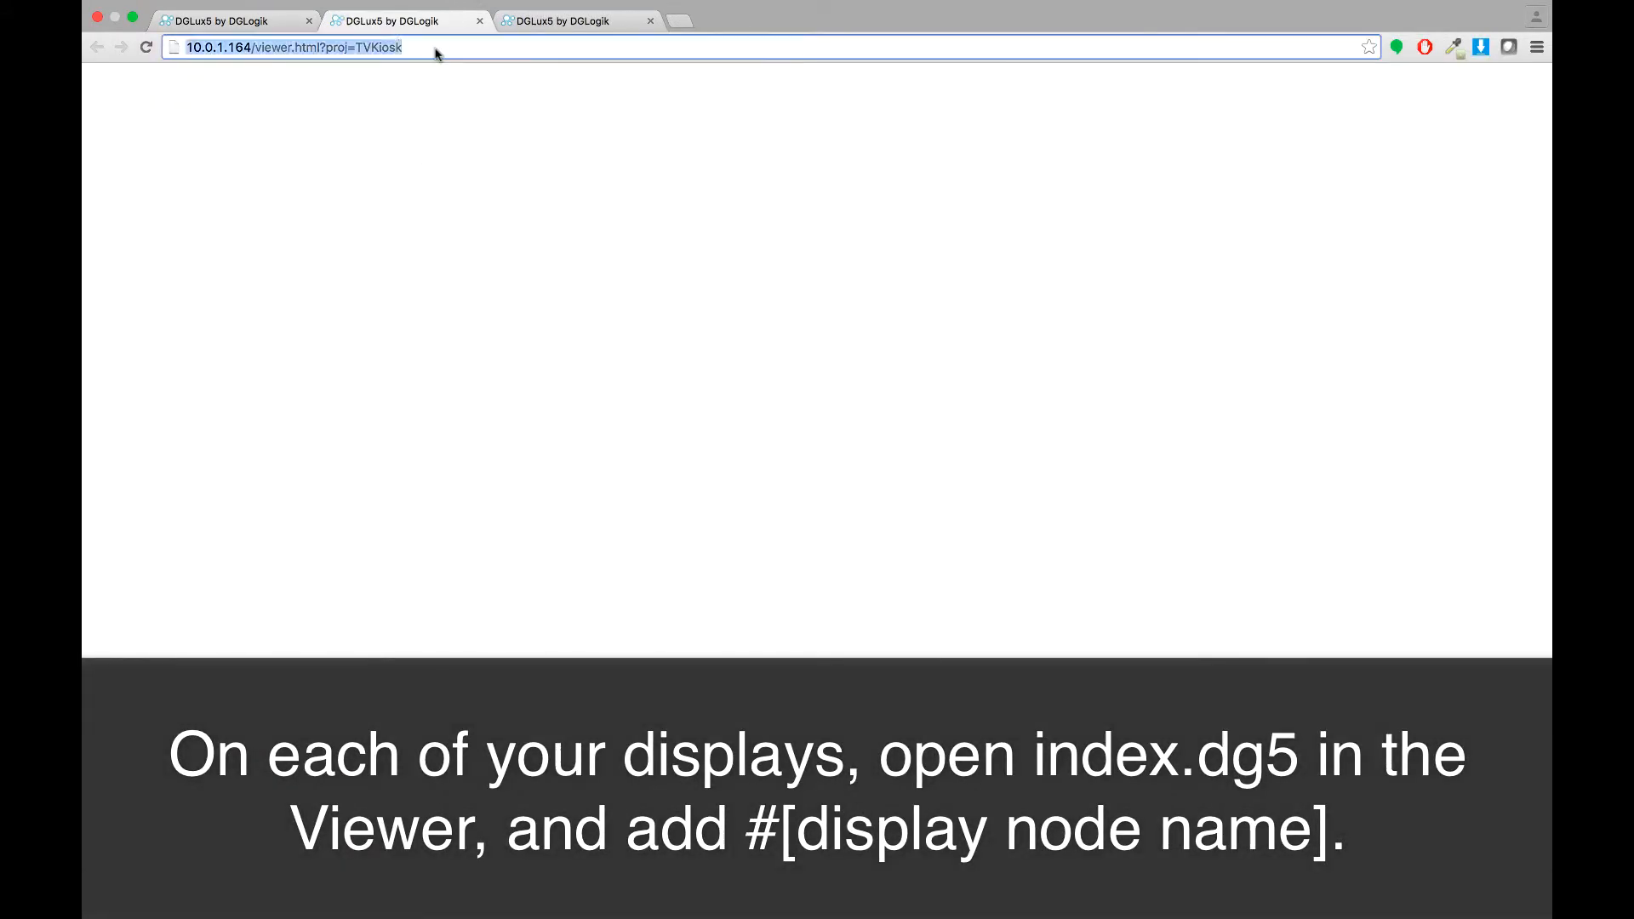
click(444, 47)
text(#)
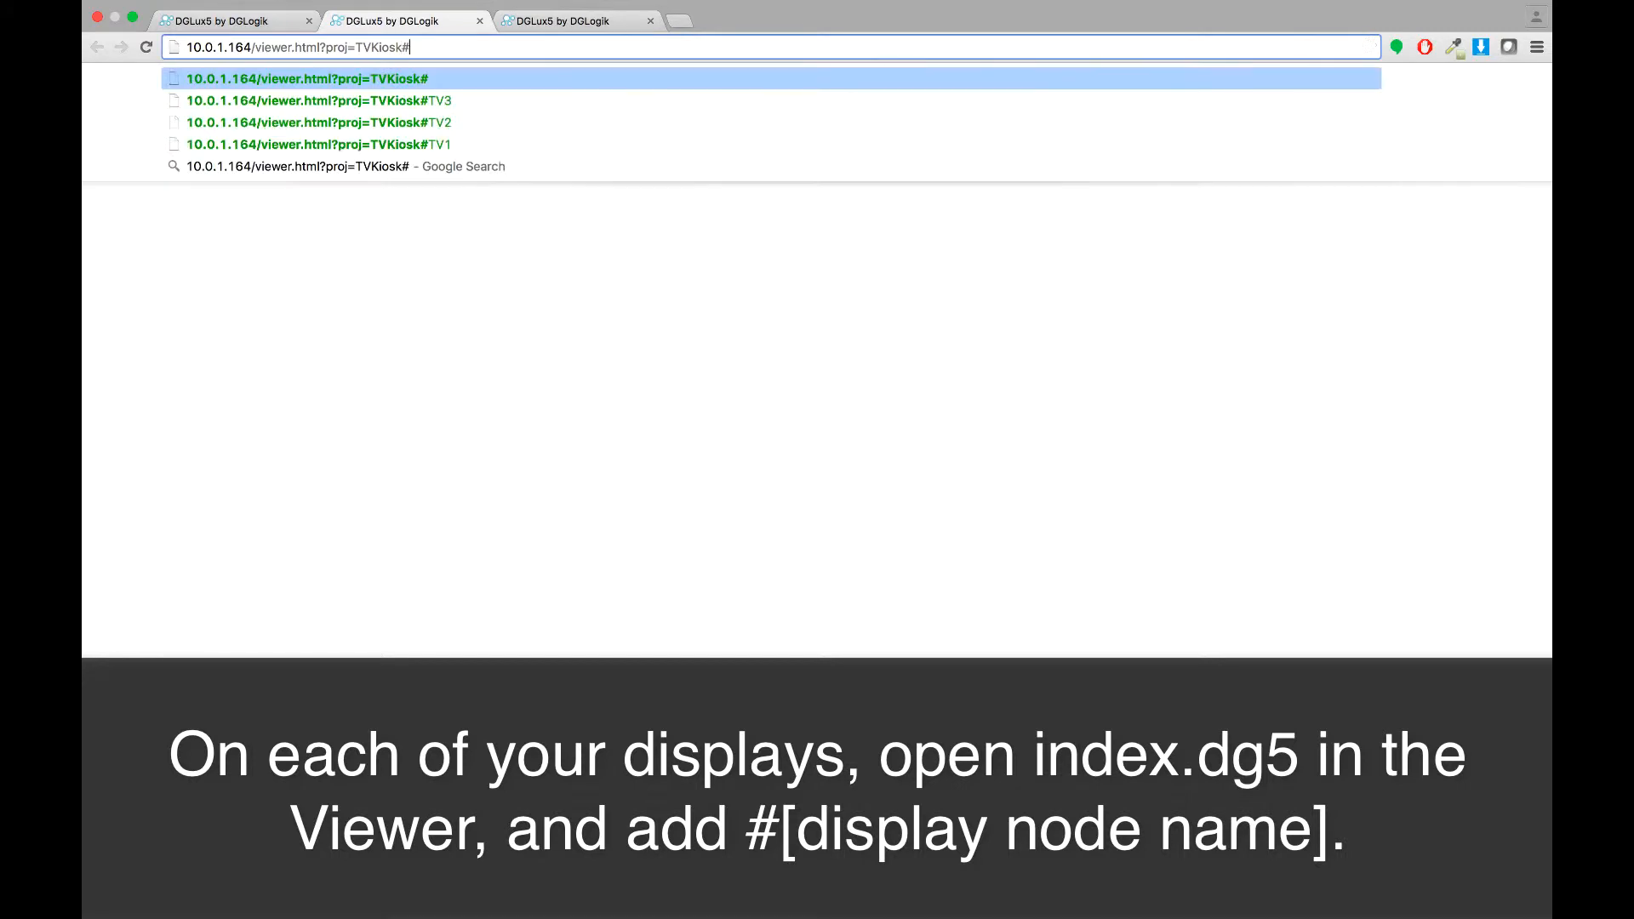
text(TV3)
key(Return)
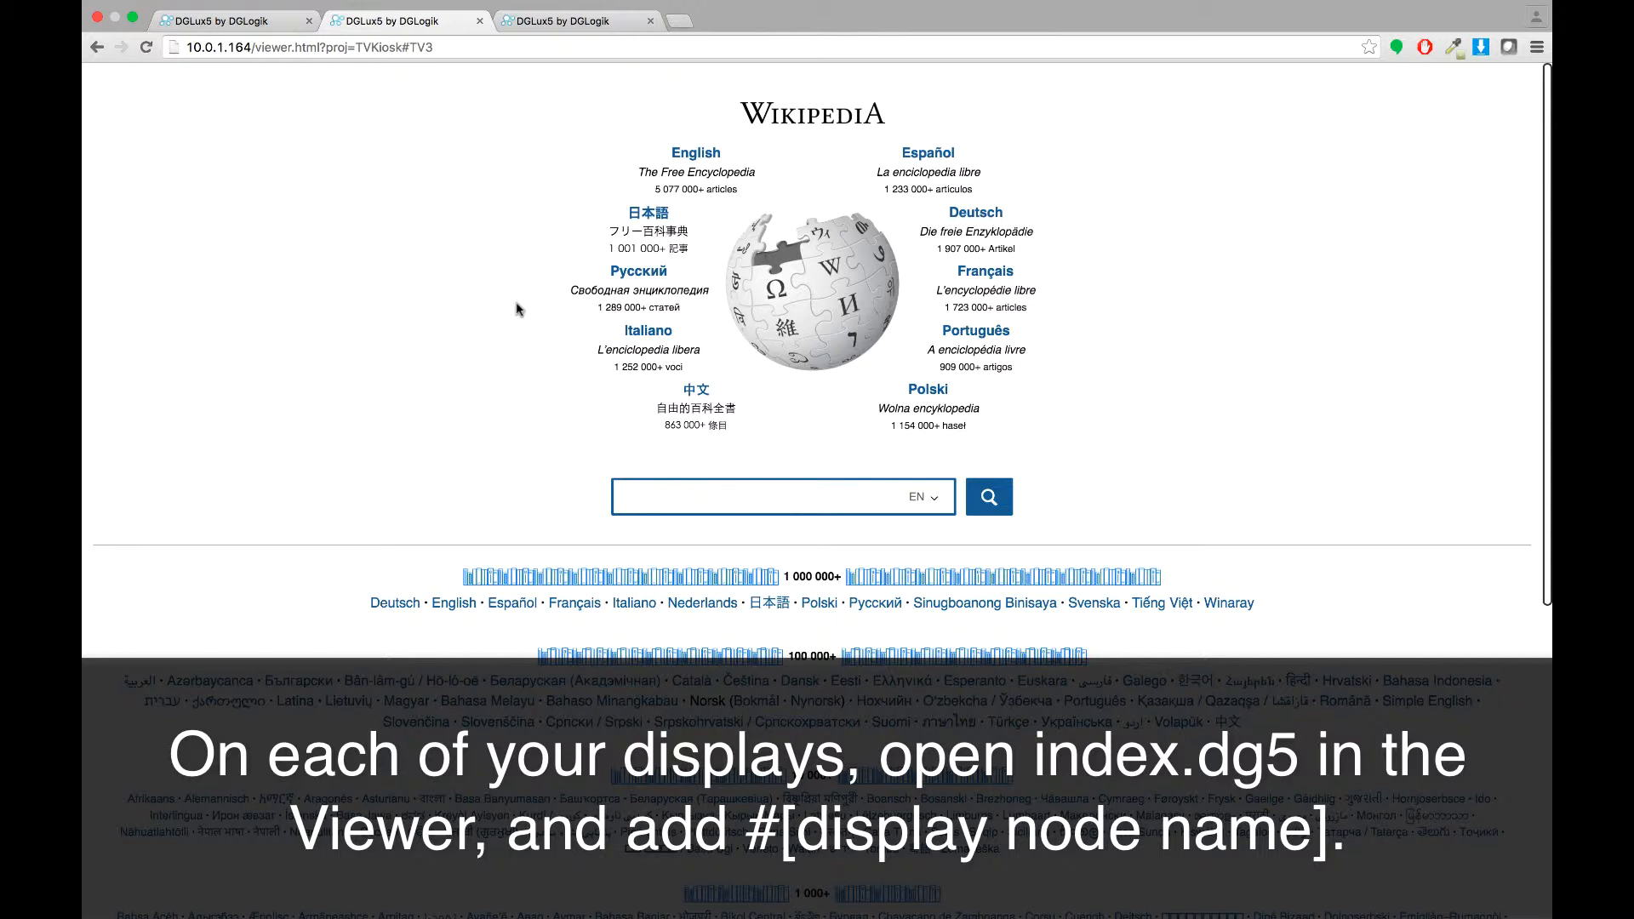
Step: Examine the viewer address, comparing the TVKiosk project link with the #TV3 hash that names the display node
drag(402, 47, 214, 67)
click(406, 48)
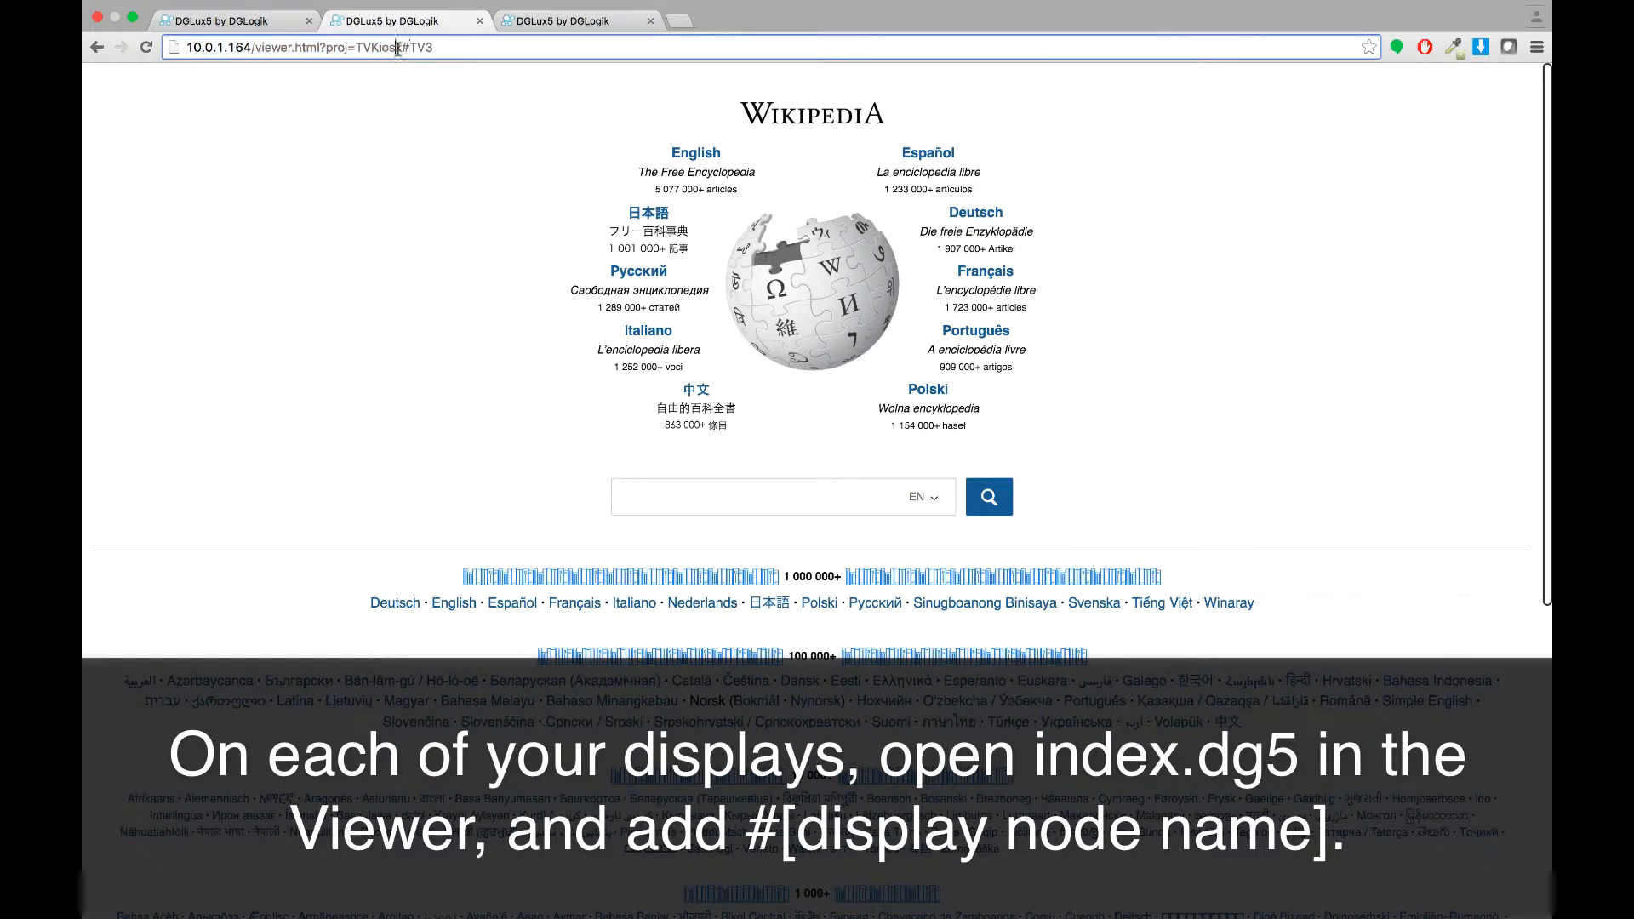
mouse_move(397, 48)
mouse_down()
mouse_move(475, 49)
mouse_move(403, 45)
mouse_up()
double_click(422, 52)
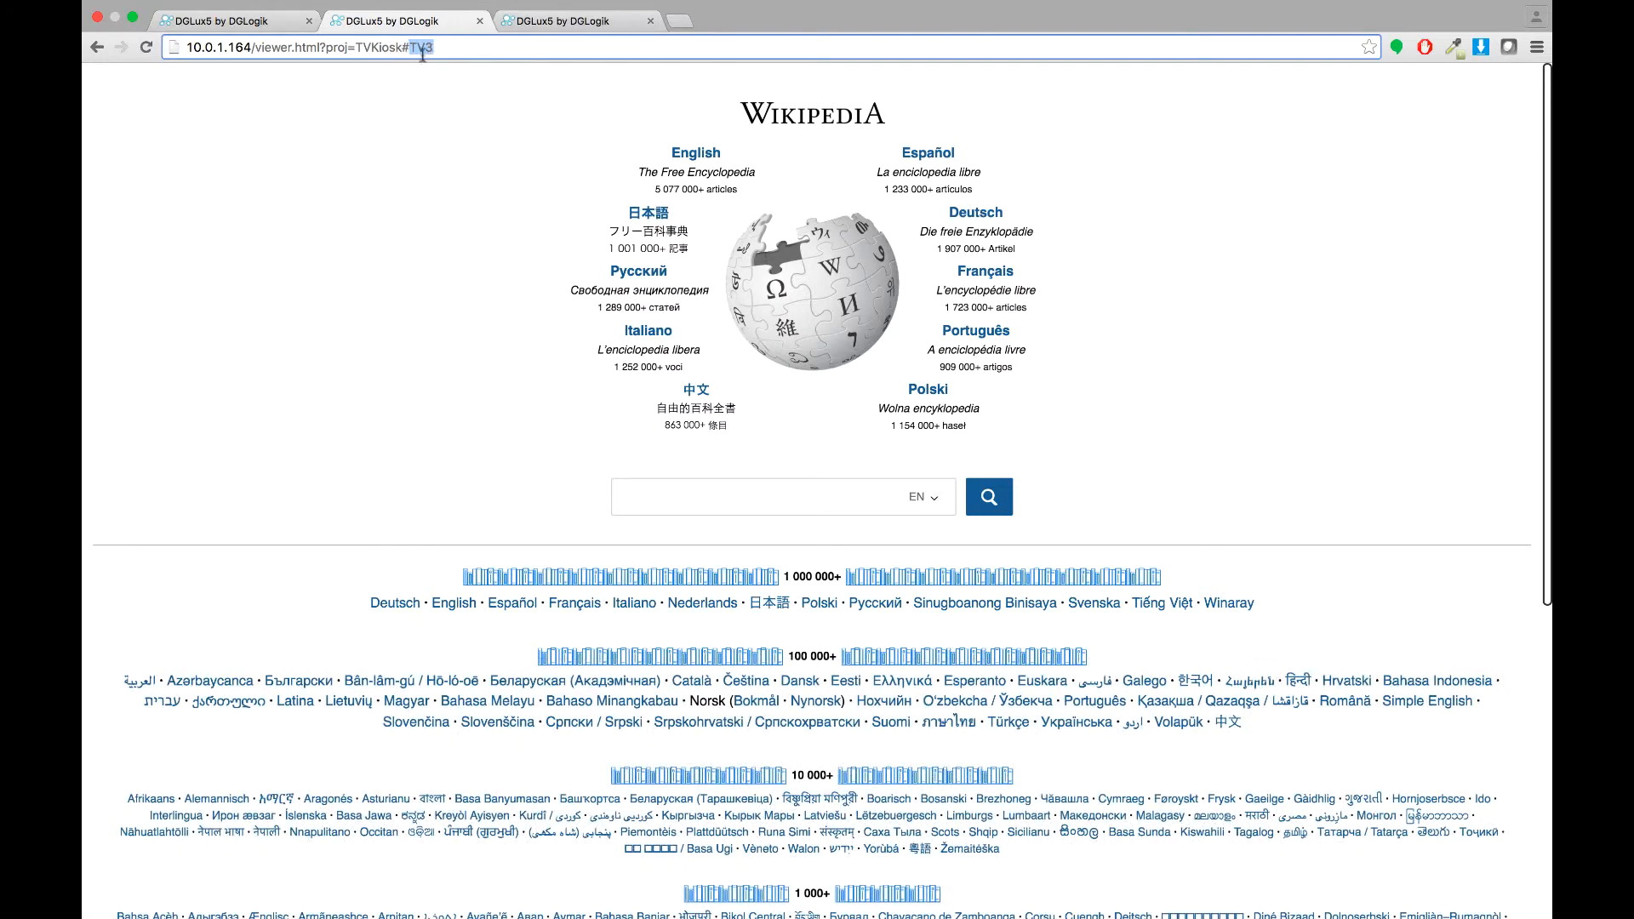
click(437, 50)
drag(399, 47, 175, 49)
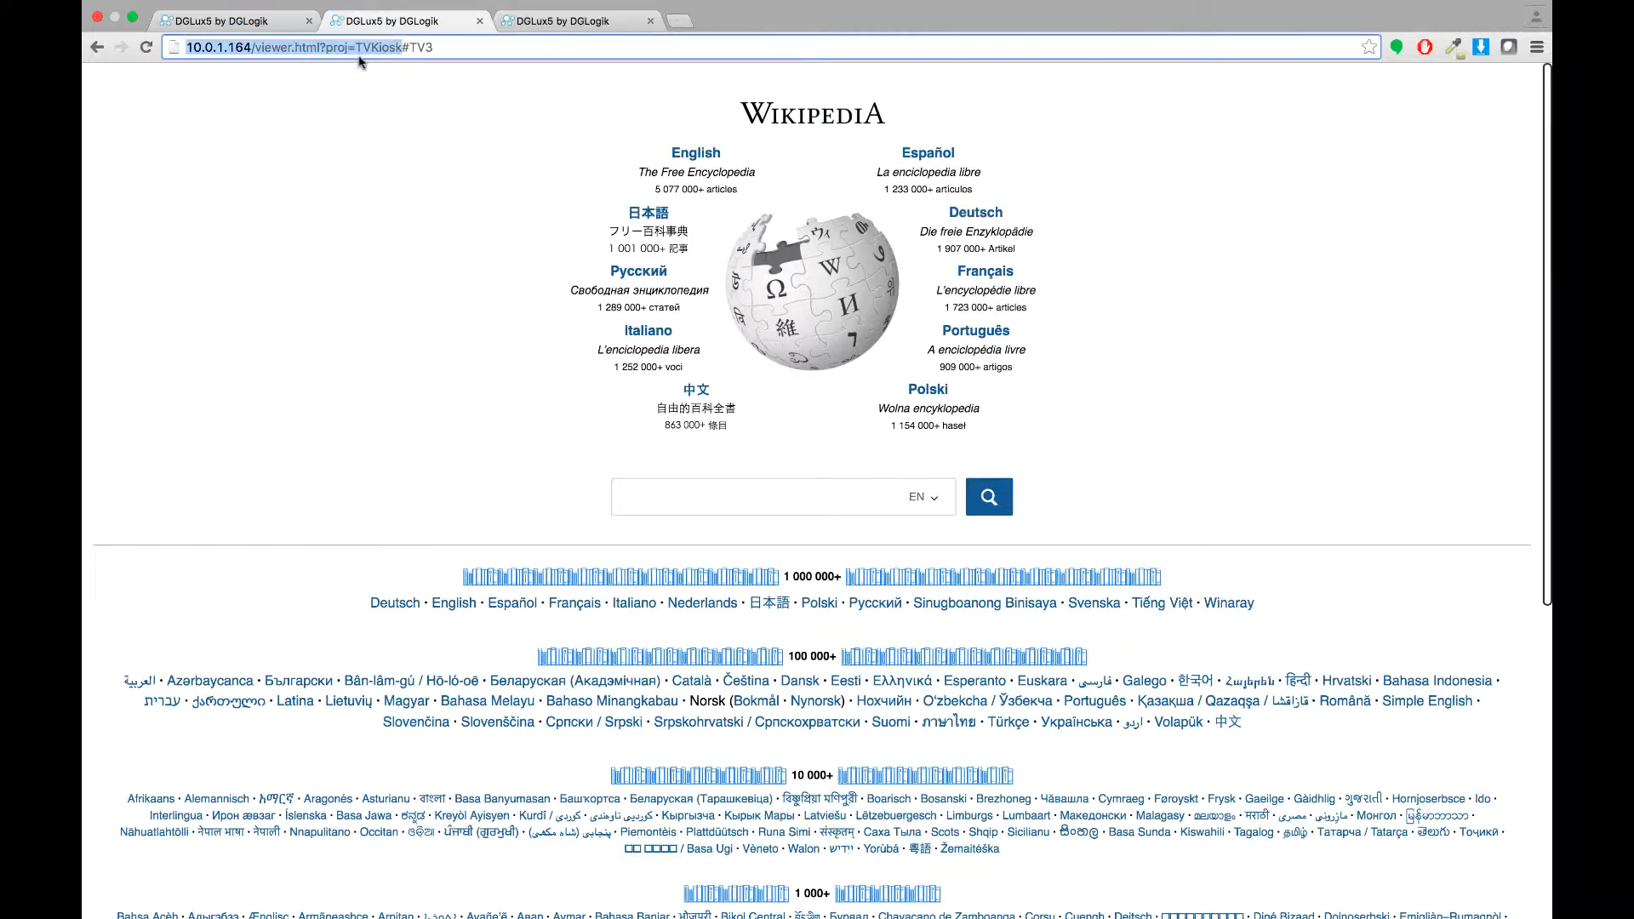
drag(430, 47, 395, 47)
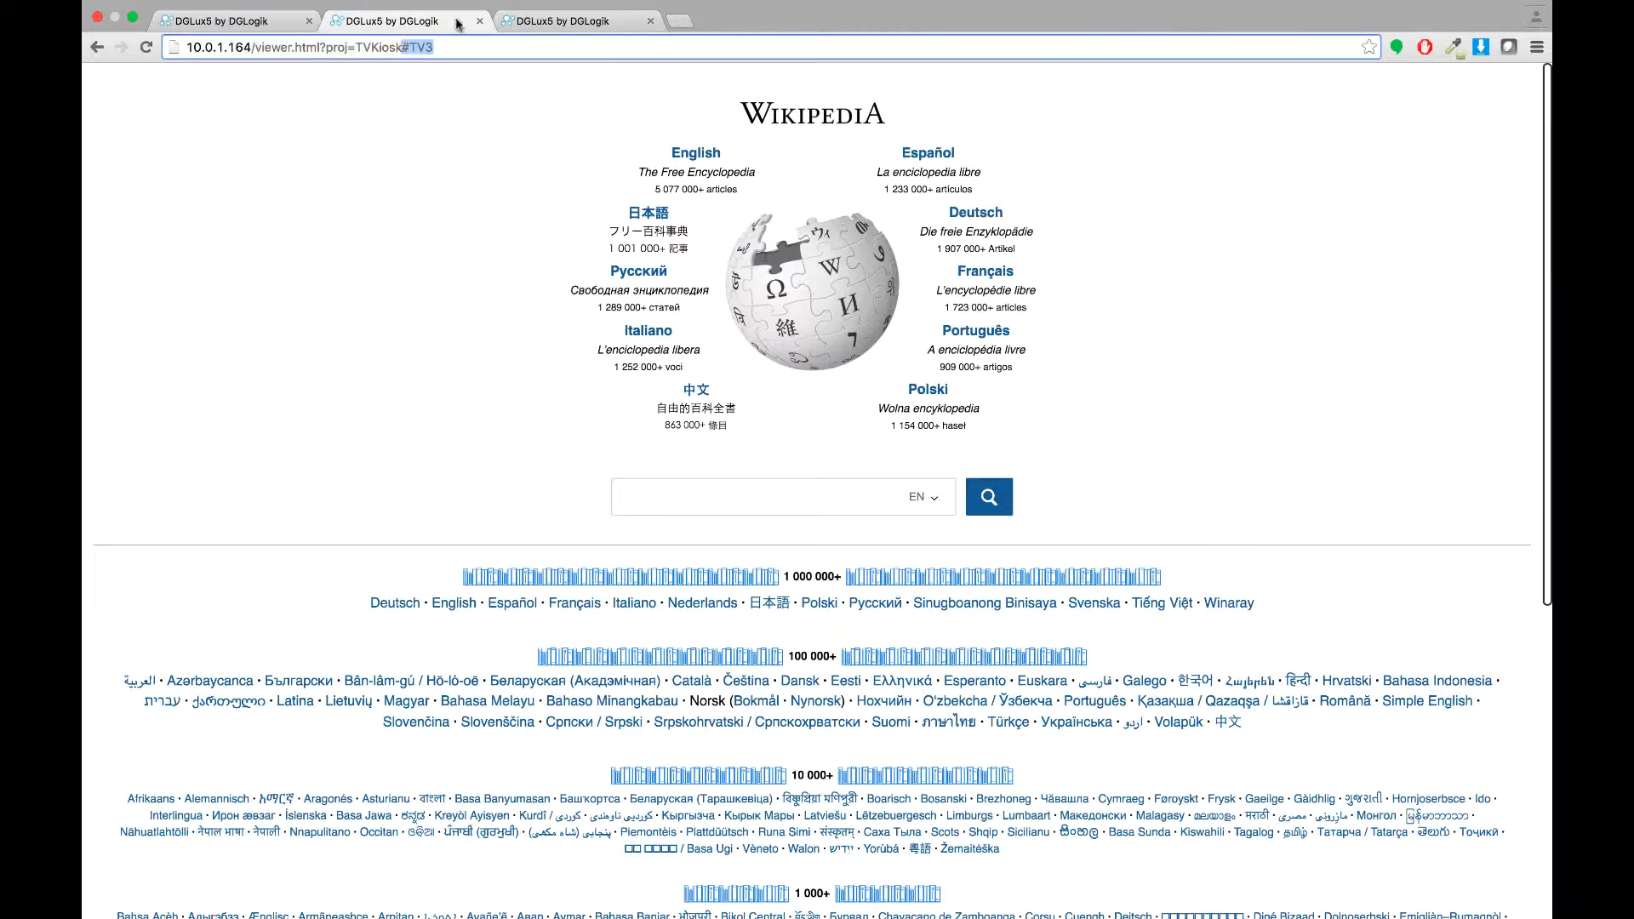
click(447, 47)
Step: Look at the Control Console in its viewer tab and return to the editor with the console file open
click(272, 22)
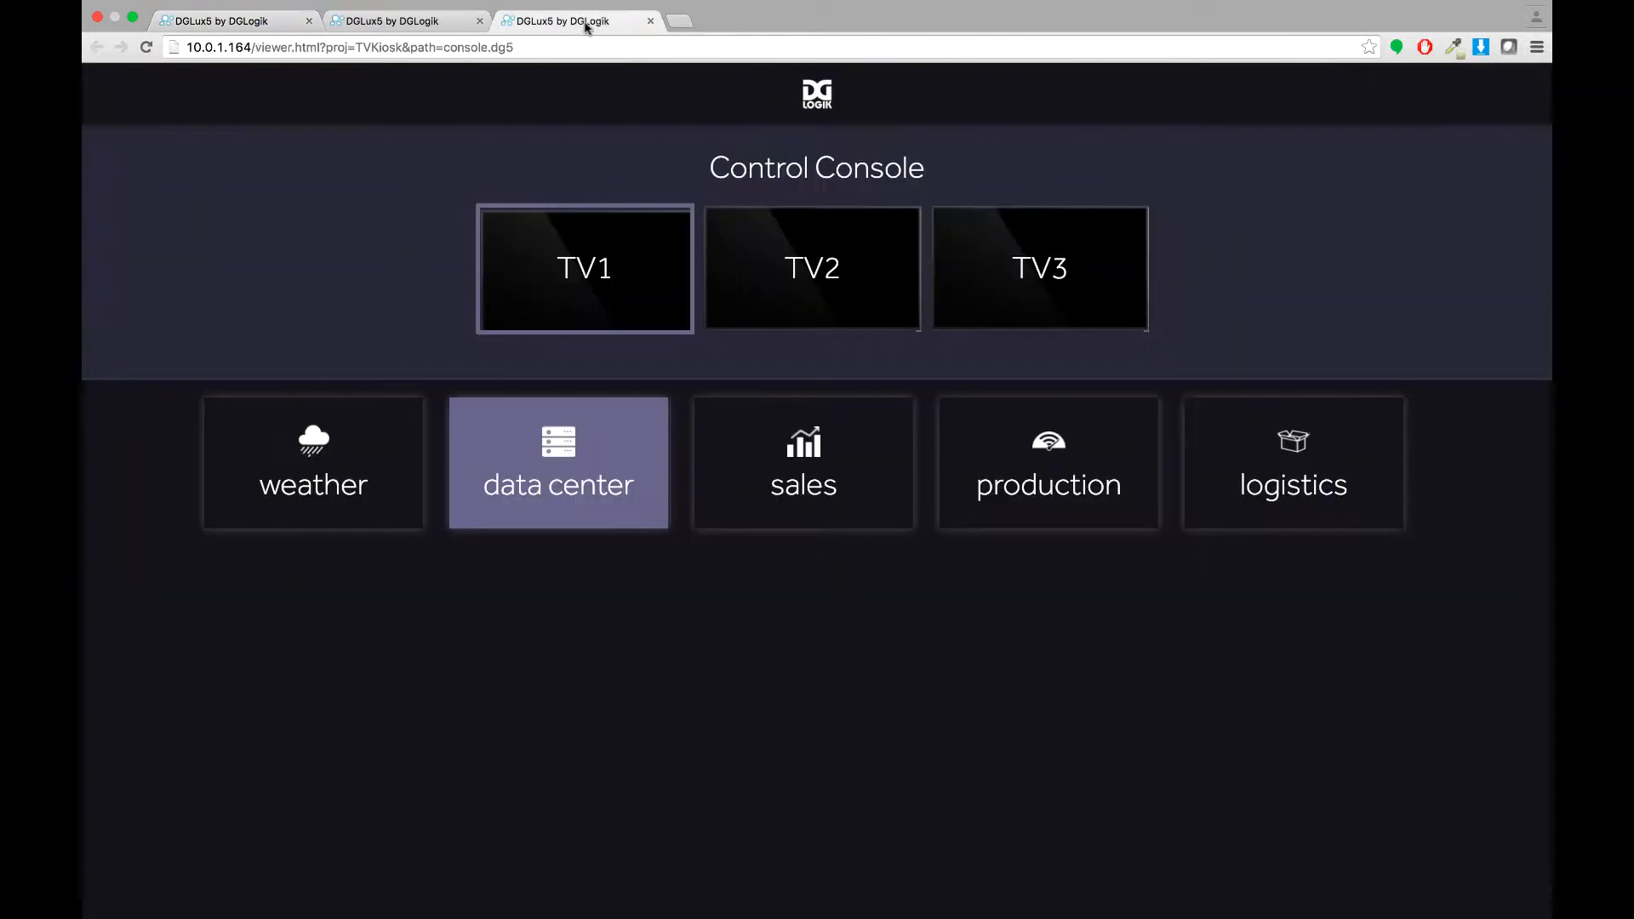
click(586, 21)
click(255, 24)
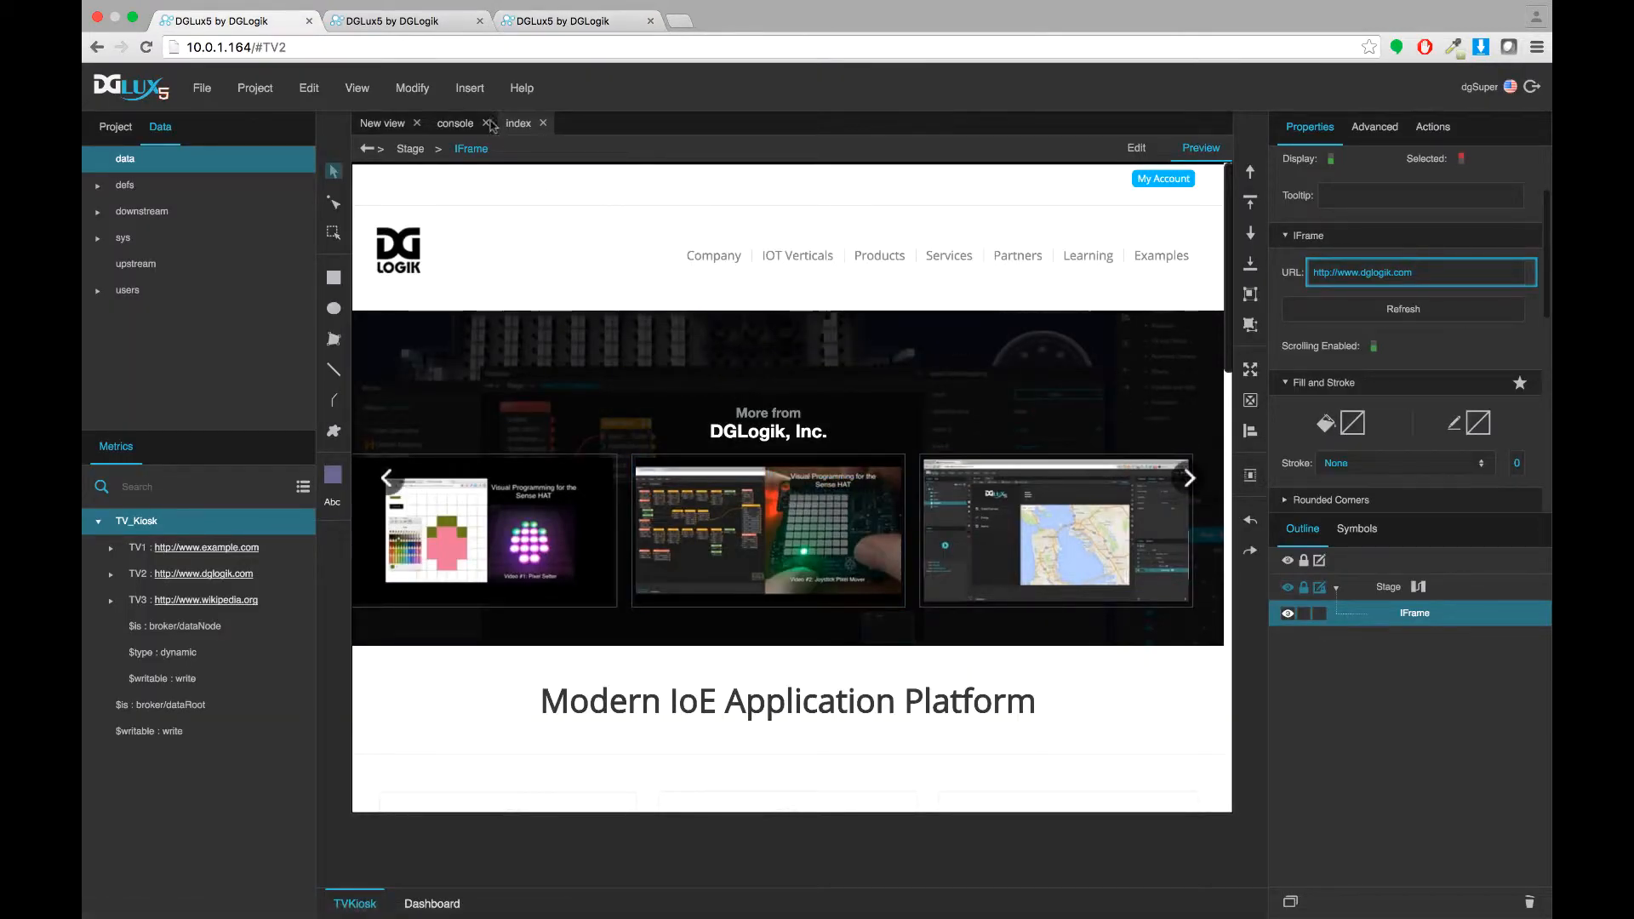
click(459, 123)
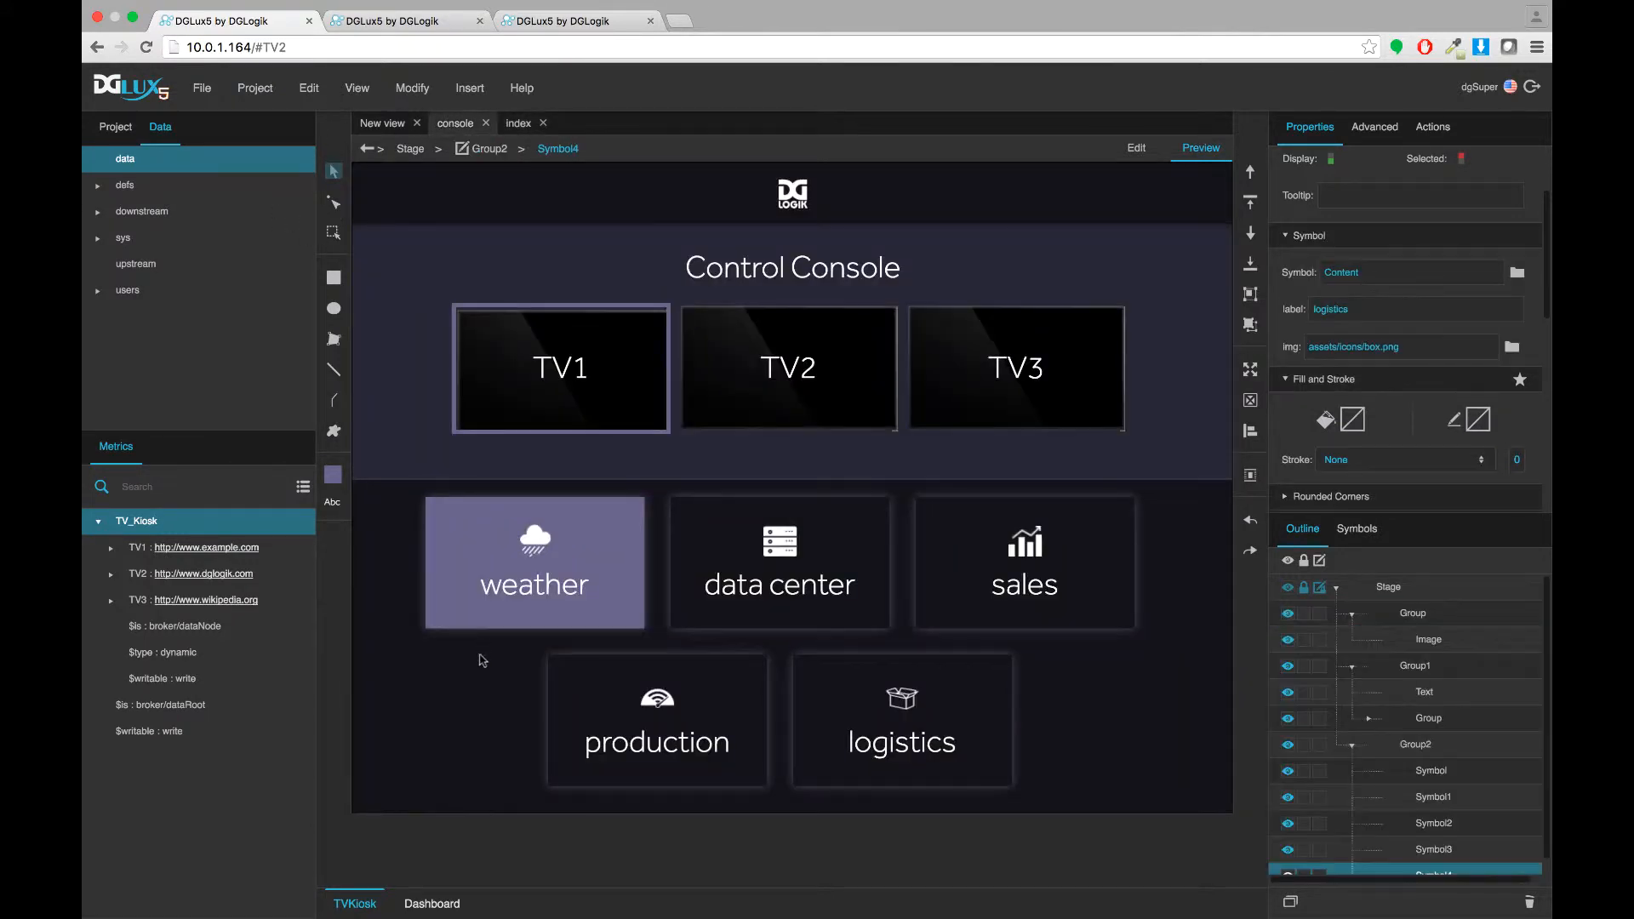
Step: Enlarge the outline area, select the weather button's symbol and open the Content symbol for editing
drag(1374, 514, 1374, 445)
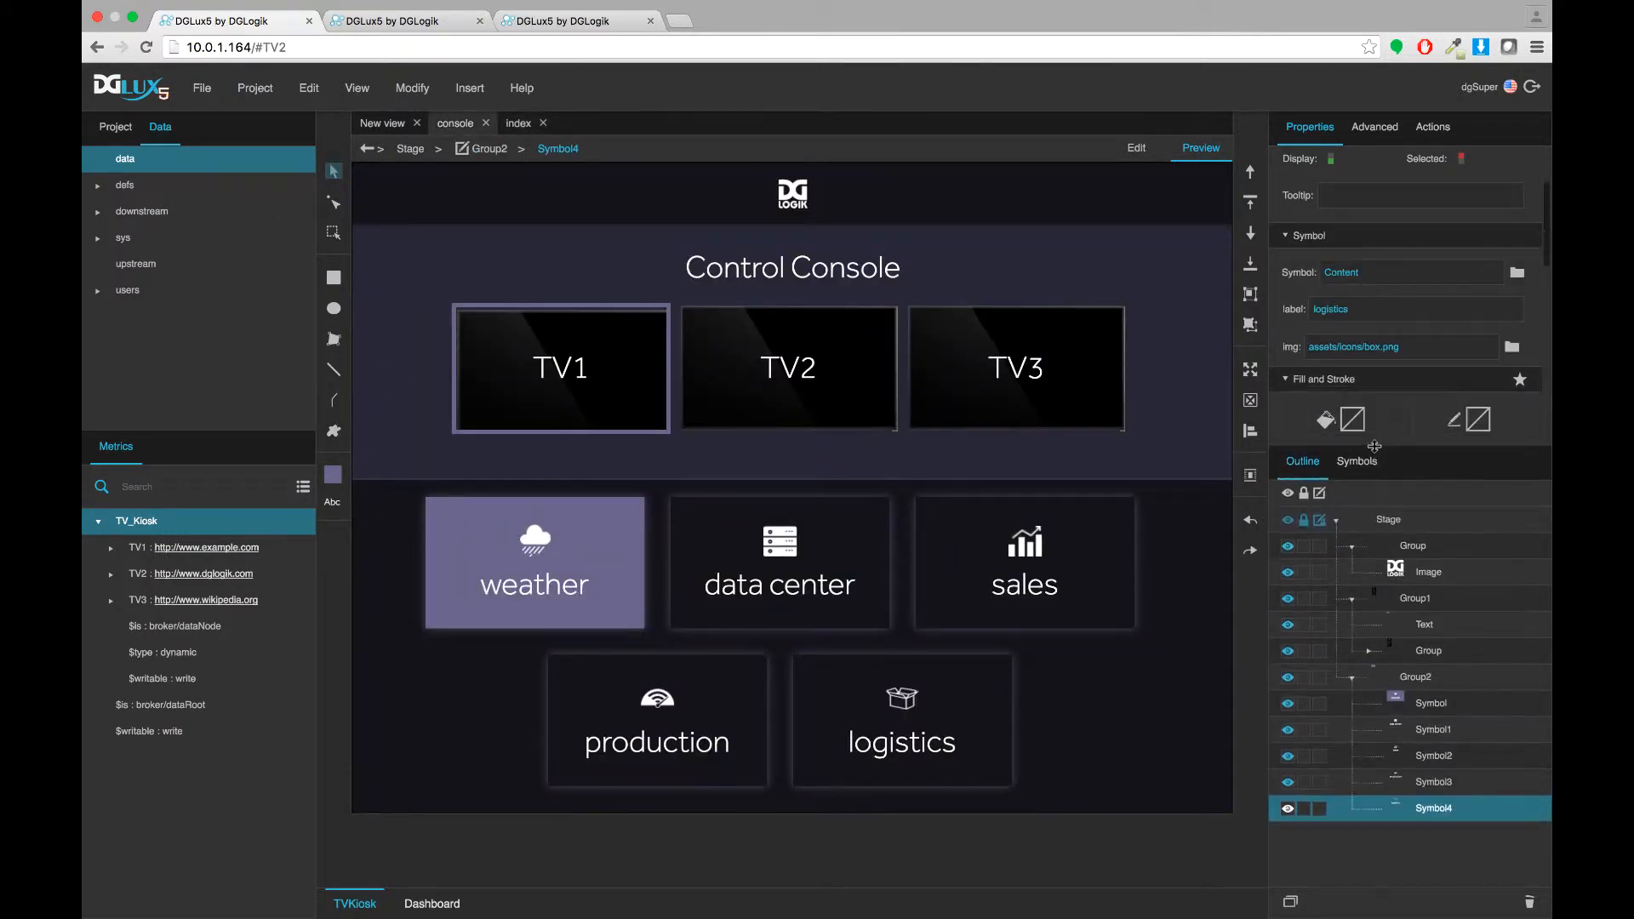
click(1442, 706)
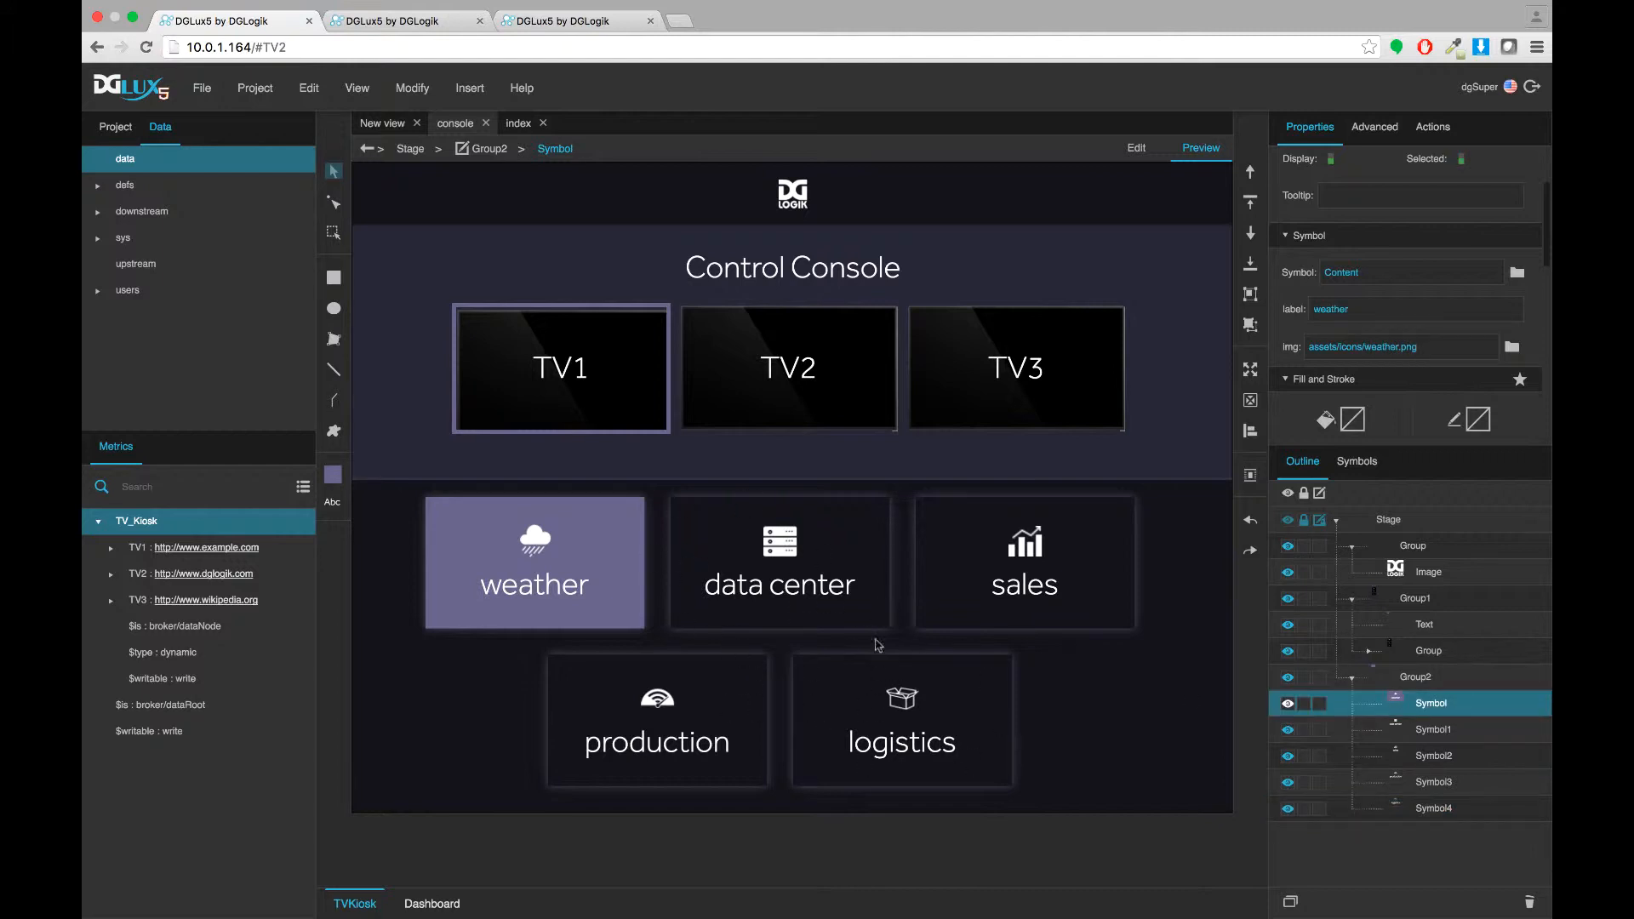
click(1355, 461)
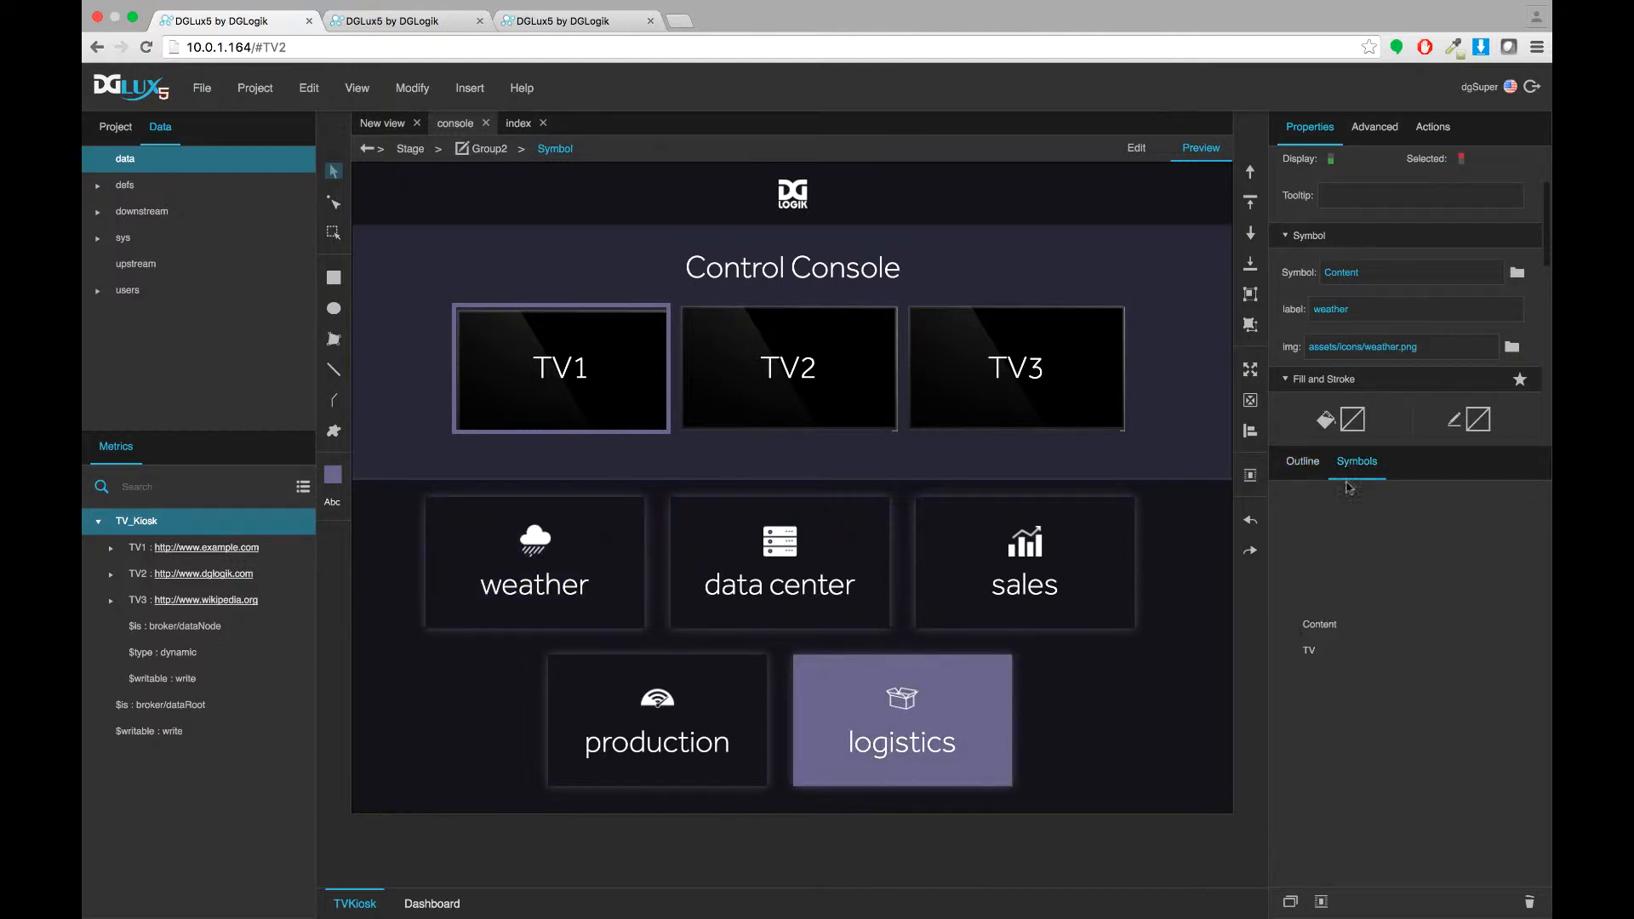
click(1324, 625)
right_click(1321, 625)
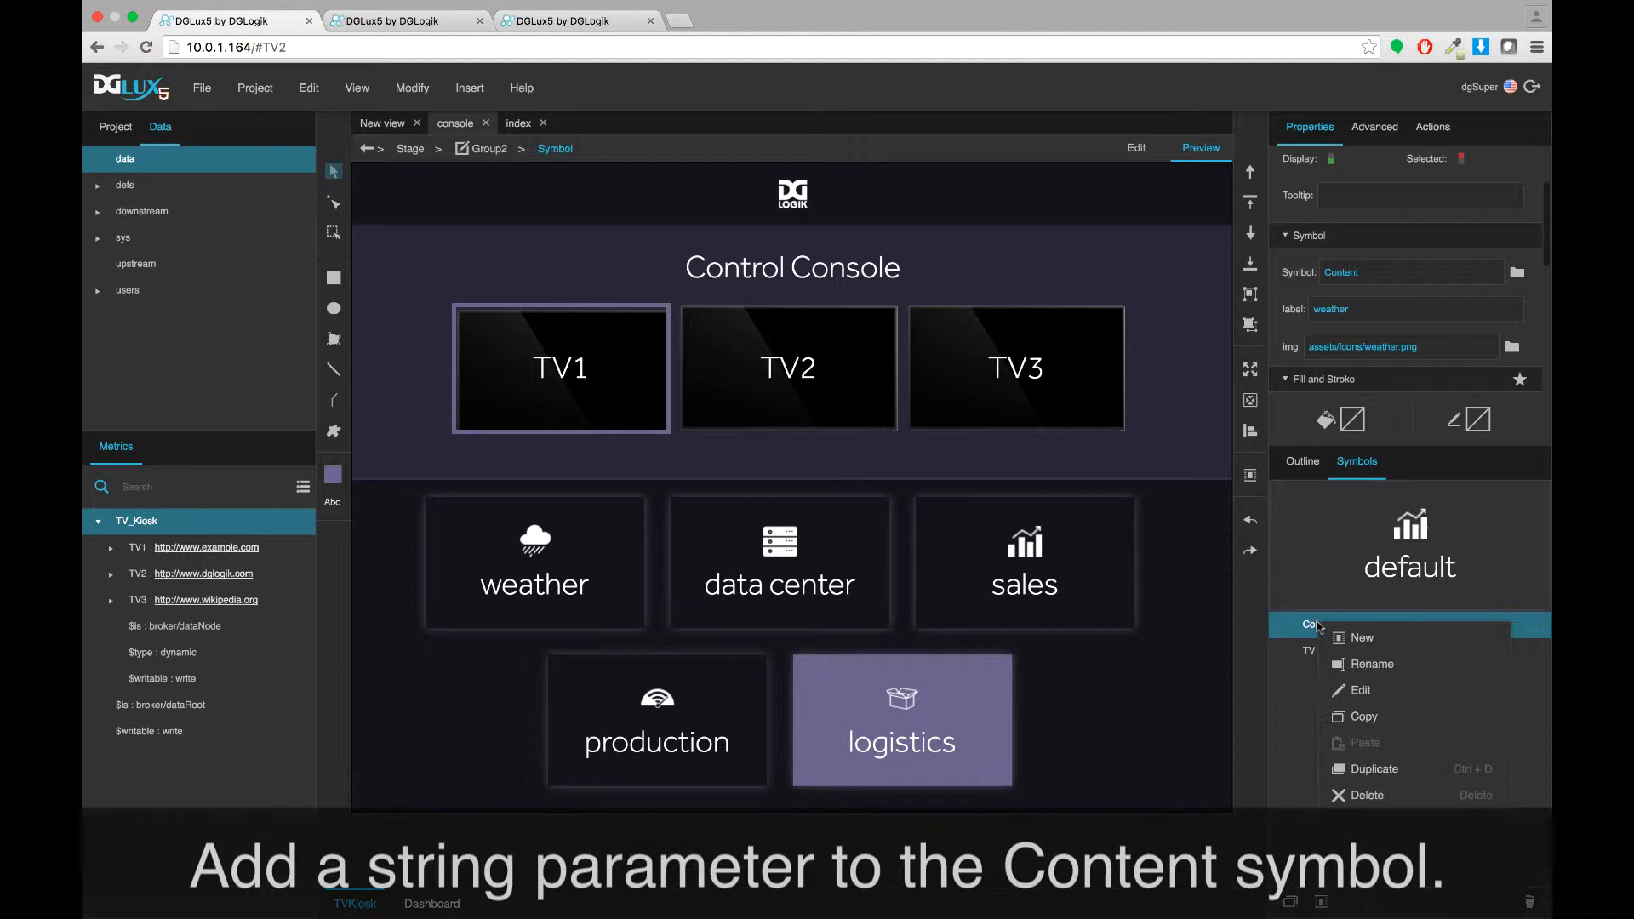
click(1360, 690)
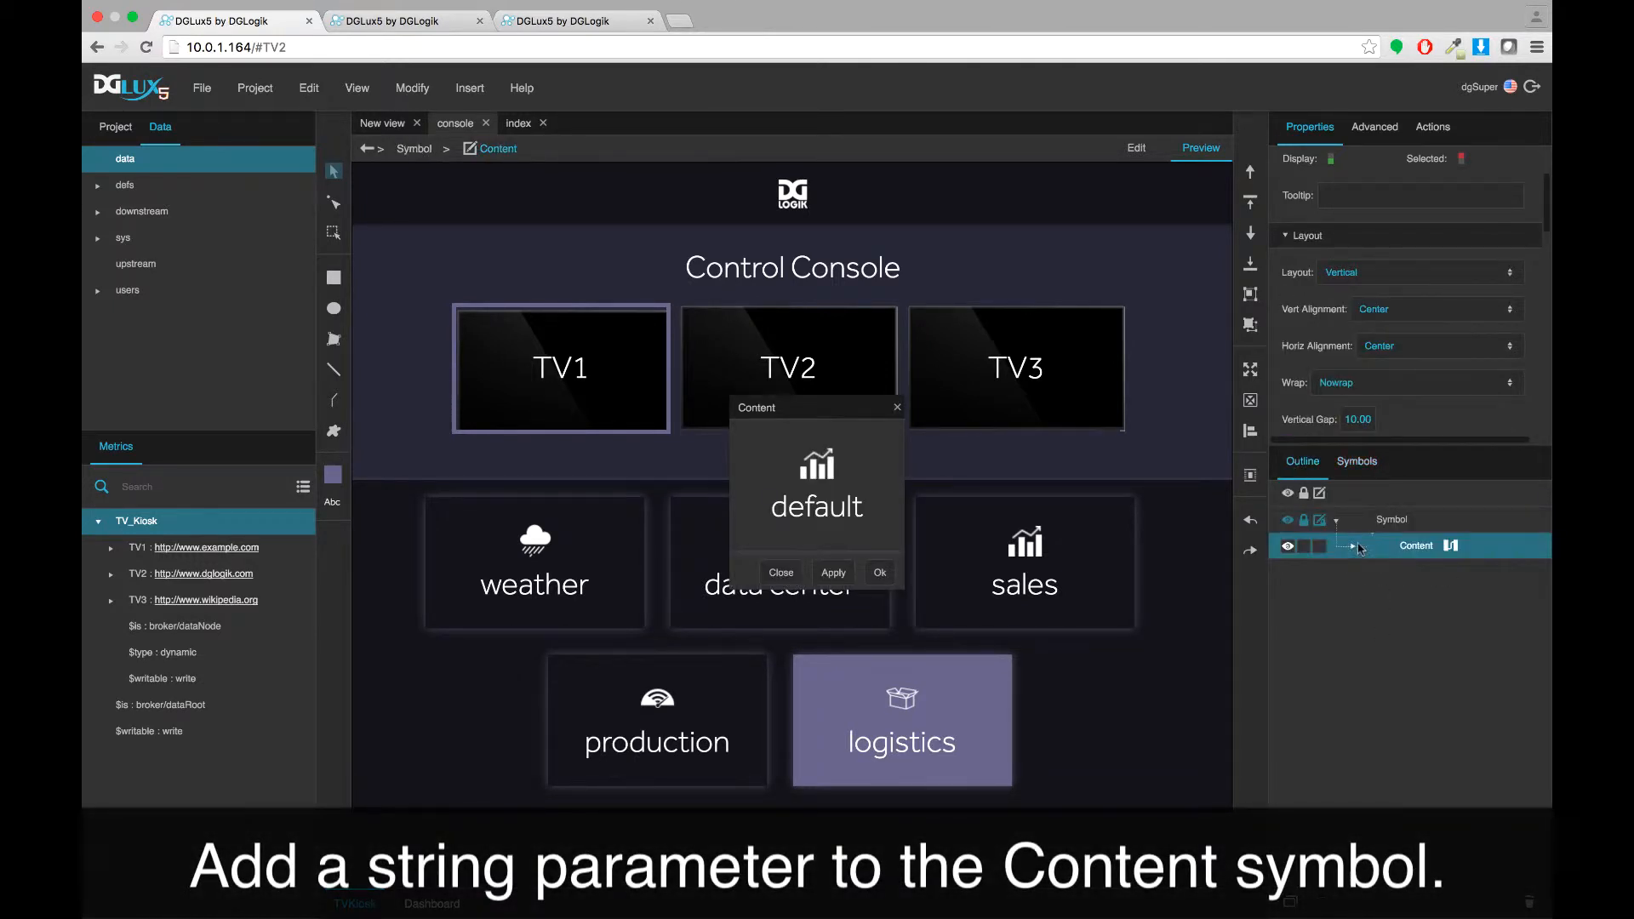
Step: Add a string parameter named buttonURL to the Content symbol and close its symbol parameters
right_click(1361, 549)
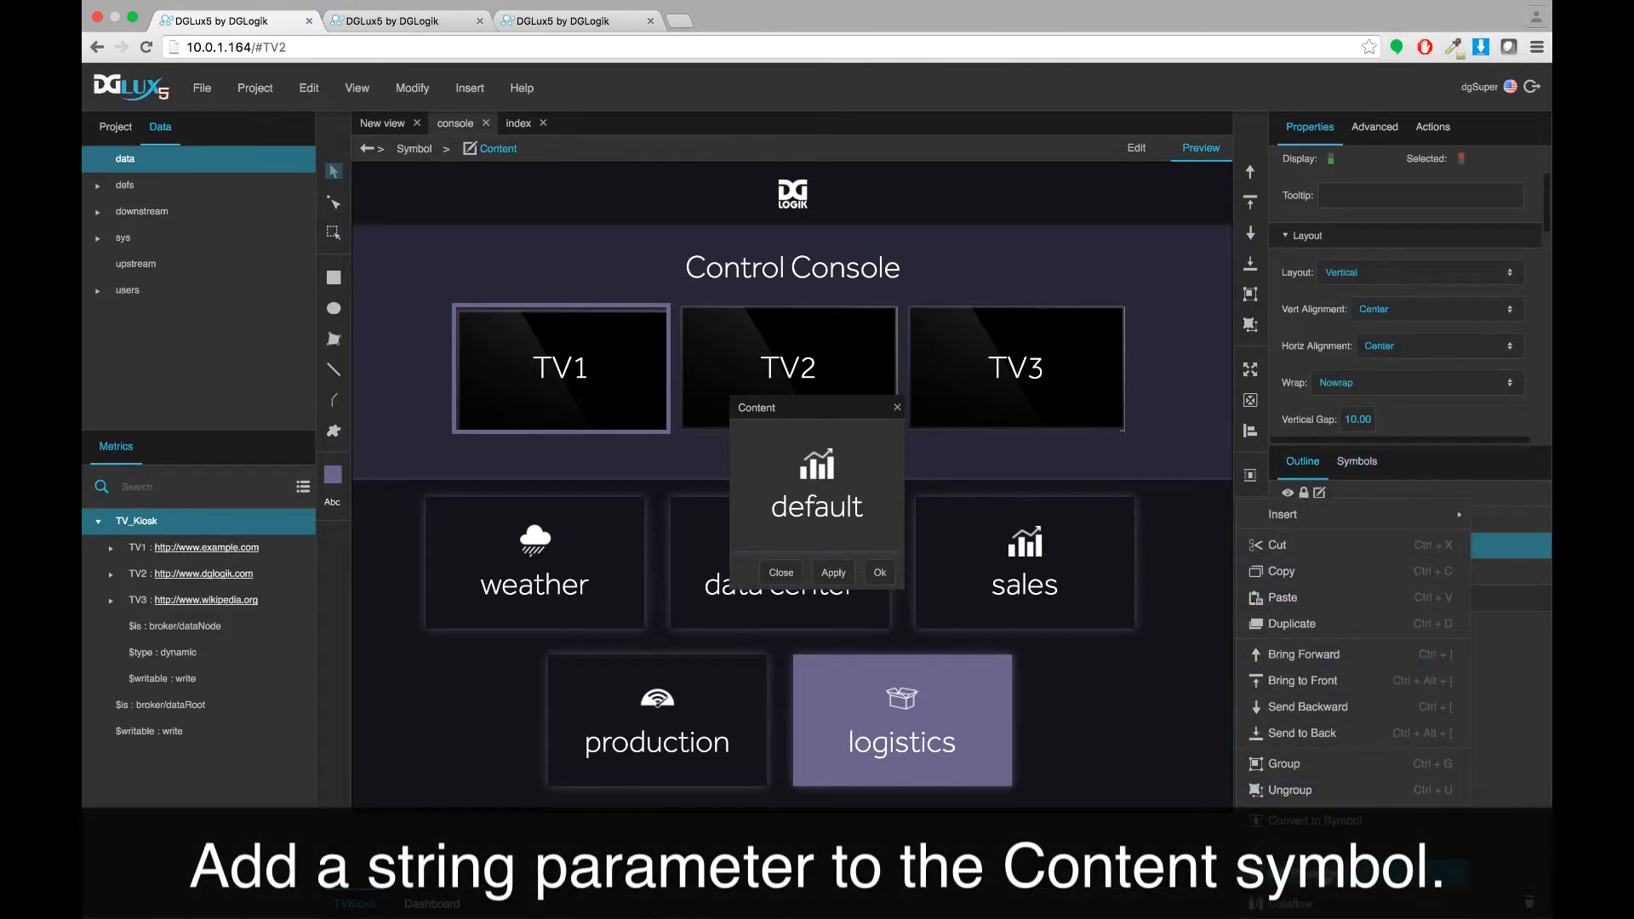
click(1324, 876)
drag(876, 614, 815, 525)
drag(625, 630, 849, 651)
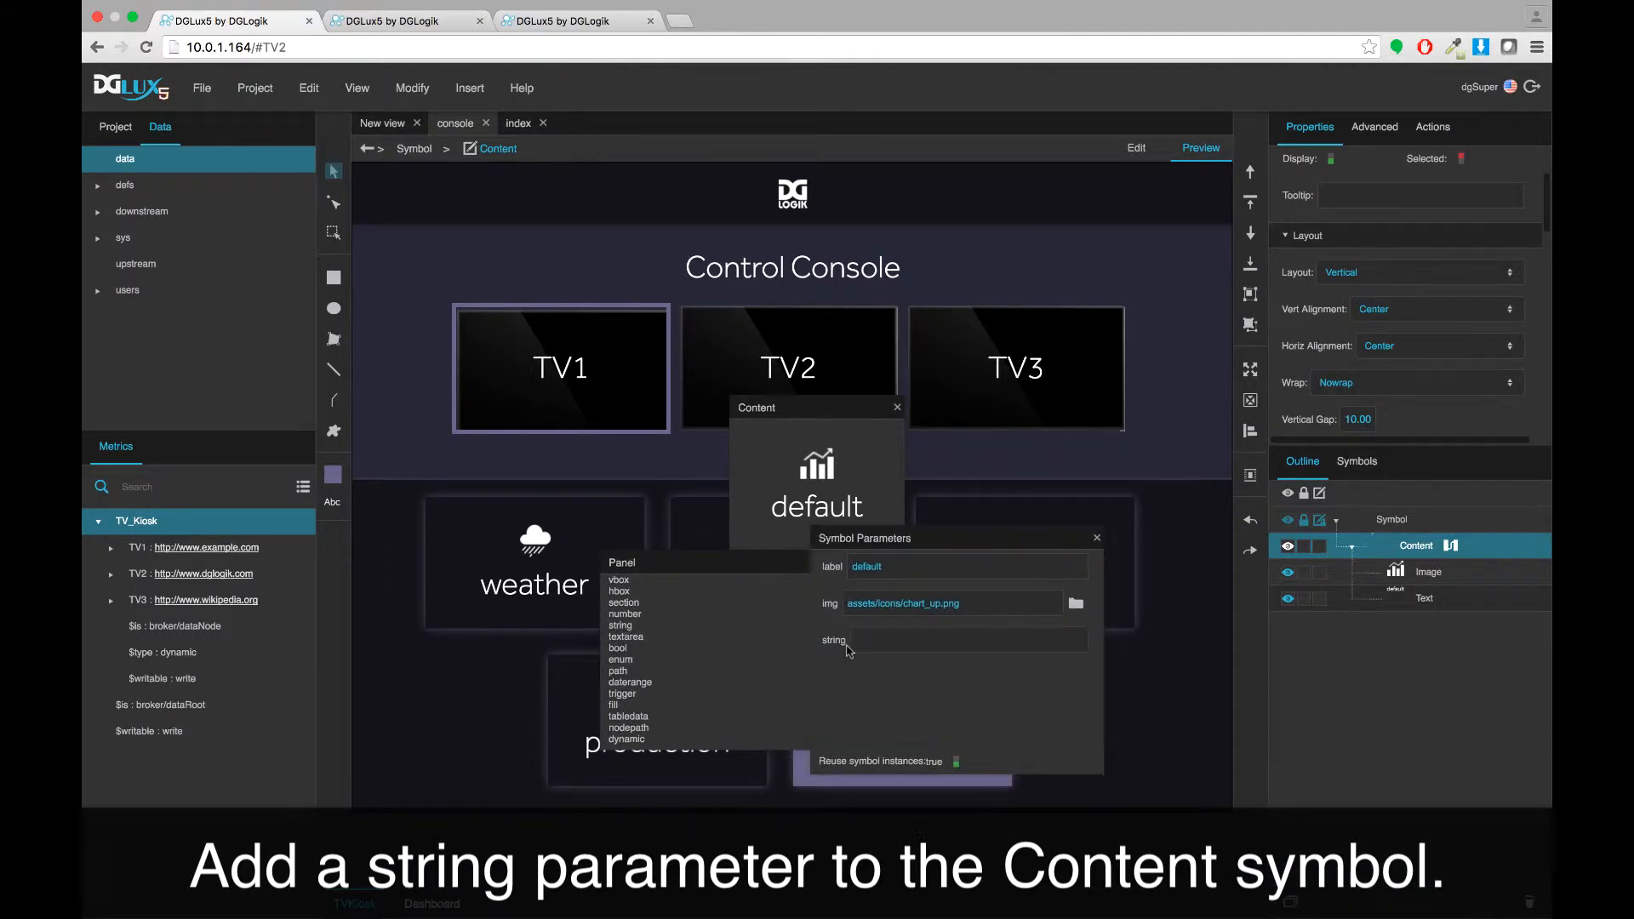
double_click(839, 644)
text(buttonURL)
key(Return)
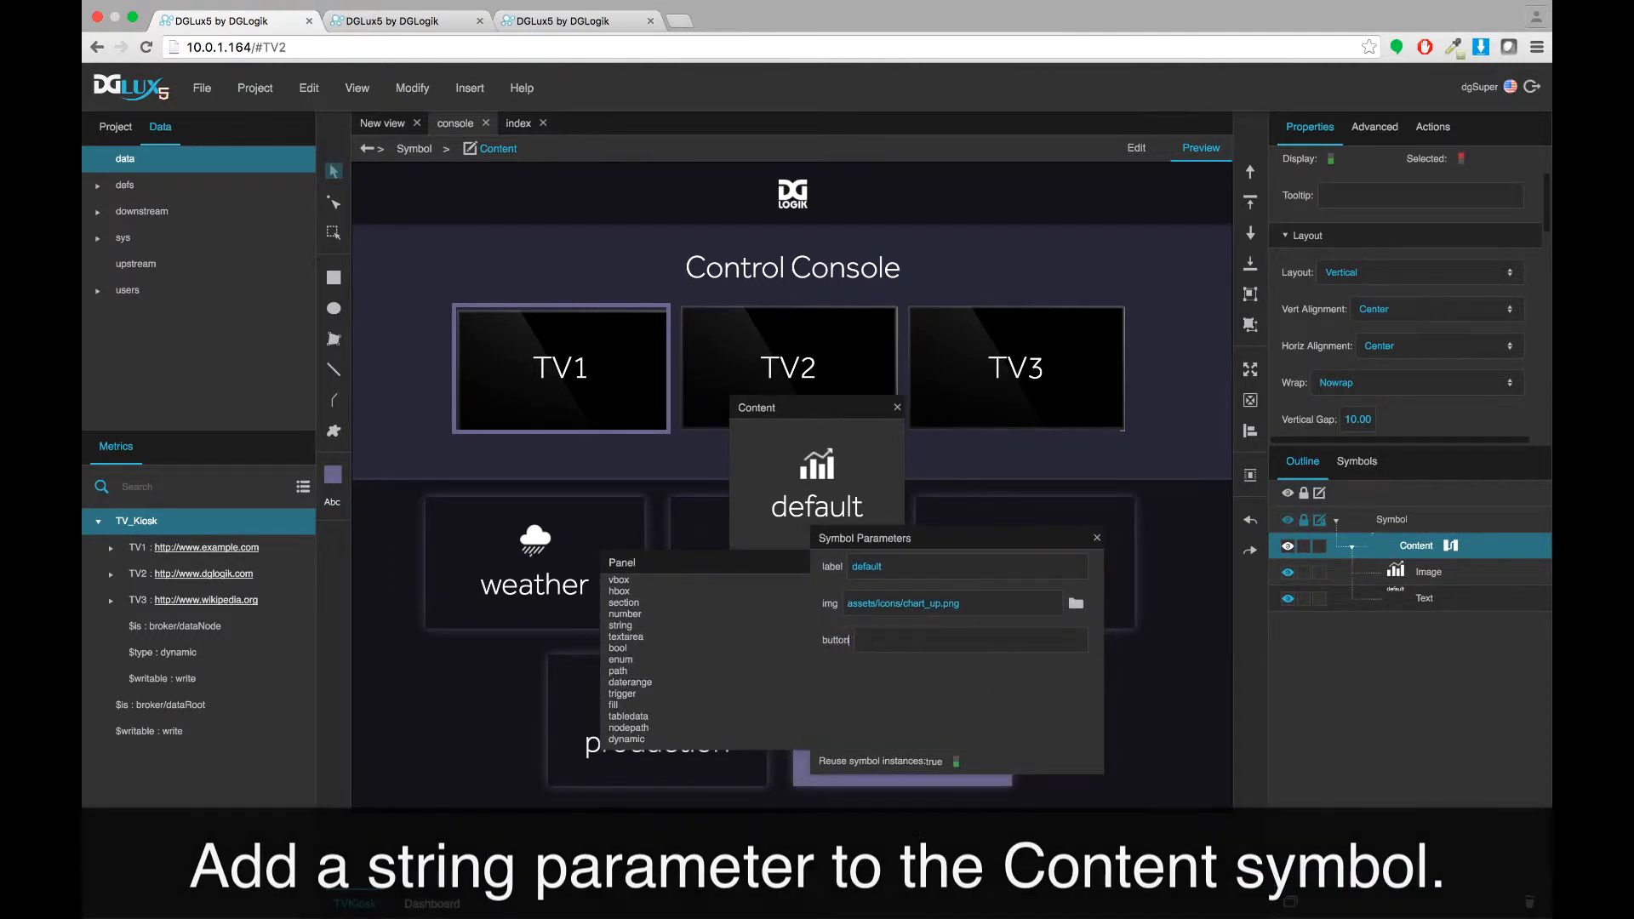
click(1097, 539)
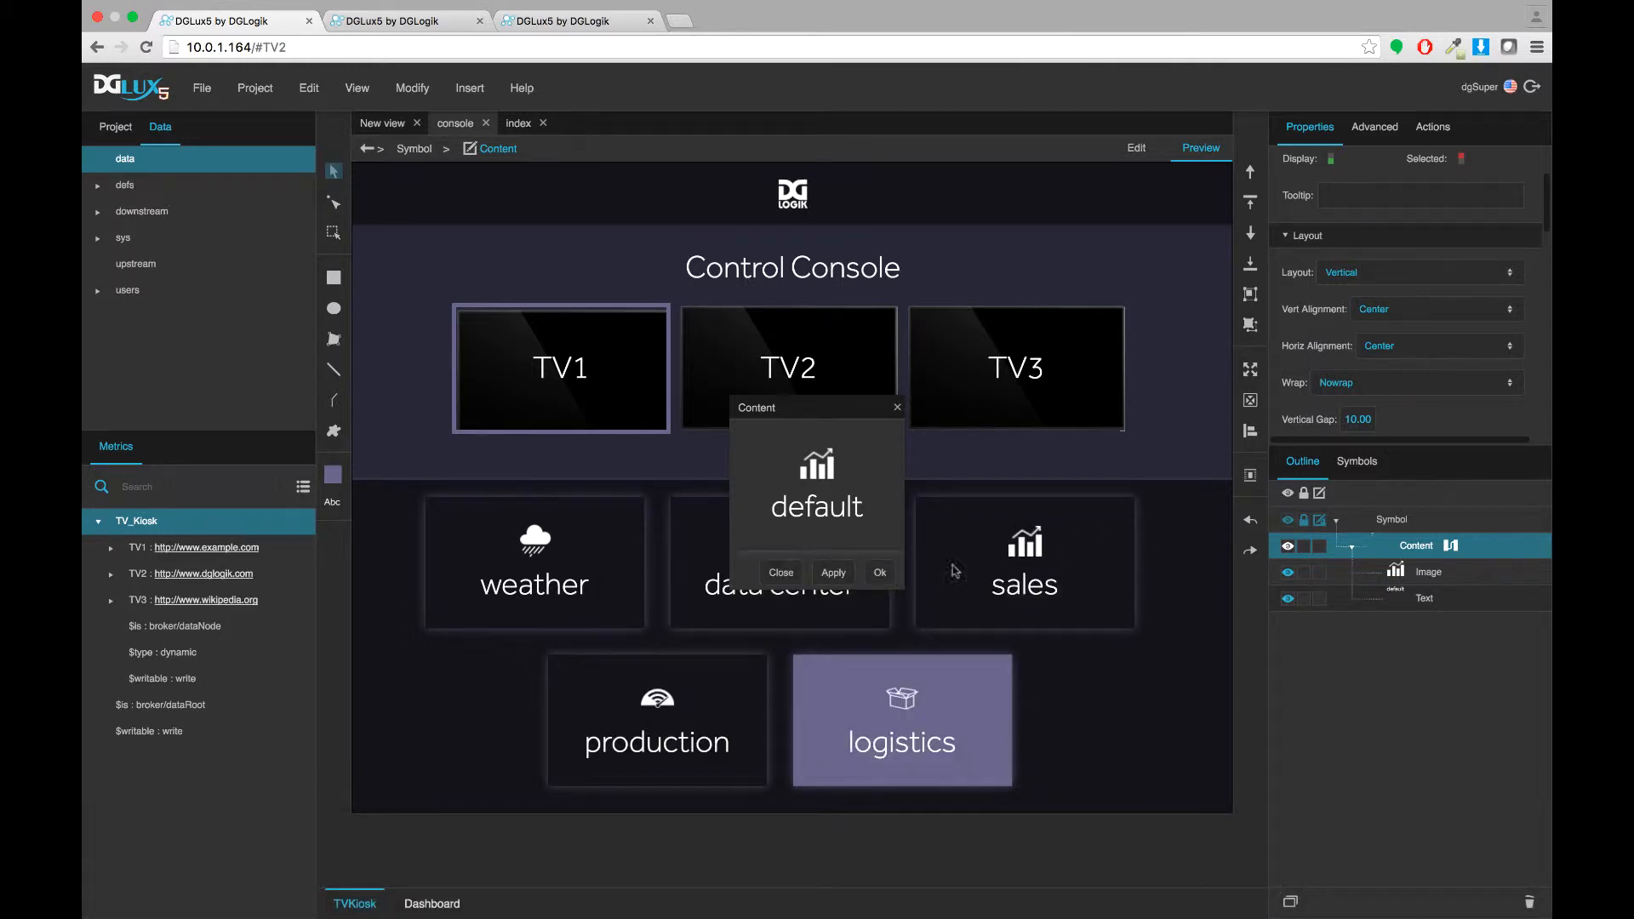
Step: Confirm the Content symbol edits, exit full screen and switch to the TV Kiosk text file listing the content button URLs
click(879, 574)
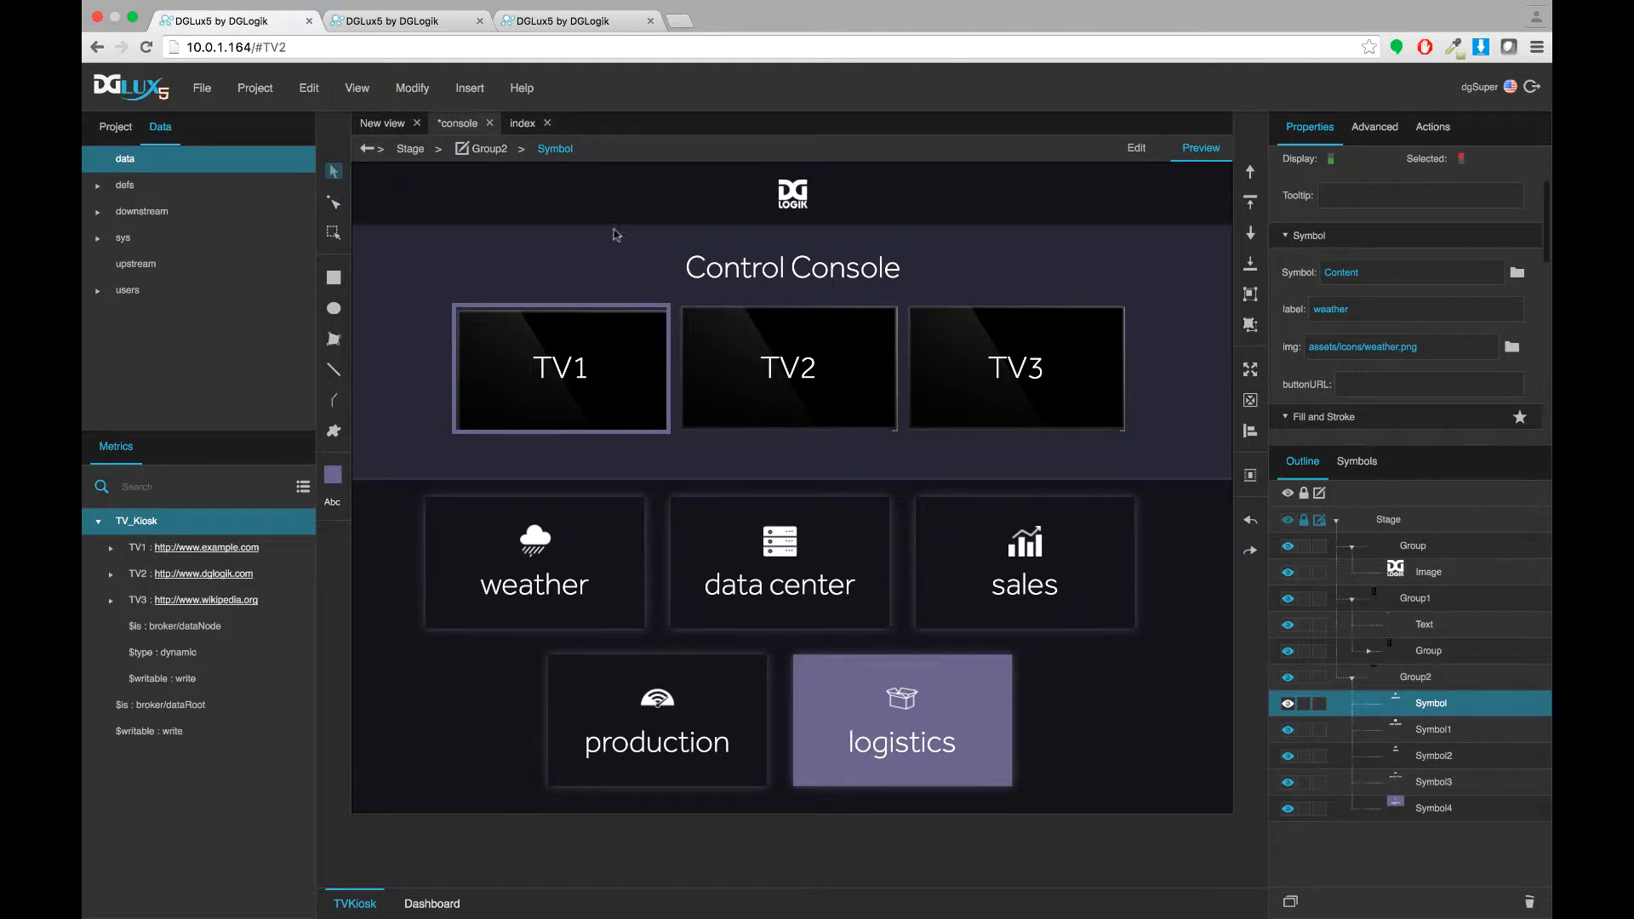
click(278, 10)
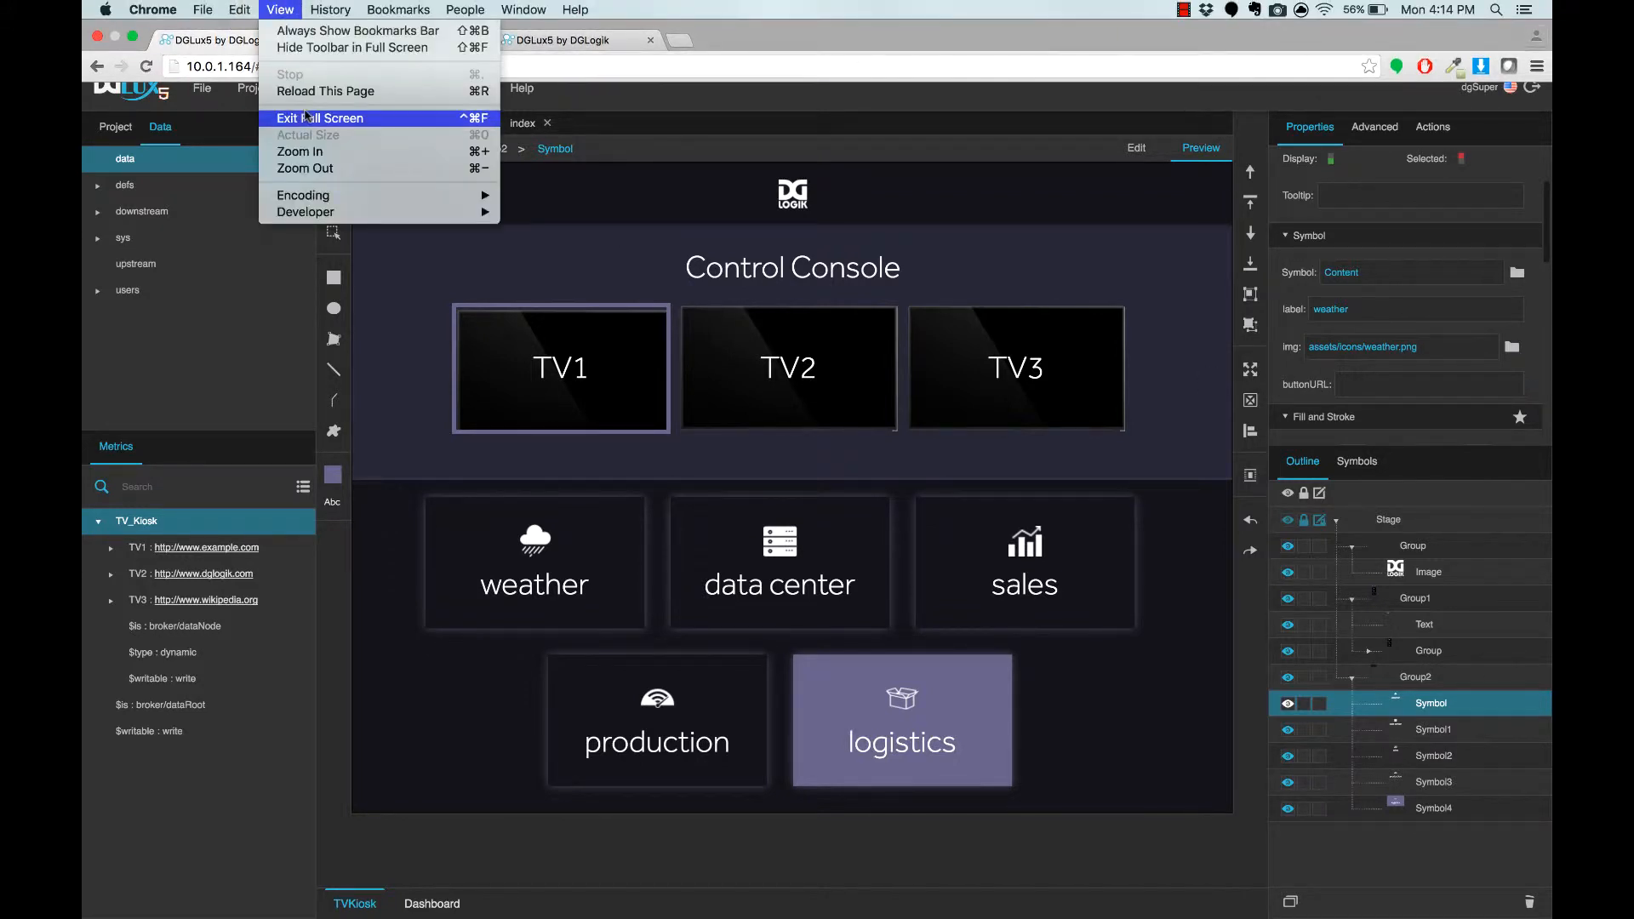
click(307, 116)
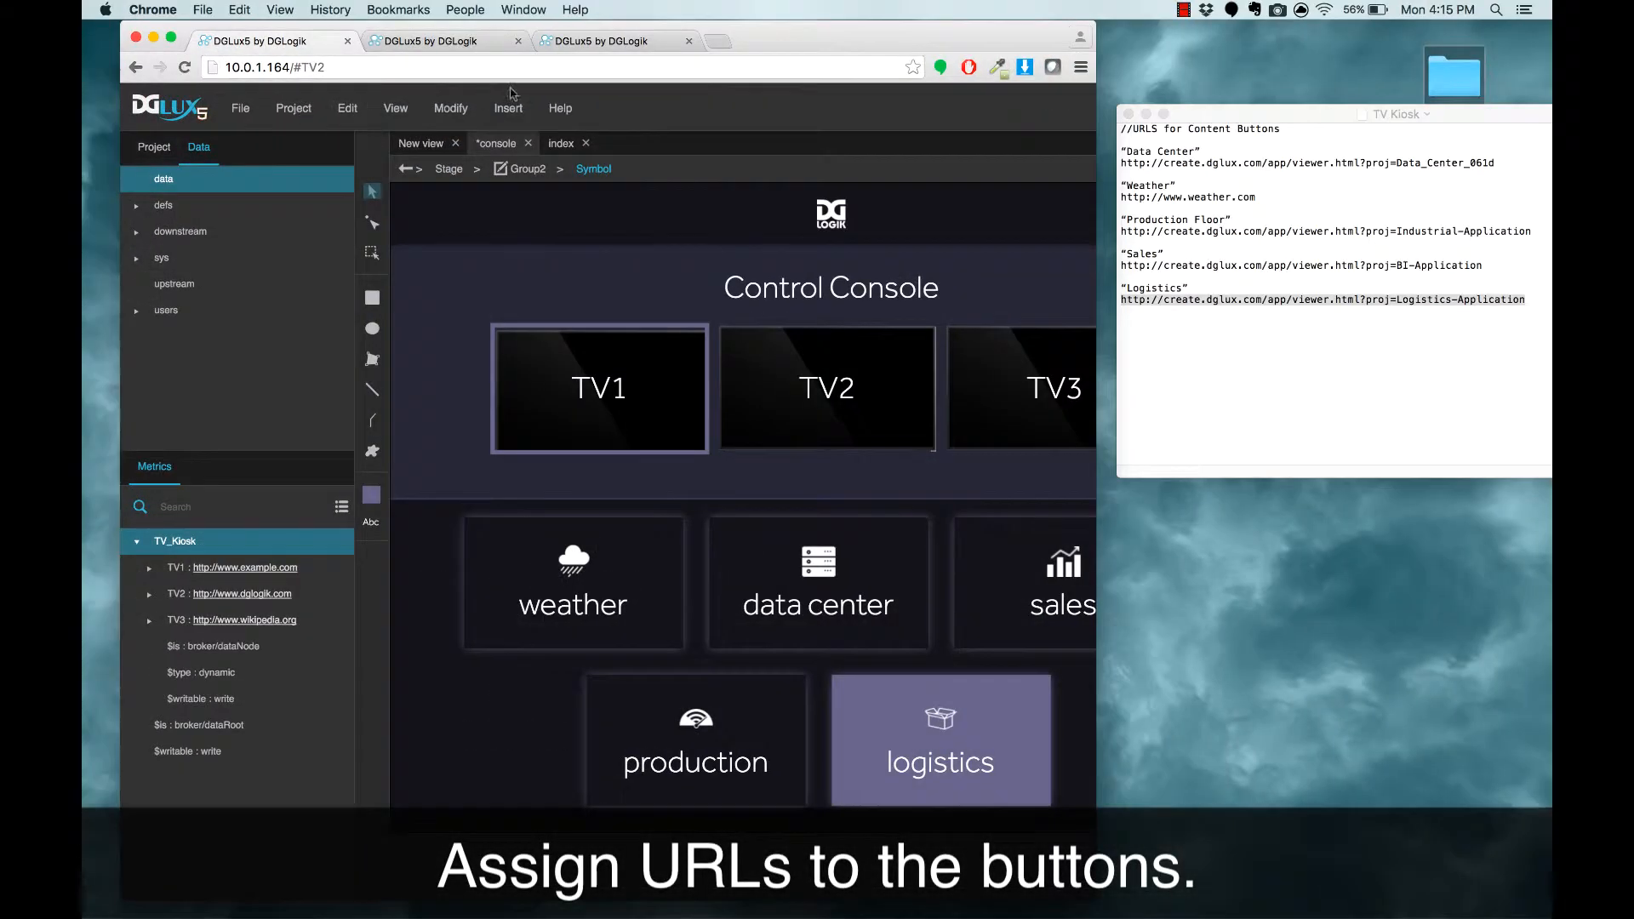
click(1164, 287)
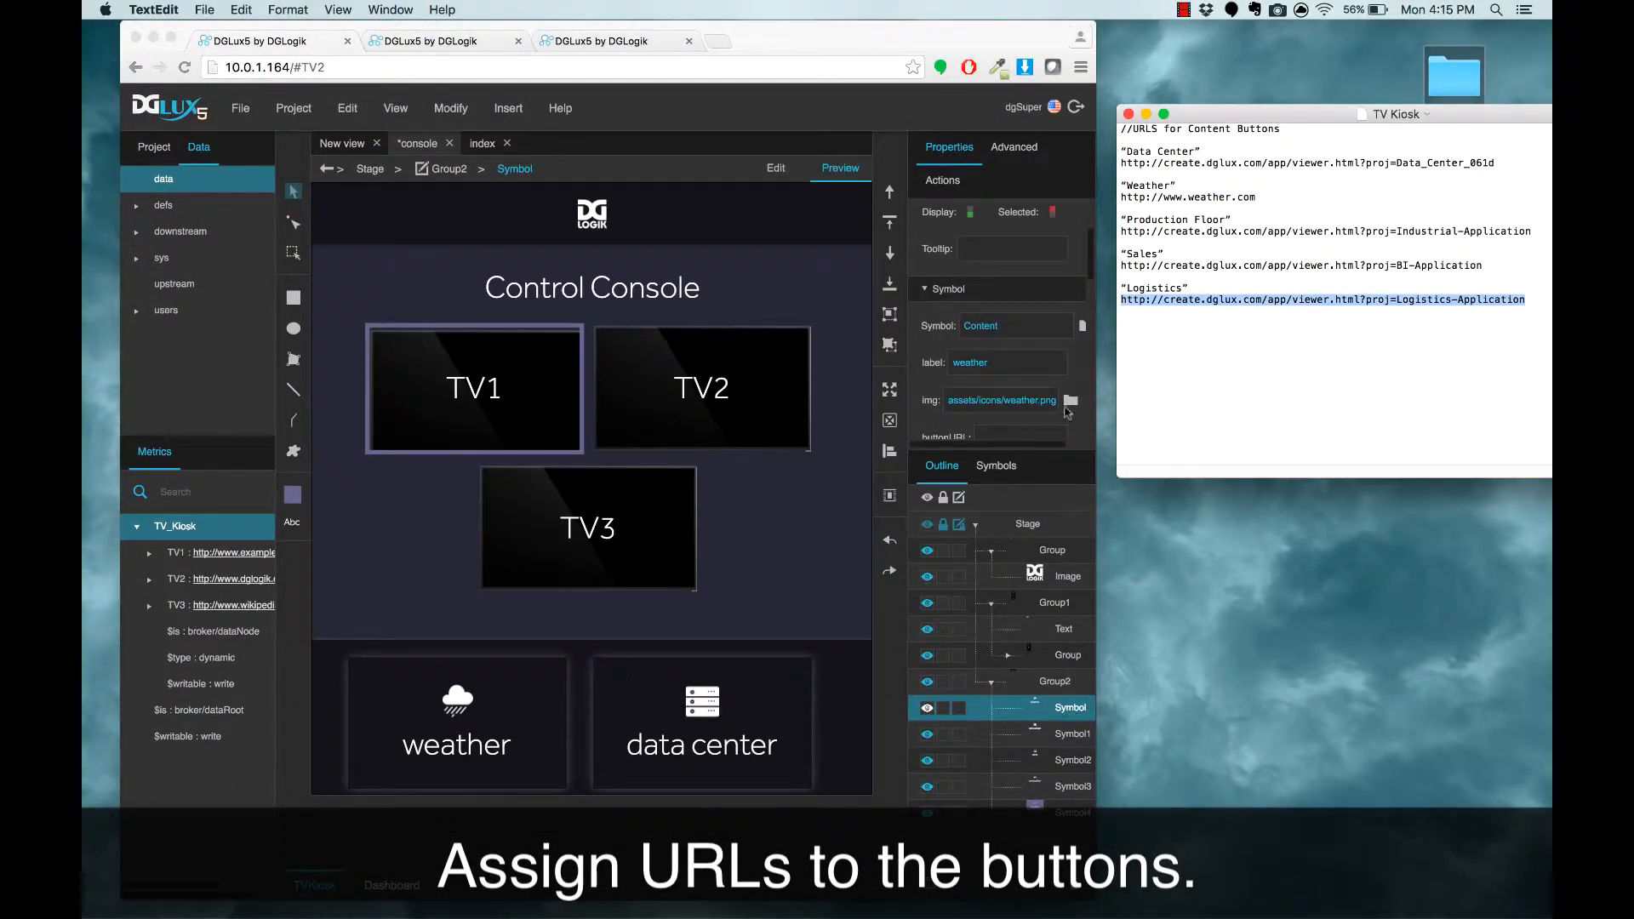
scroll(1013, 407, down, 2)
drag(1257, 198, 1121, 197)
key(super+c)
click(1253, 197)
click(1001, 364)
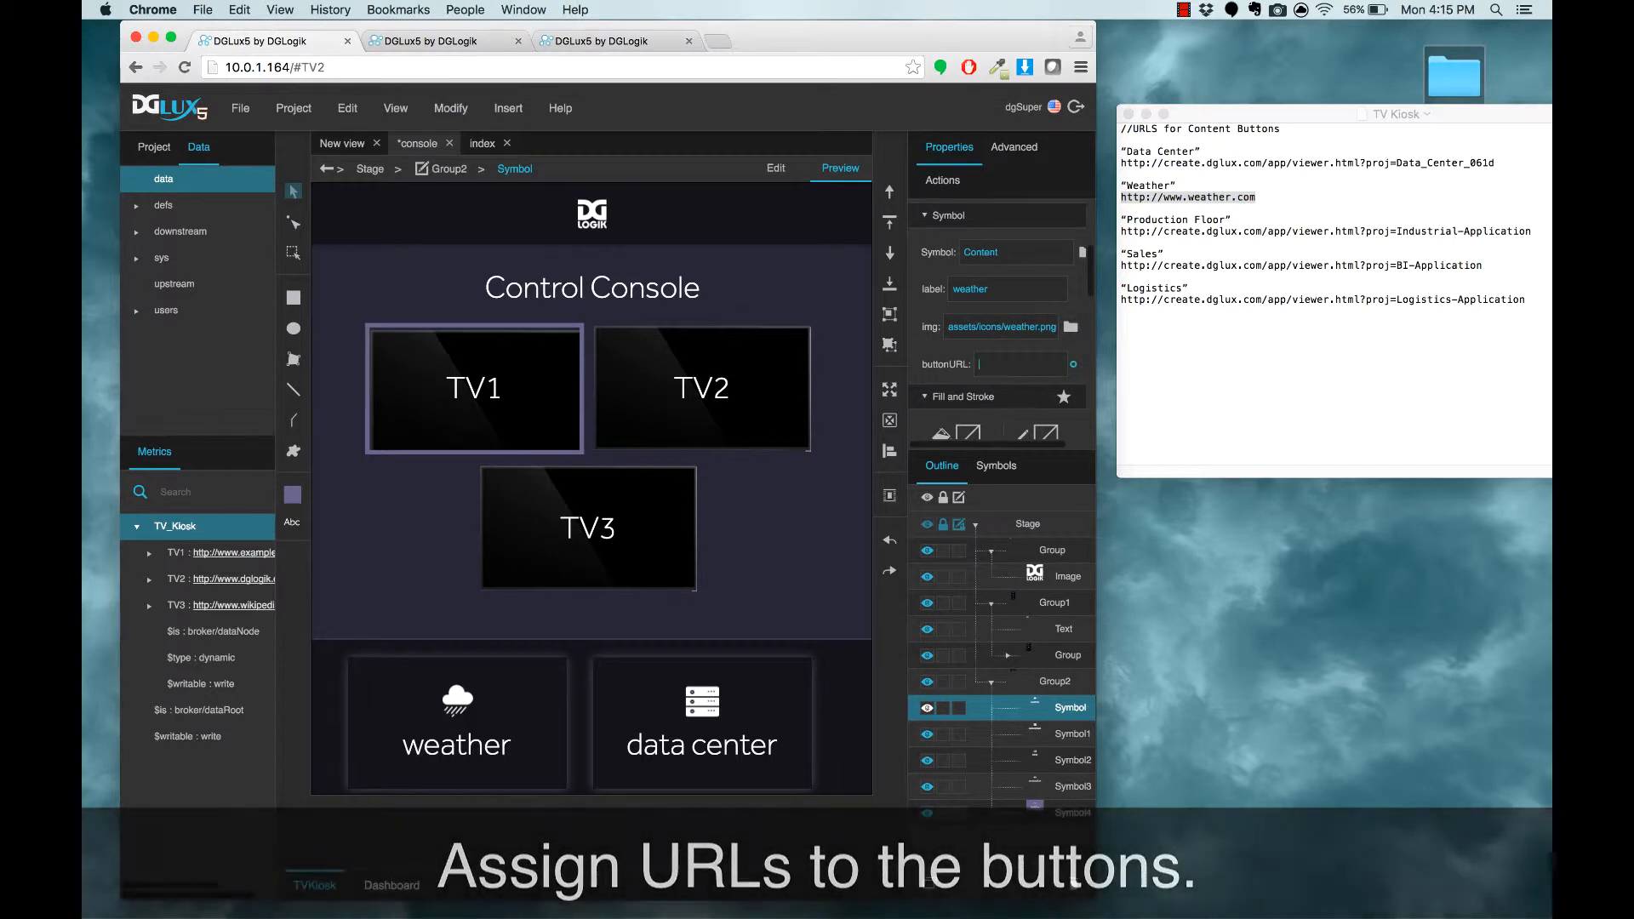
key(super+v)
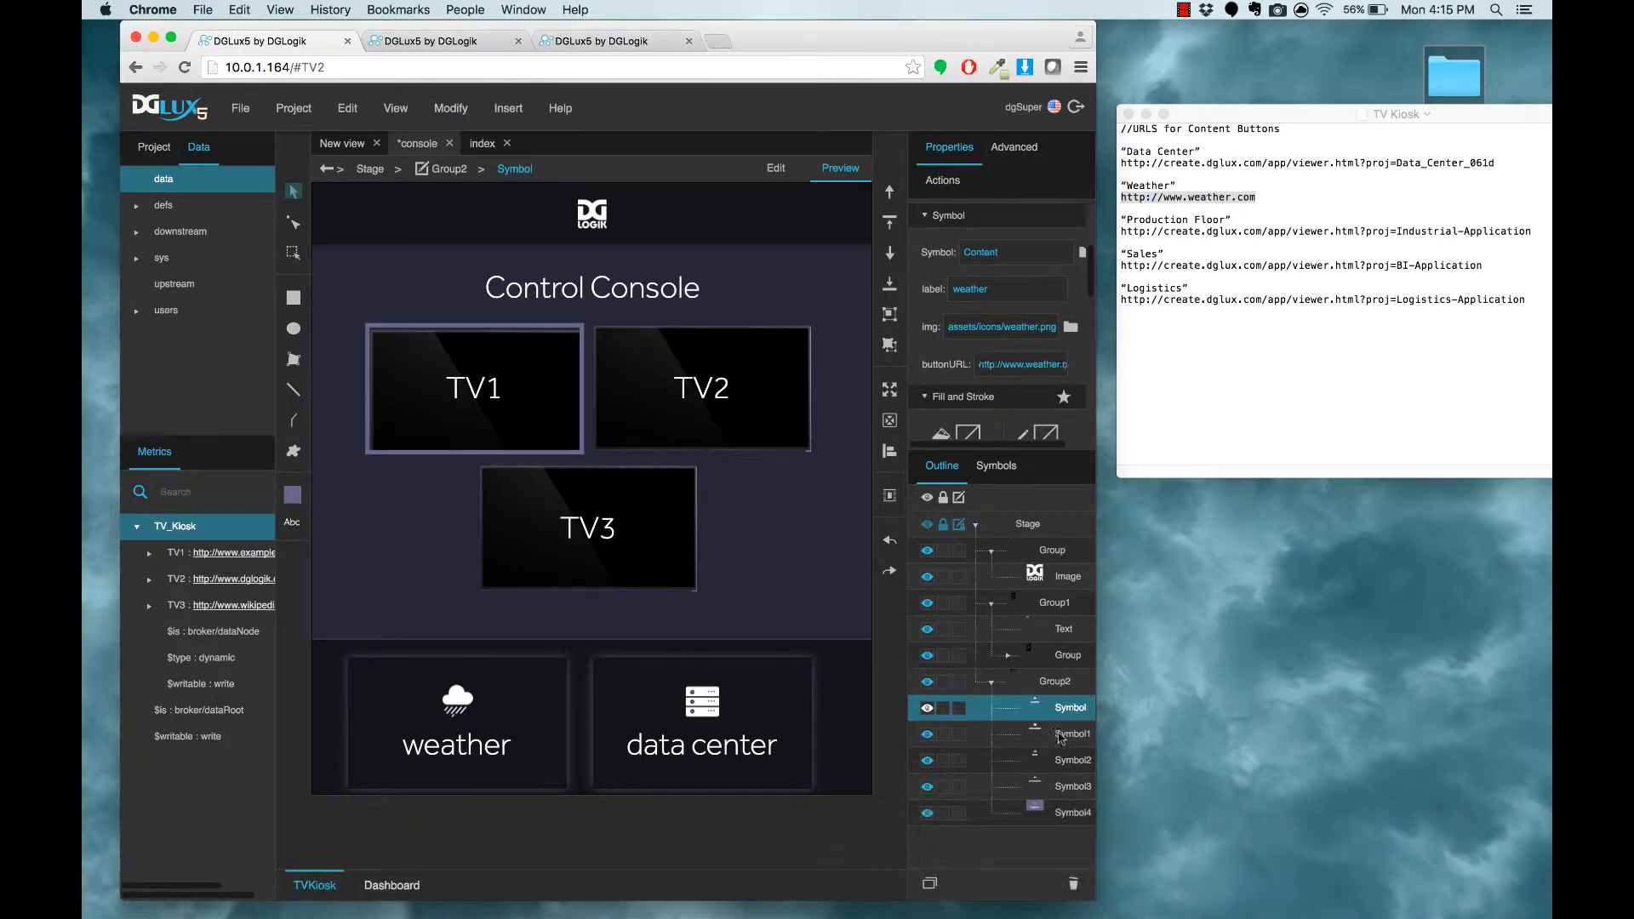
click(1063, 737)
click(1256, 208)
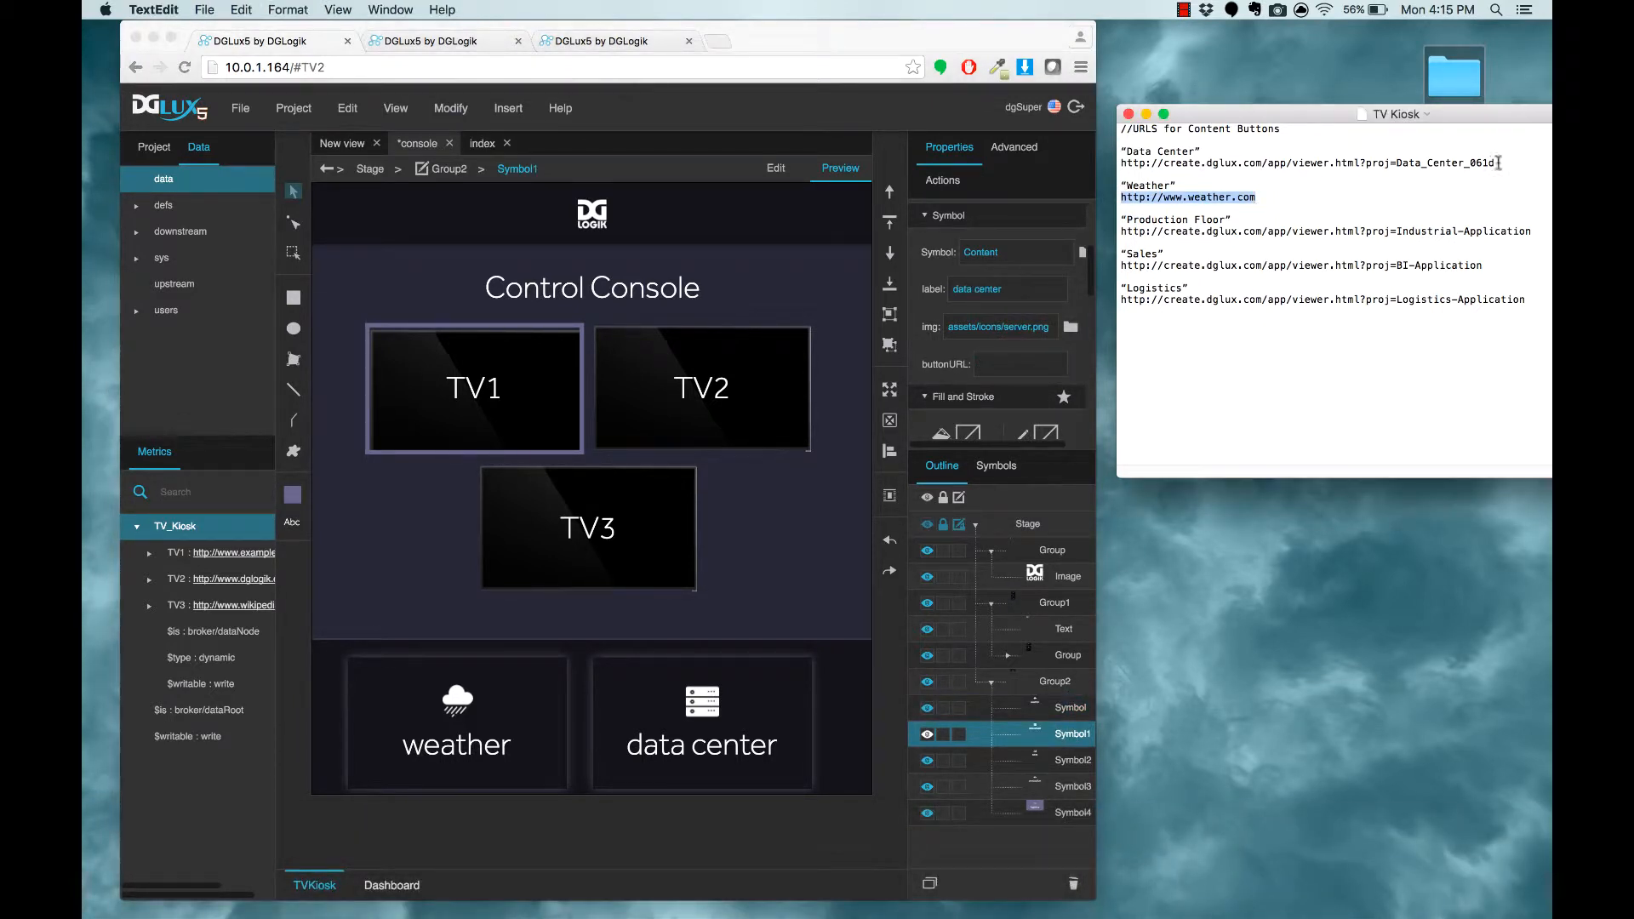
drag(1499, 163, 1120, 162)
key(super+c)
scroll(993, 344, down, 1)
click(993, 345)
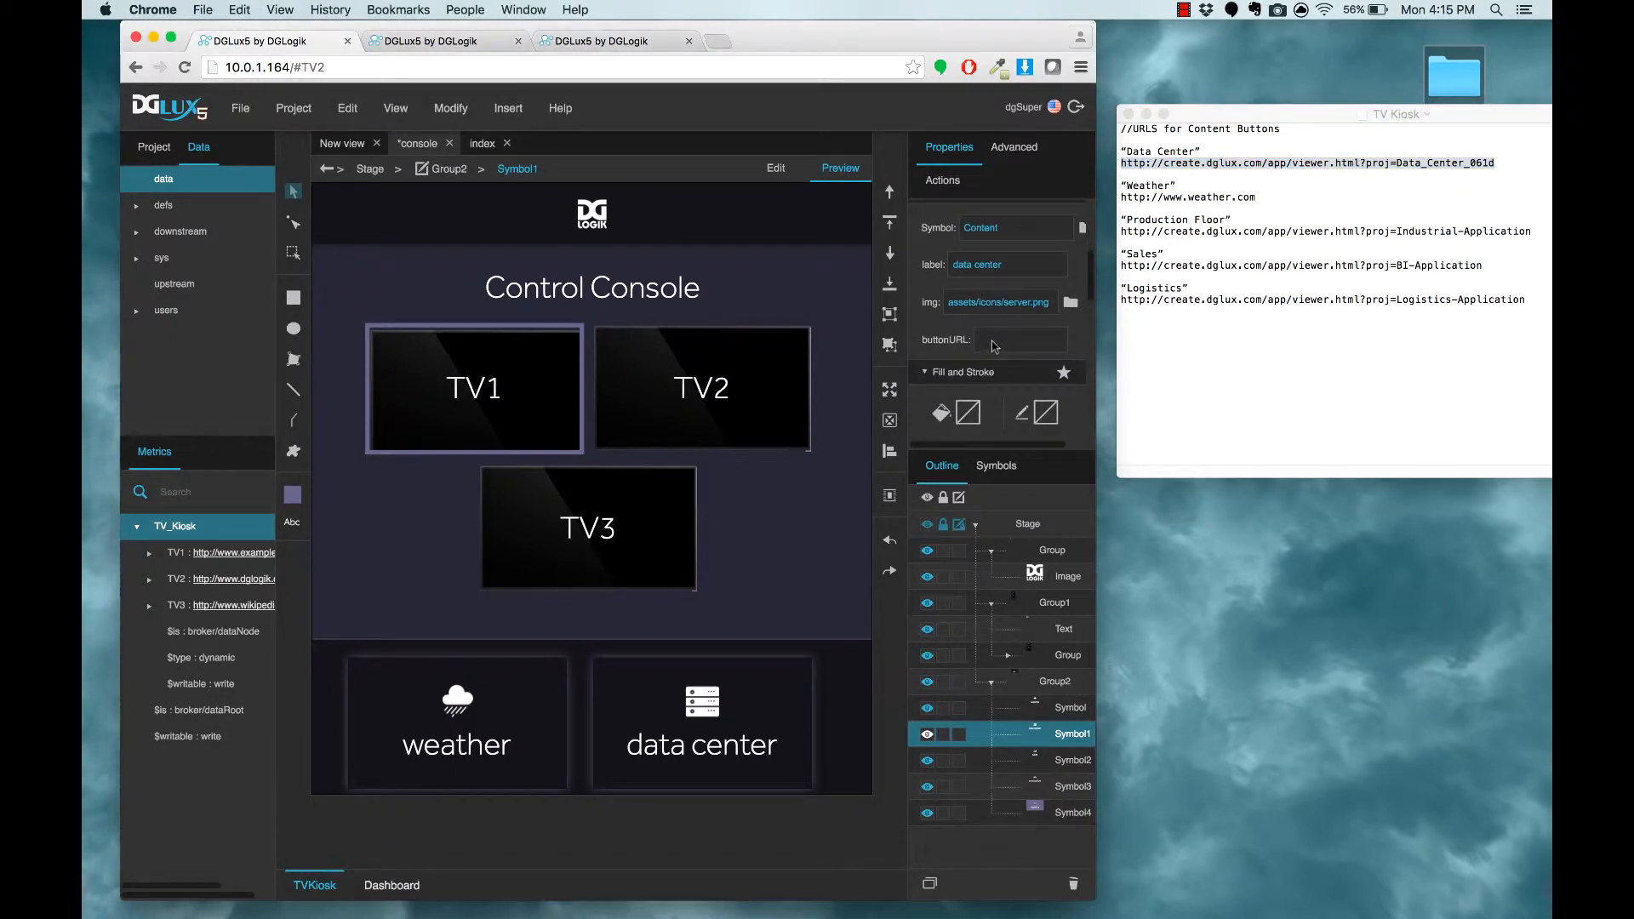
key(super+v)
click(1232, 226)
click(1065, 765)
click(1063, 762)
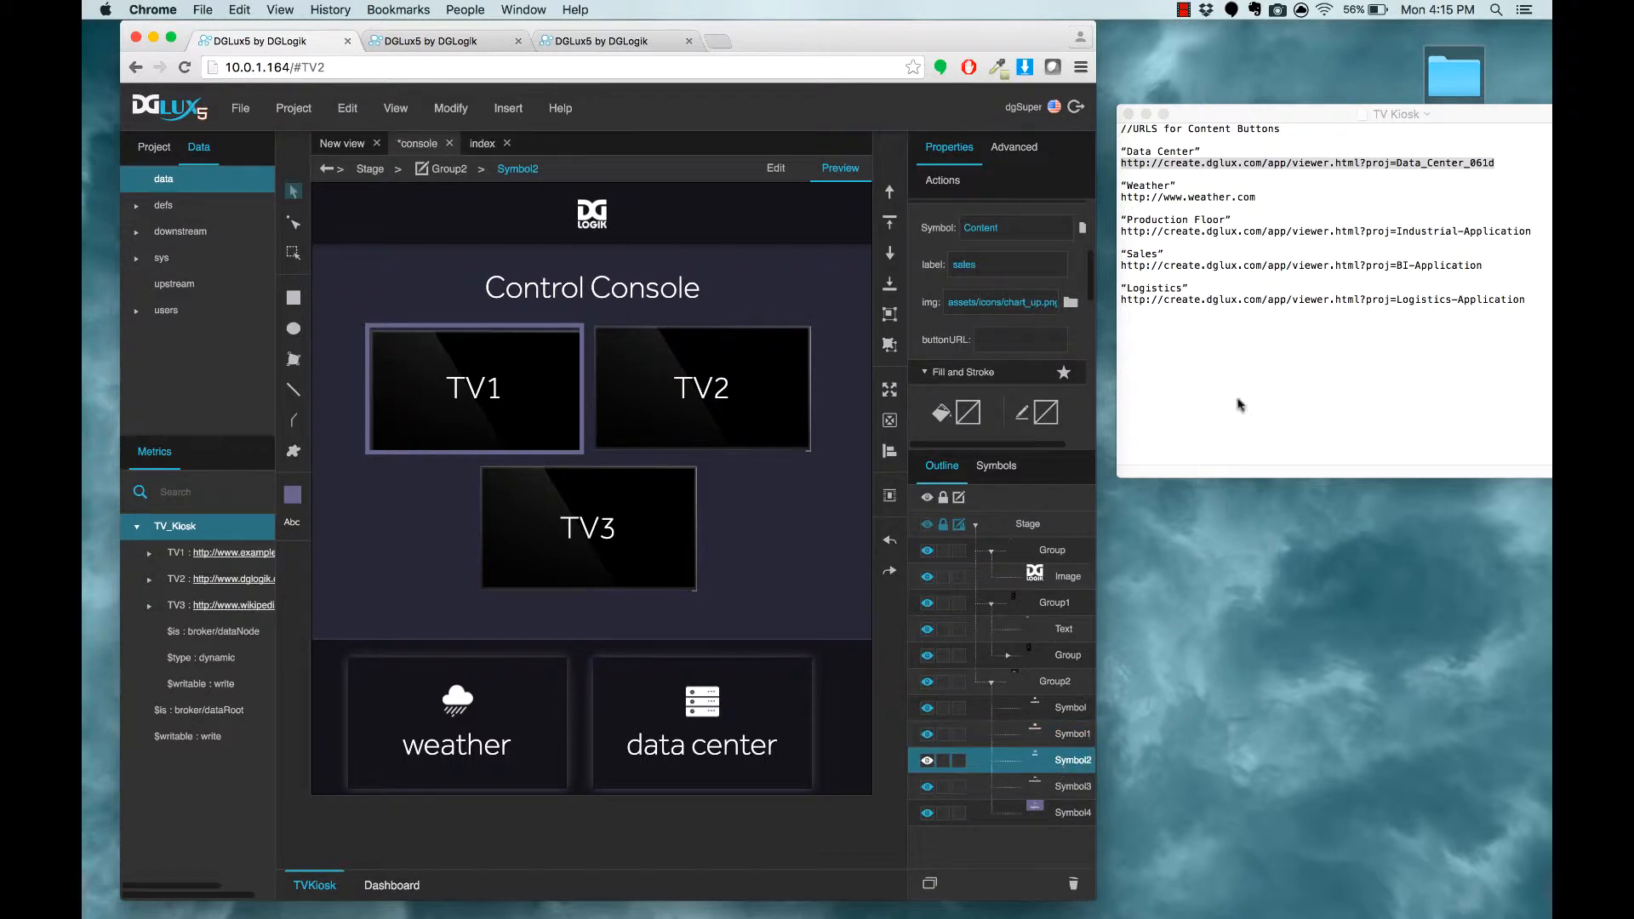
click(1481, 260)
drag(1486, 259, 1083, 261)
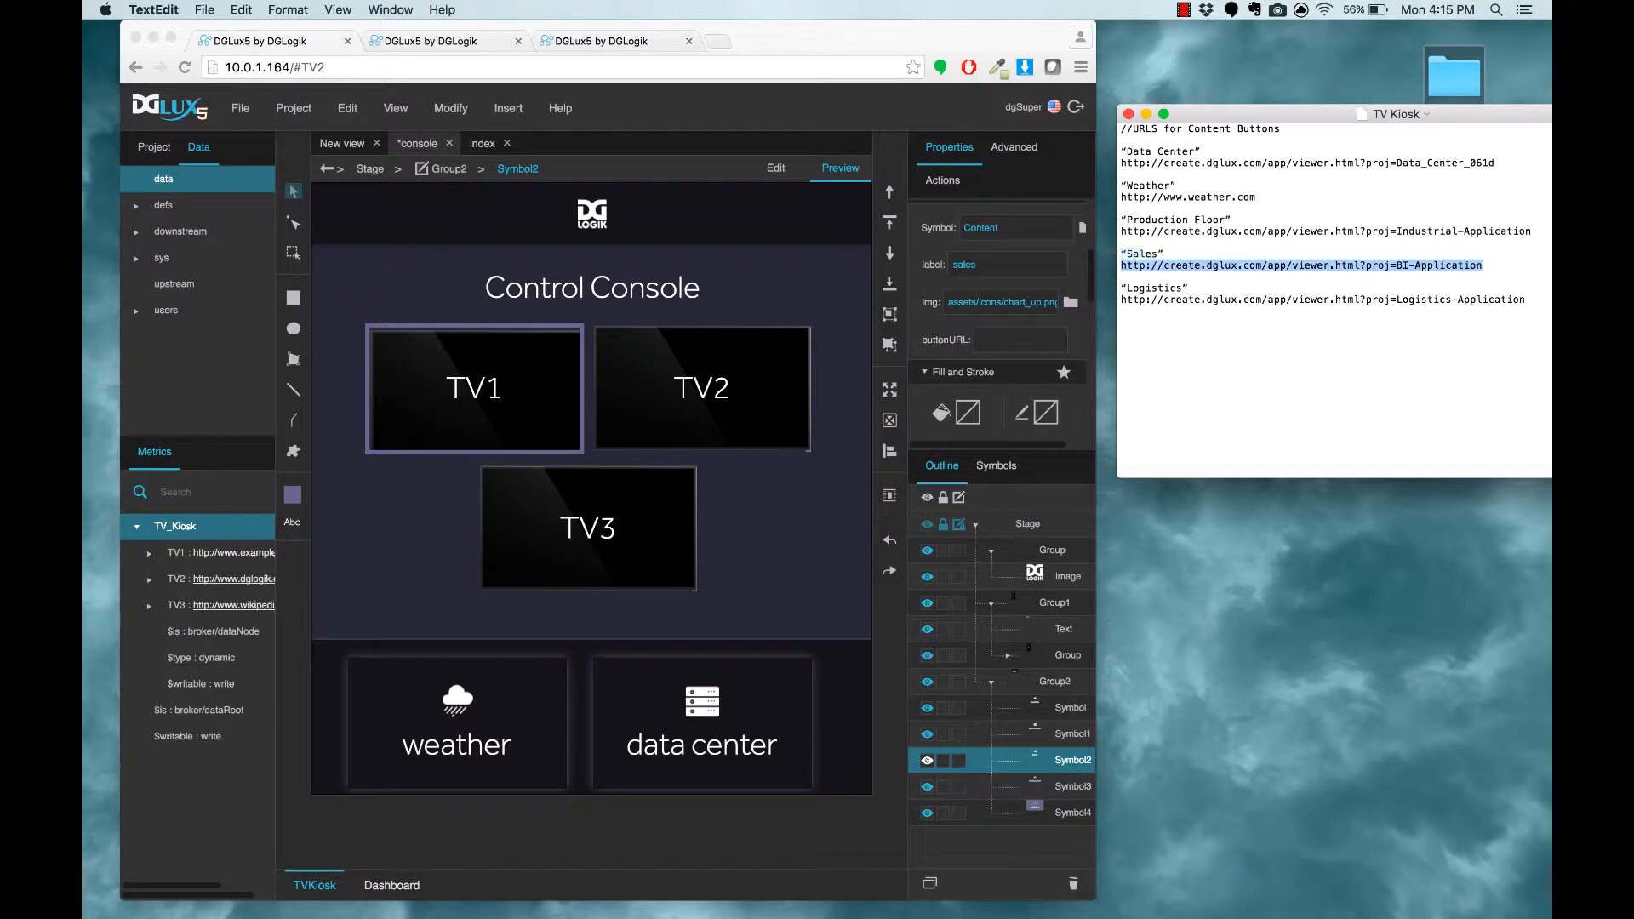
click(1021, 340)
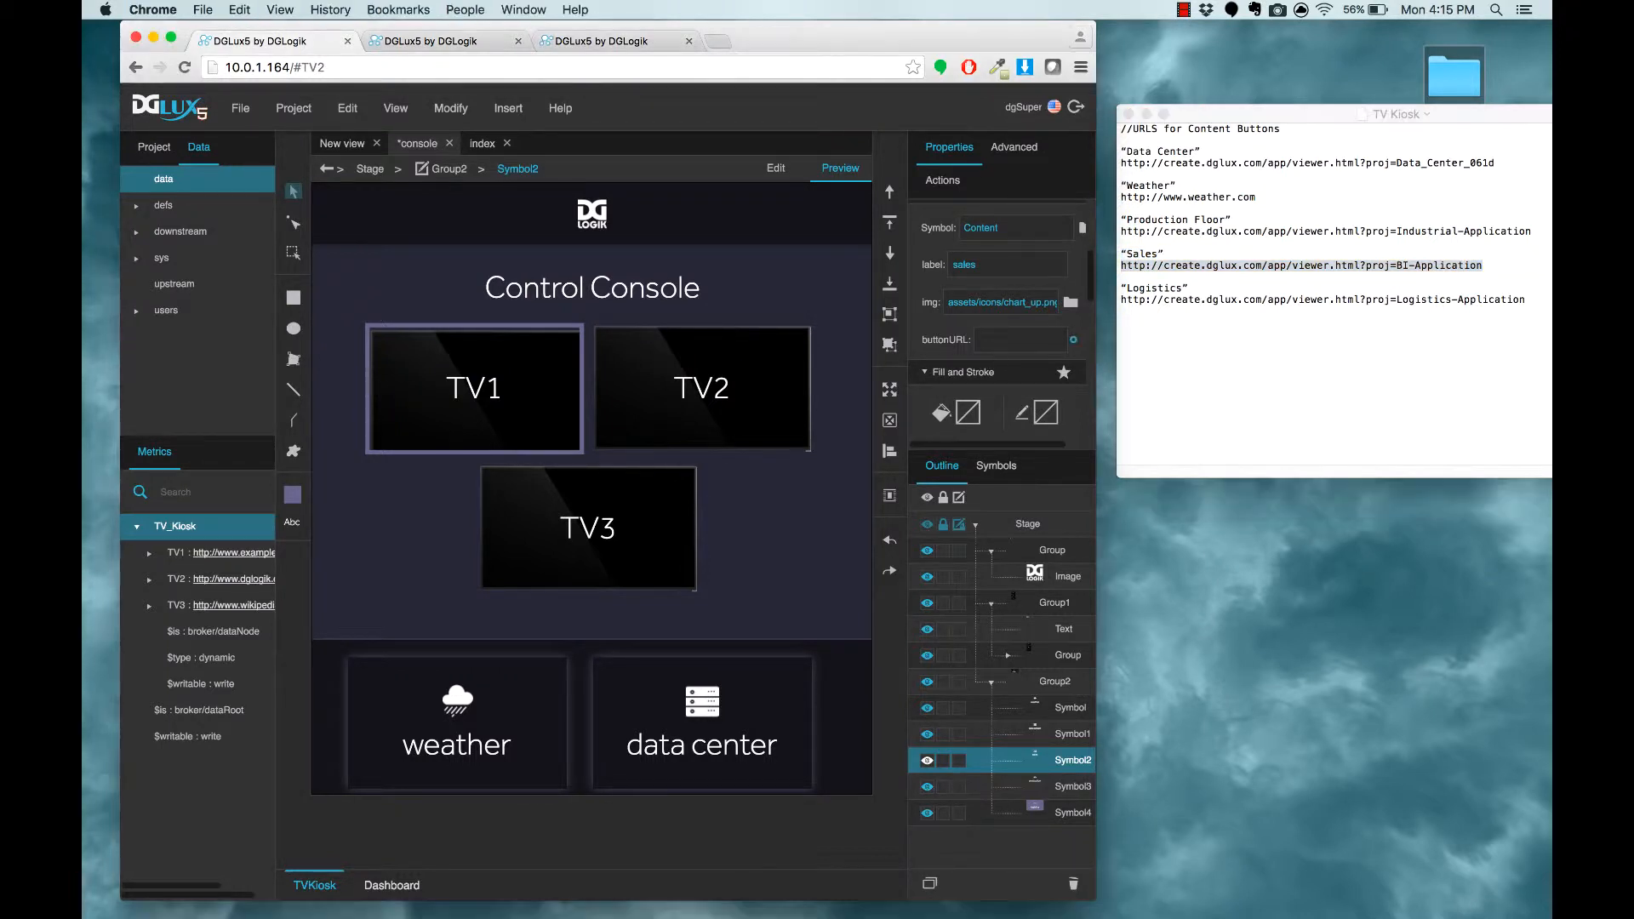
key(super+v)
Step: Fill in buttonURL for the production and logistics buttons with the Industrial-Application and Logistics-Application URLs from the text file
click(1074, 786)
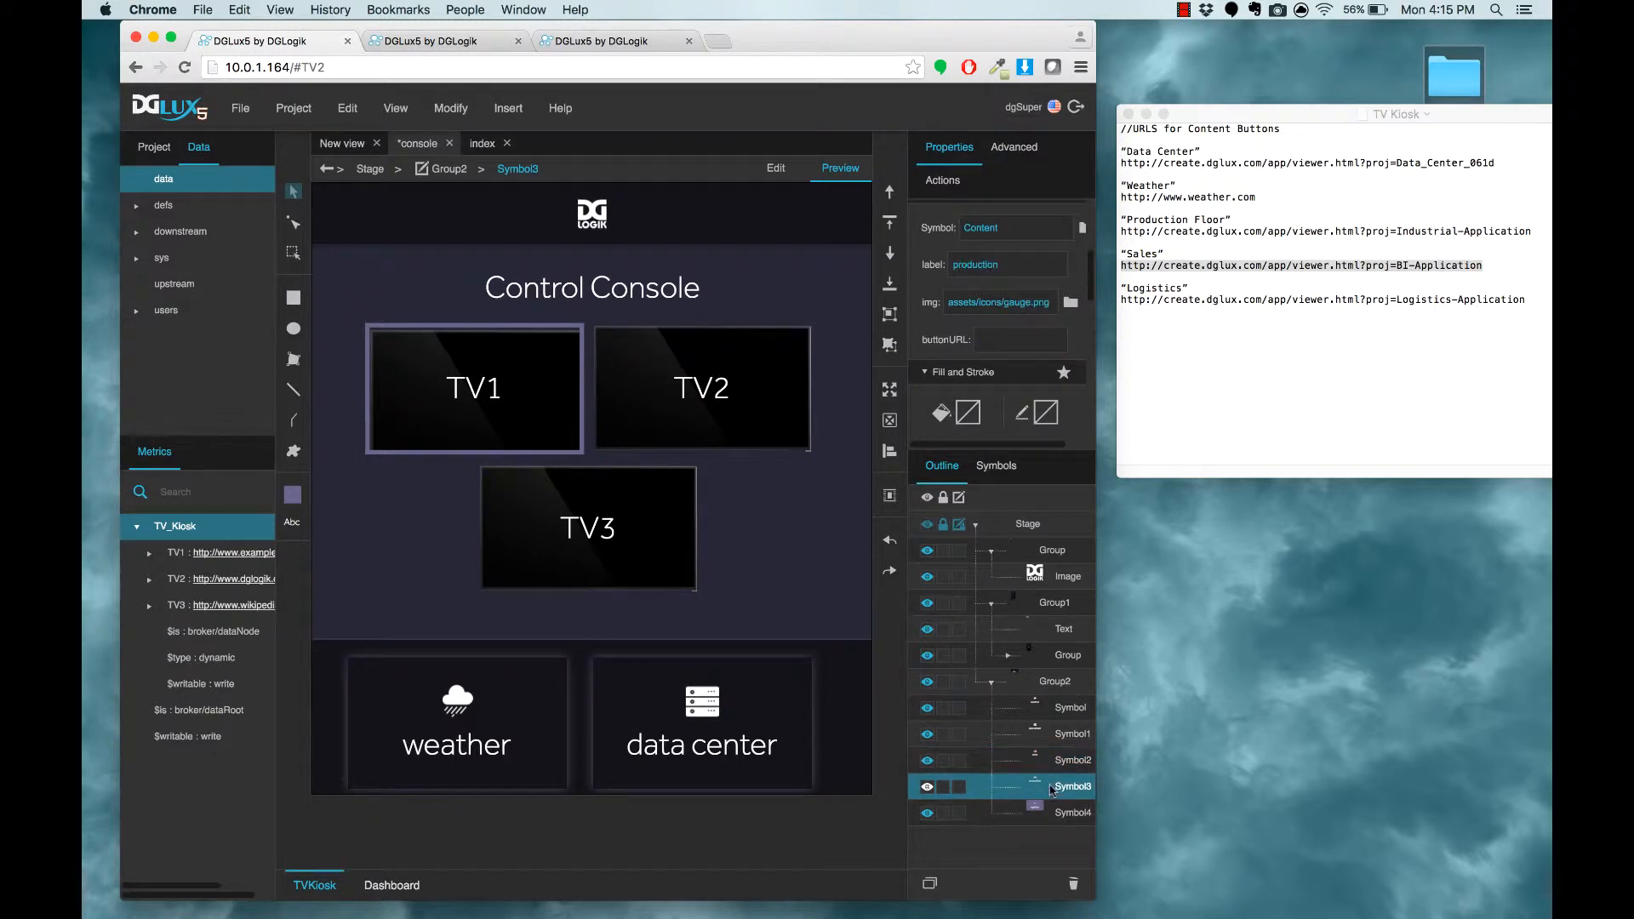
click(1179, 295)
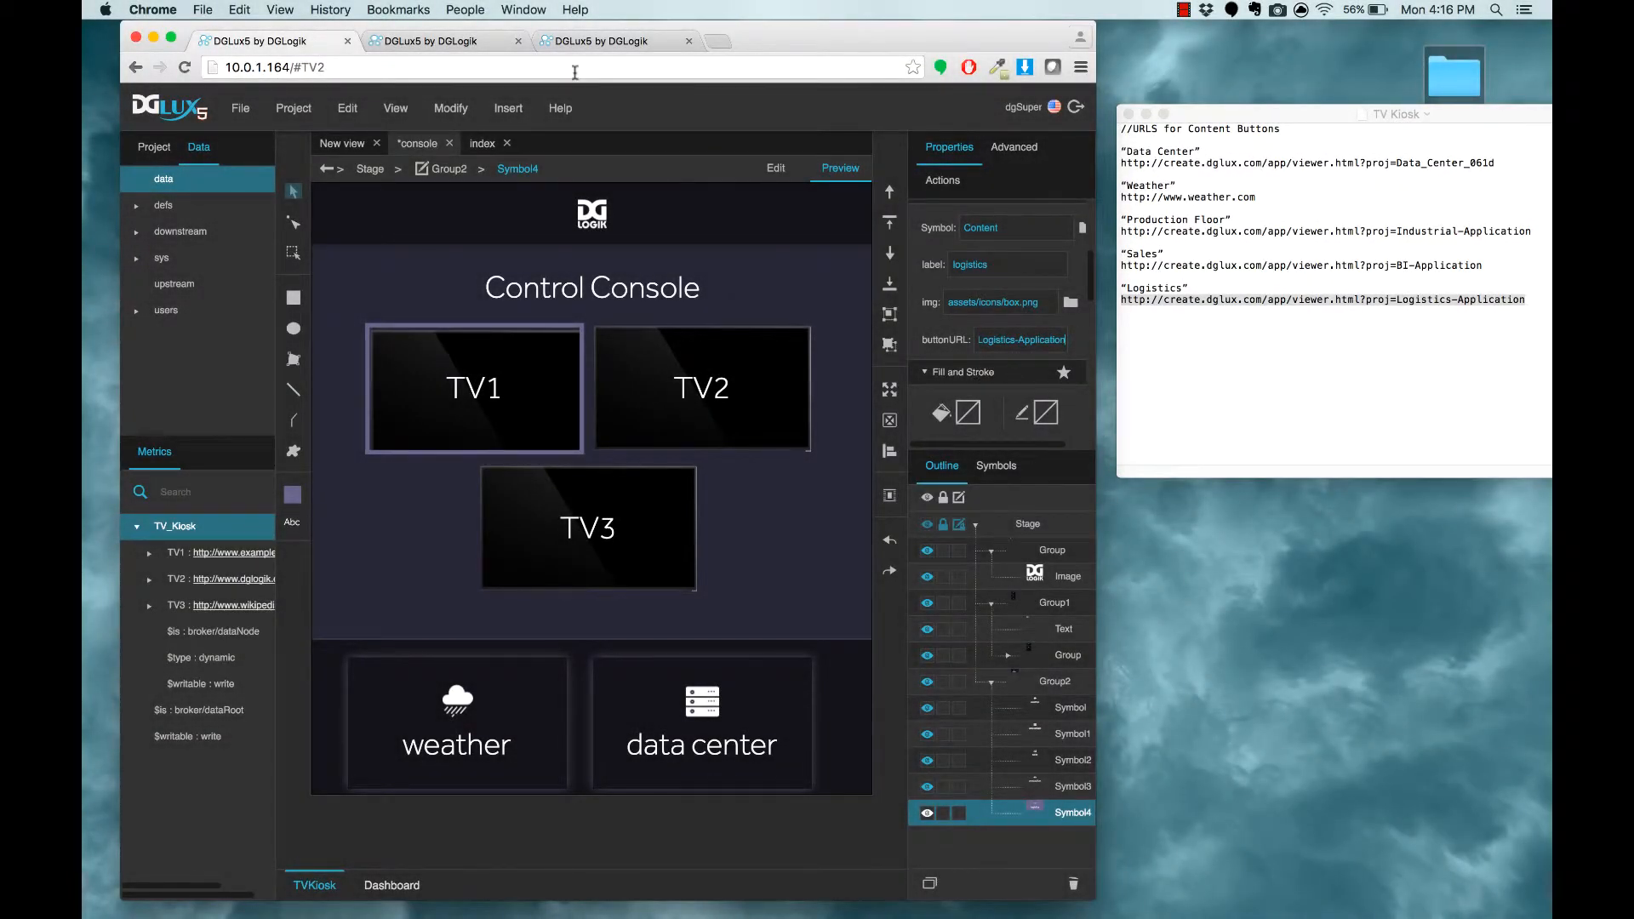
Step: Return the browser to full screen
click(339, 10)
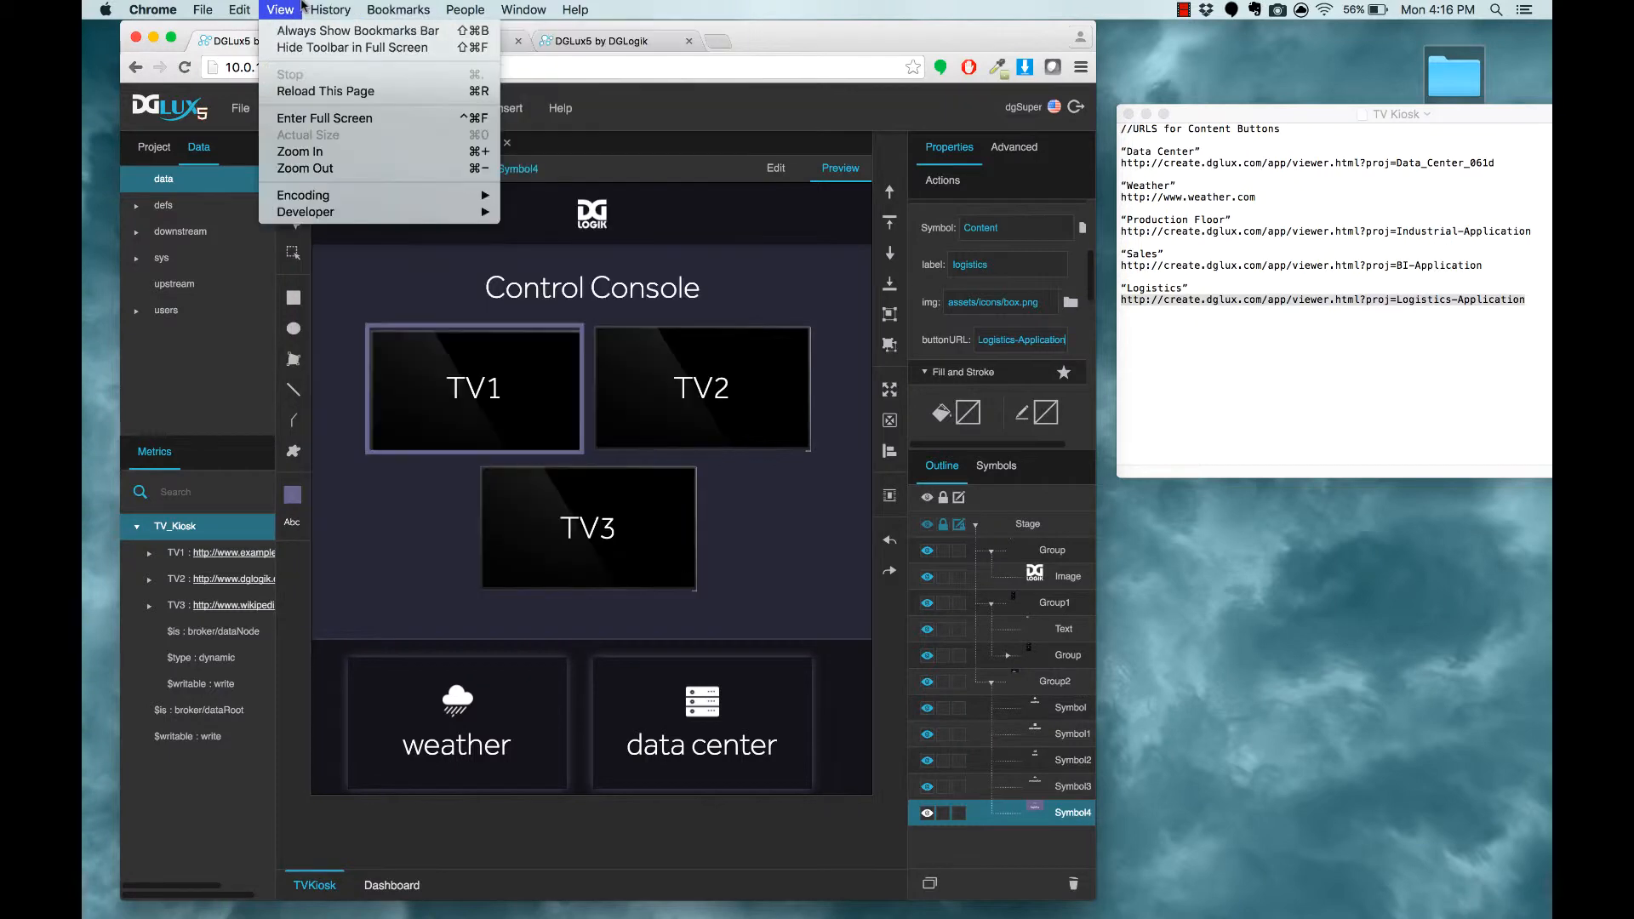
mouse_move(325, 6)
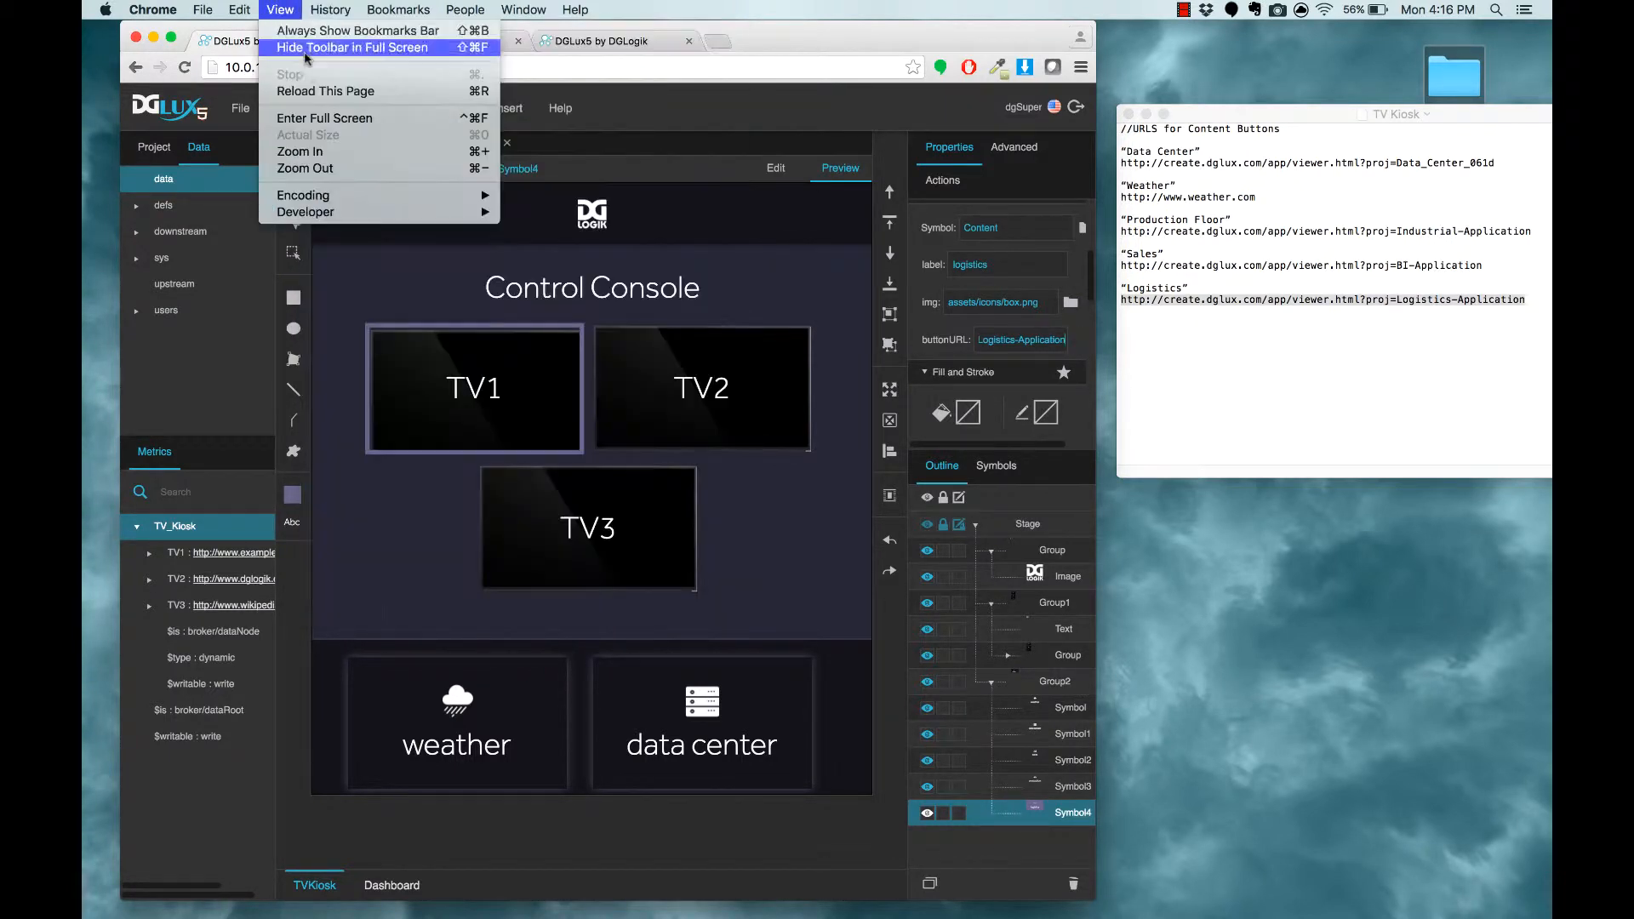
click(340, 117)
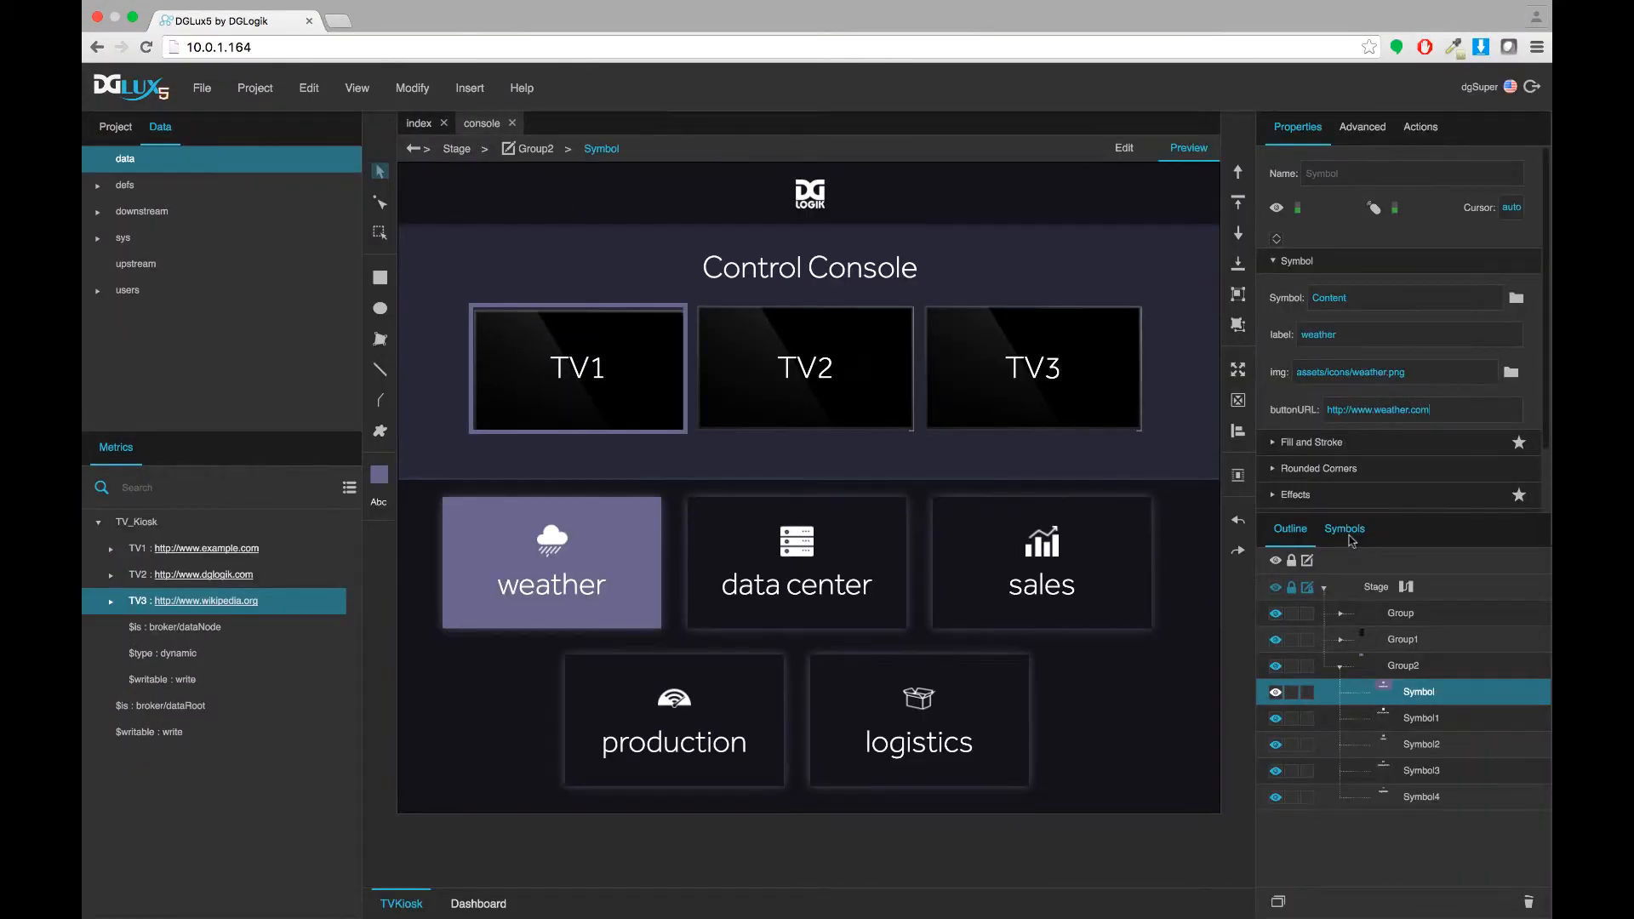
Step: Open the Content symbol for editing and open its dataflow from the outline
click(1345, 528)
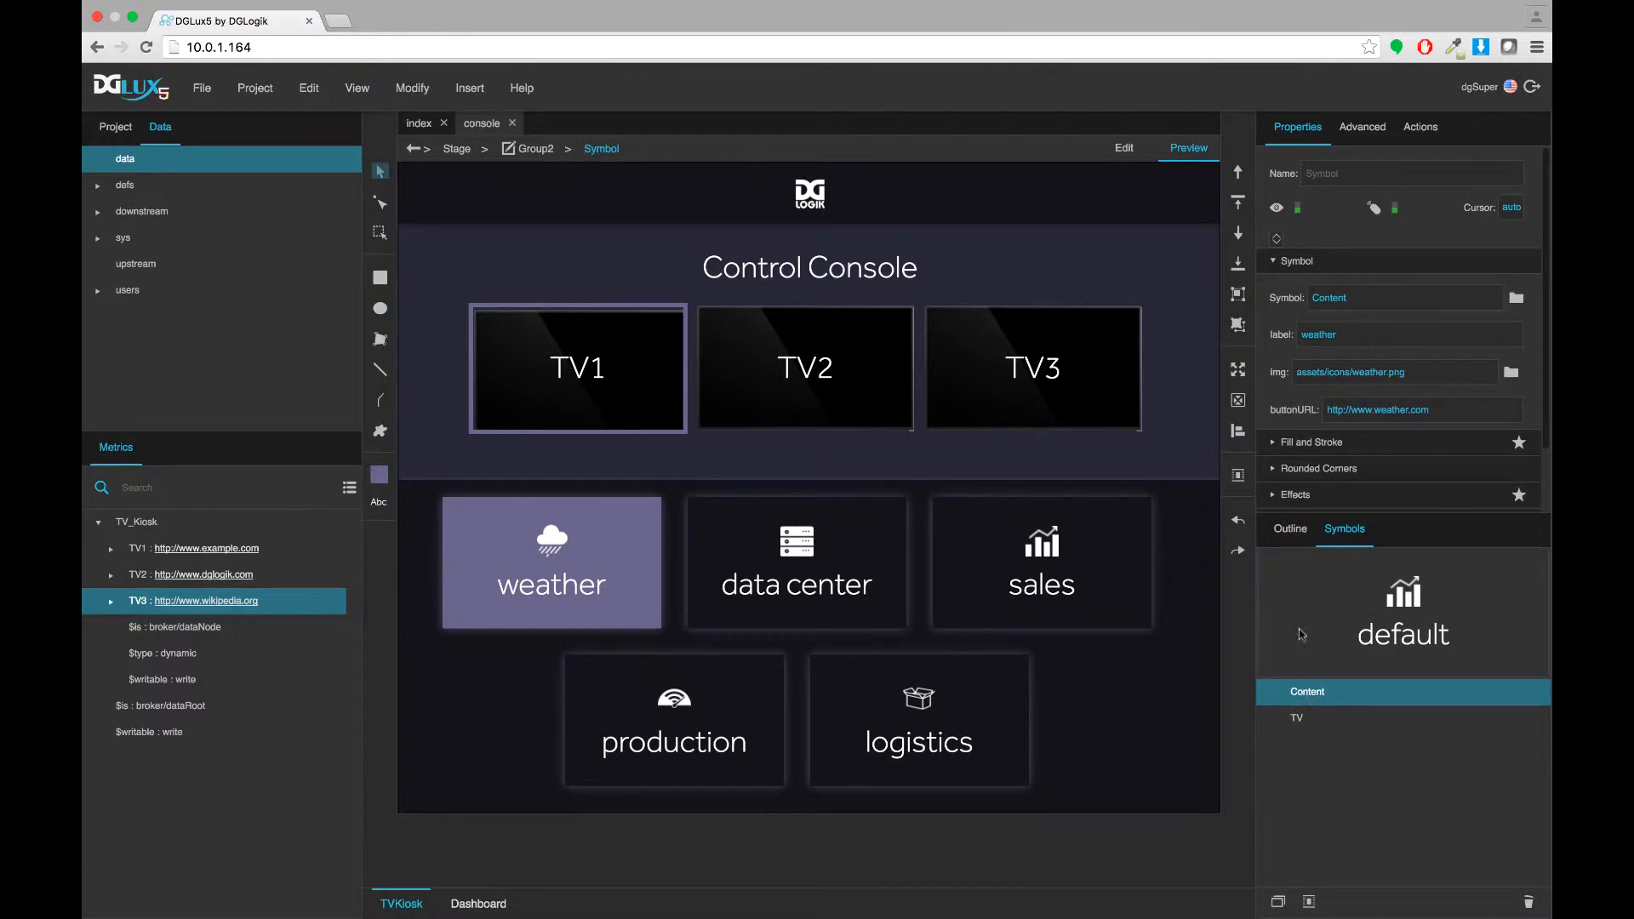
right_click(1330, 696)
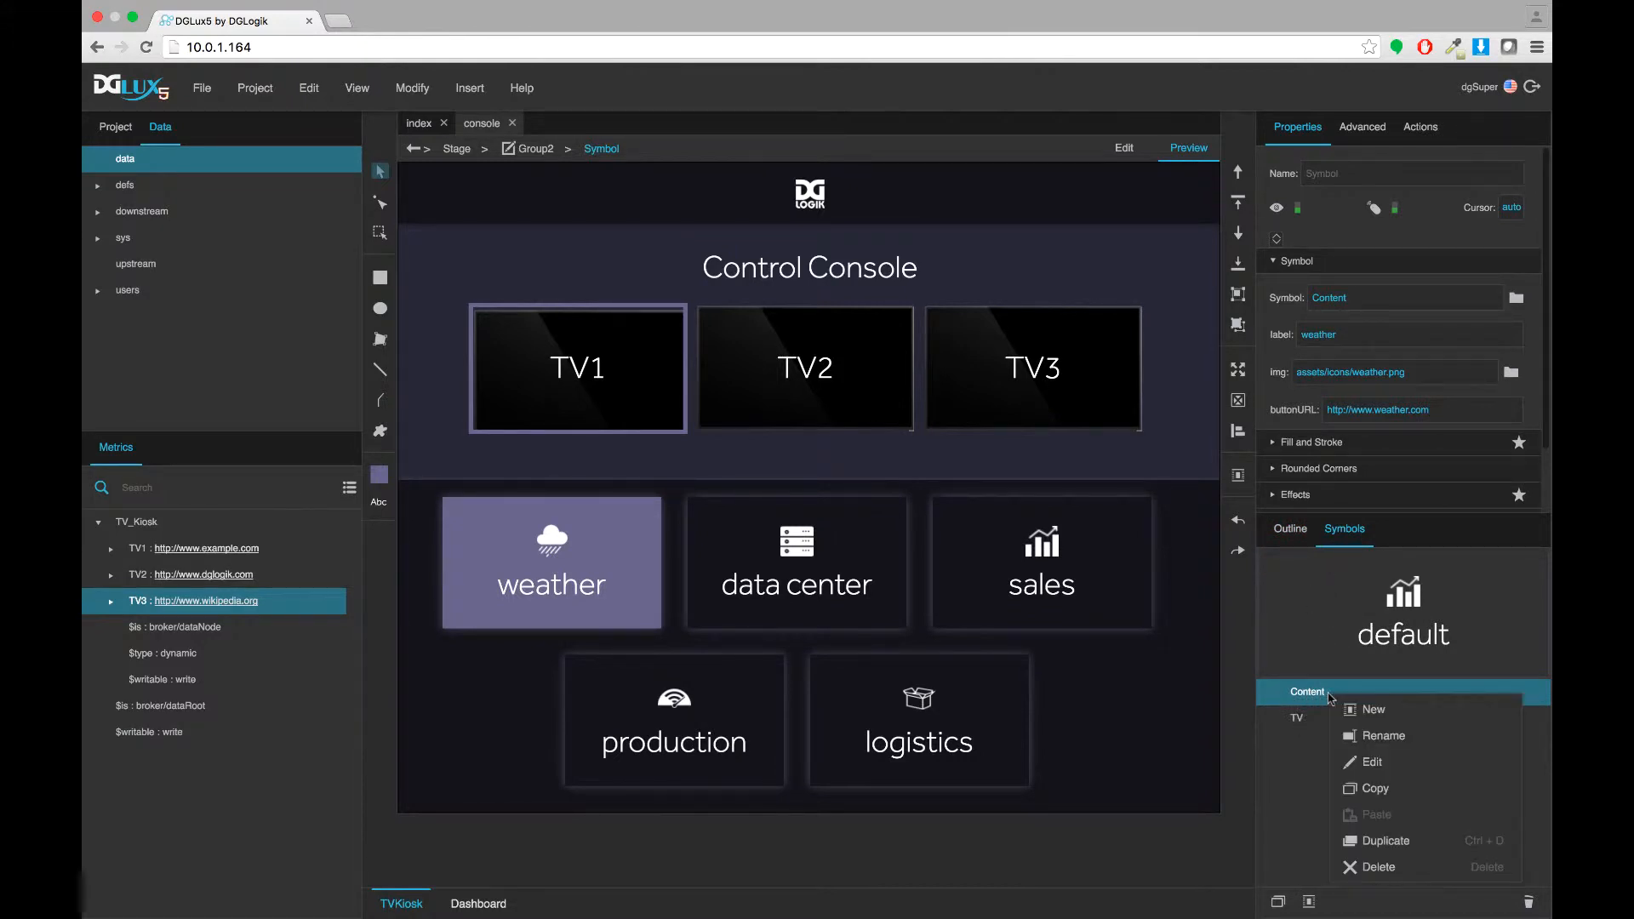
click(1396, 771)
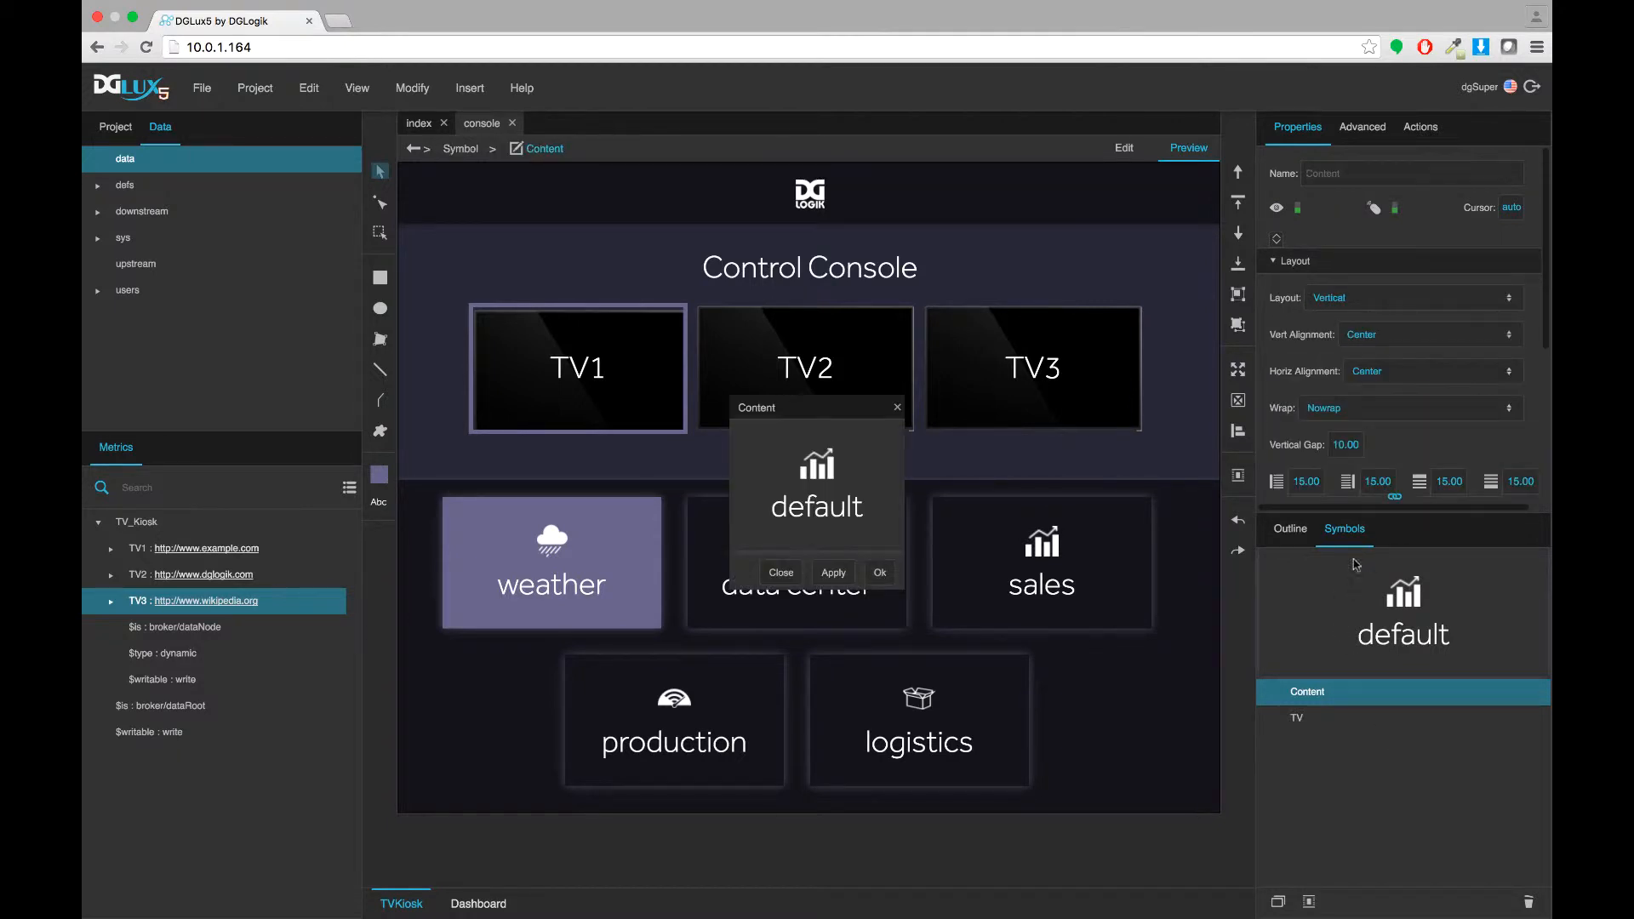
click(1294, 529)
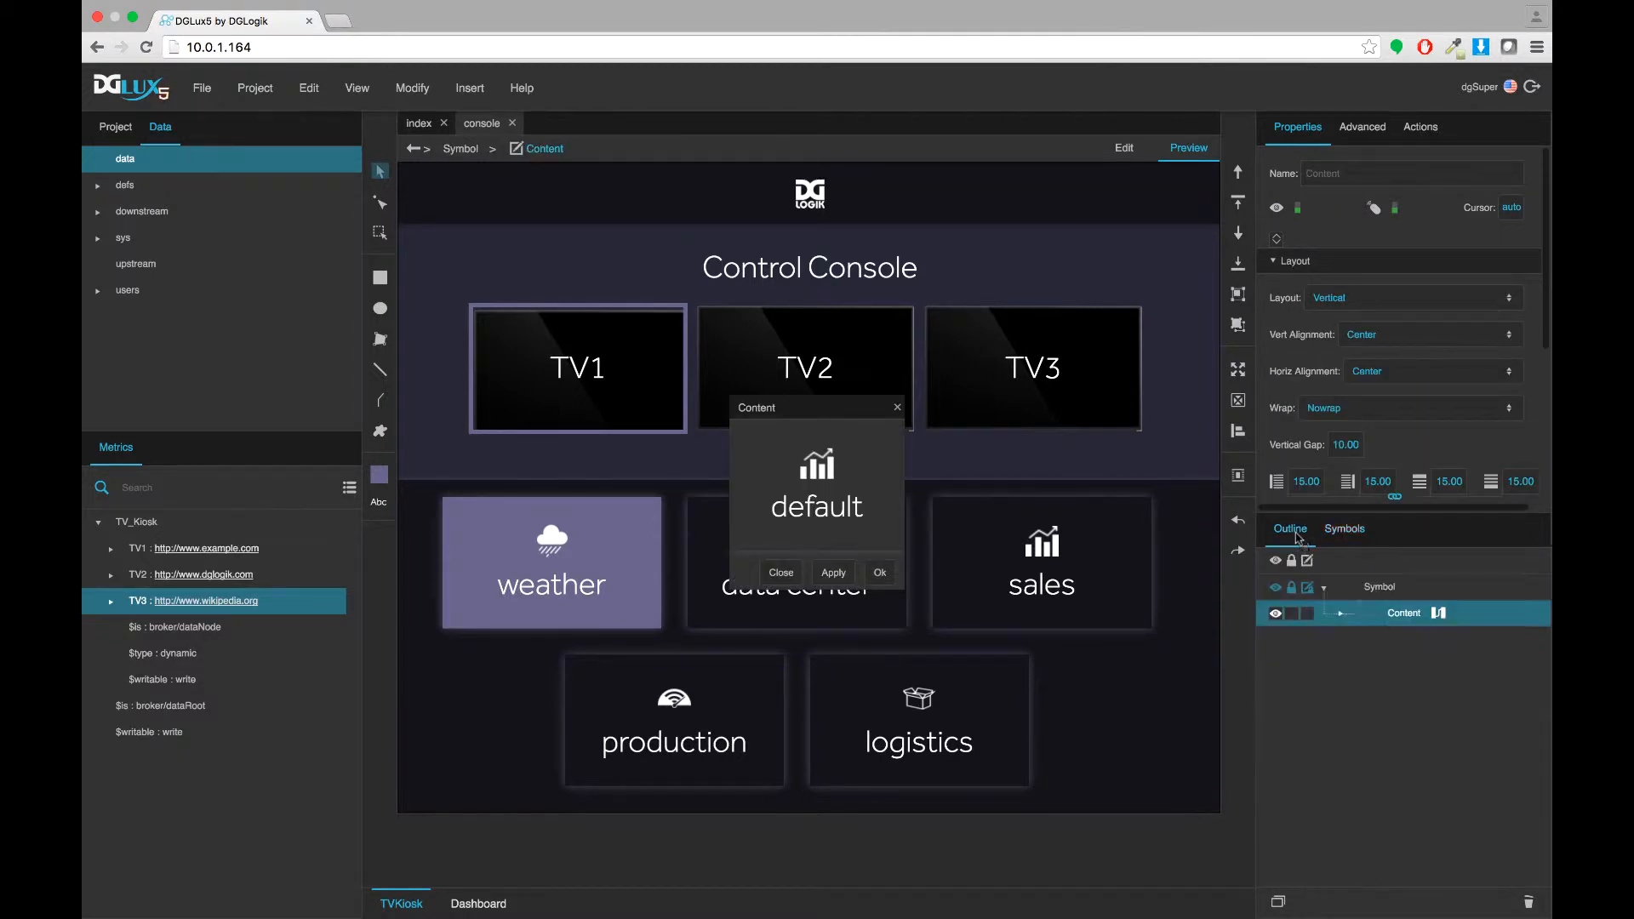
click(1437, 614)
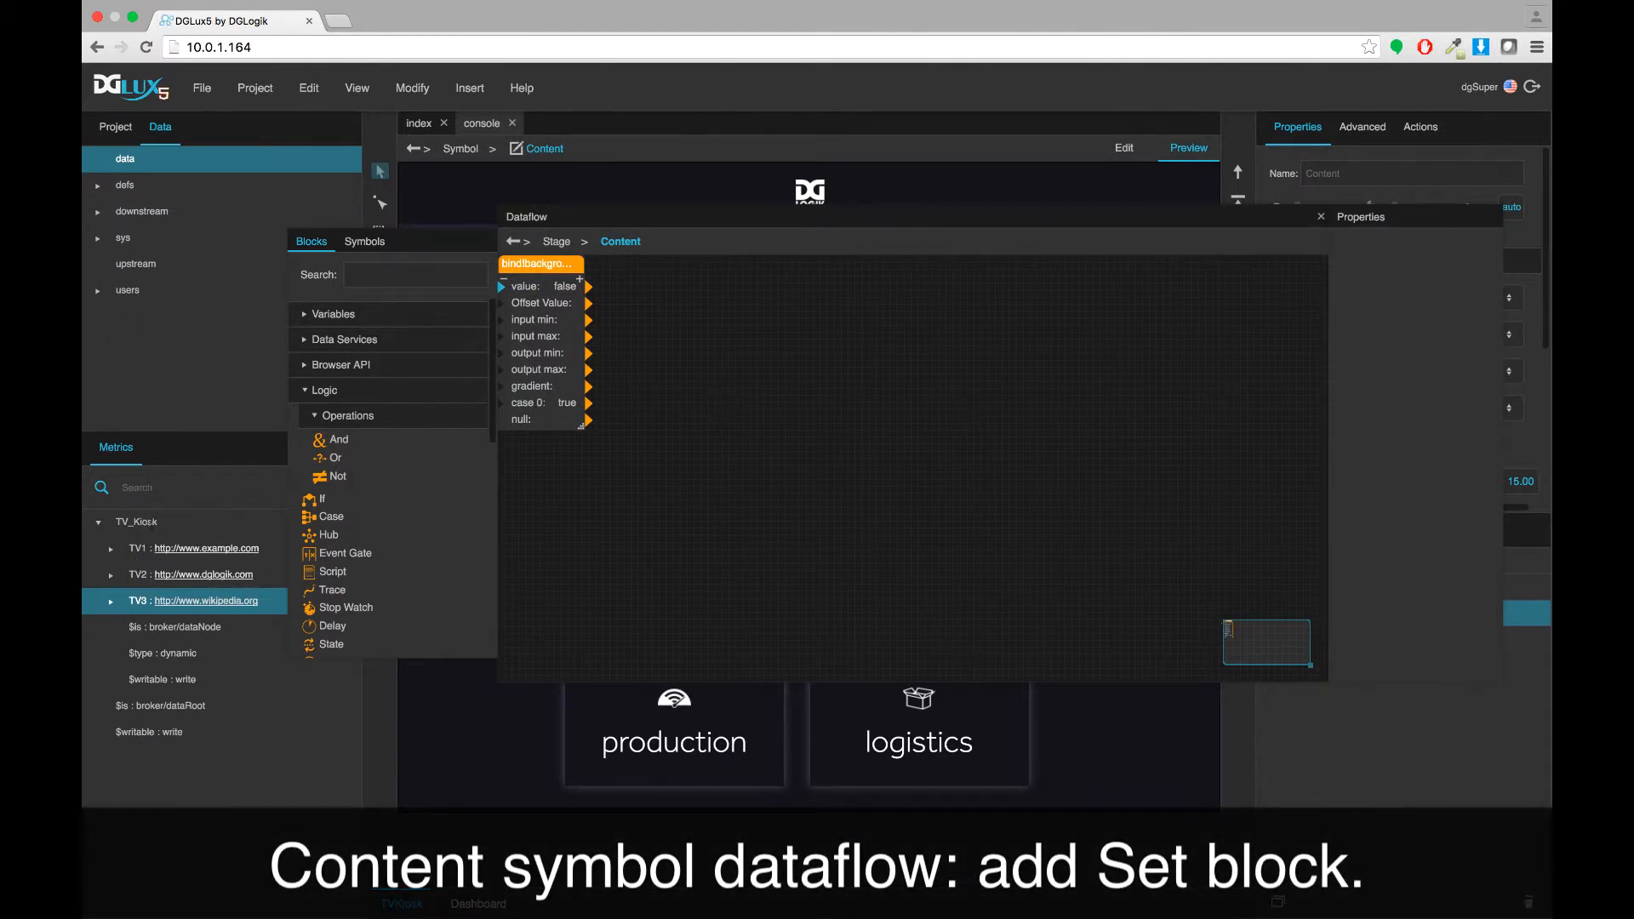
click(138, 555)
right_click(139, 553)
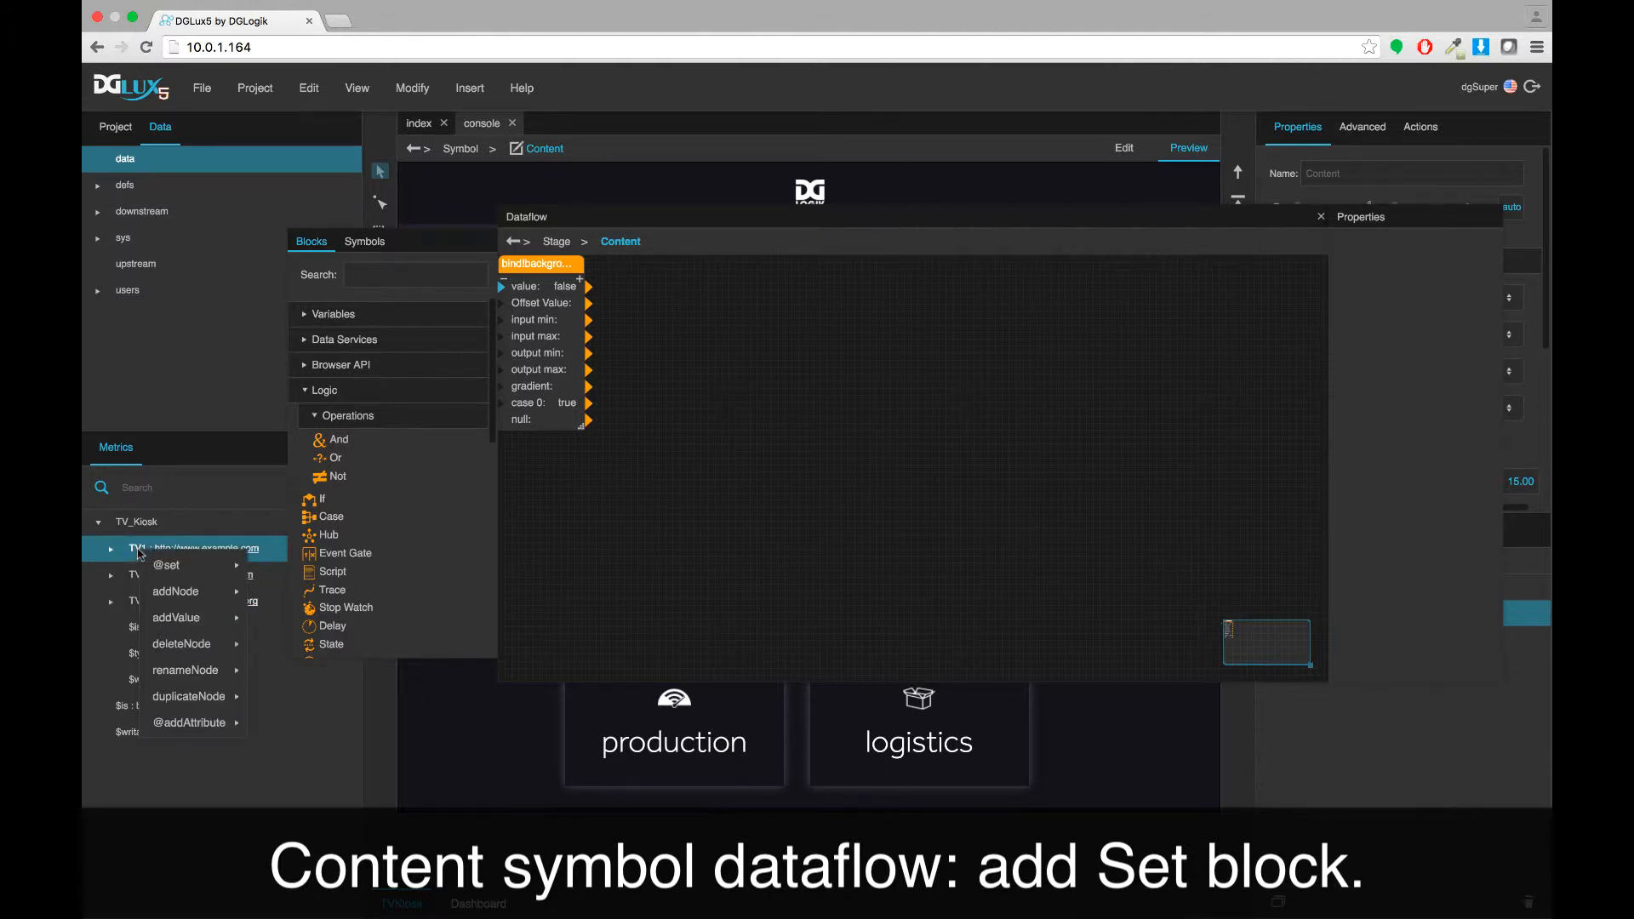
mouse_move(176, 572)
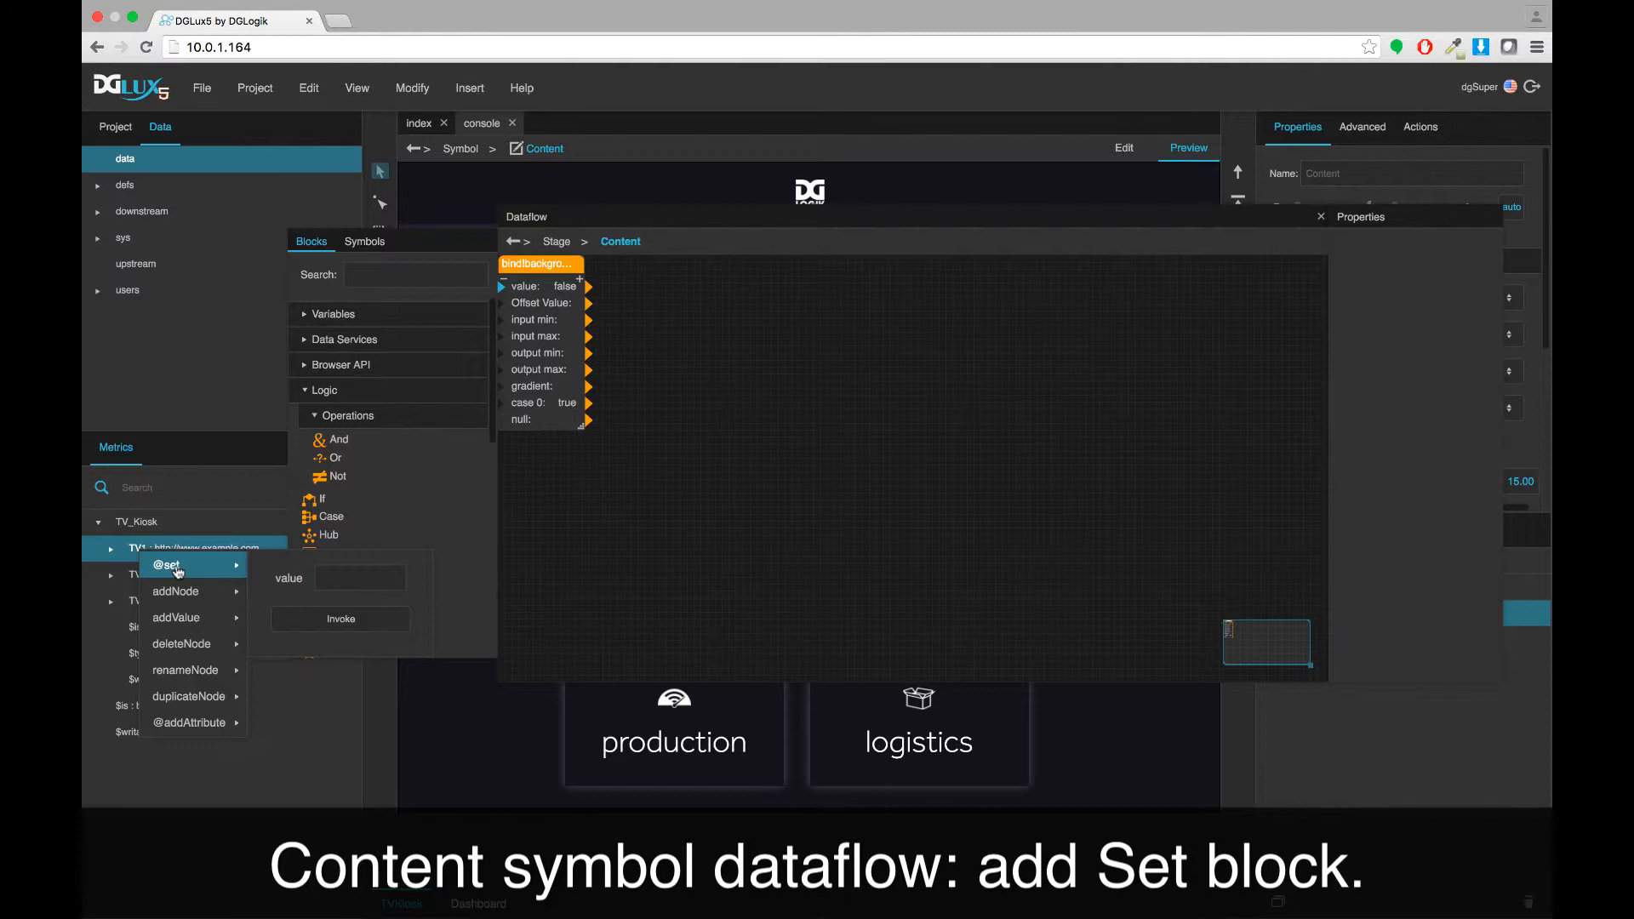
drag(173, 568, 827, 458)
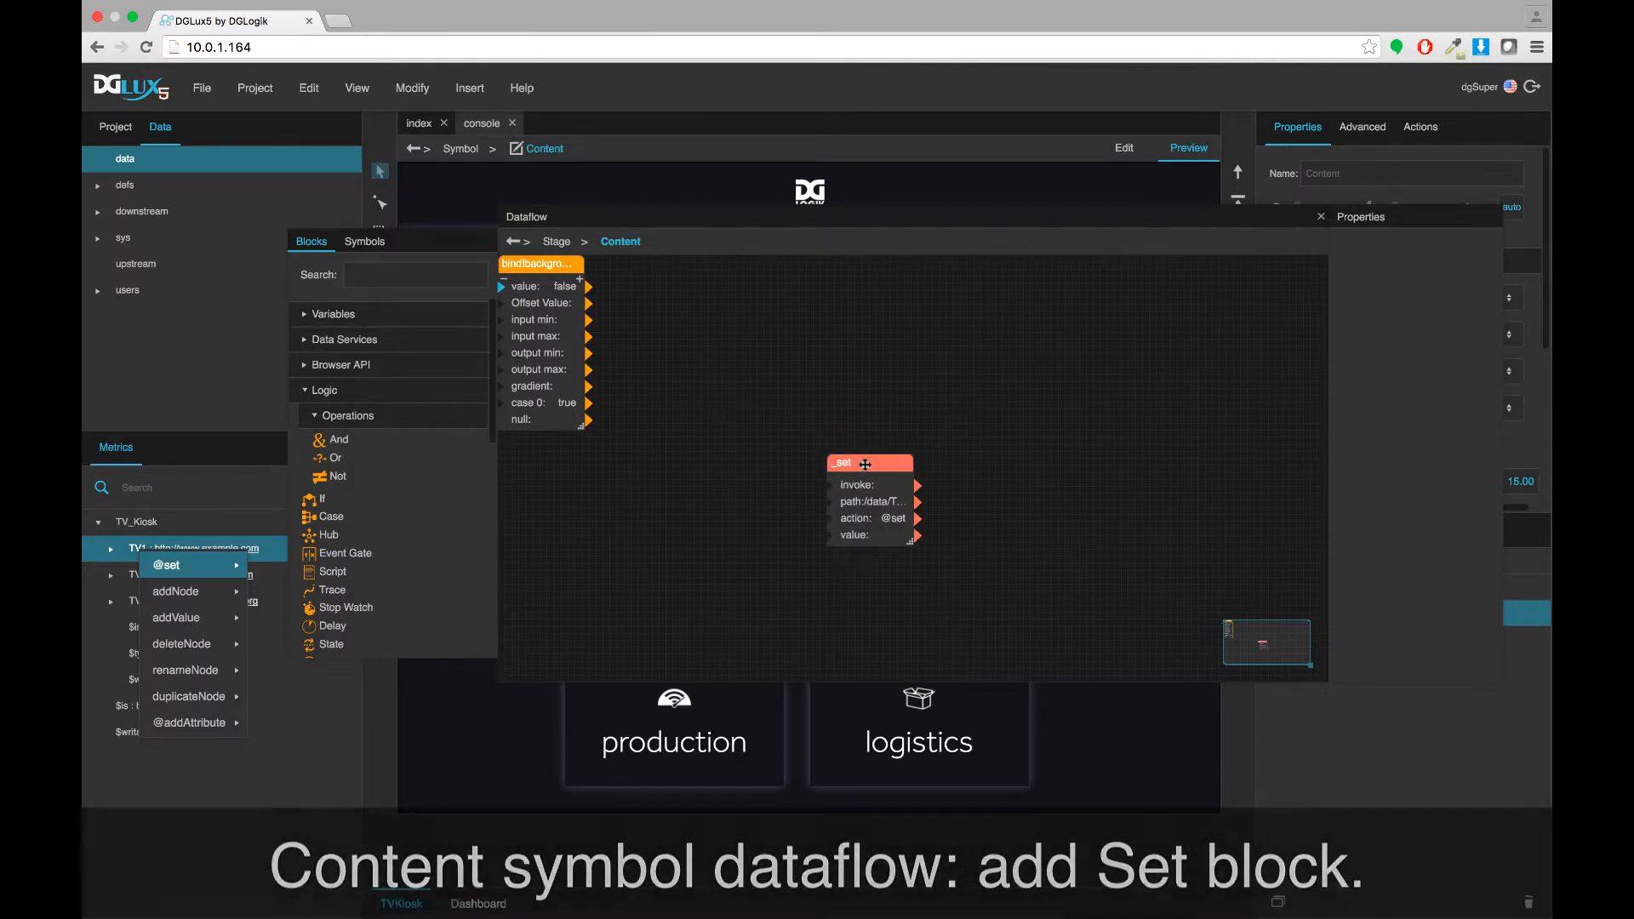
Step: Bind the Content symbol's onClick event to the set block's invoke trigger and widen the block to show its full path
drag(713, 219, 466, 188)
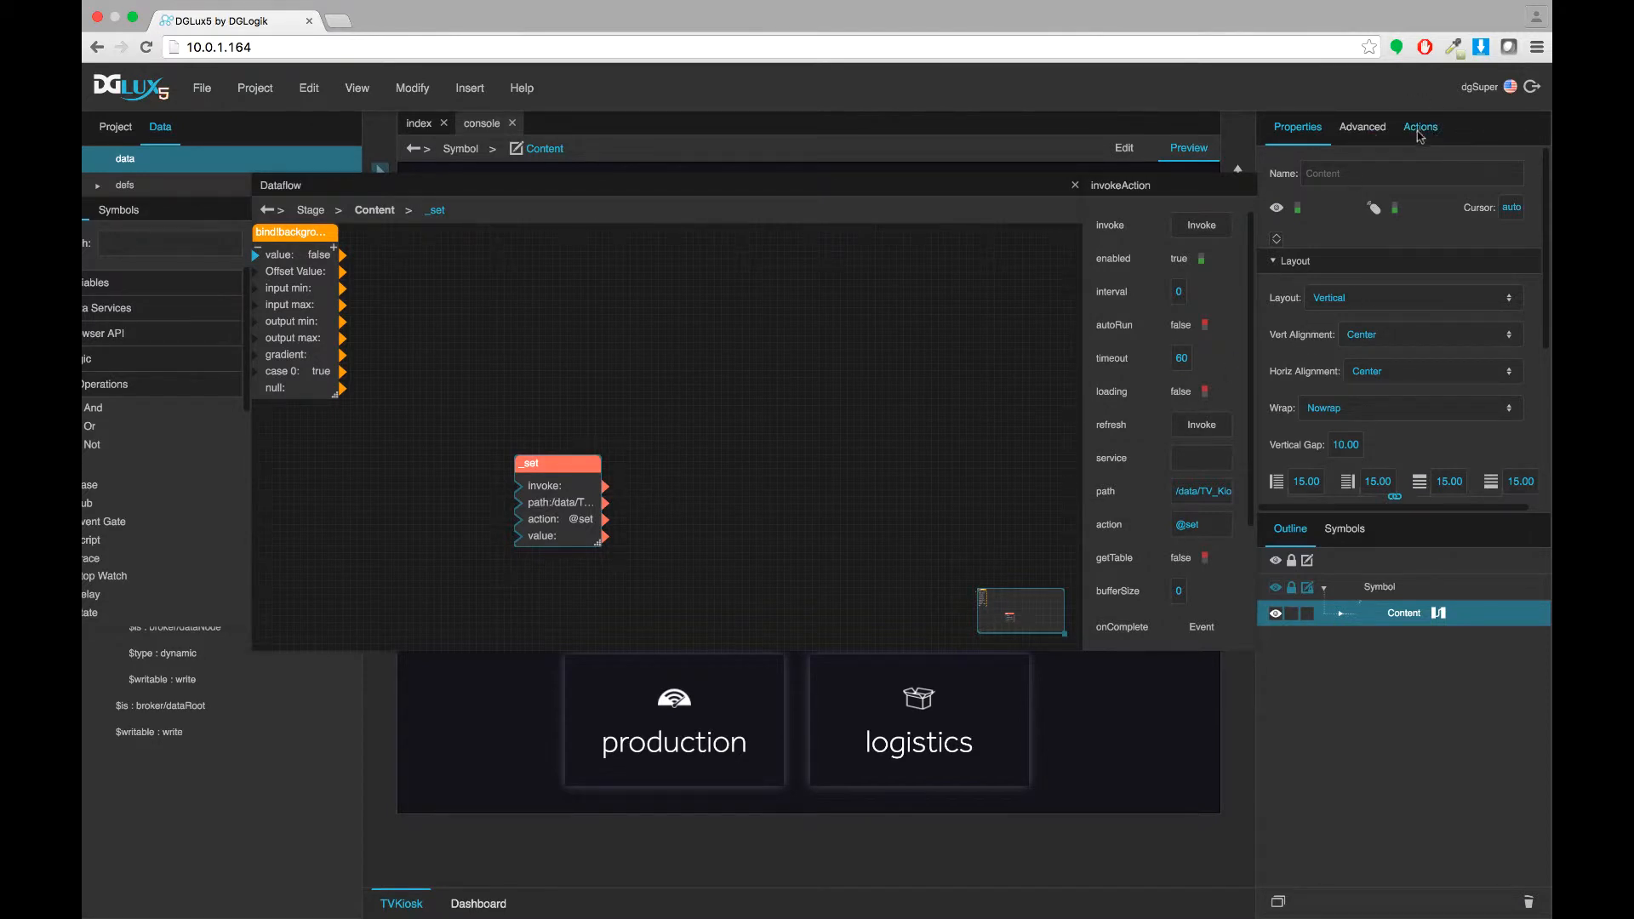
click(1360, 142)
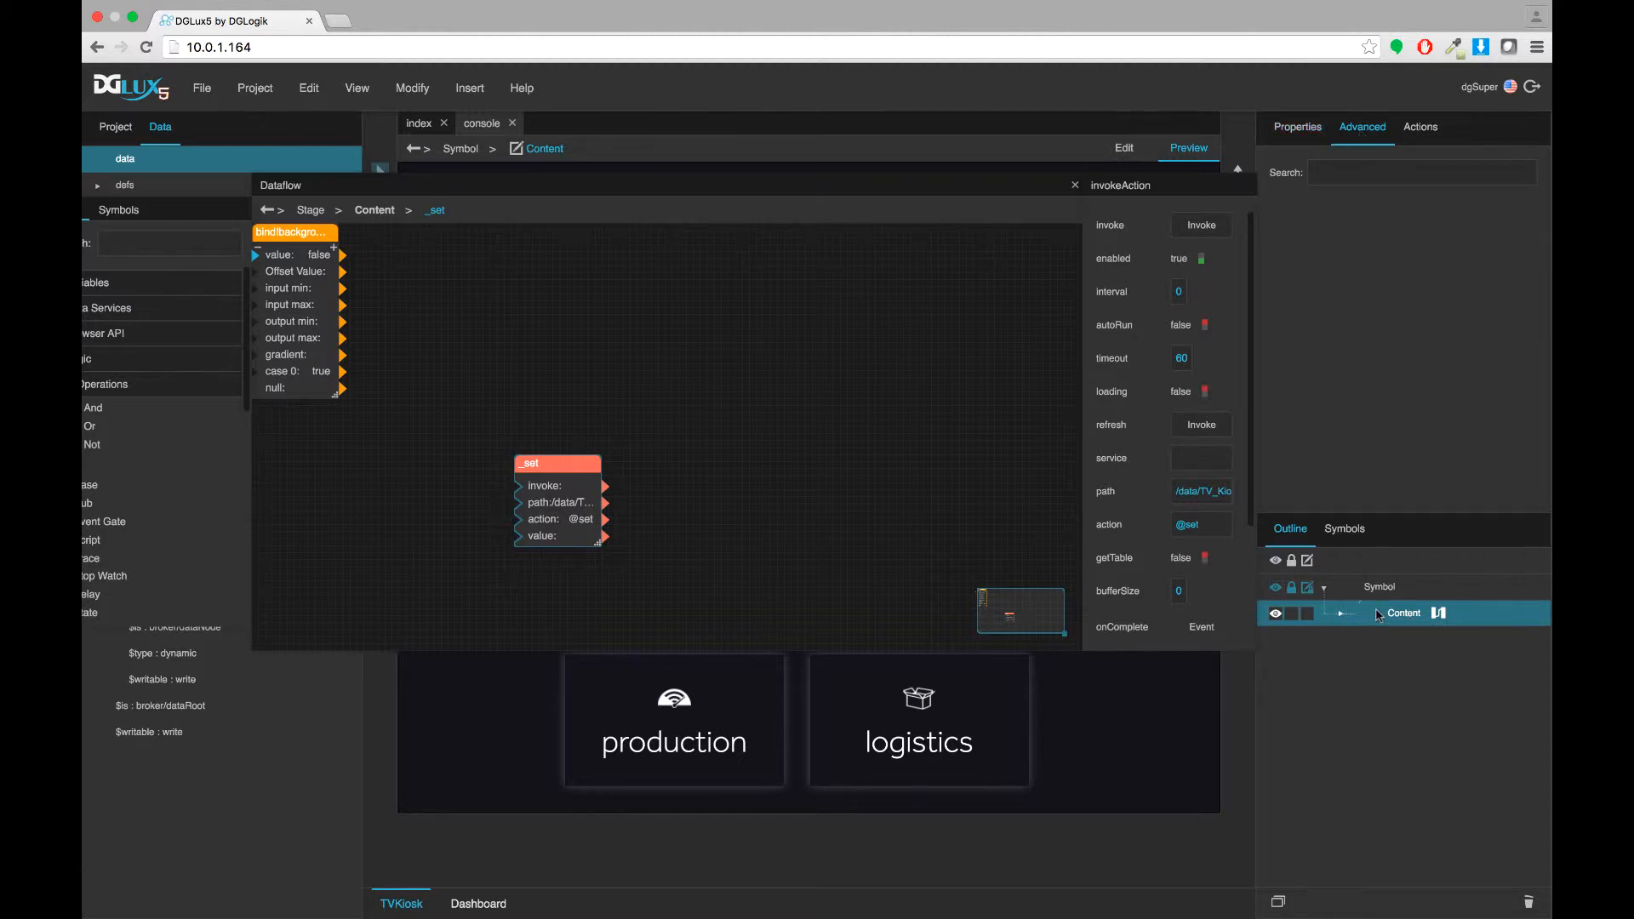
text(onclick)
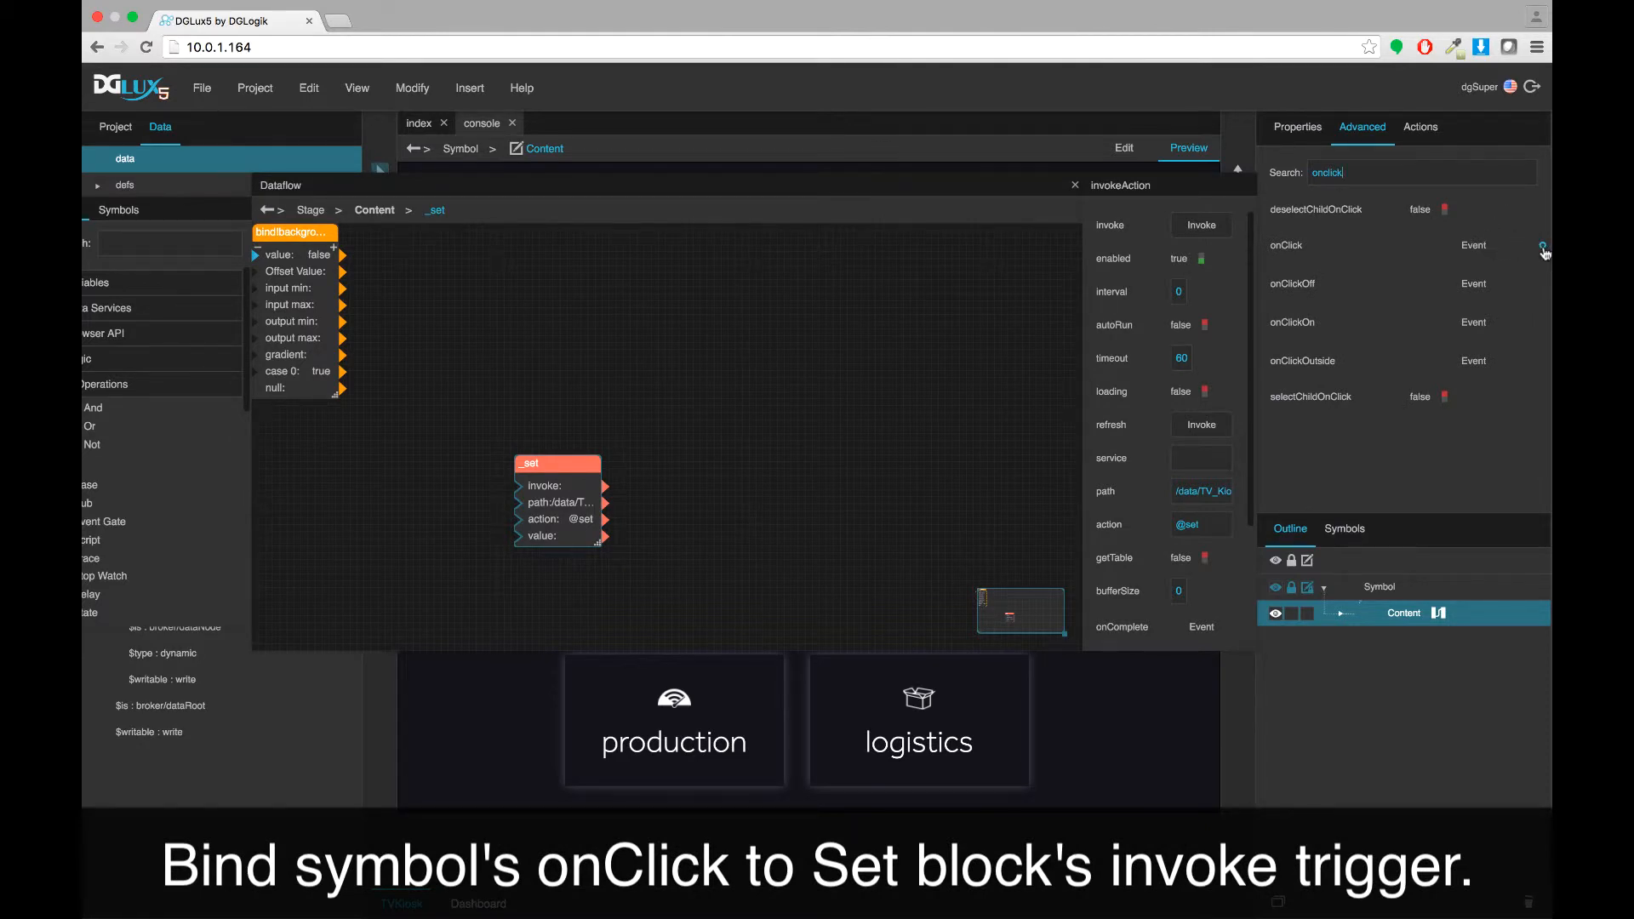
drag(1542, 248, 570, 387)
drag(629, 468, 723, 467)
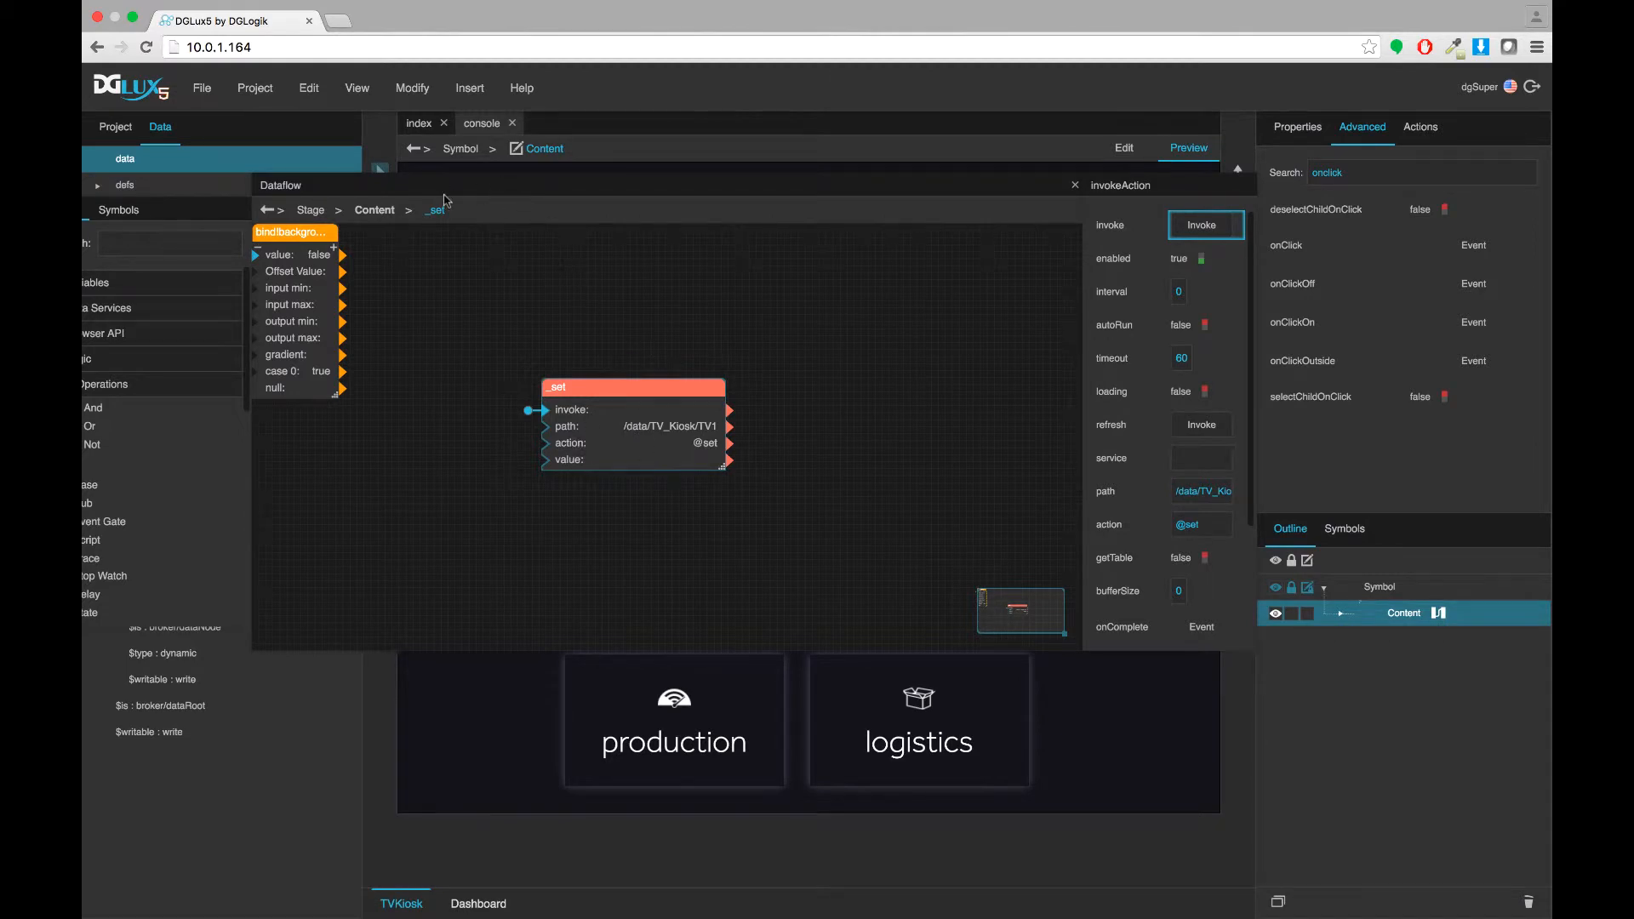
Step: Close the Content symbol's dataflow and confirm the symbol edits
drag(442, 192, 530, 262)
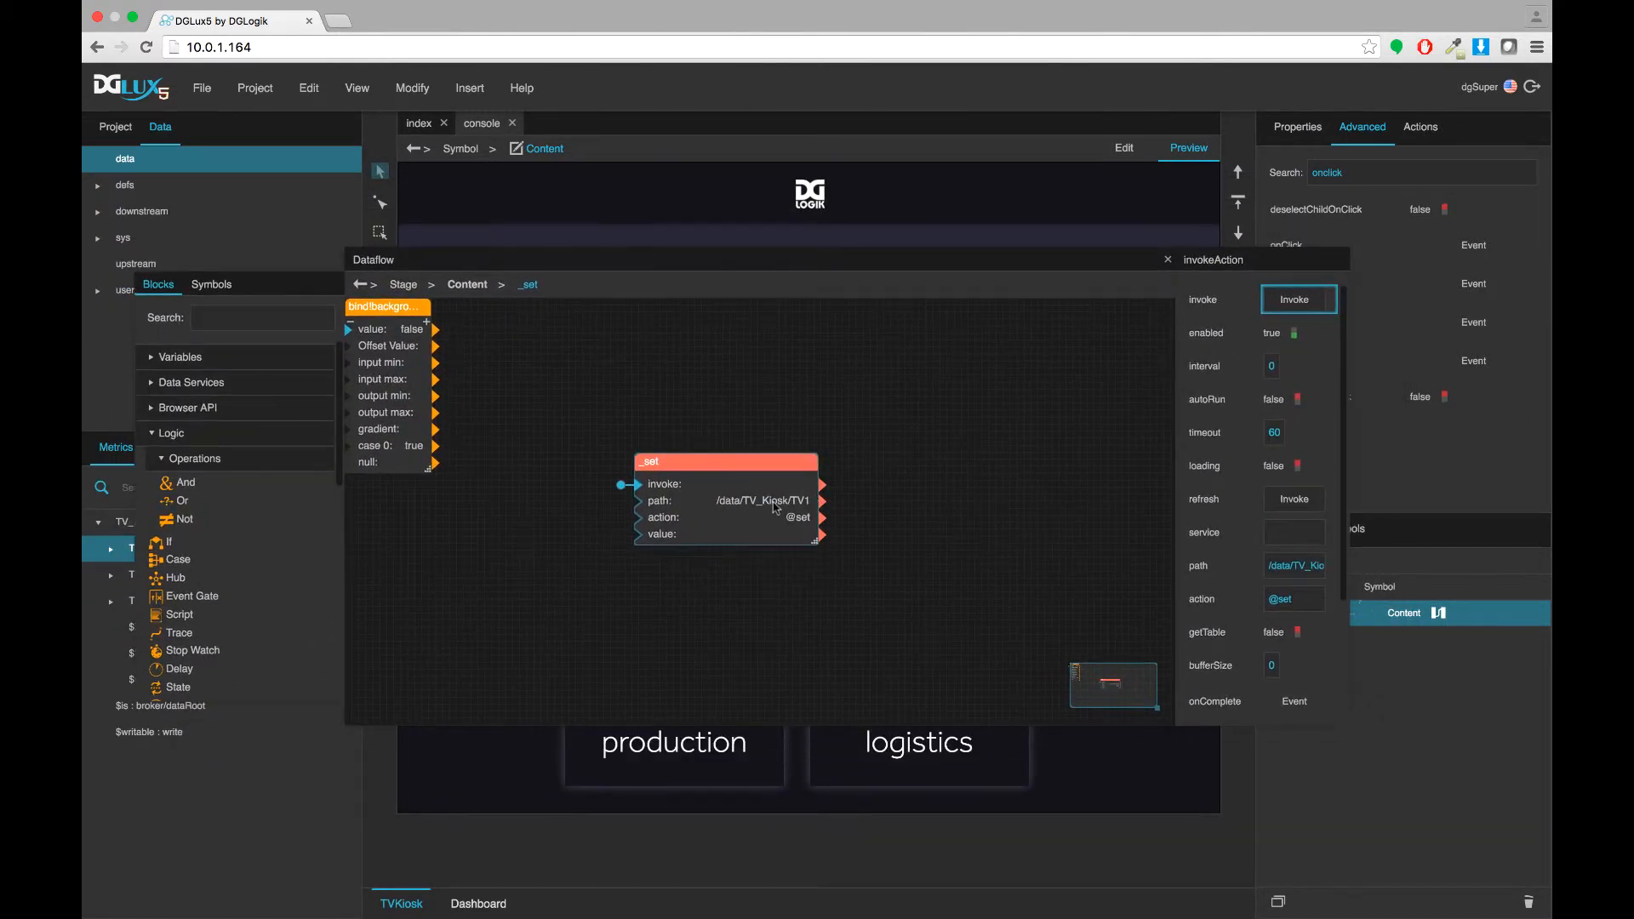
click(1168, 259)
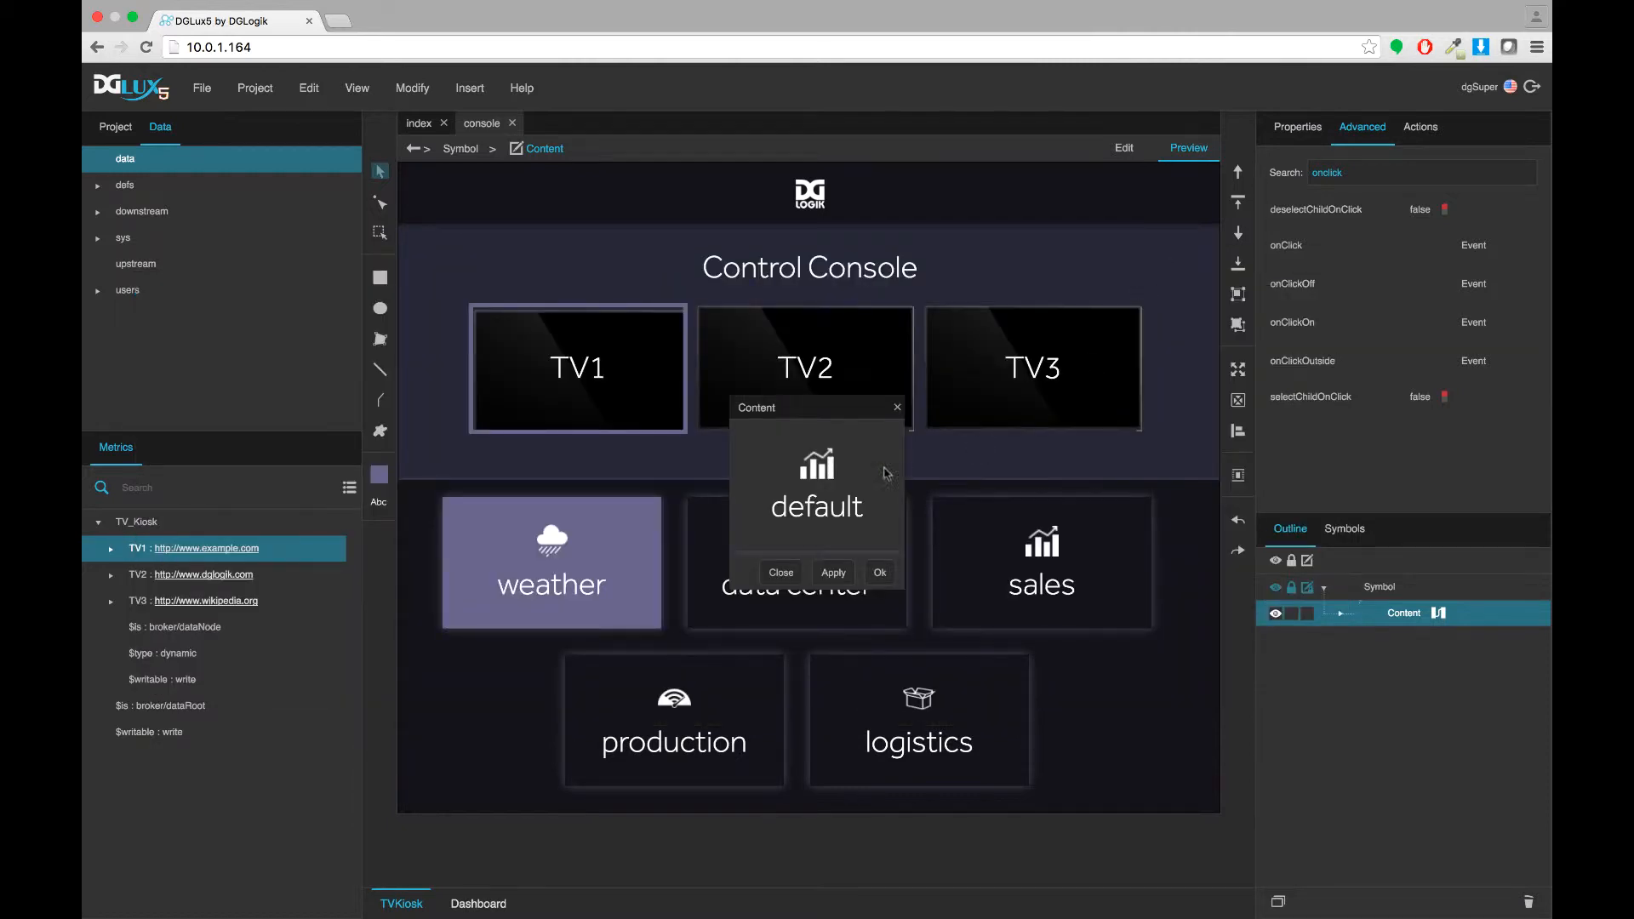
click(879, 571)
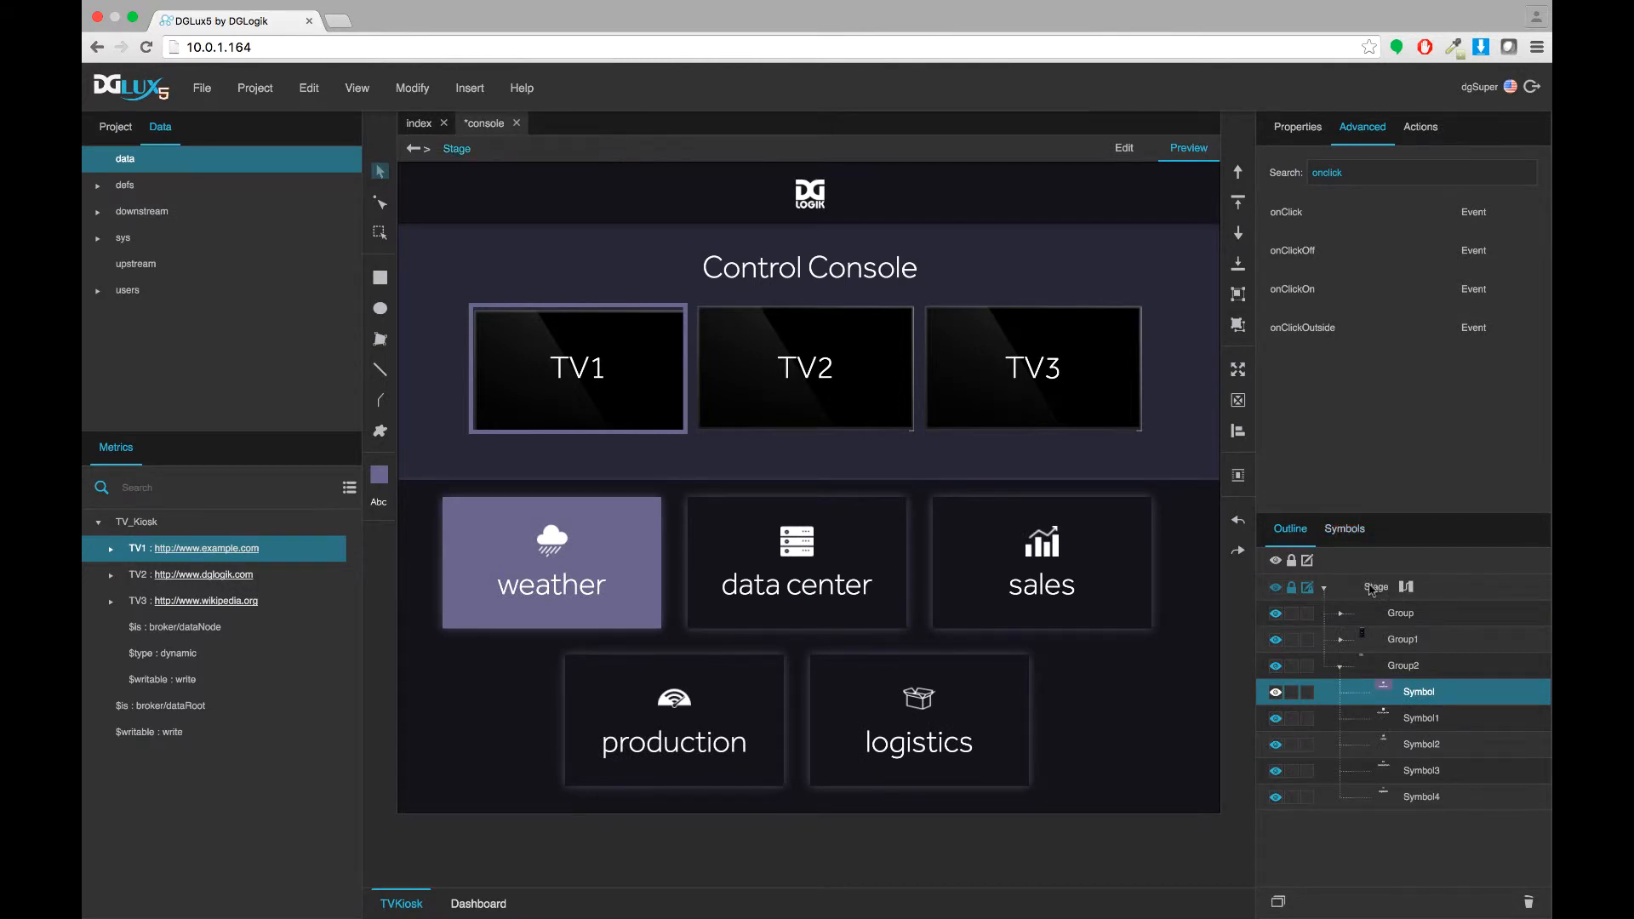
Step: Open the Stage's dataflow and add a Case block to it
click(1405, 589)
click(1406, 587)
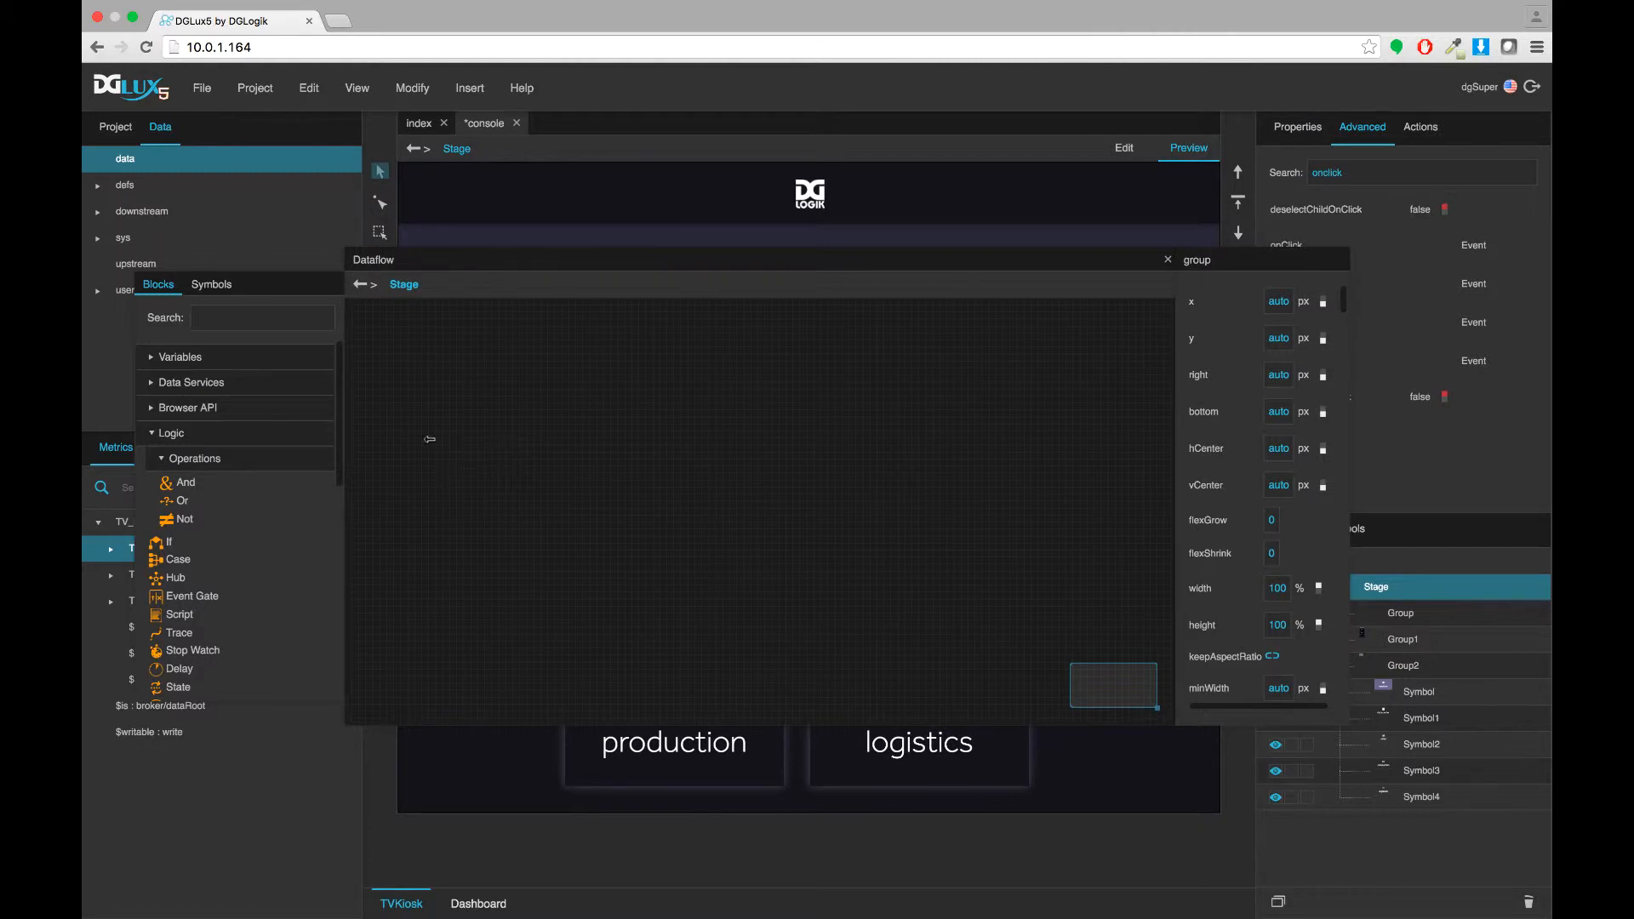
drag(170, 559, 578, 353)
click(621, 438)
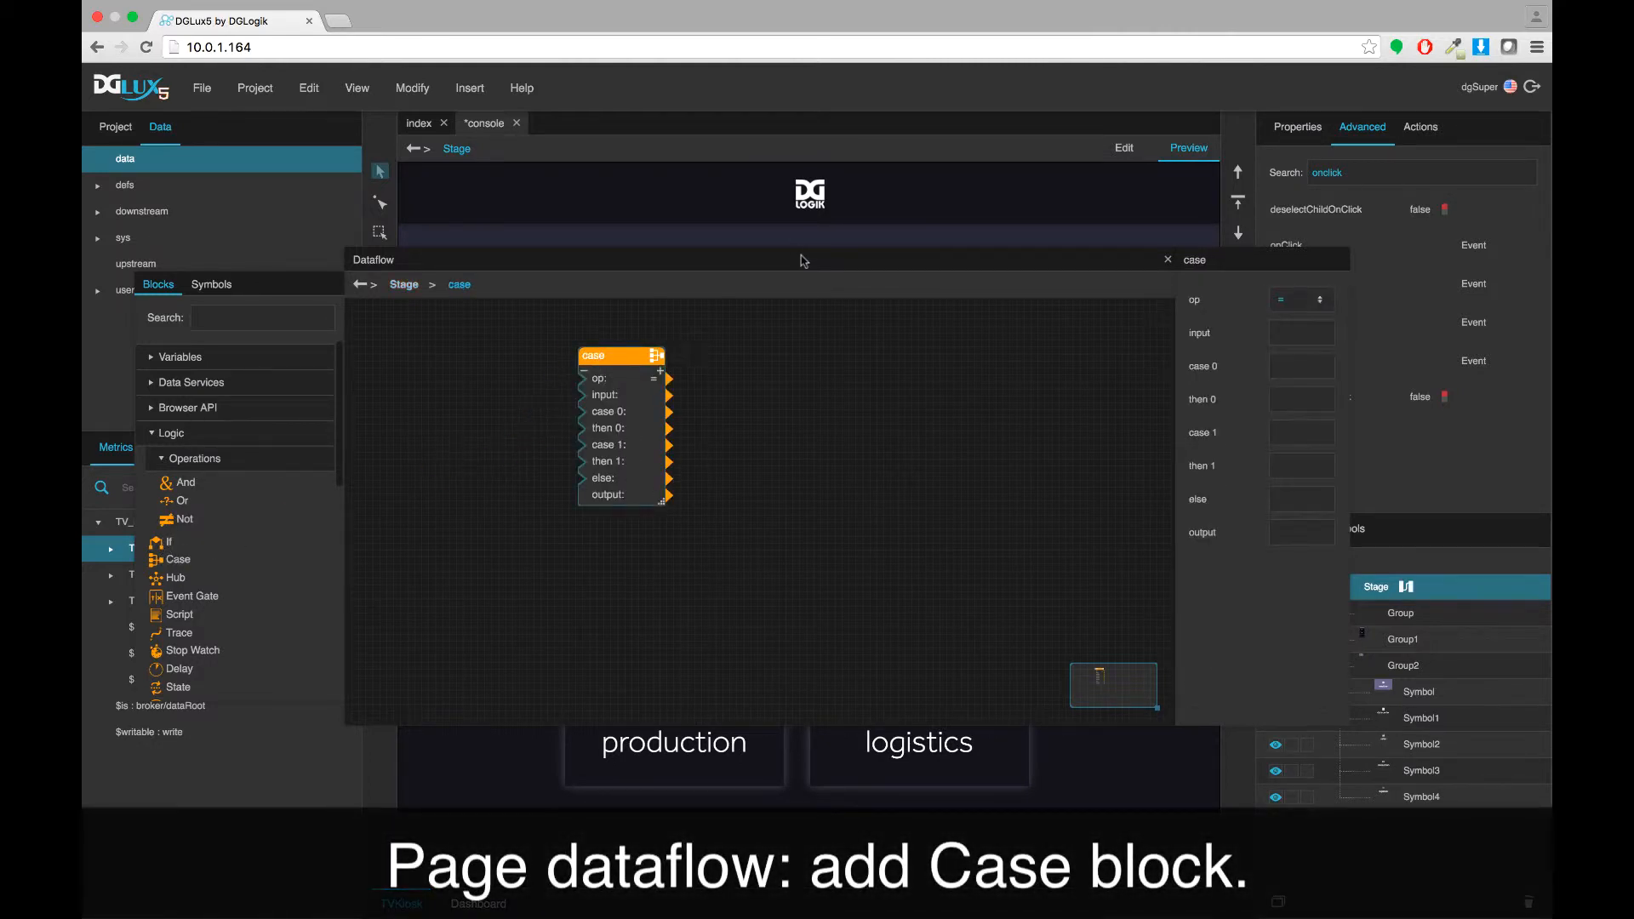
Step: Shrink the dataflow window and place it below the TV tiles, and expand Group1 in the outline
drag(802, 260, 672, 268)
drag(1041, 735, 1040, 623)
drag(745, 267, 765, 356)
drag(765, 412, 760, 488)
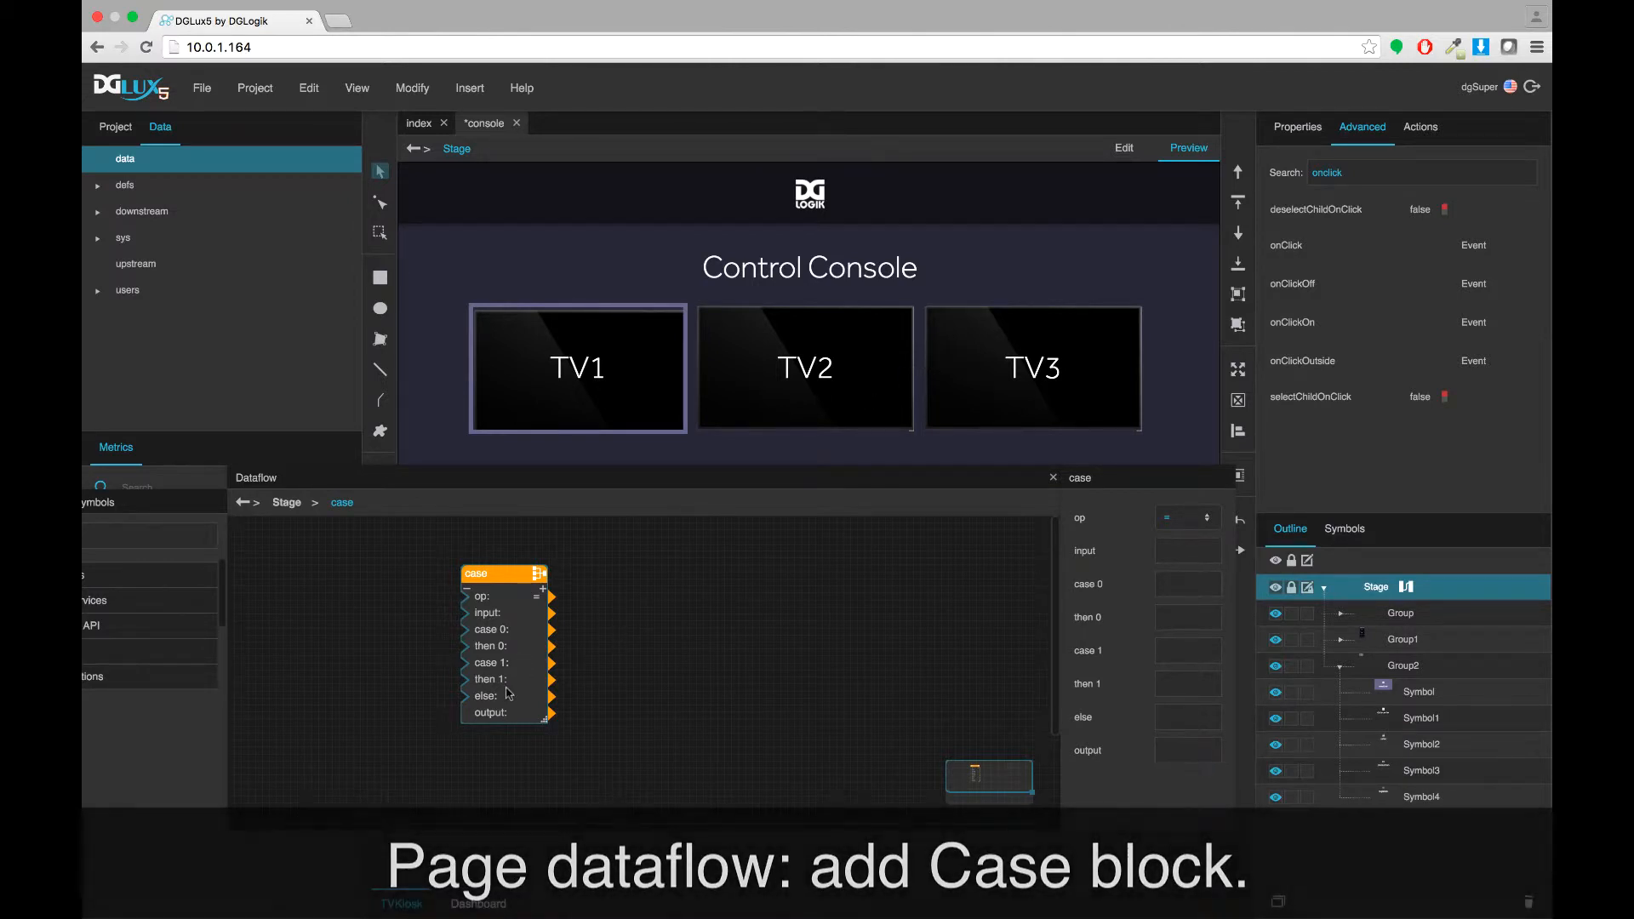
click(1339, 640)
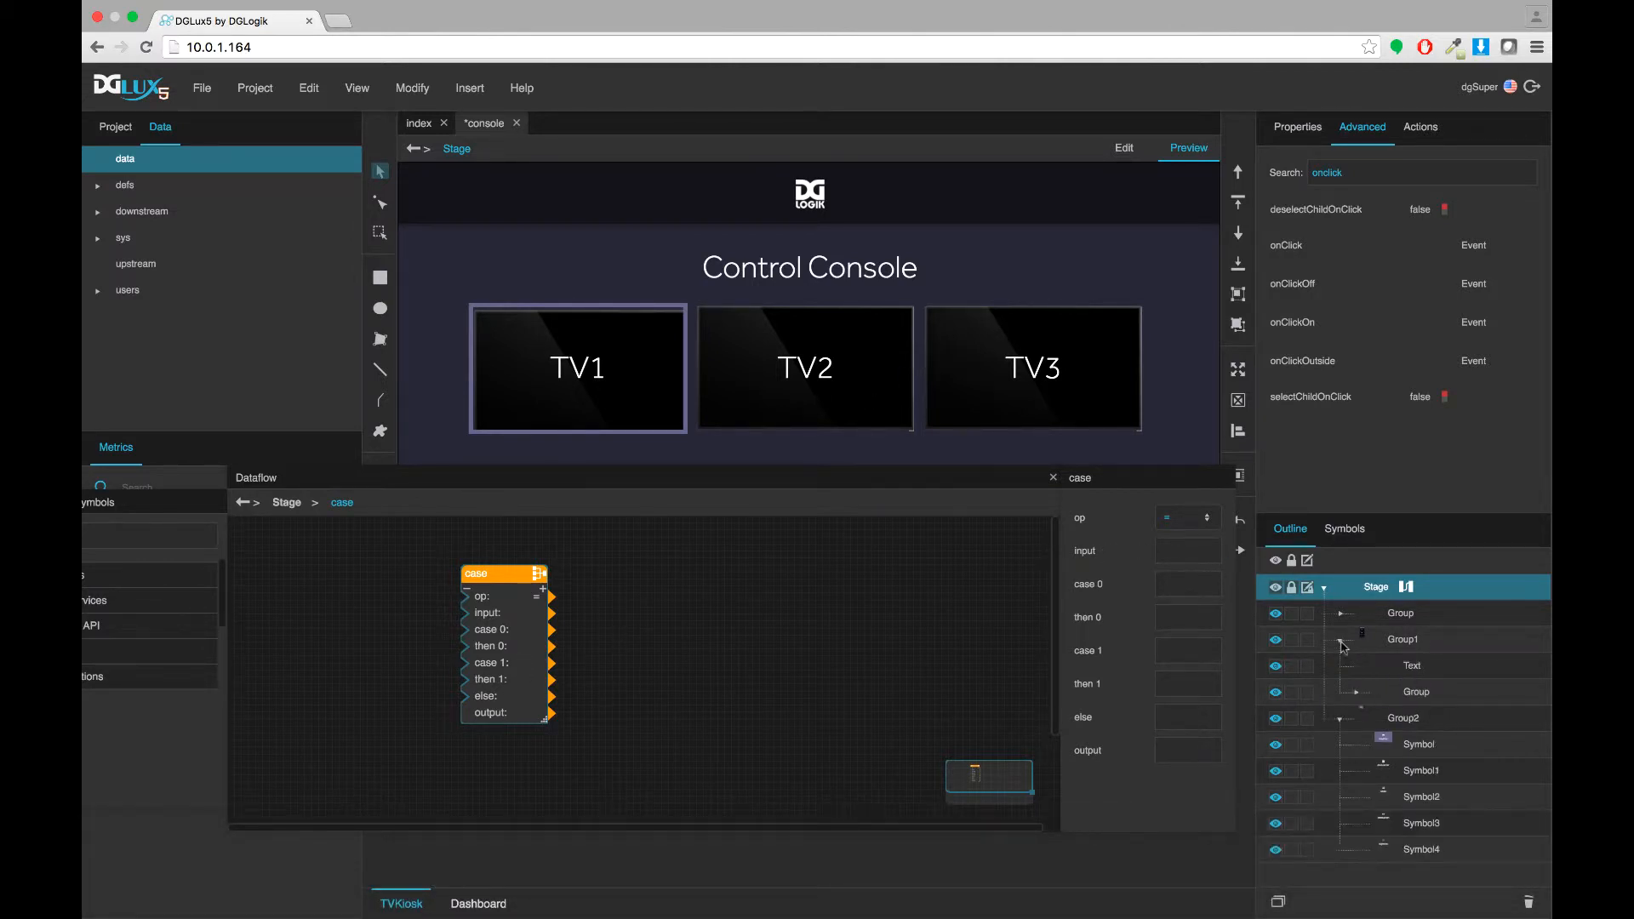
Step: Bind the Selected Index of the group holding the TV tiles inside Group1 to the case block's input
click(1359, 693)
click(1417, 692)
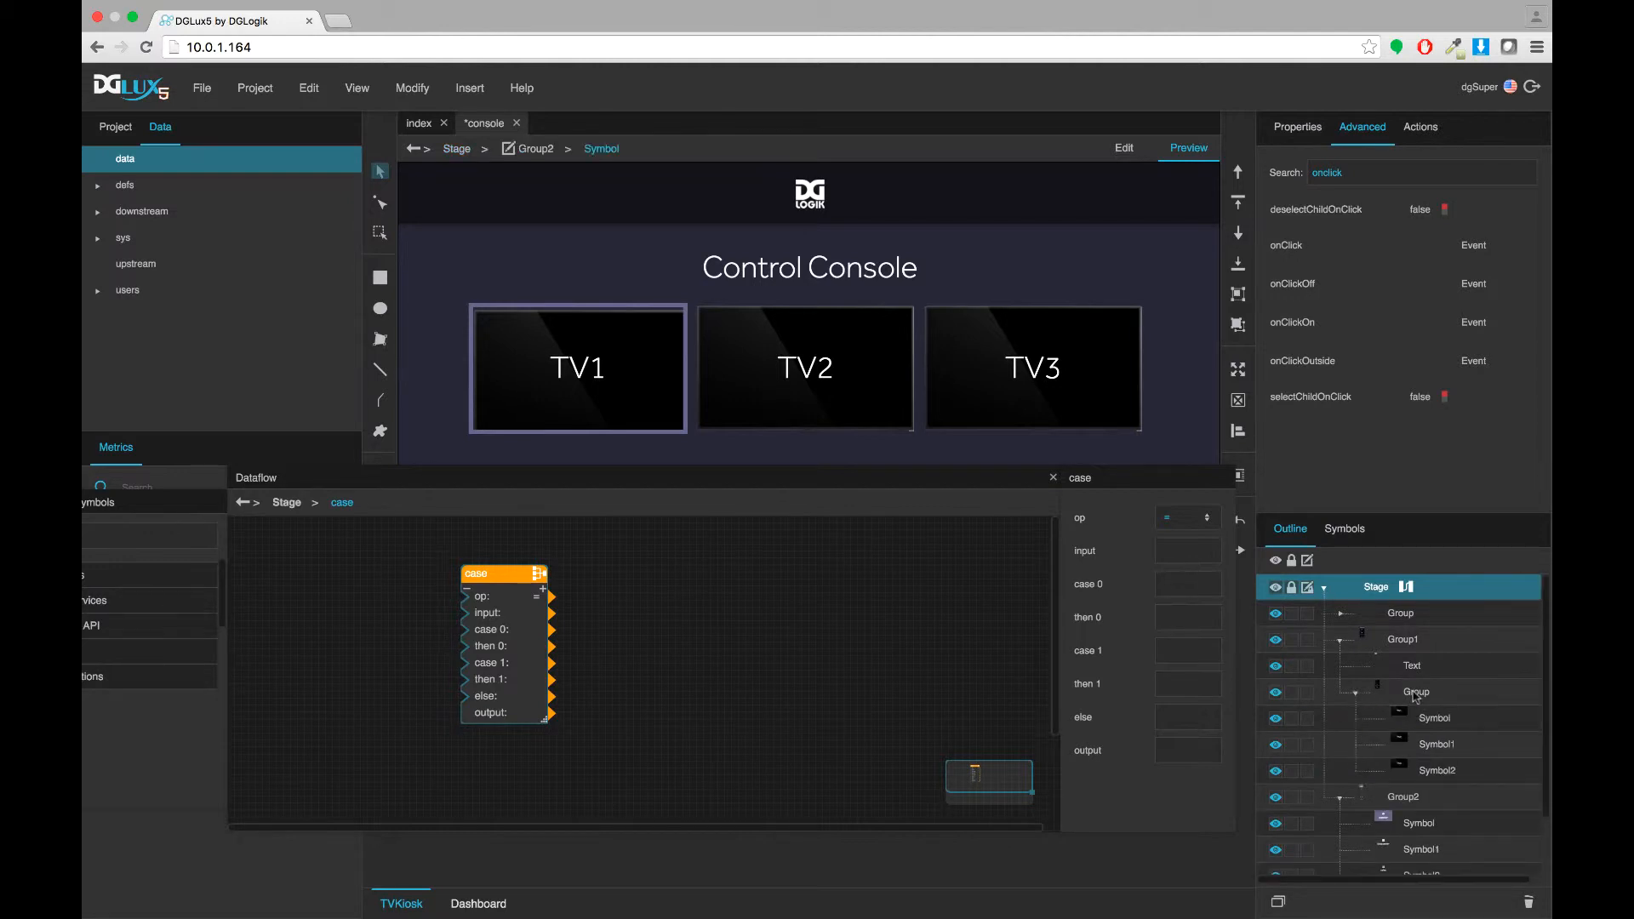
click(1297, 126)
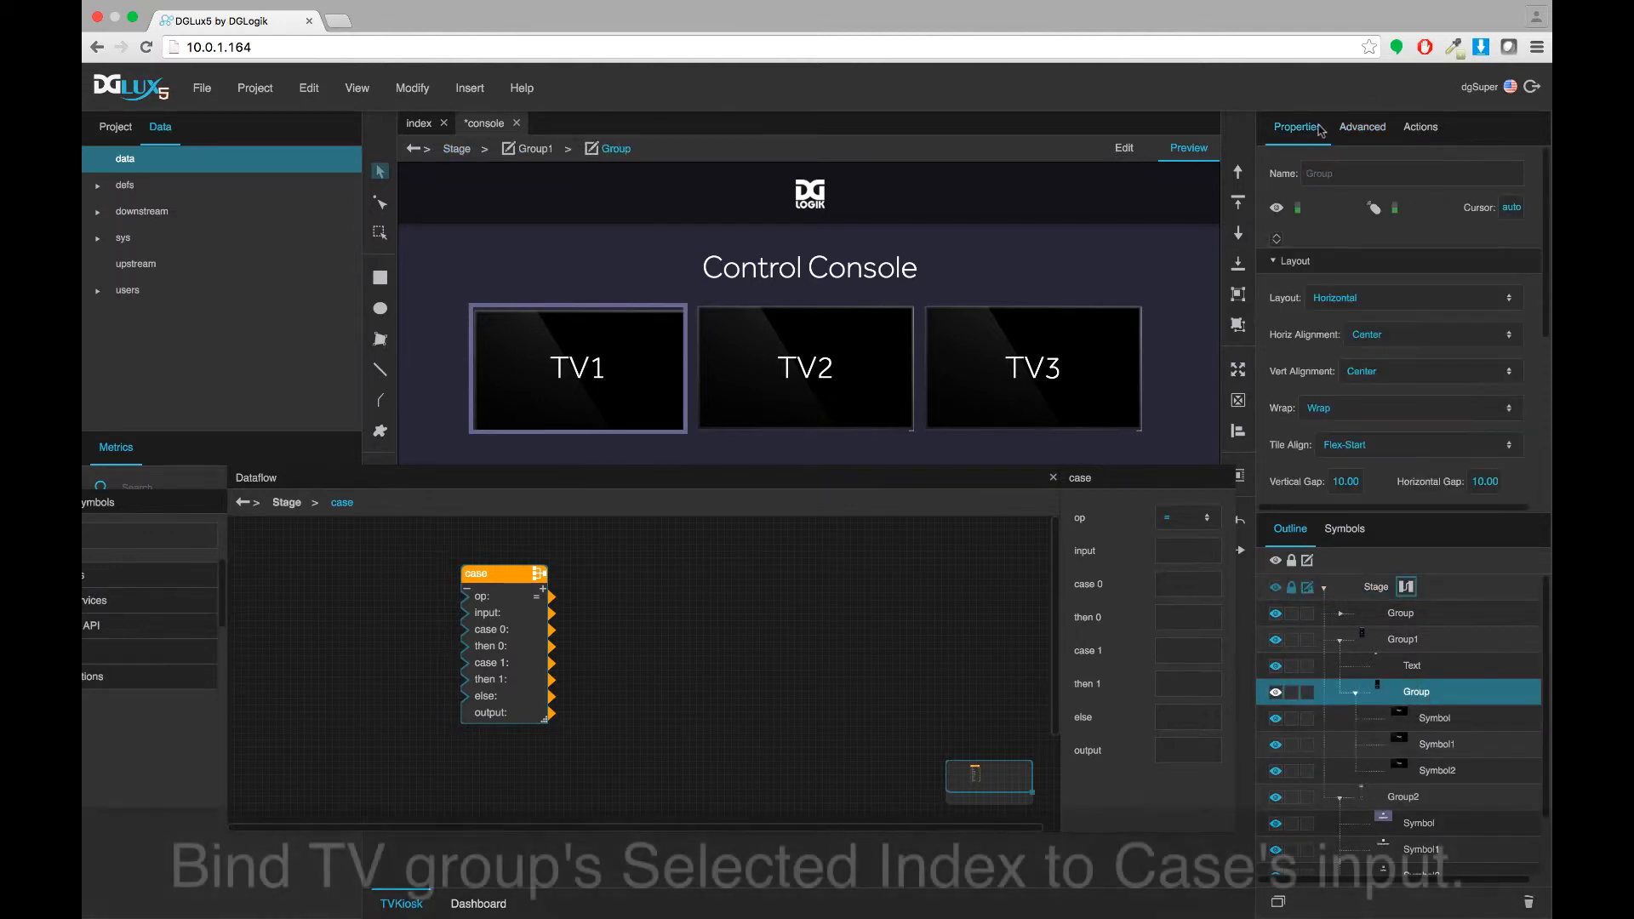
scroll(1359, 327, down, 3)
click(1276, 371)
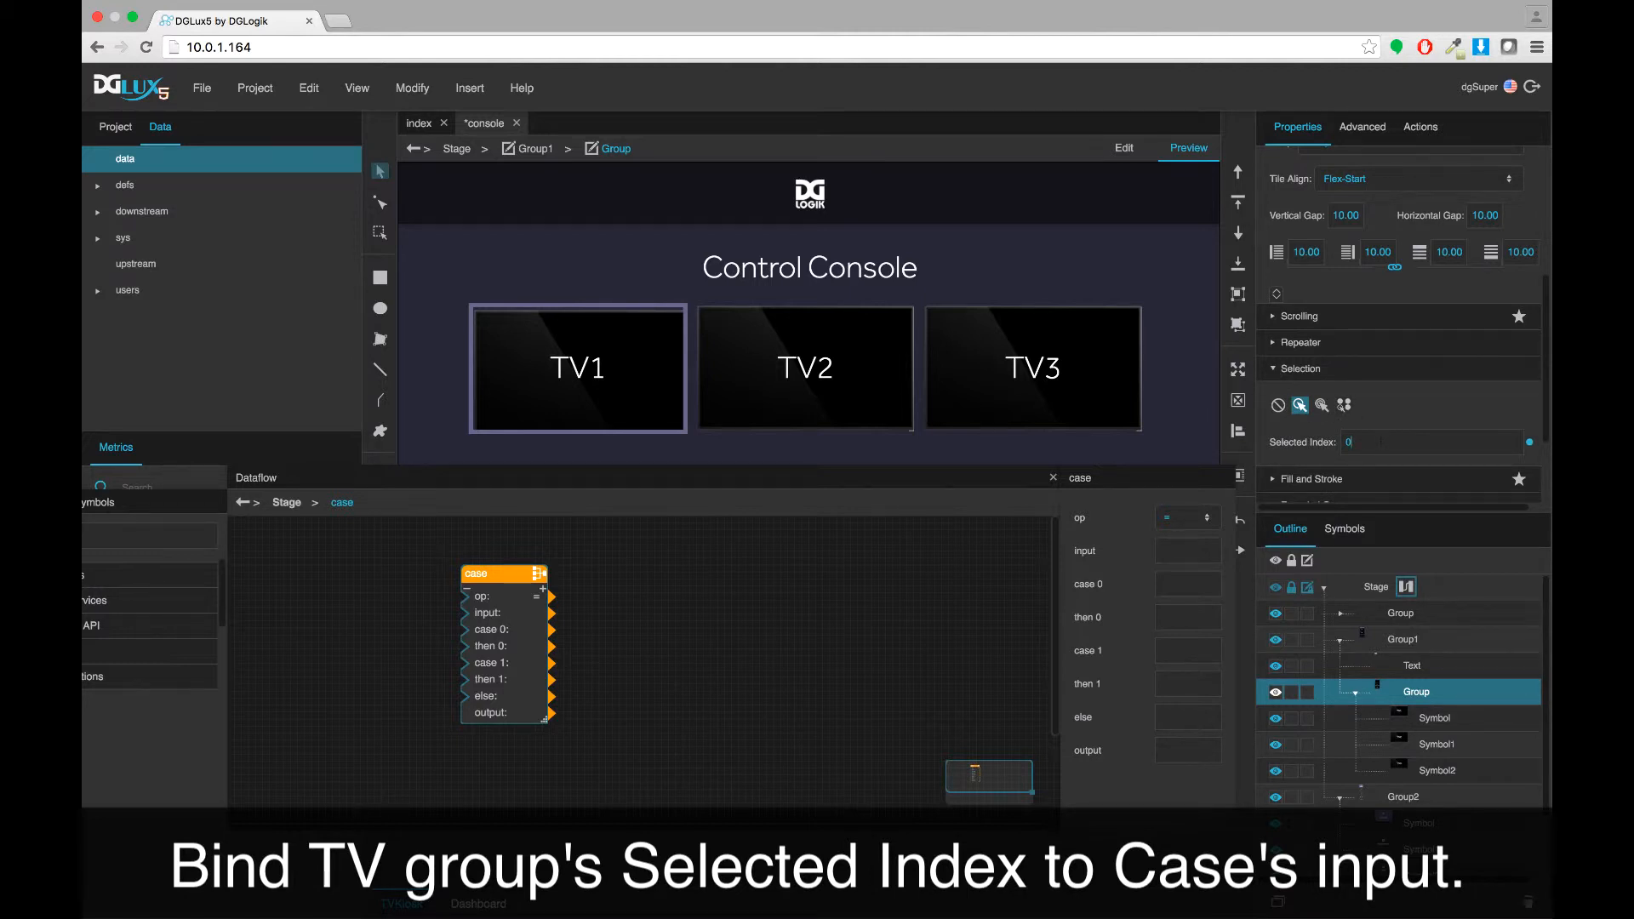
drag(1530, 444, 466, 614)
Step: Select the TV tiles in turn to check how the case block's input responds
click(787, 376)
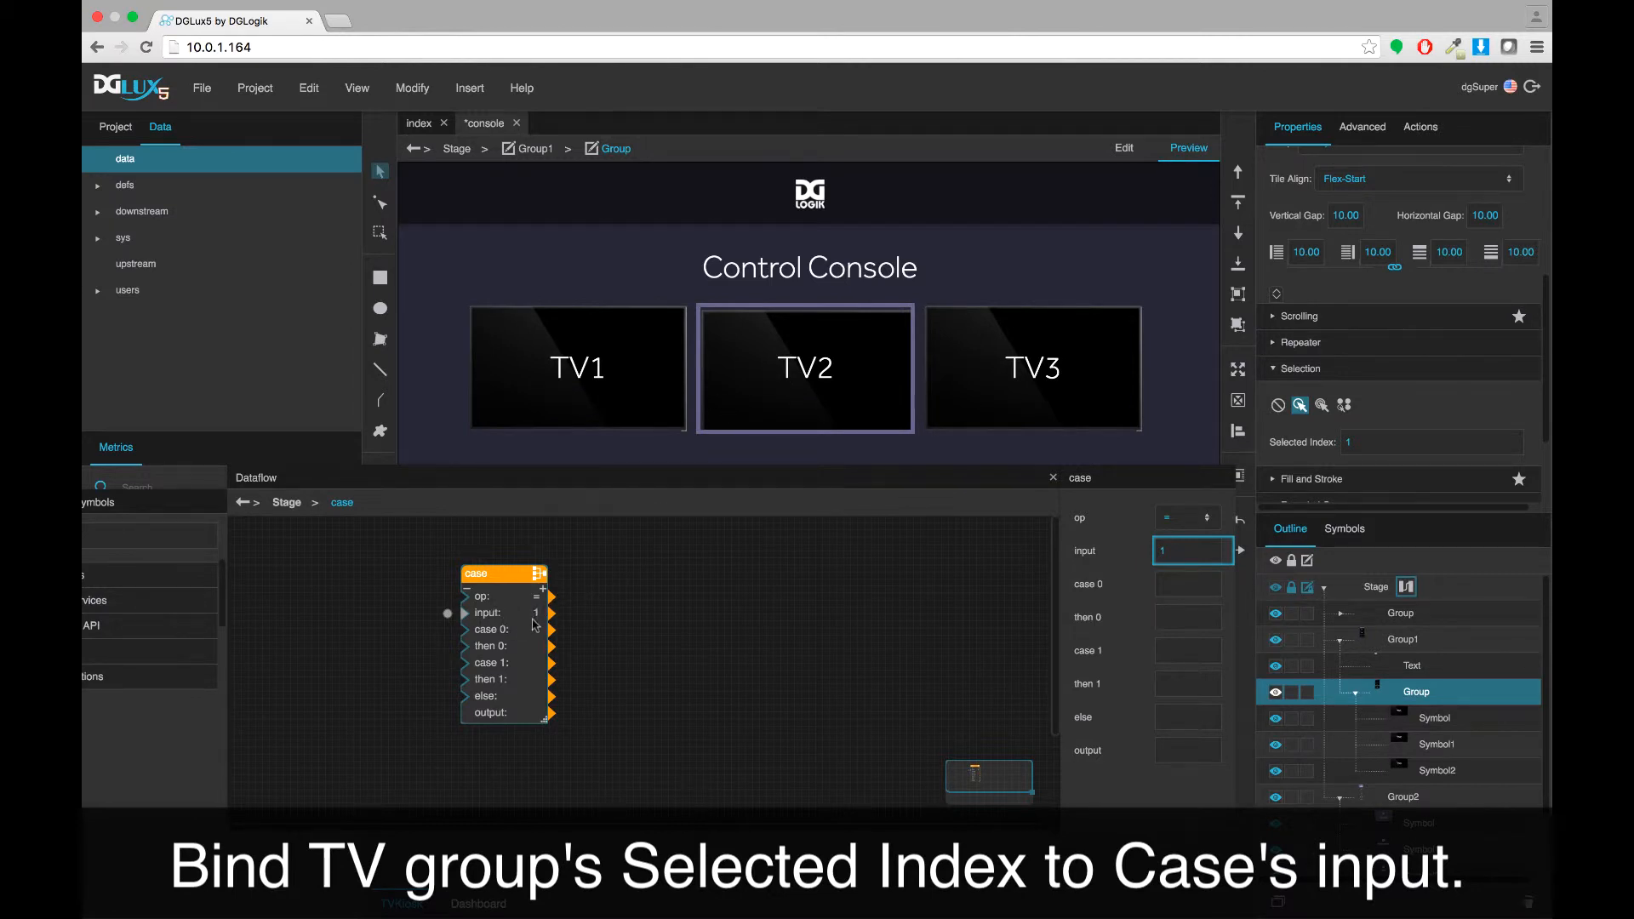
click(978, 368)
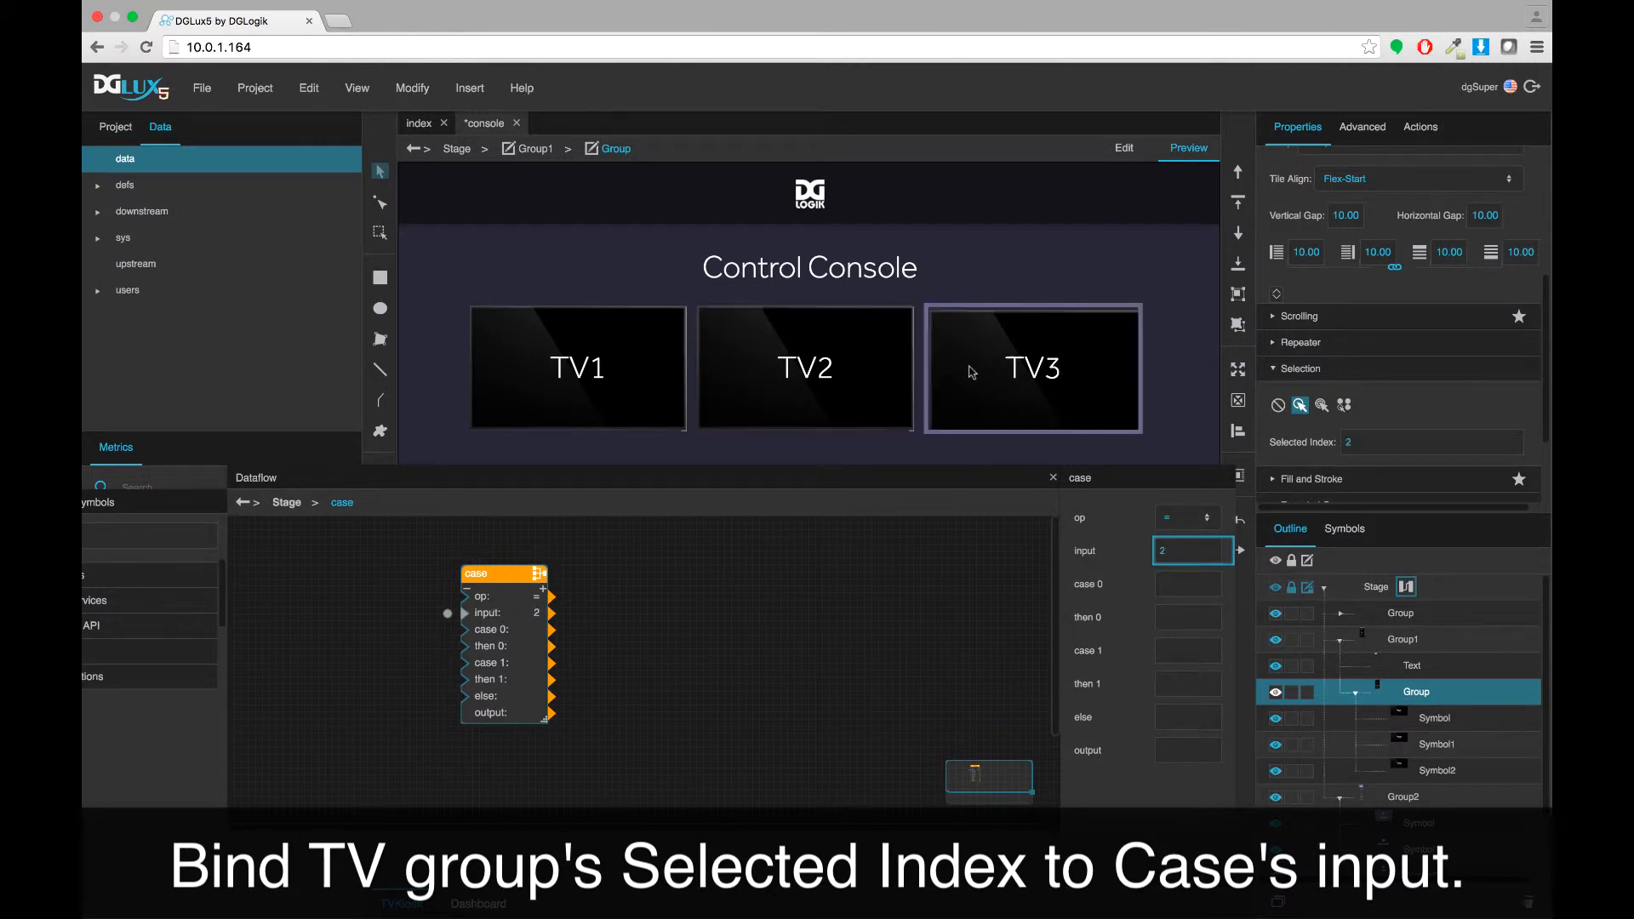
click(842, 370)
click(623, 397)
click(768, 374)
click(1055, 375)
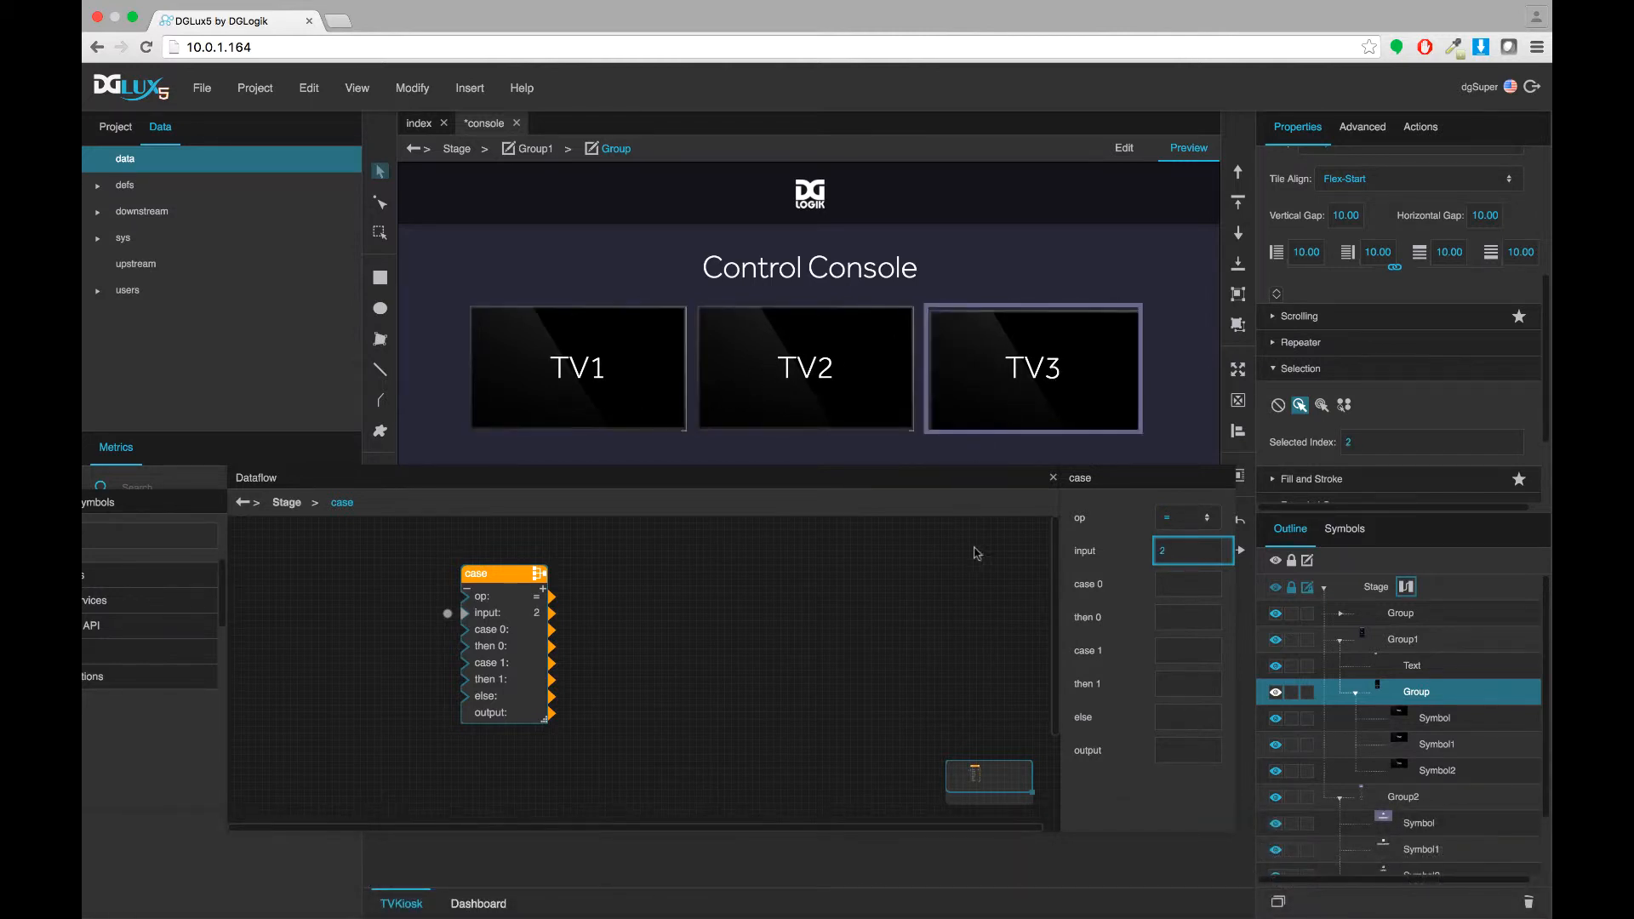
Step: Add a third case to the case block and set case 0, case 1 and case 2 to 0, 1 and 2
click(962, 620)
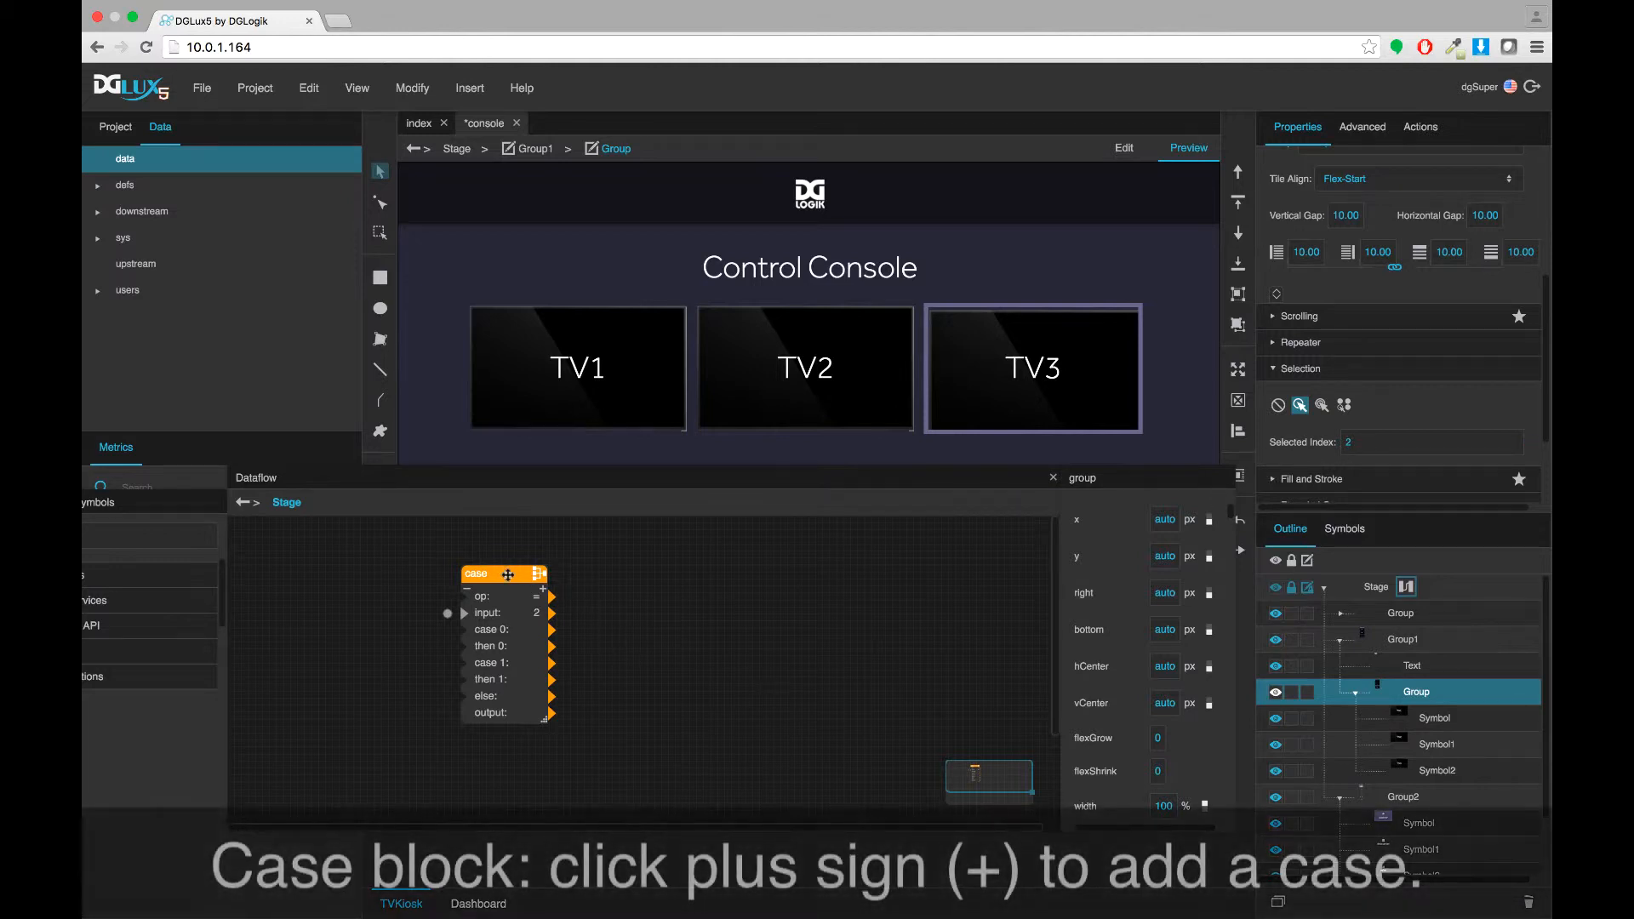
drag(508, 574, 522, 557)
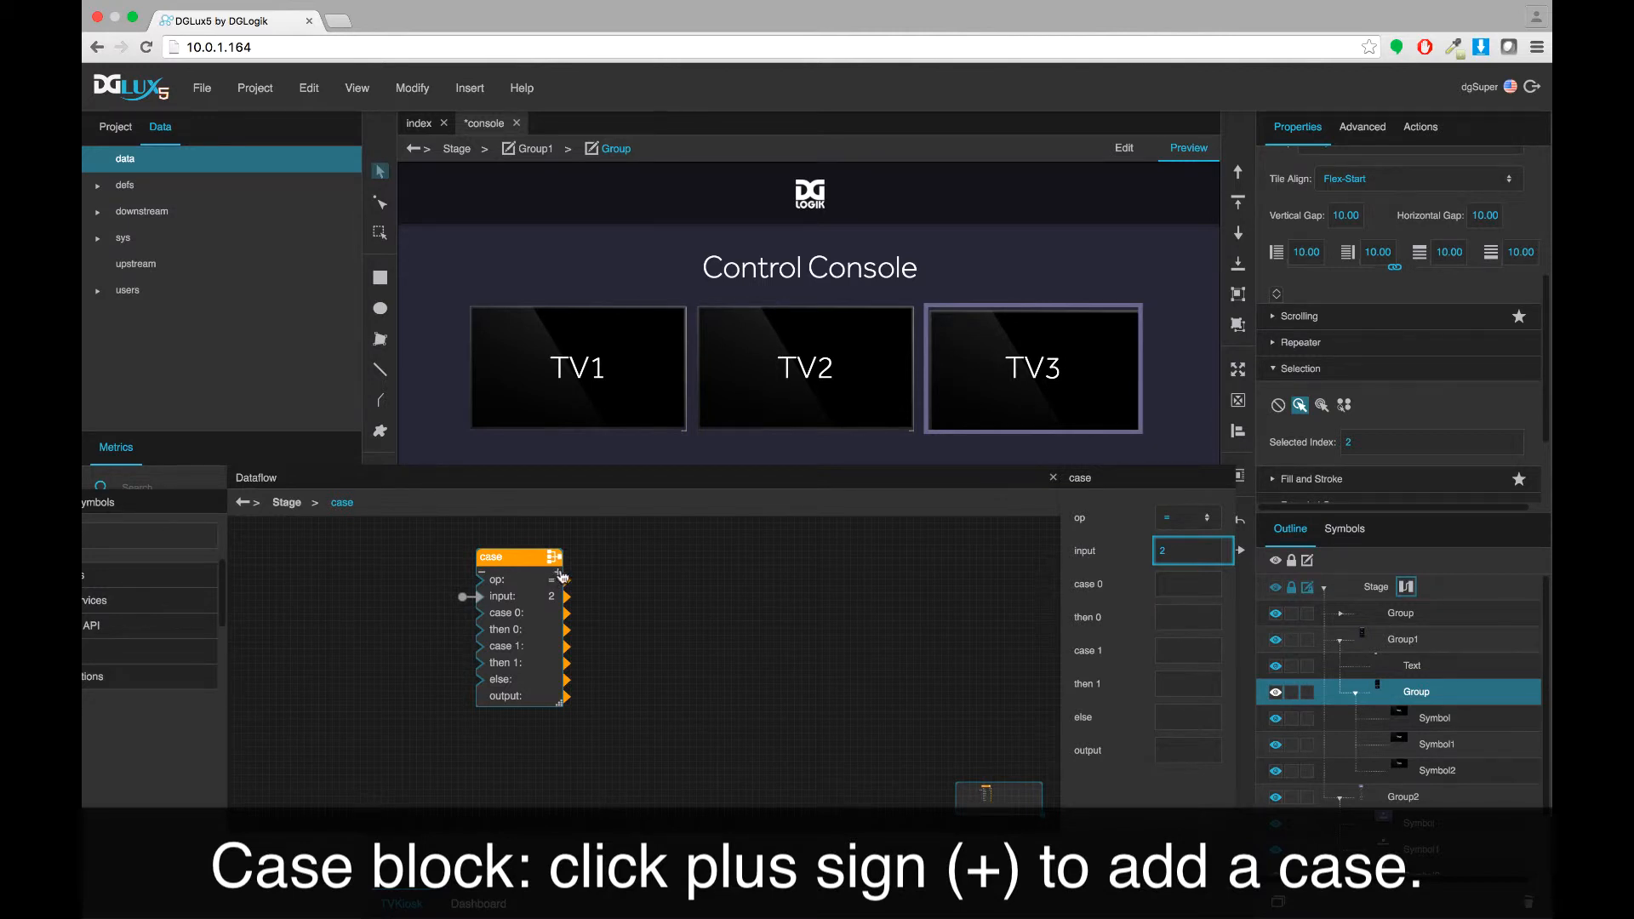
click(561, 576)
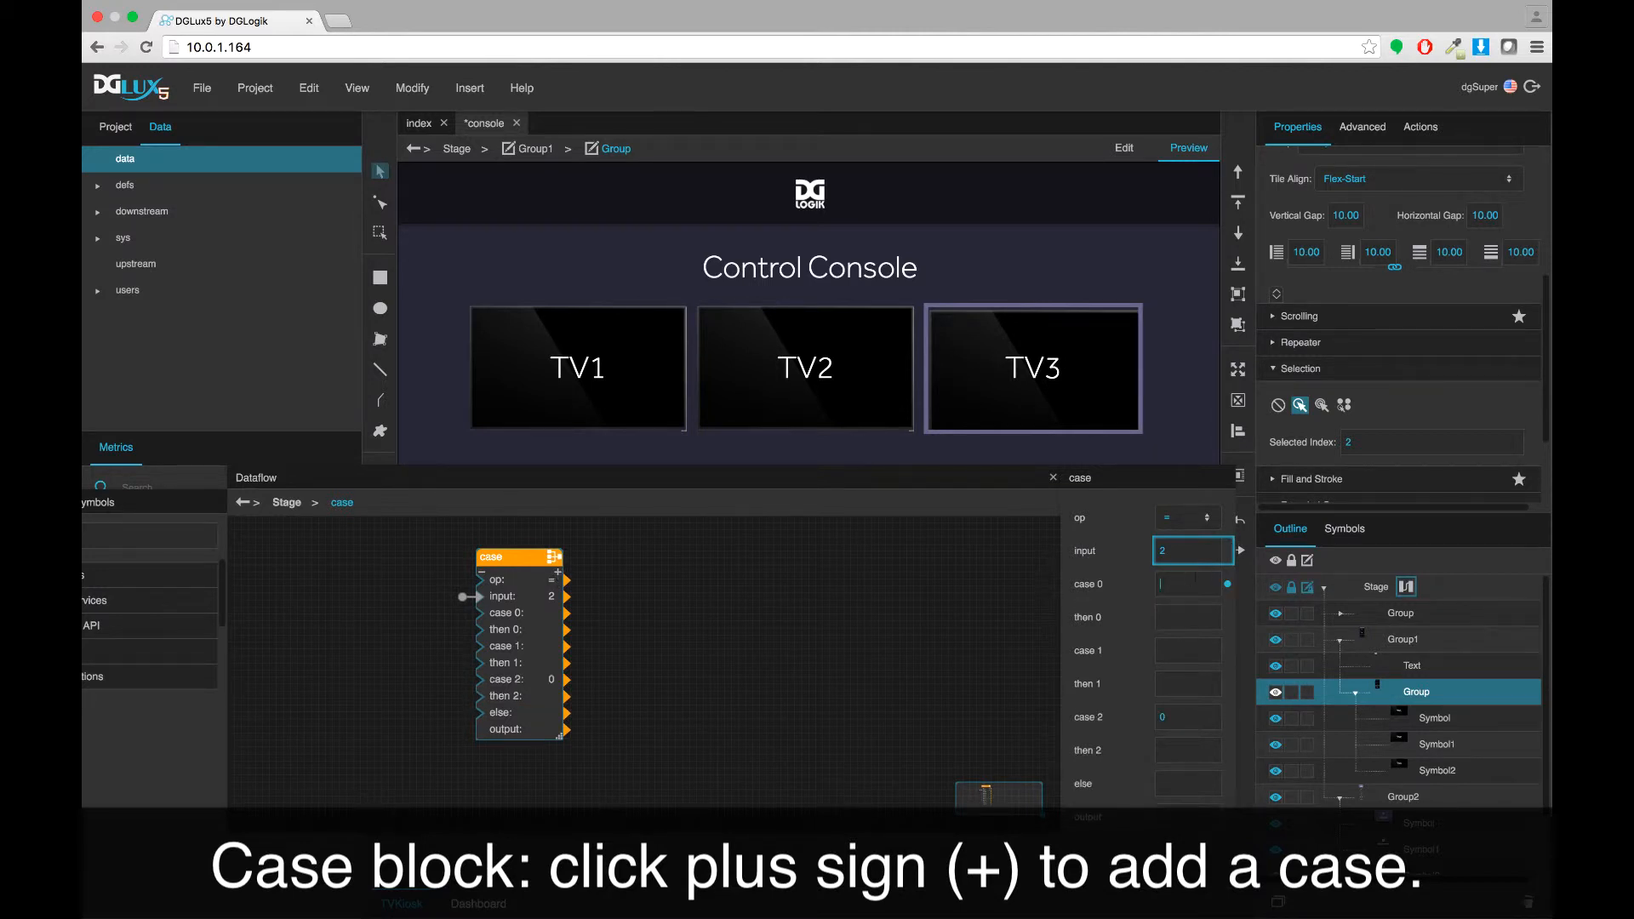
text(0)
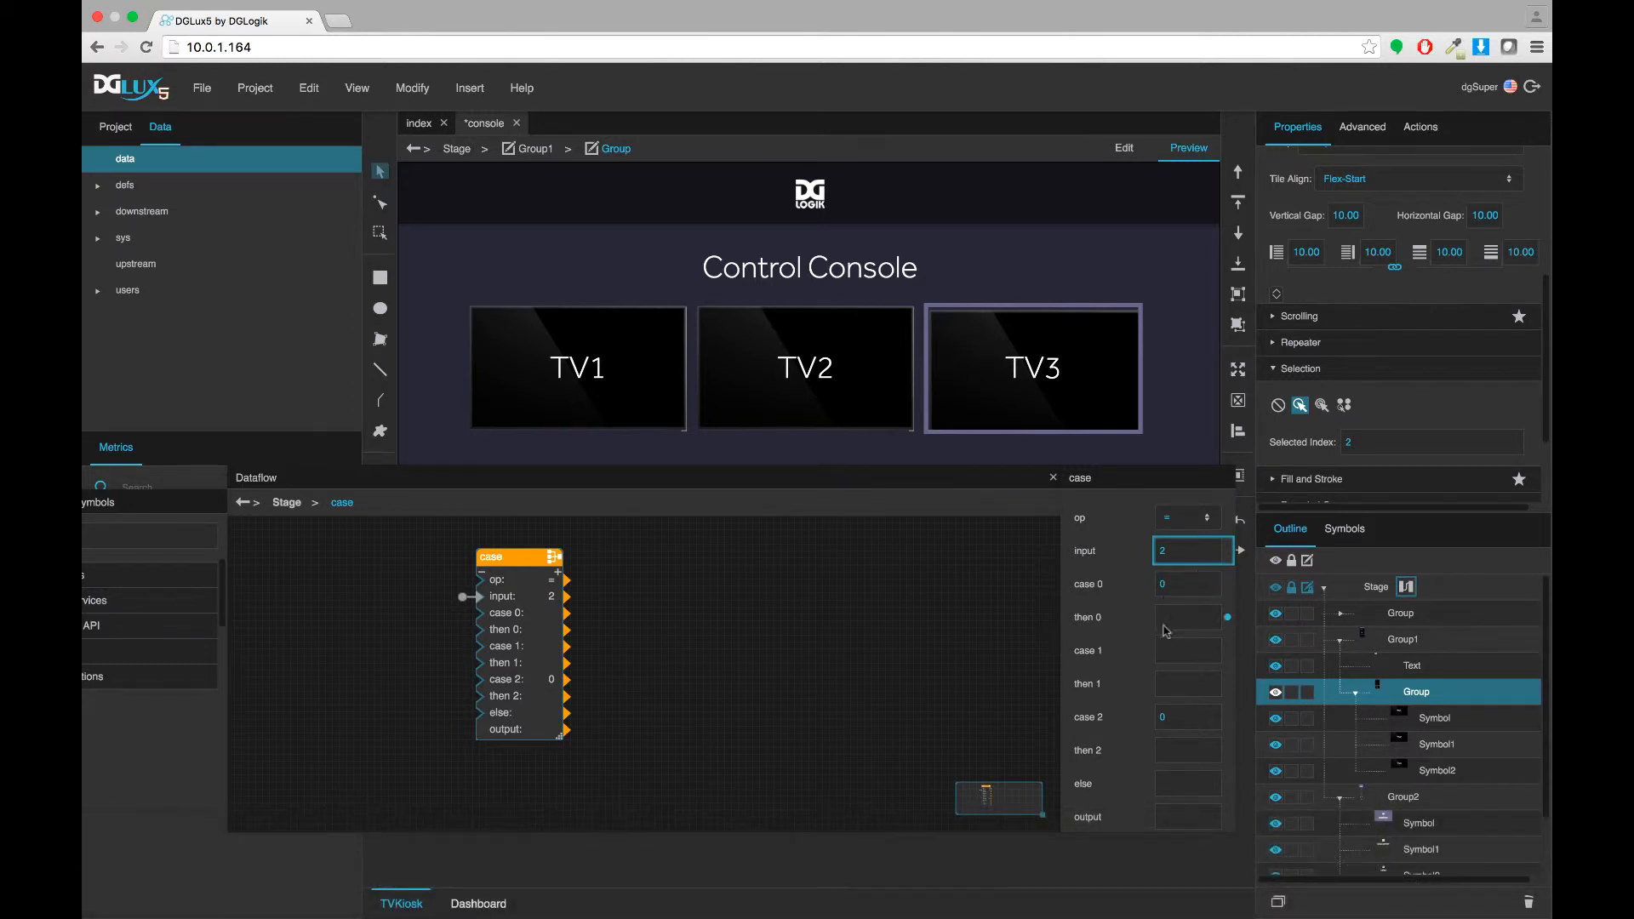
text(1)
click(1193, 719)
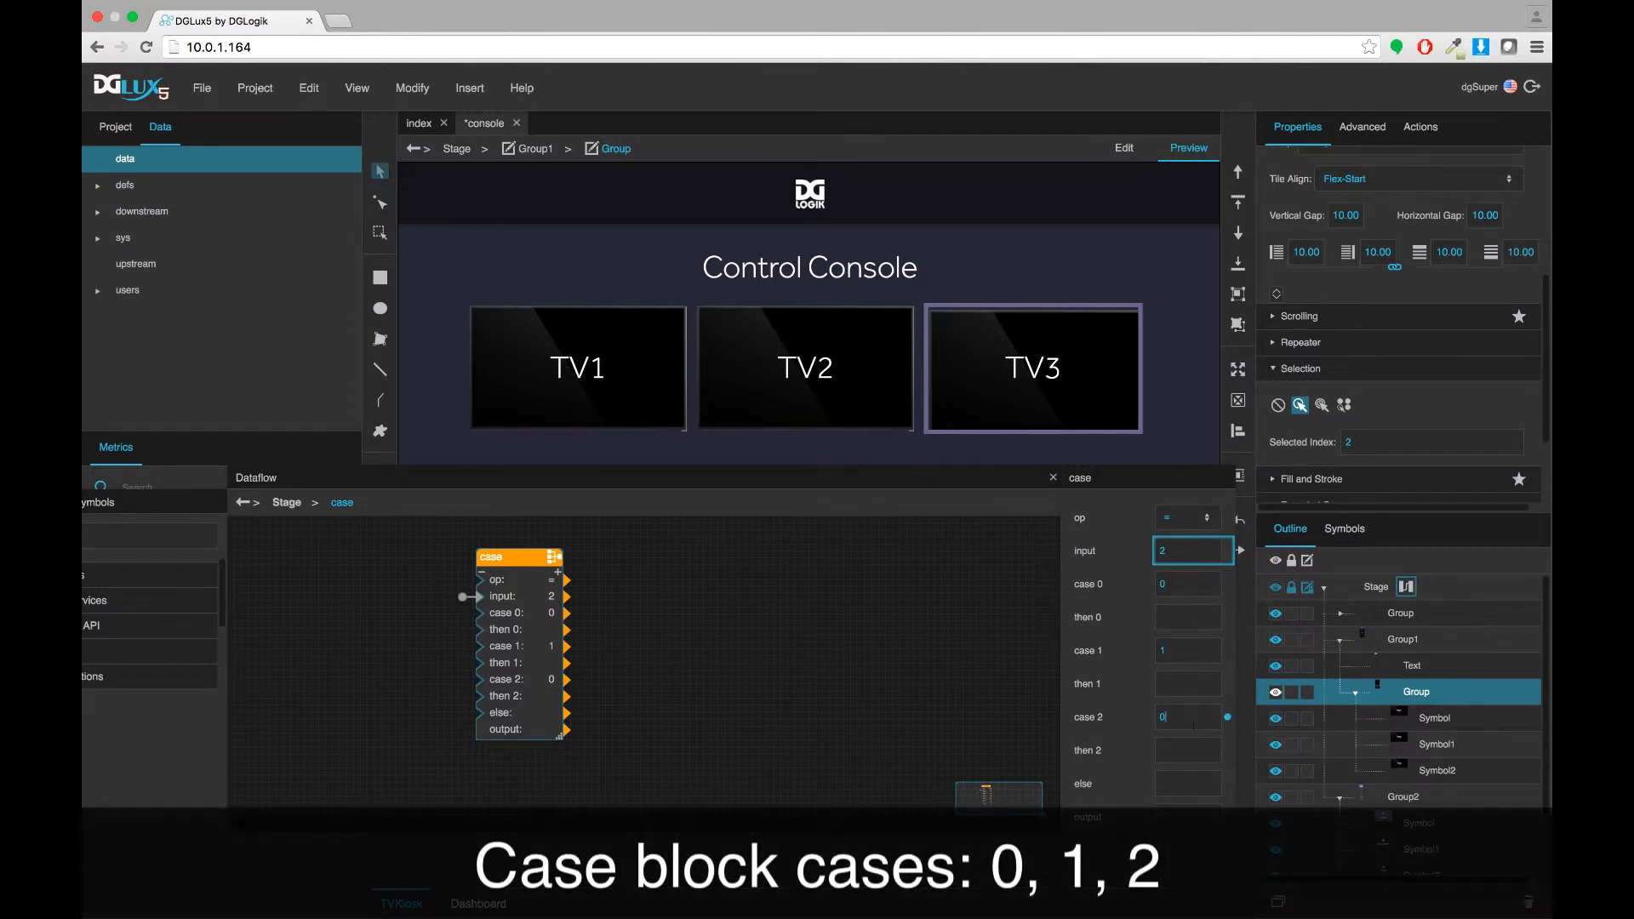
text(2)
Step: Set the case block's then 0, then 1 and then 2 values to TV1, TV2 and TV3, and close the dataflow
text(TV1)
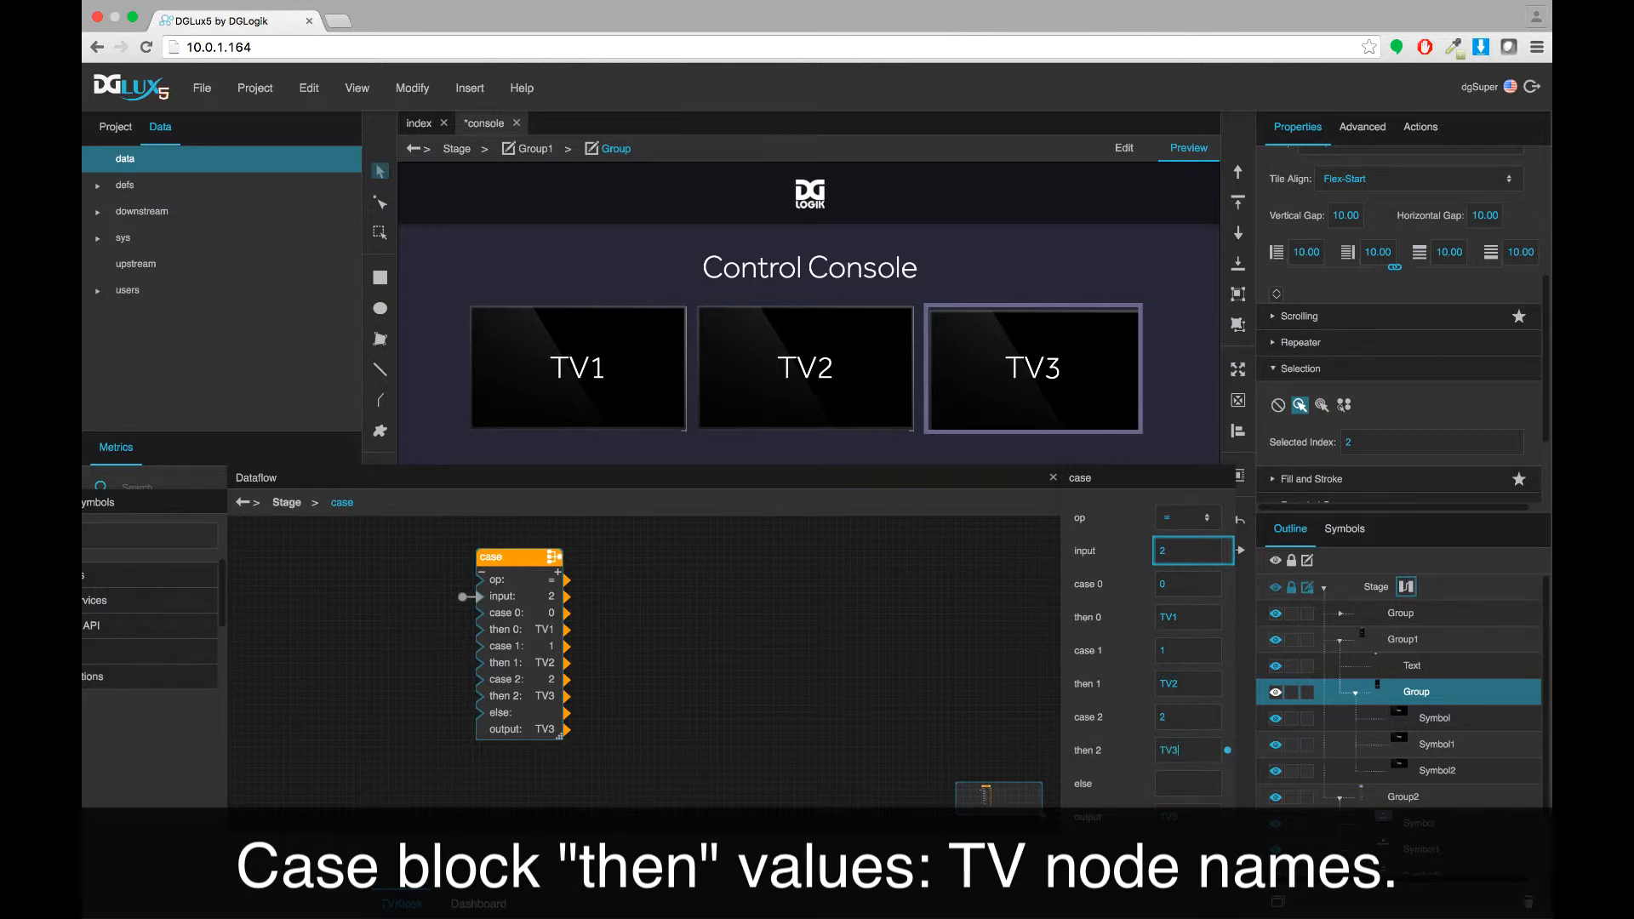
drag(936, 477, 931, 313)
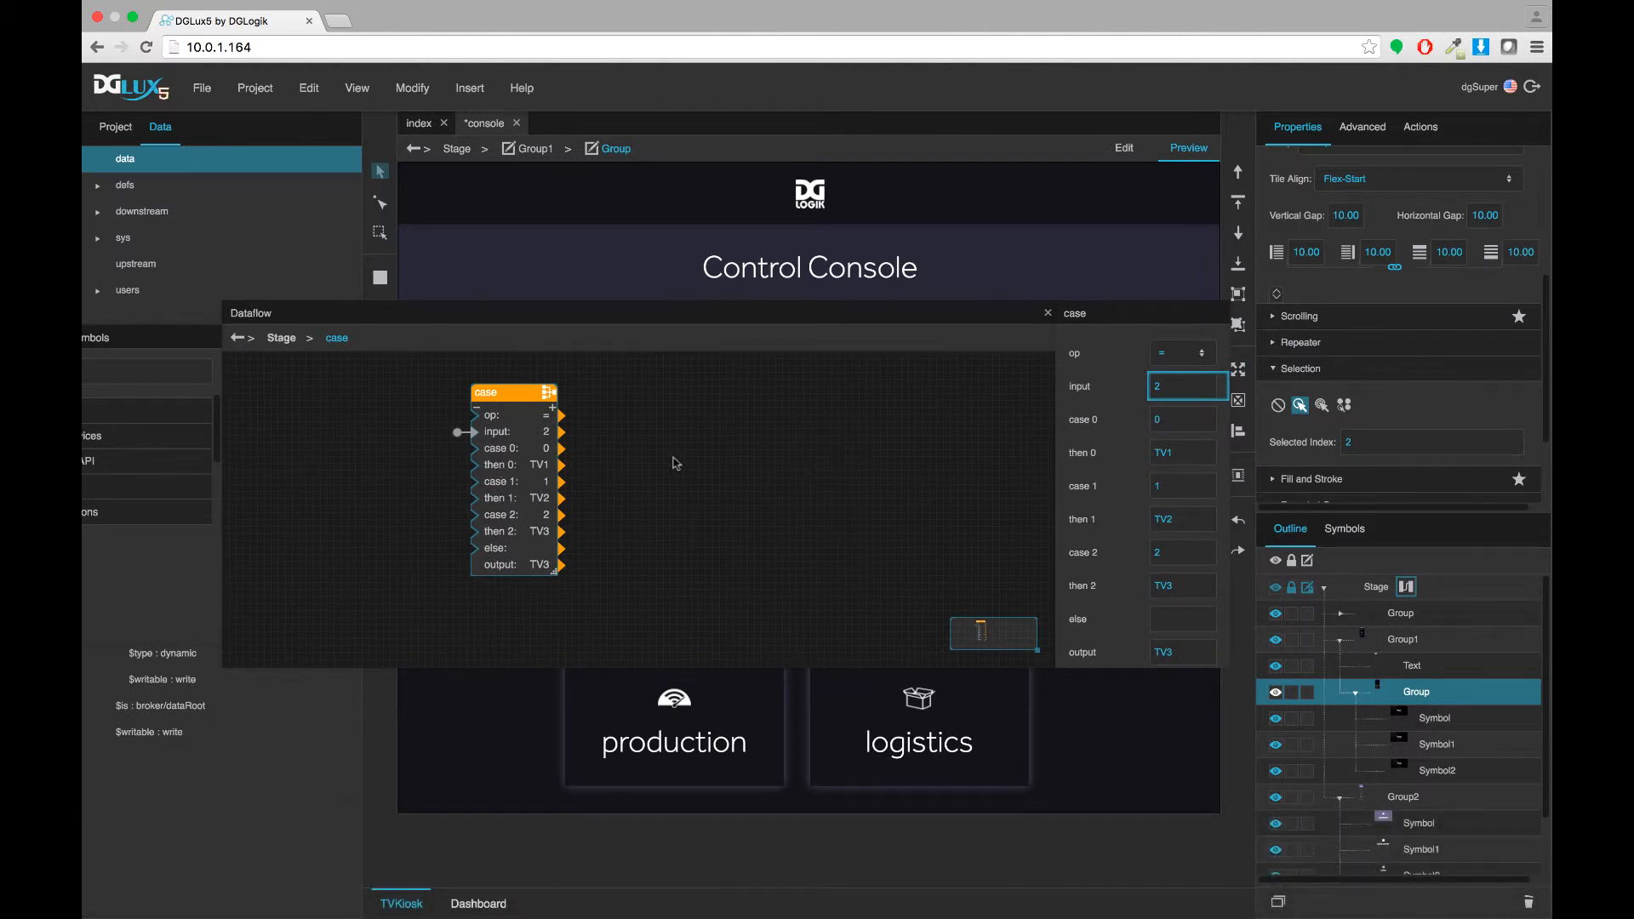
click(1048, 313)
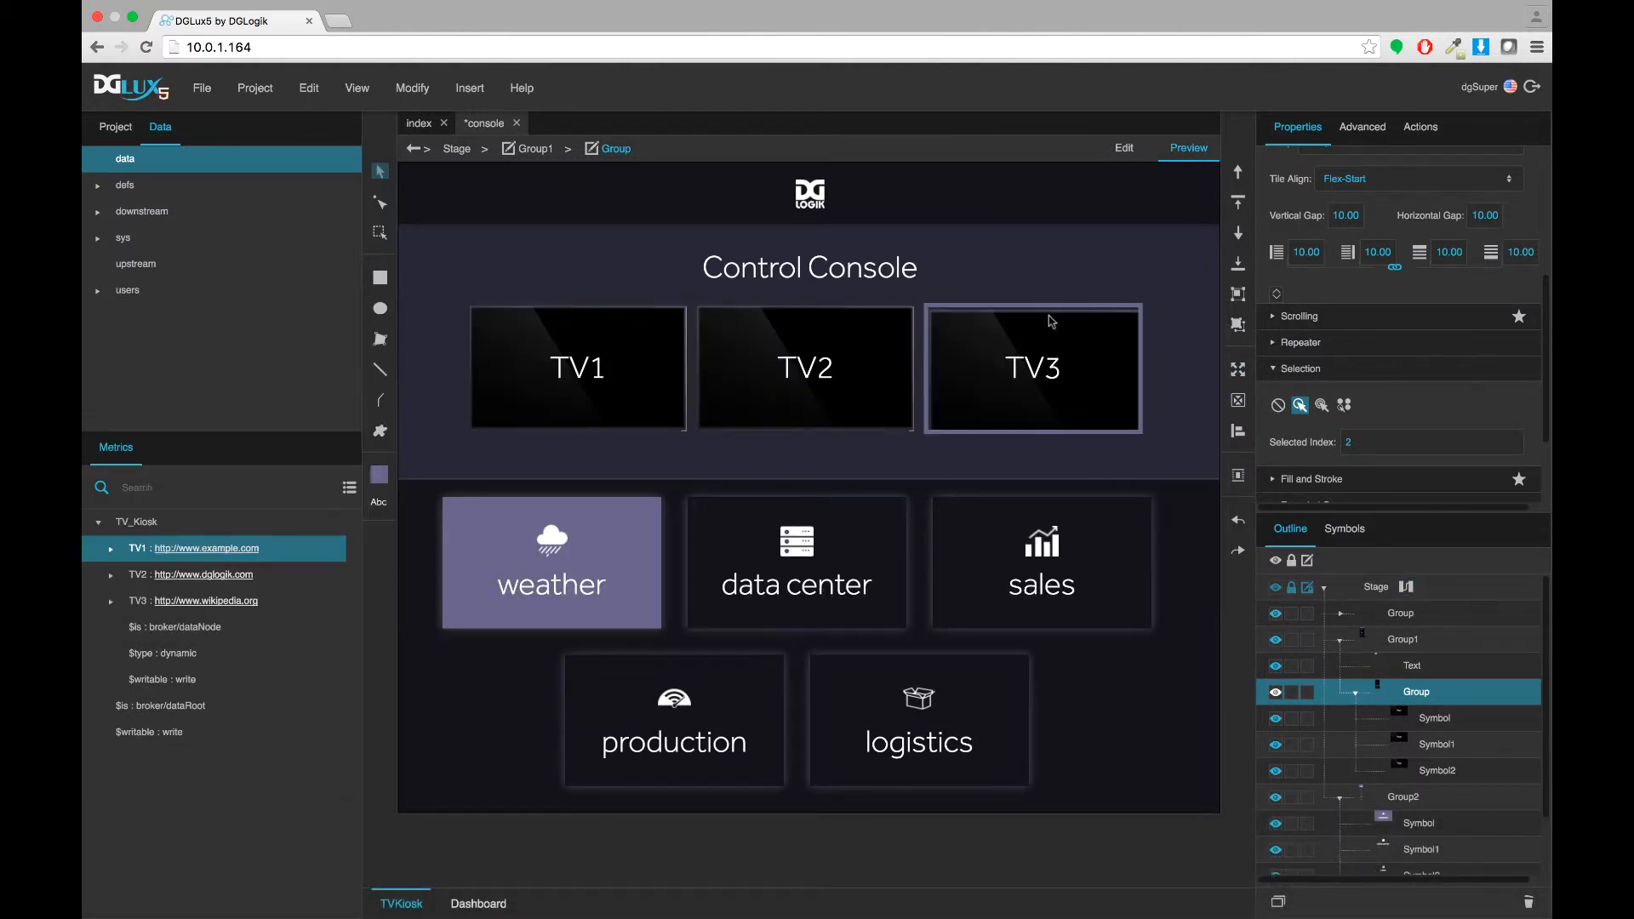
Step: Open the Content symbol for editing and expand its Content group in the outline
click(1344, 528)
right_click(1304, 704)
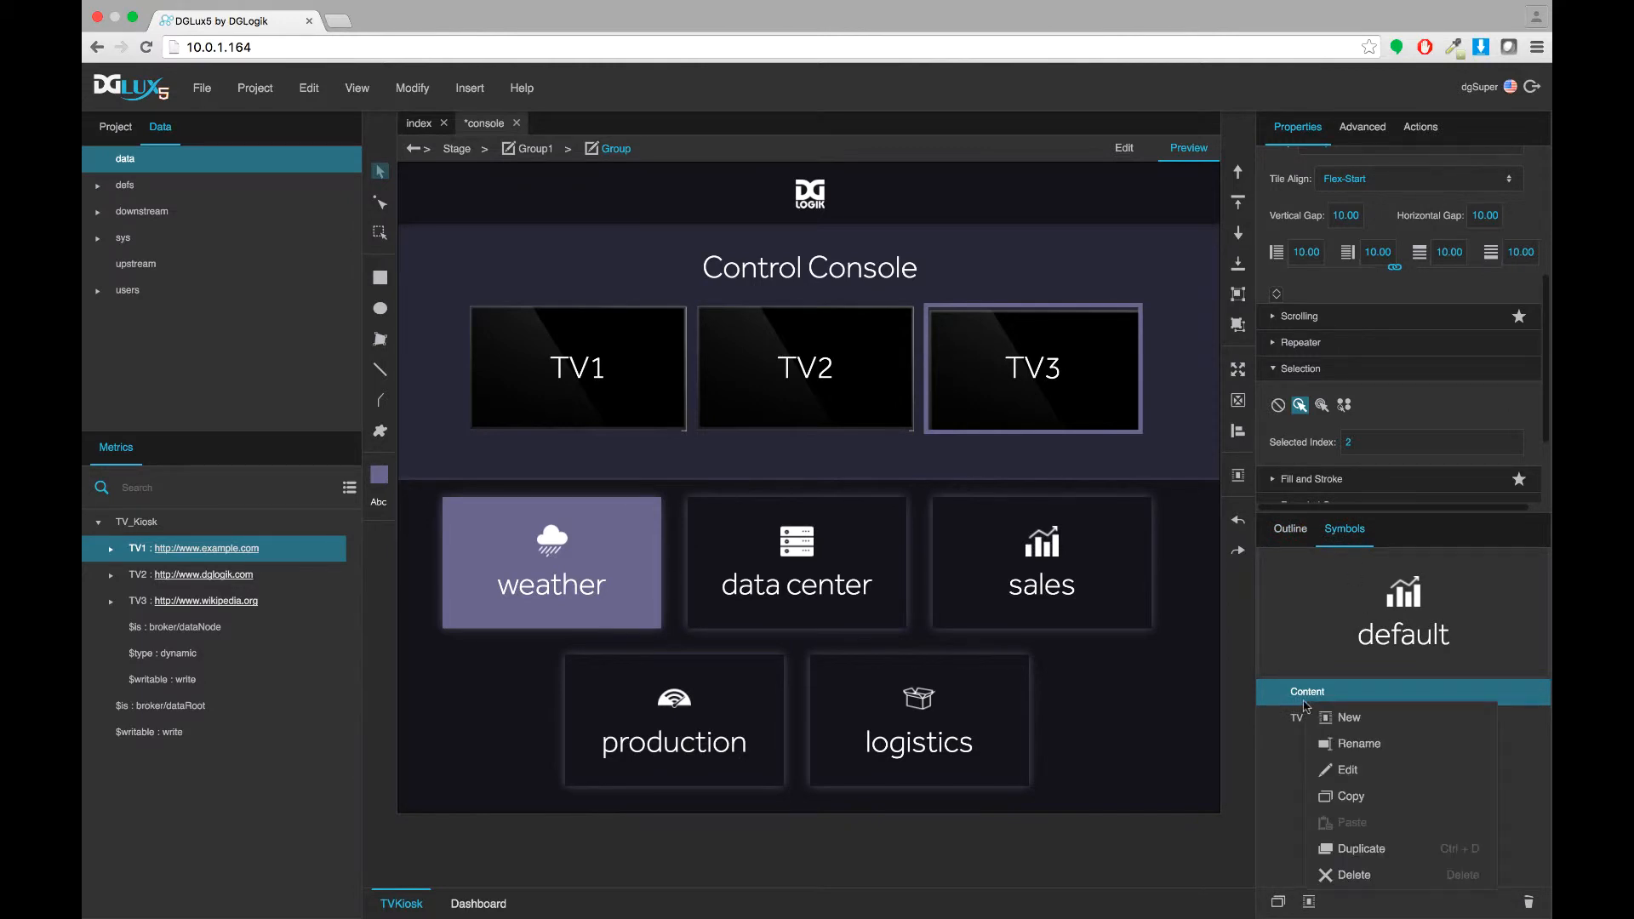
click(1347, 770)
click(1289, 536)
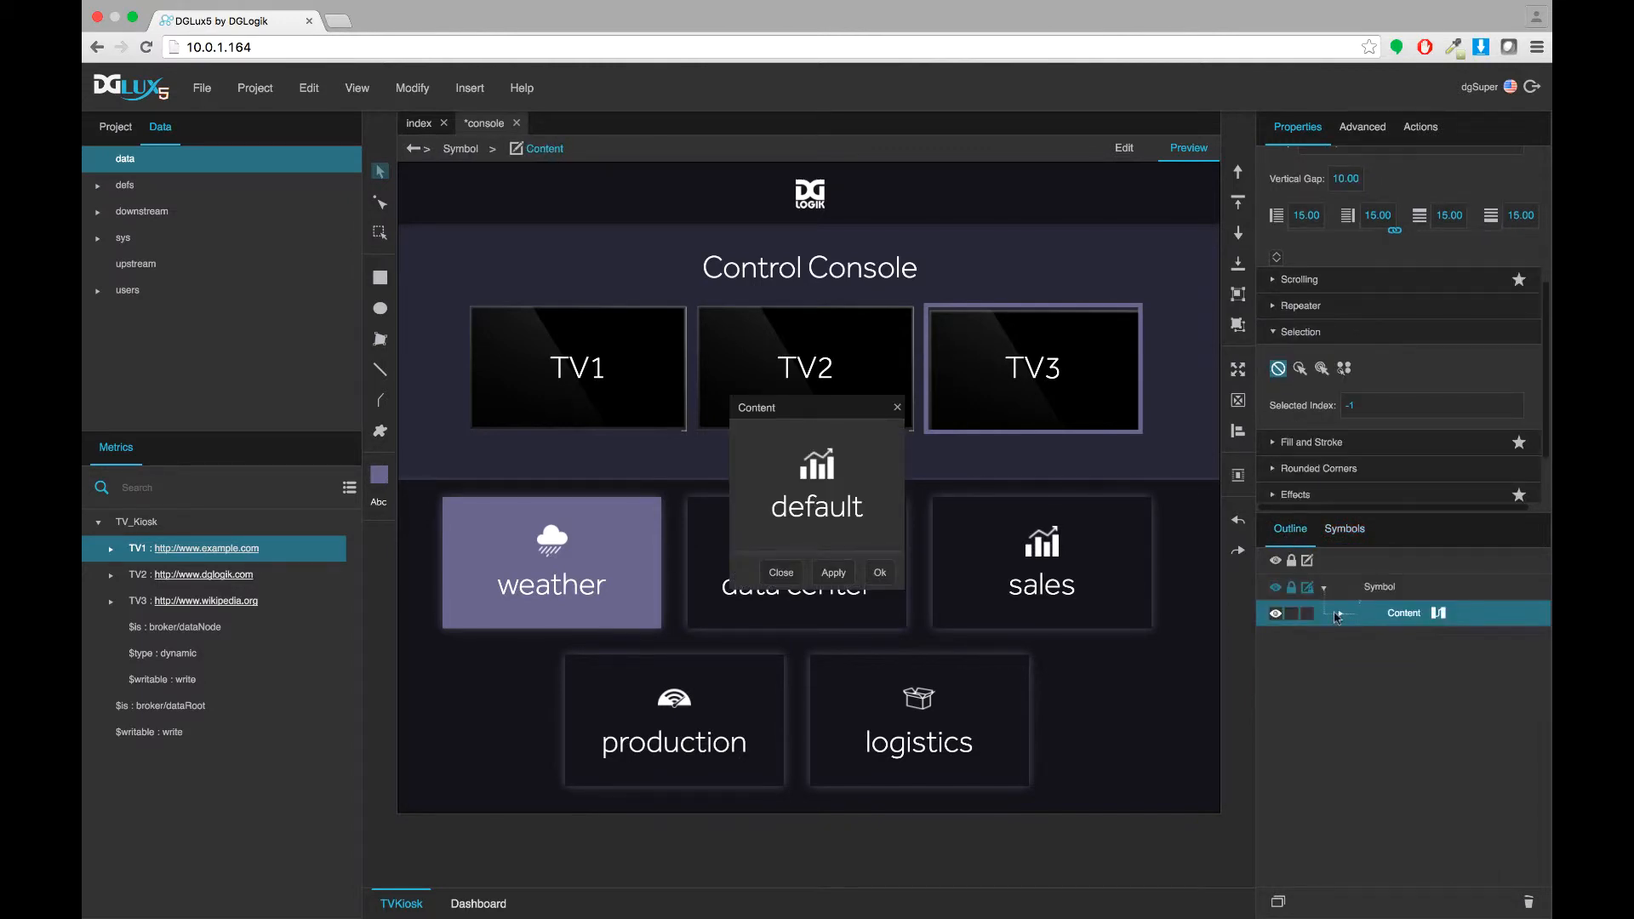
click(1341, 615)
Step: Add a string parameter named curTV to the Content symbol and confirm the symbol edits
right_click(1392, 615)
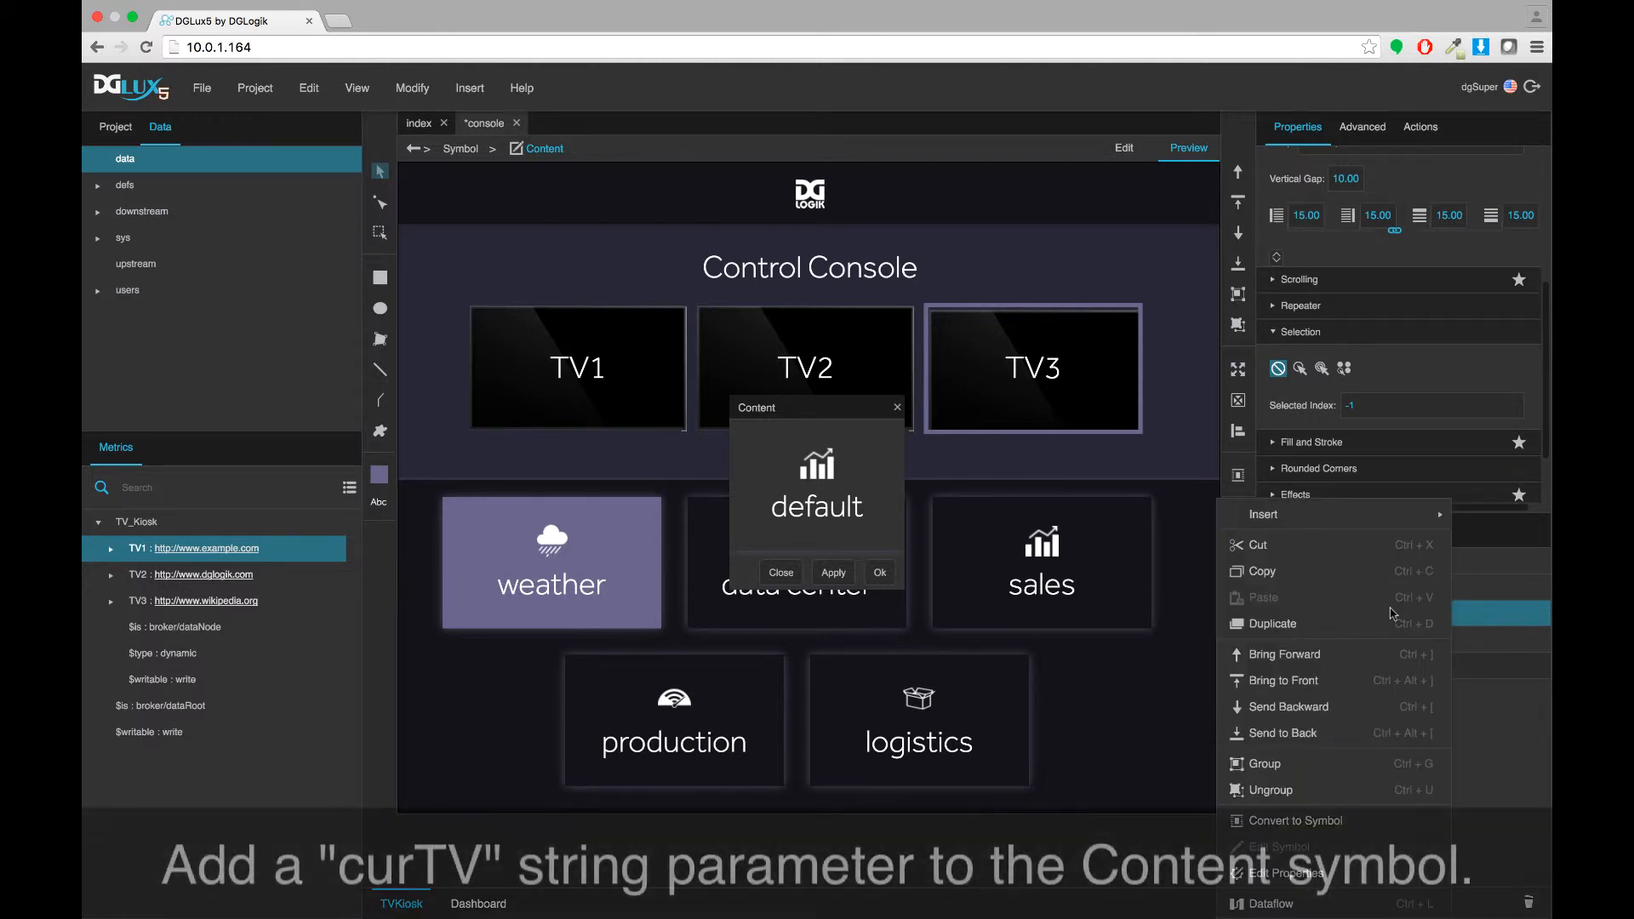
click(1277, 706)
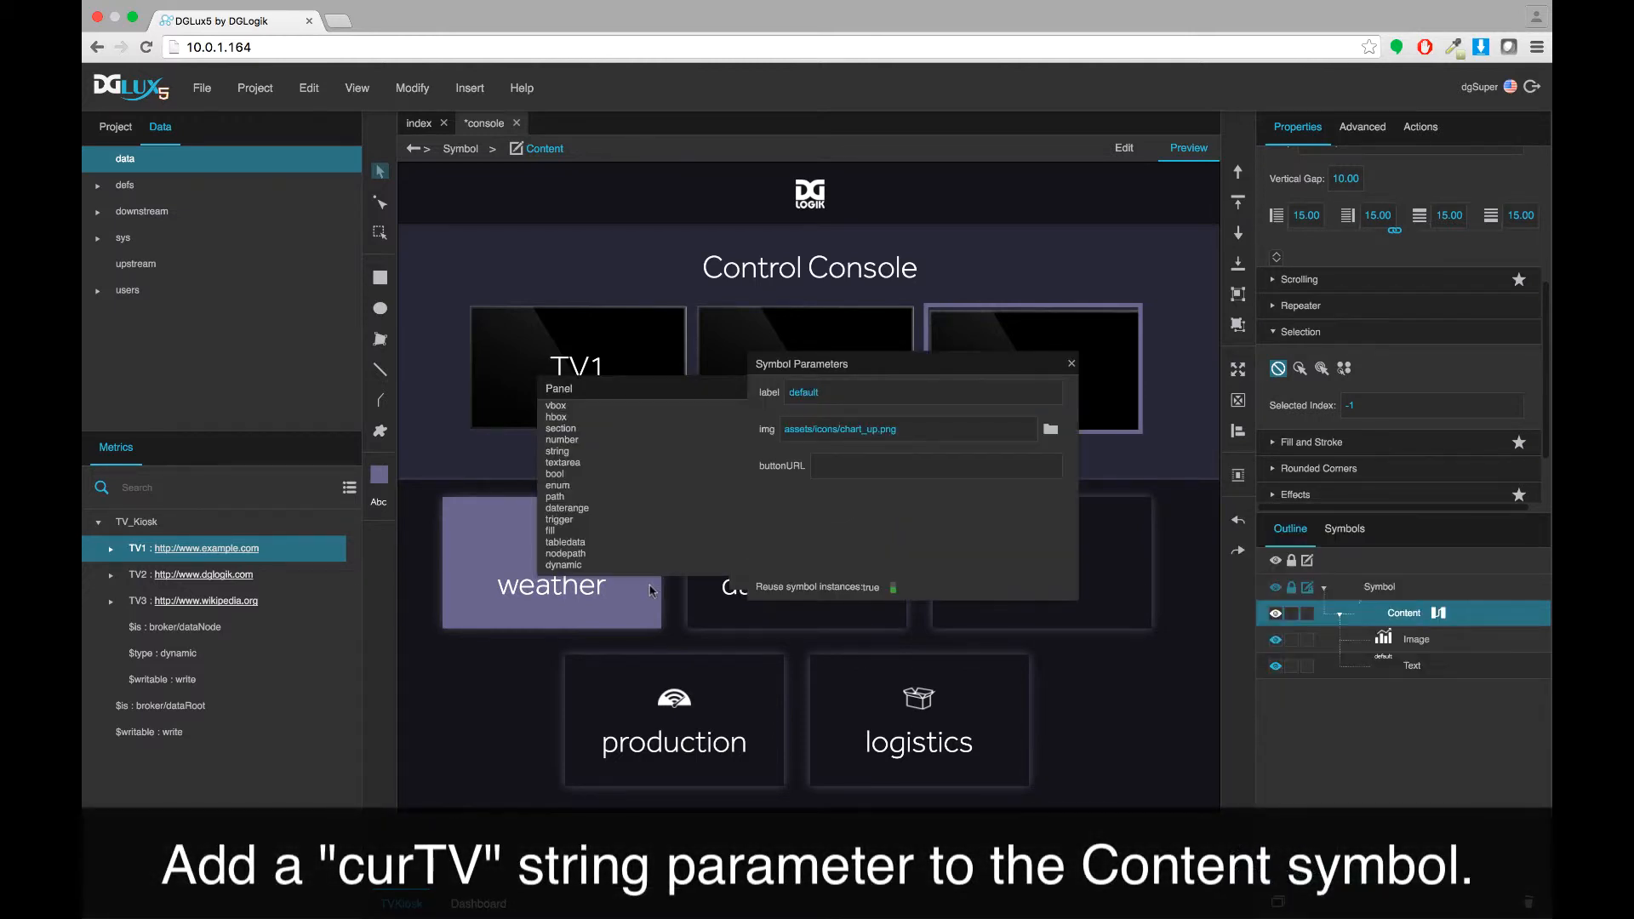
drag(560, 452, 776, 513)
double_click(773, 503)
text(curTV)
click(1070, 364)
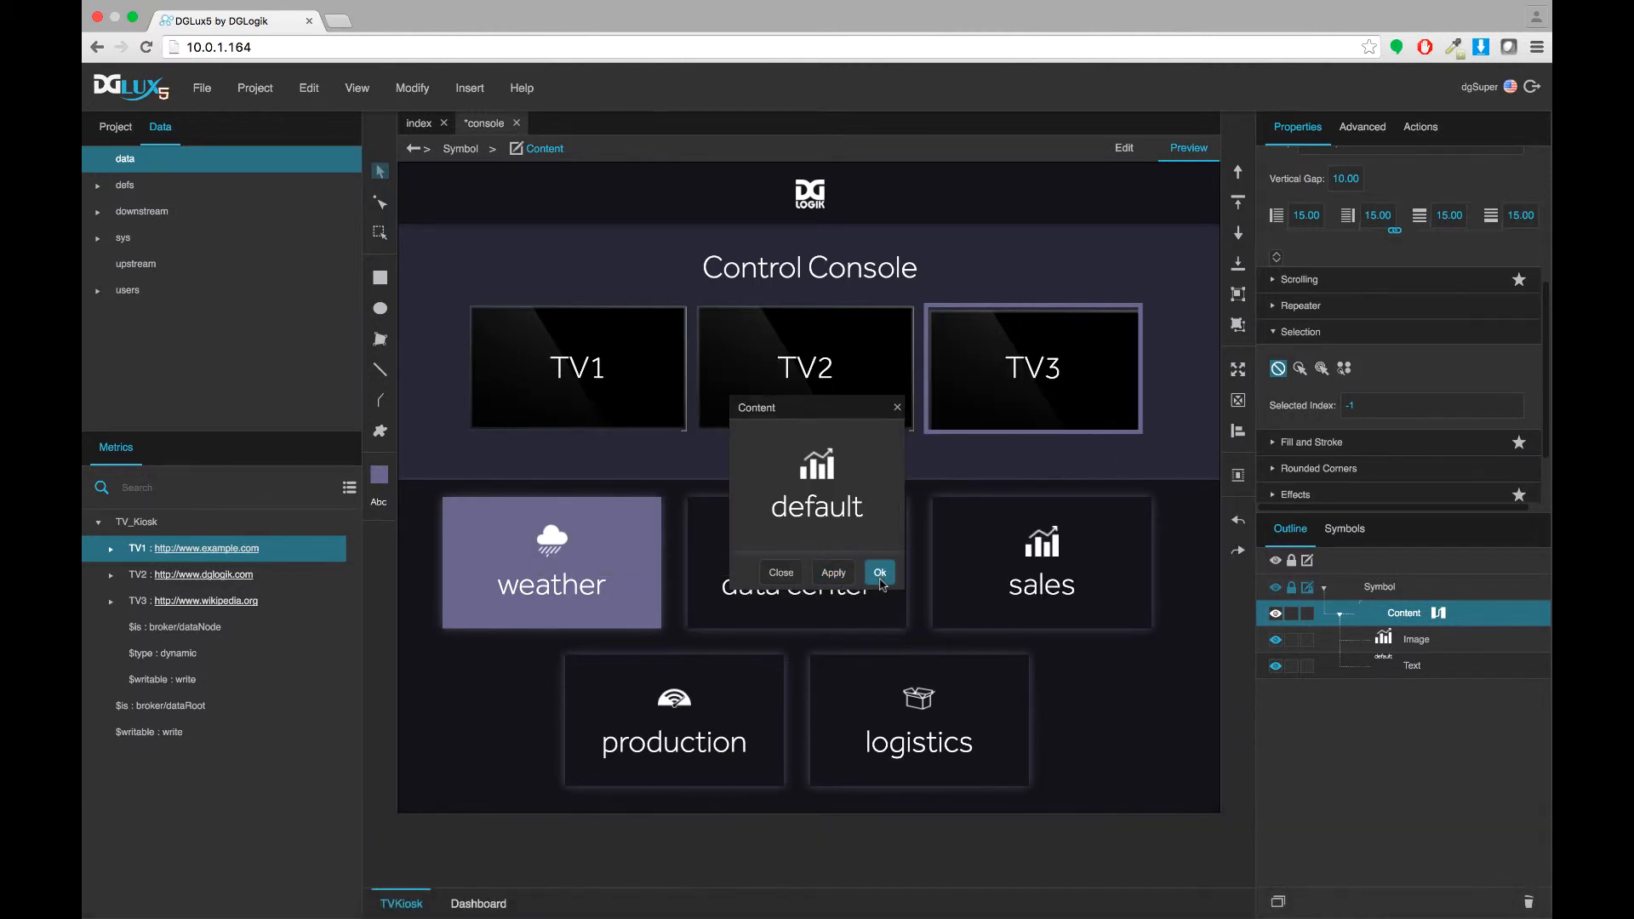
click(879, 572)
Step: Open the Stage's dataflow and narrow its window
scroll(1416, 668, down, 2)
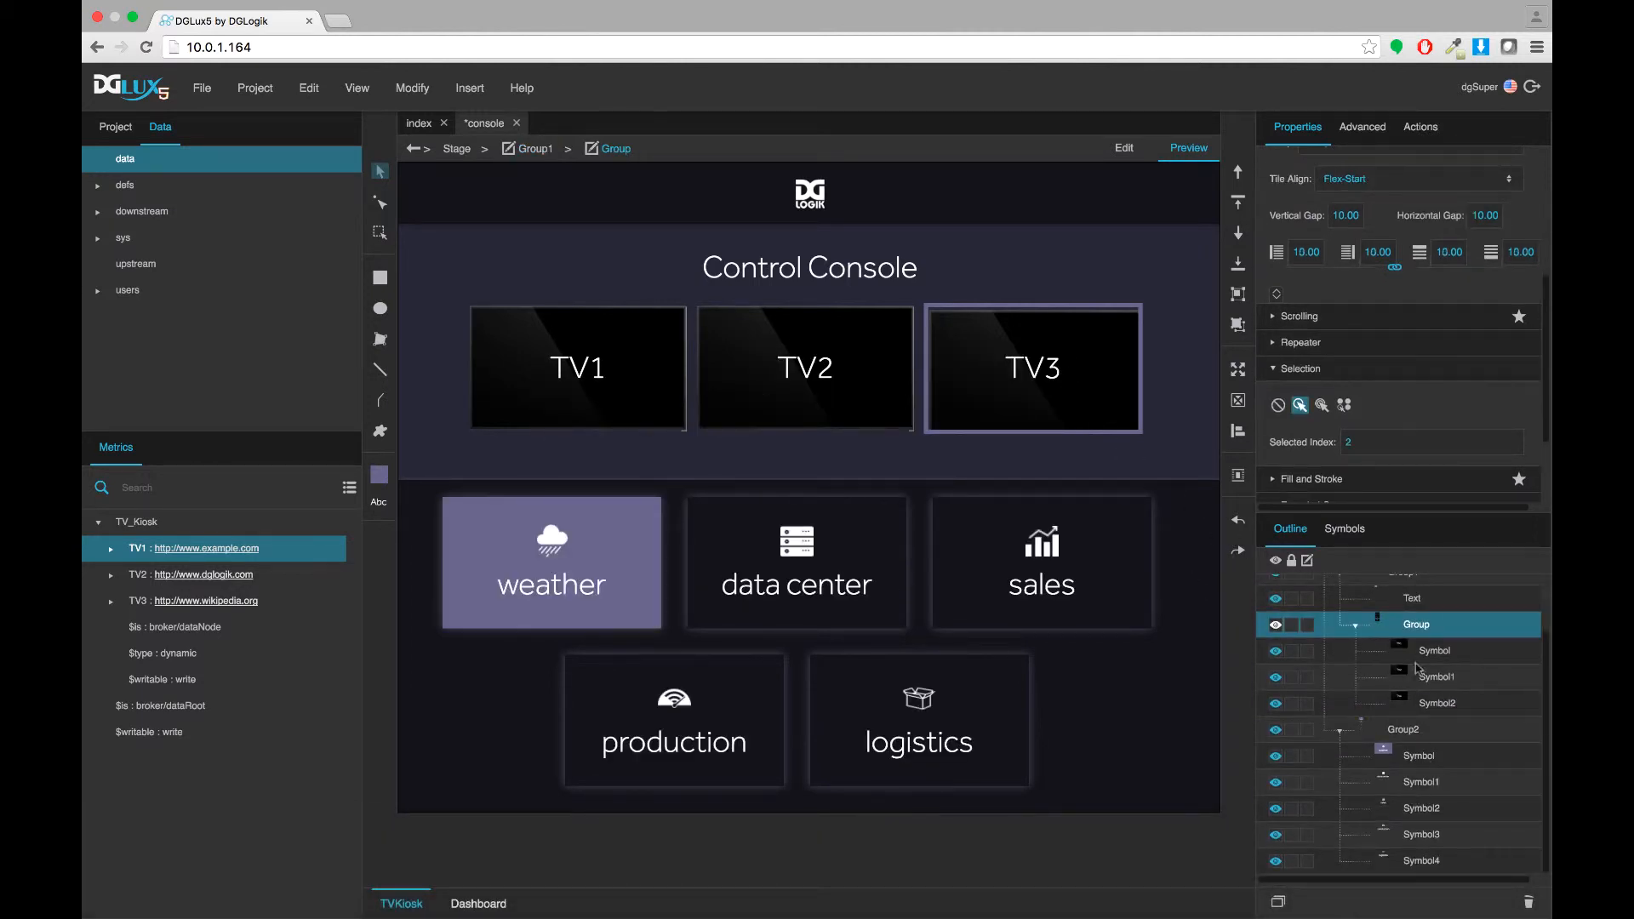
scroll(1416, 668, up, 2)
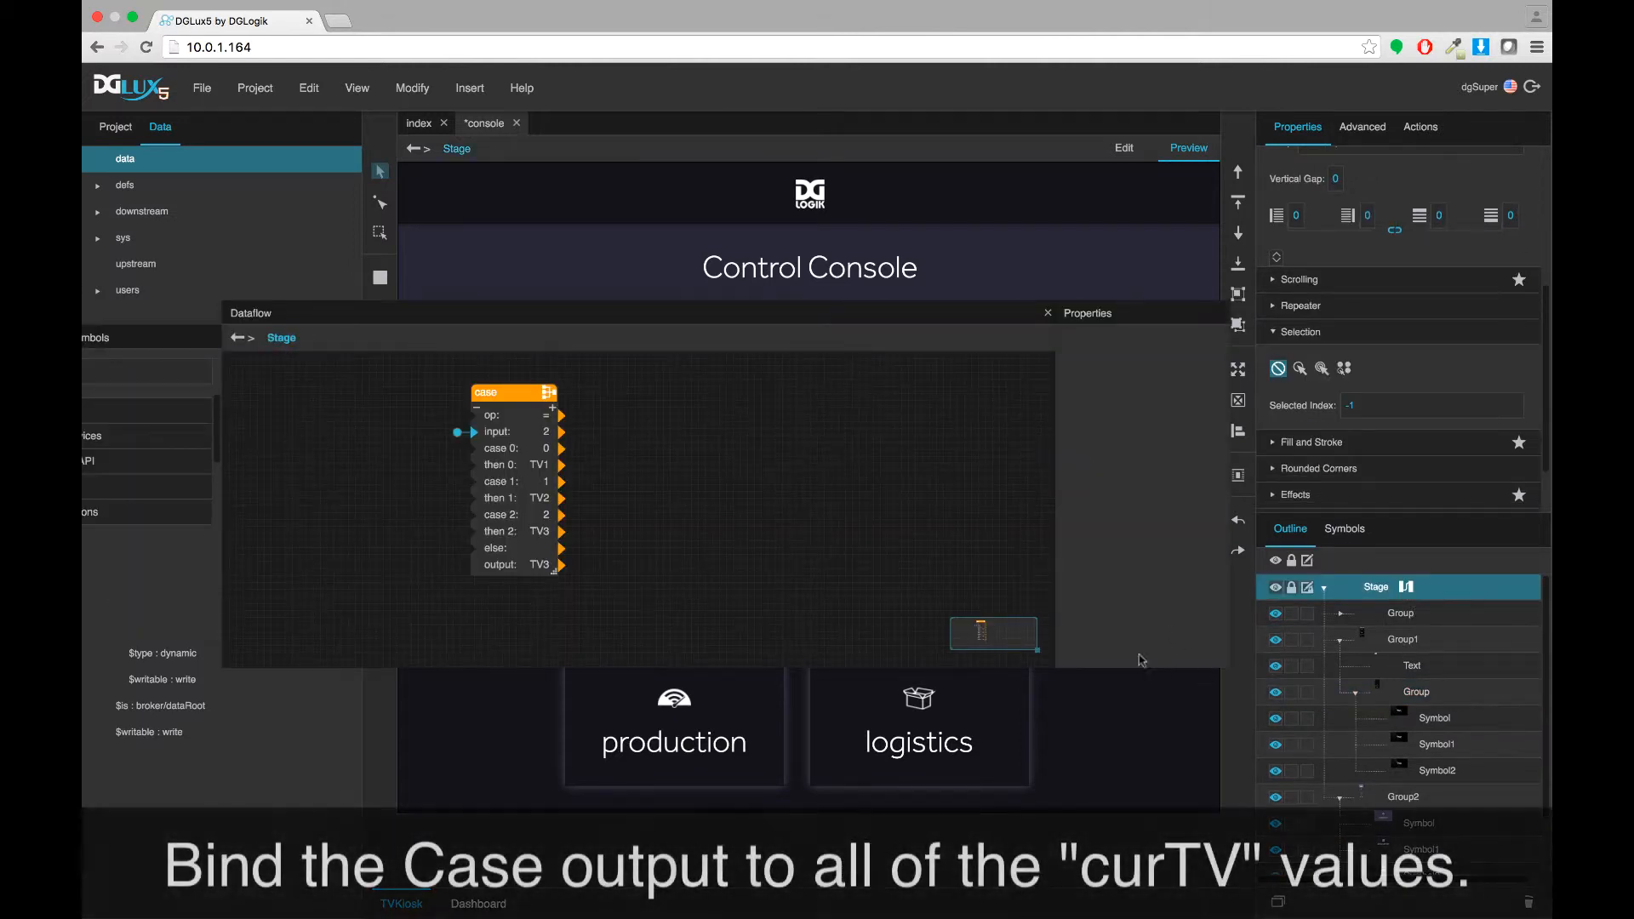
drag(1051, 605, 657, 605)
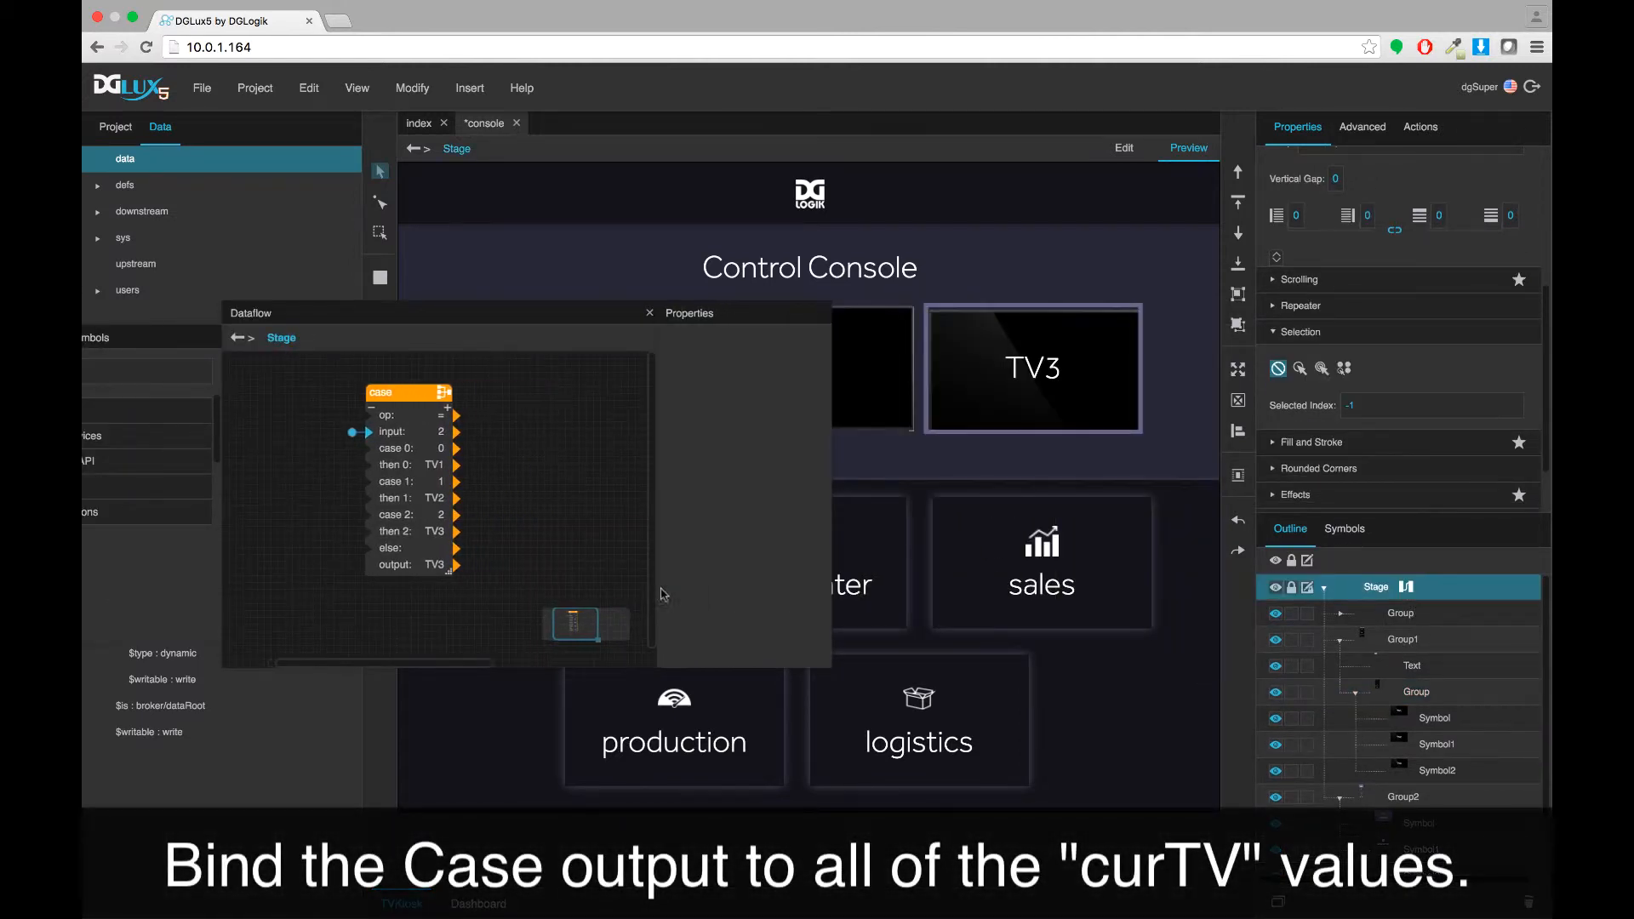
scroll(1404, 774, down, 2)
Step: Bind the case block's output to the curTV property of all five Content symbols in Group2, and close the dataflow
click(1410, 757)
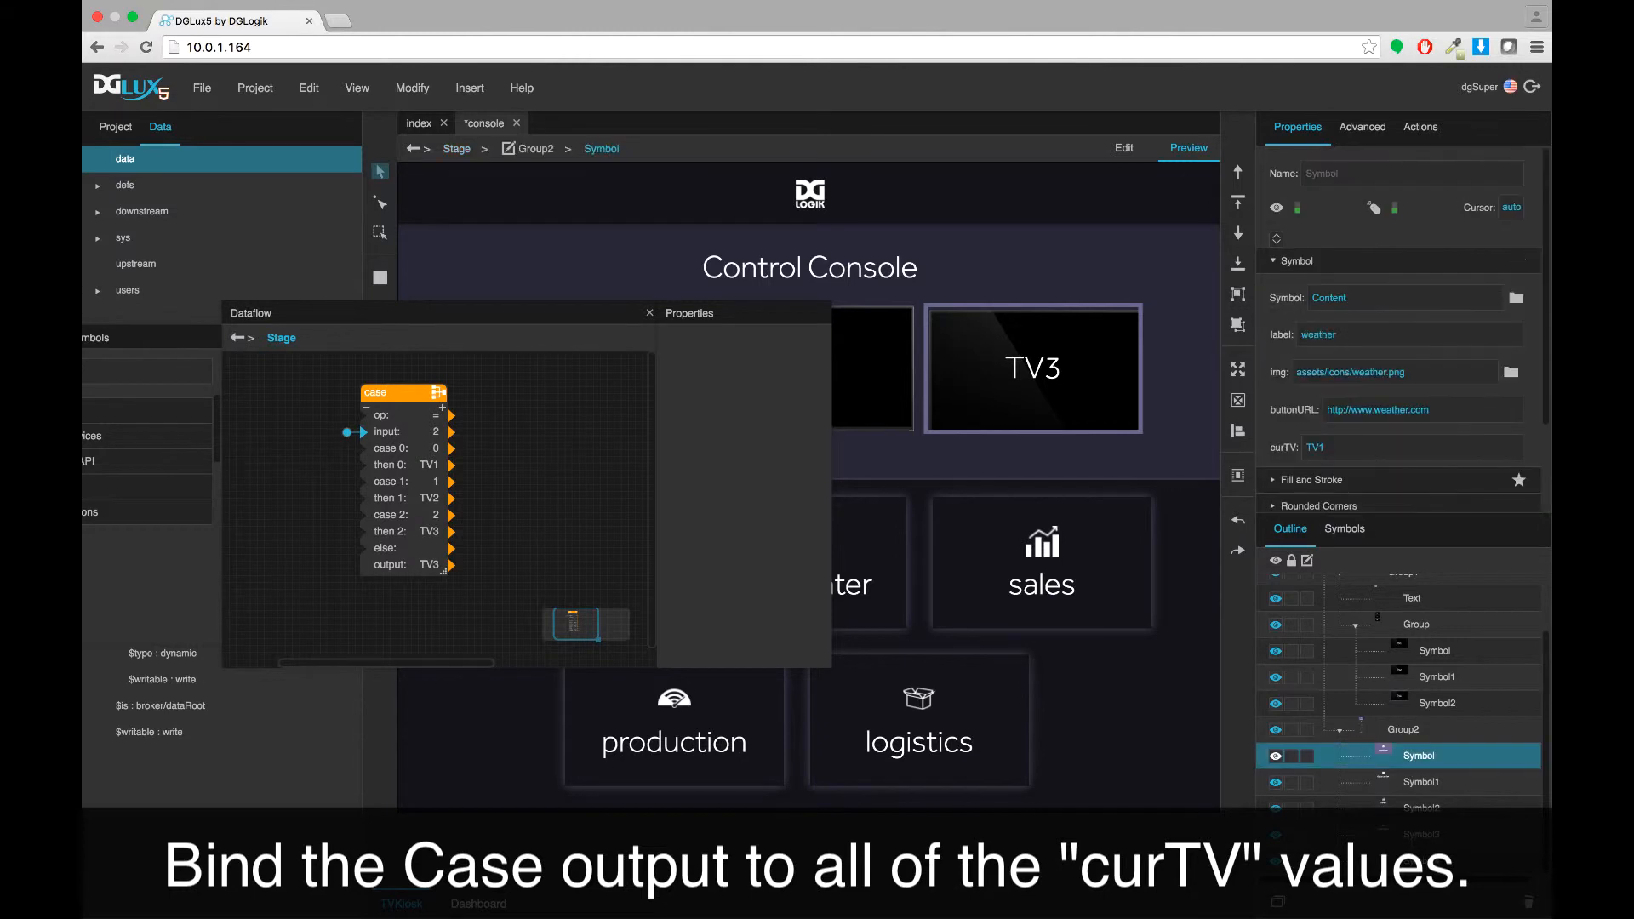
shift+click(1421, 834)
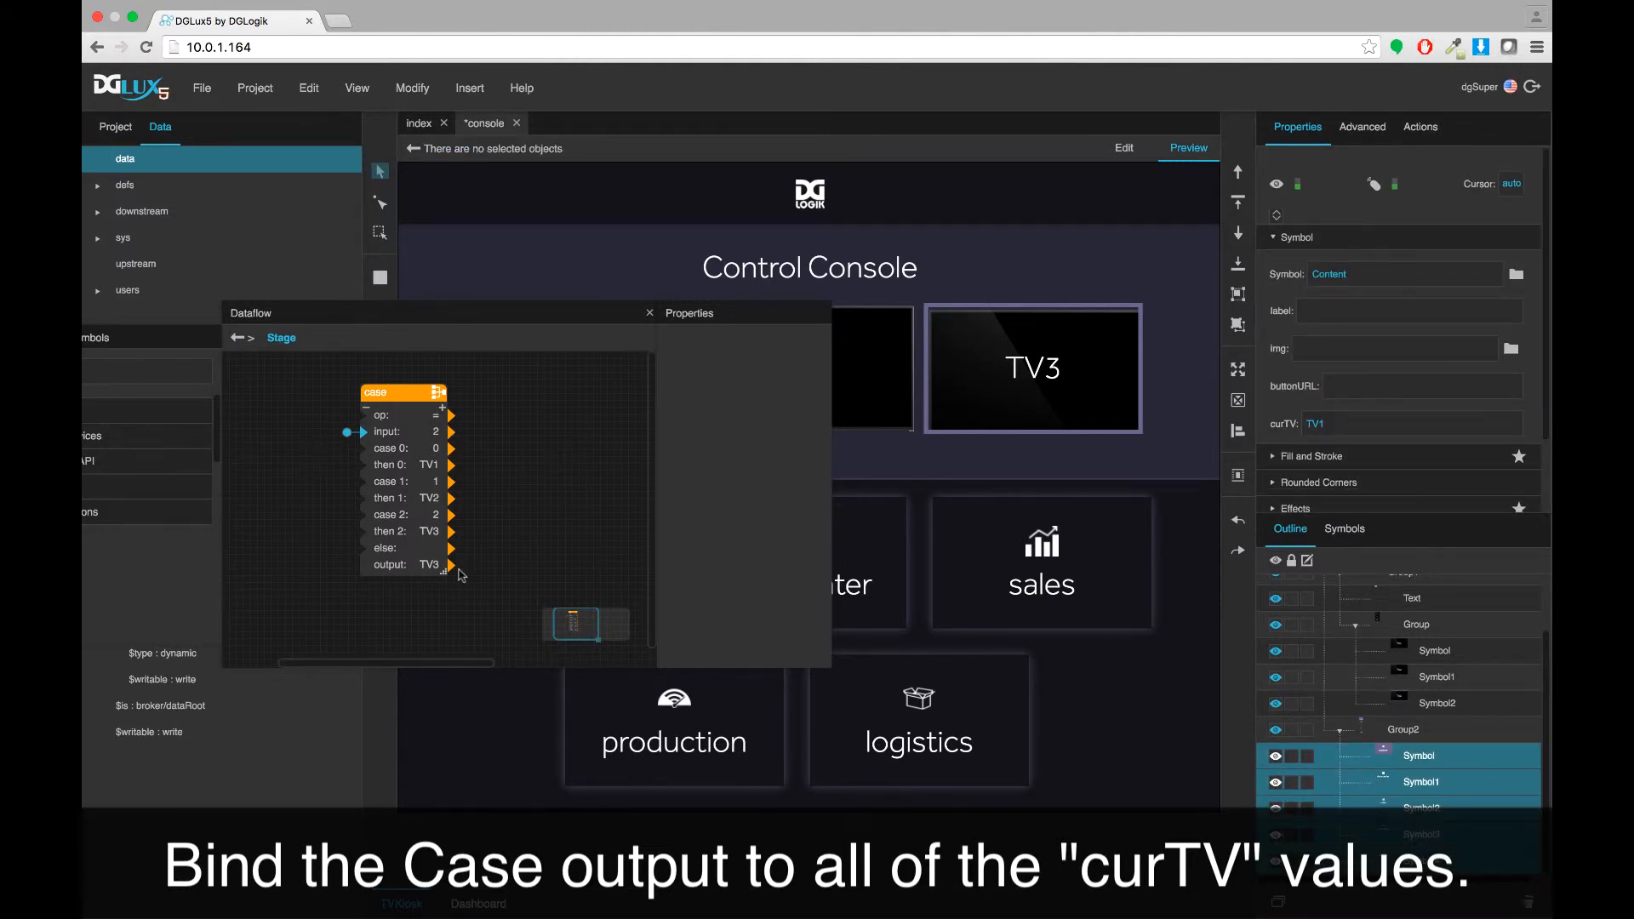
drag(450, 568, 1321, 431)
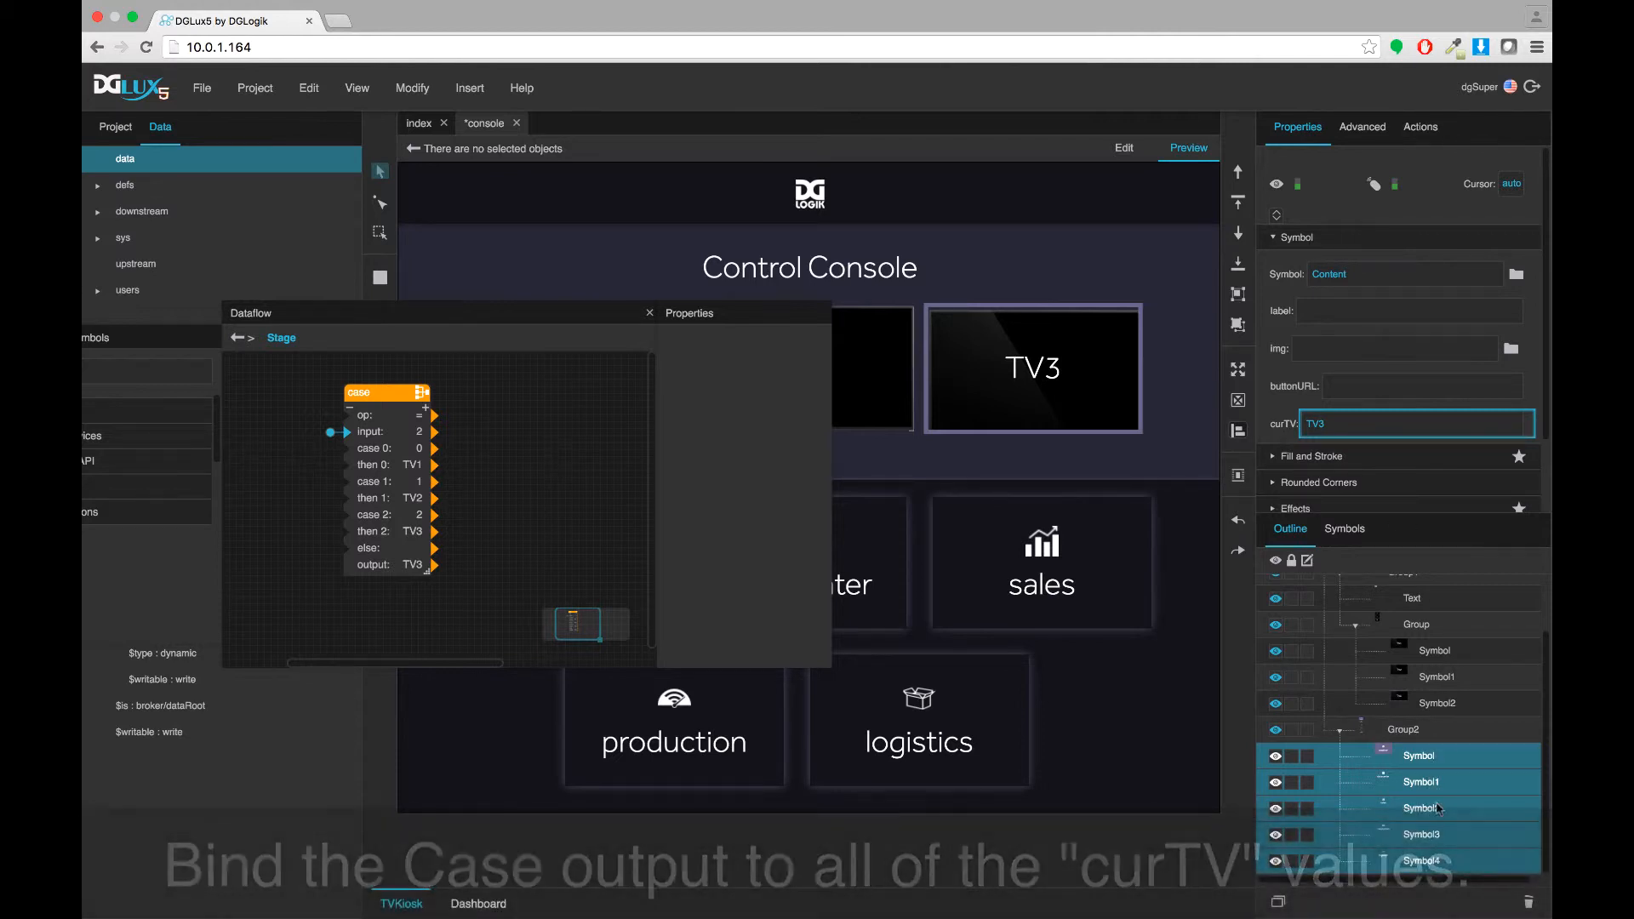
click(649, 314)
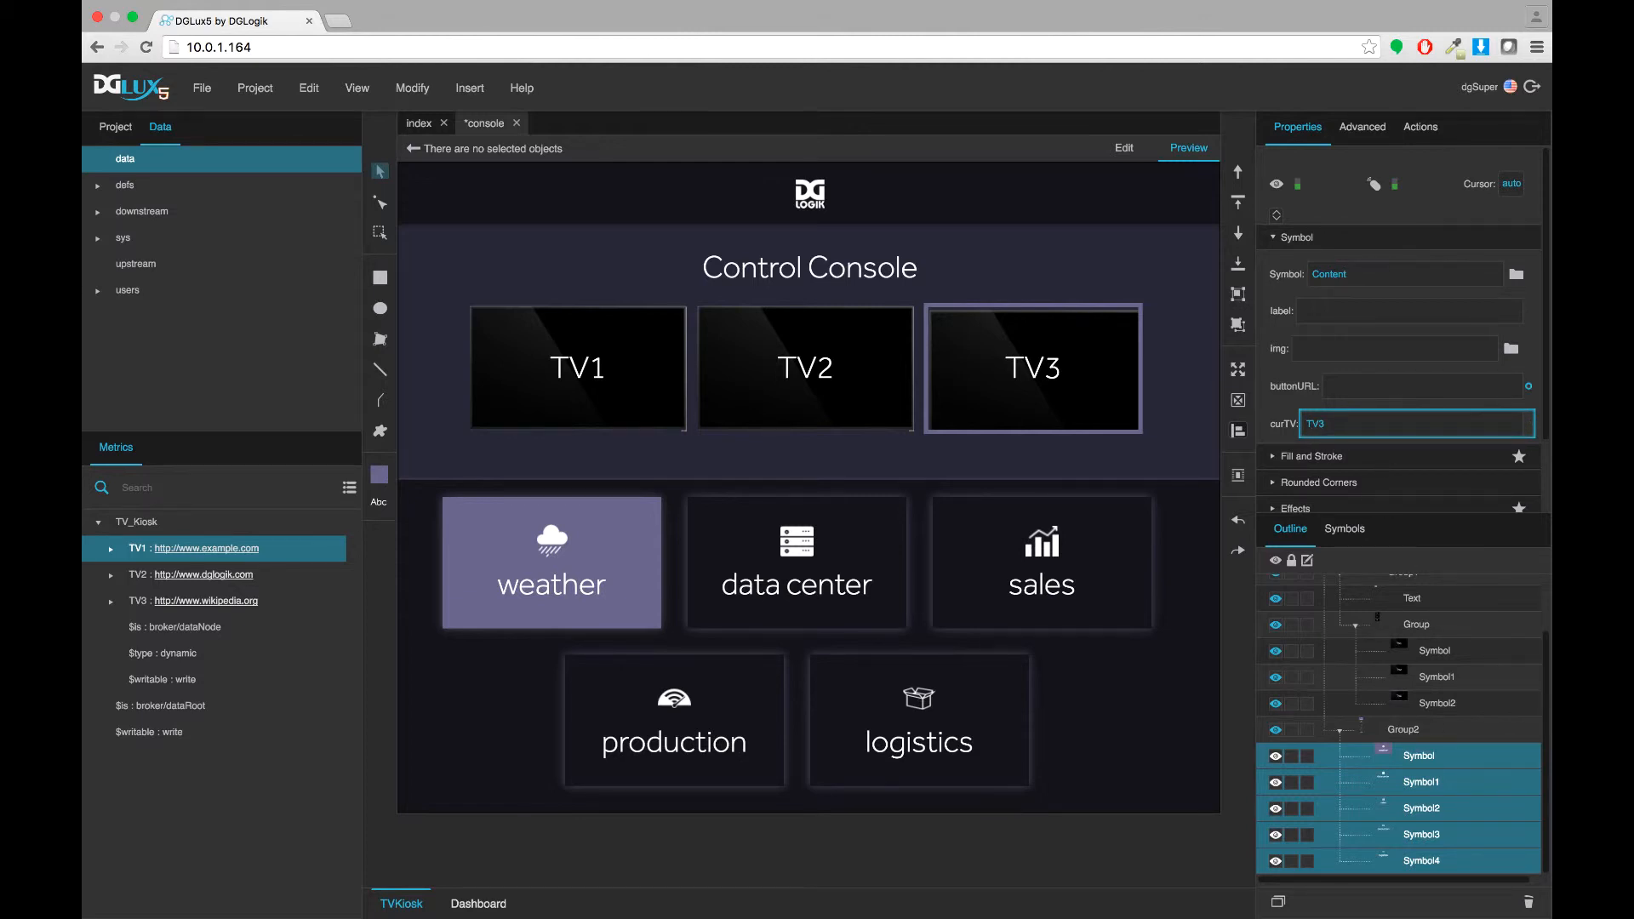
click(1390, 727)
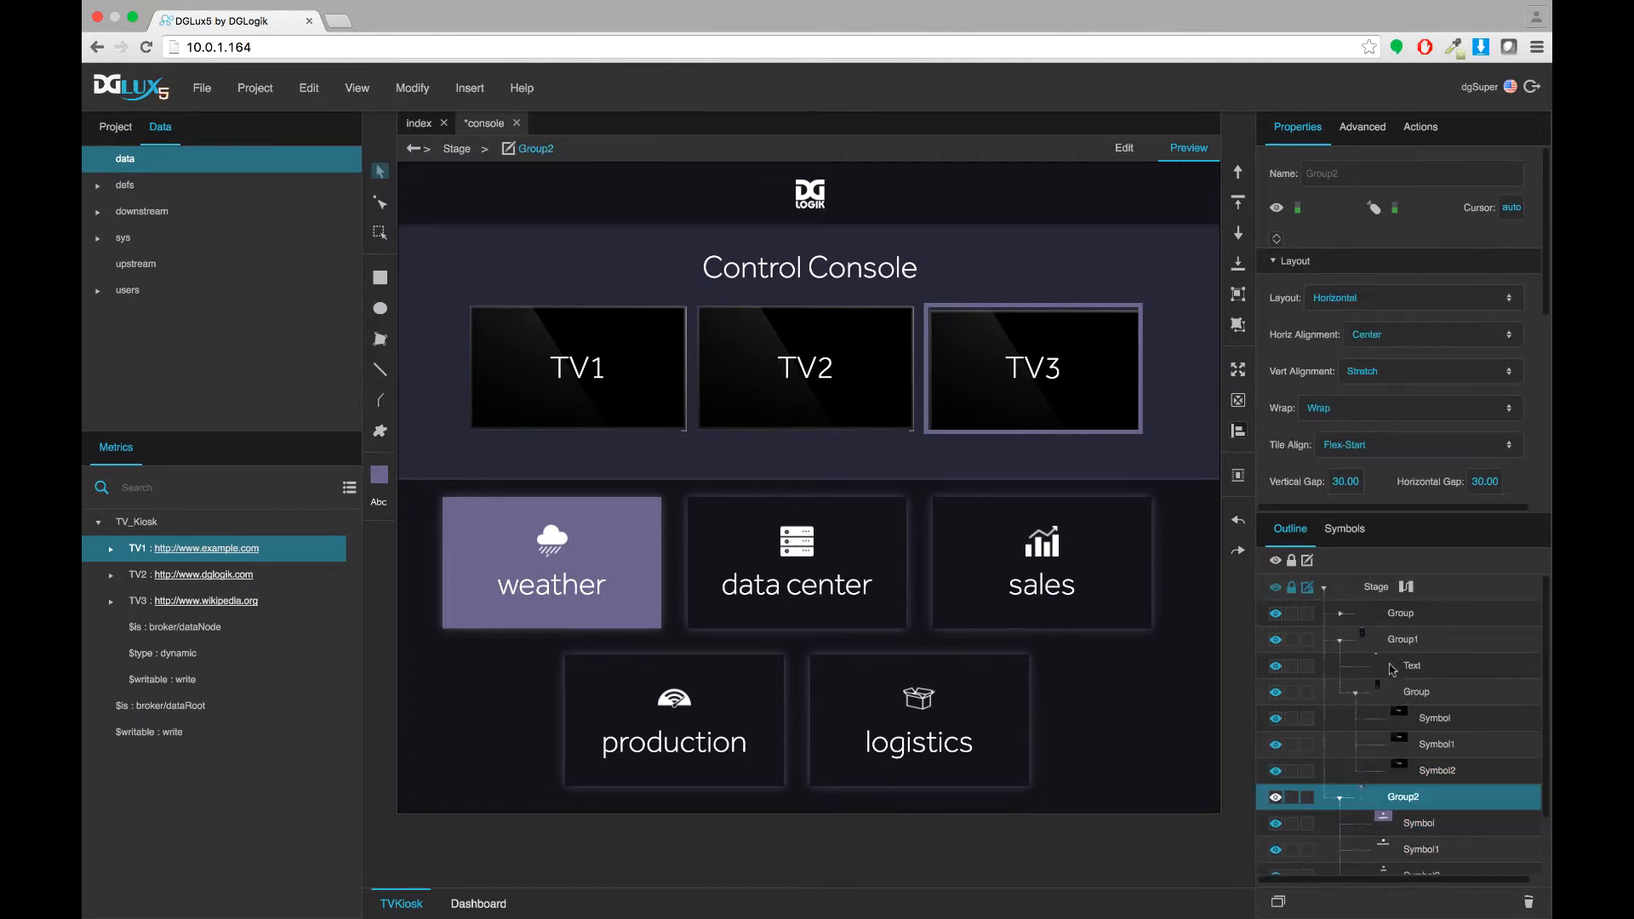
Step: Open the Content symbol for editing and open its dataflow
click(1344, 528)
right_click(1315, 696)
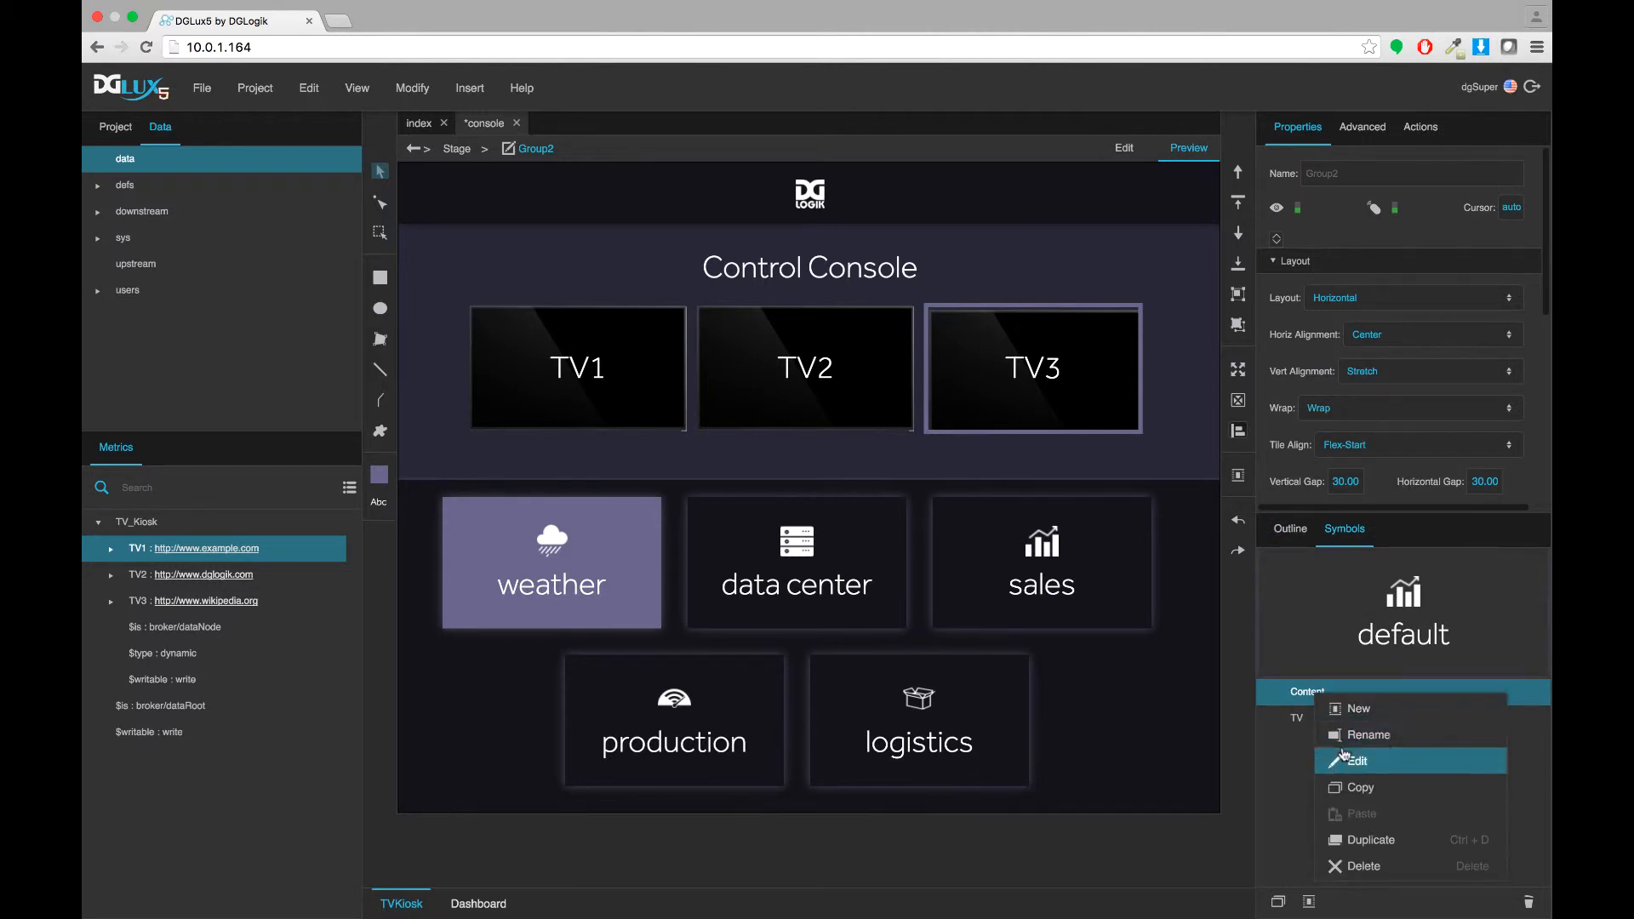
click(1351, 762)
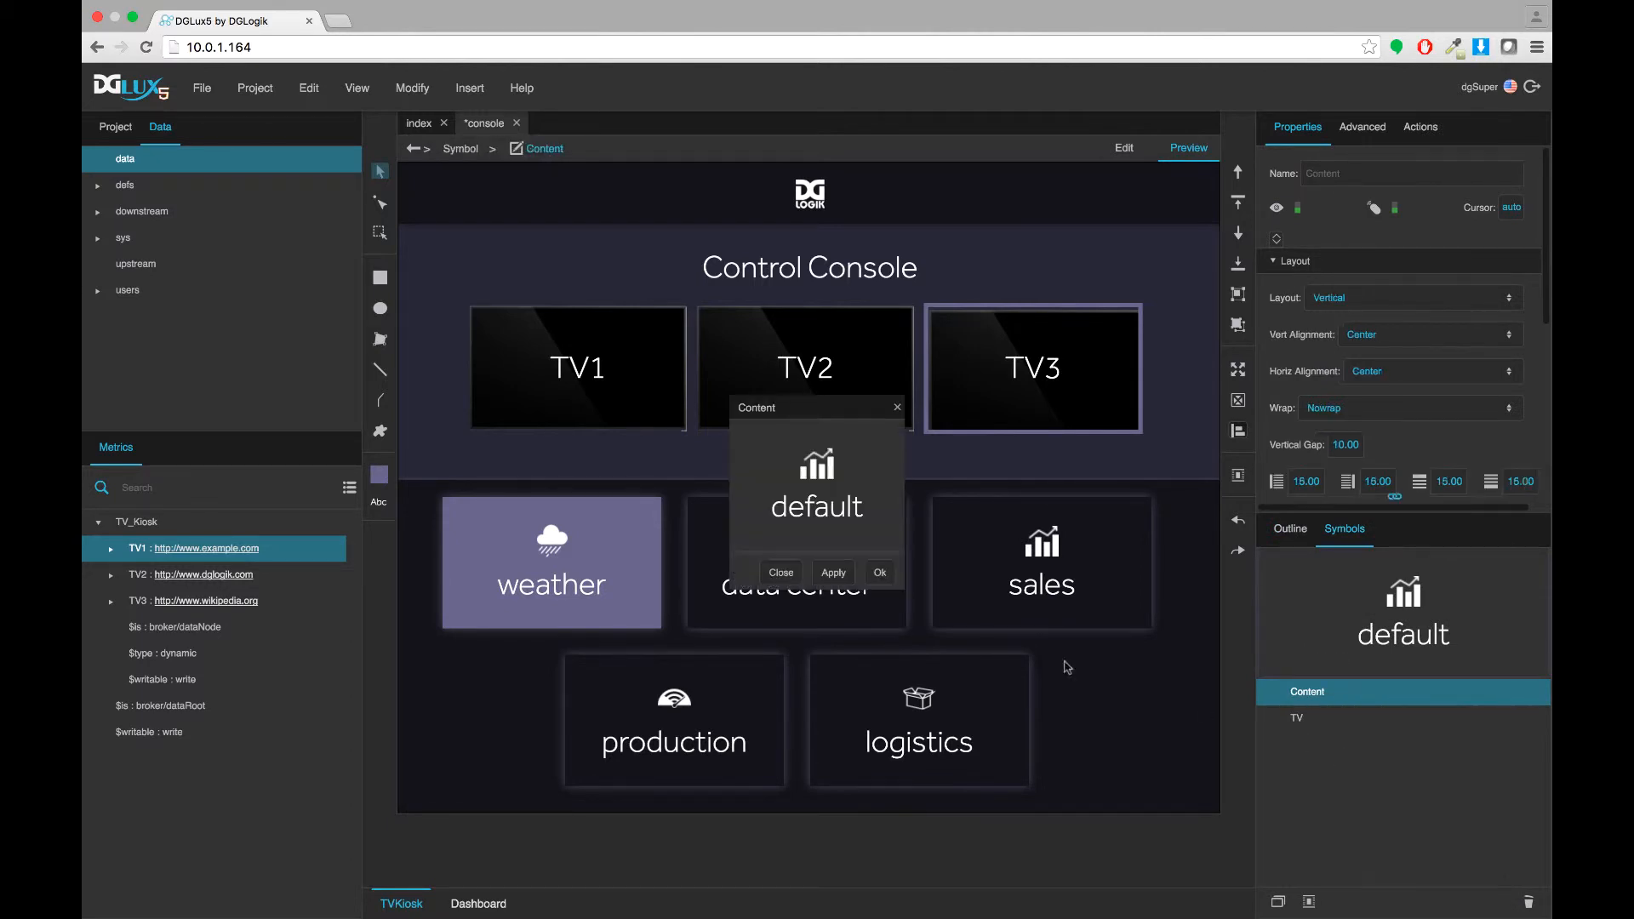
click(1303, 540)
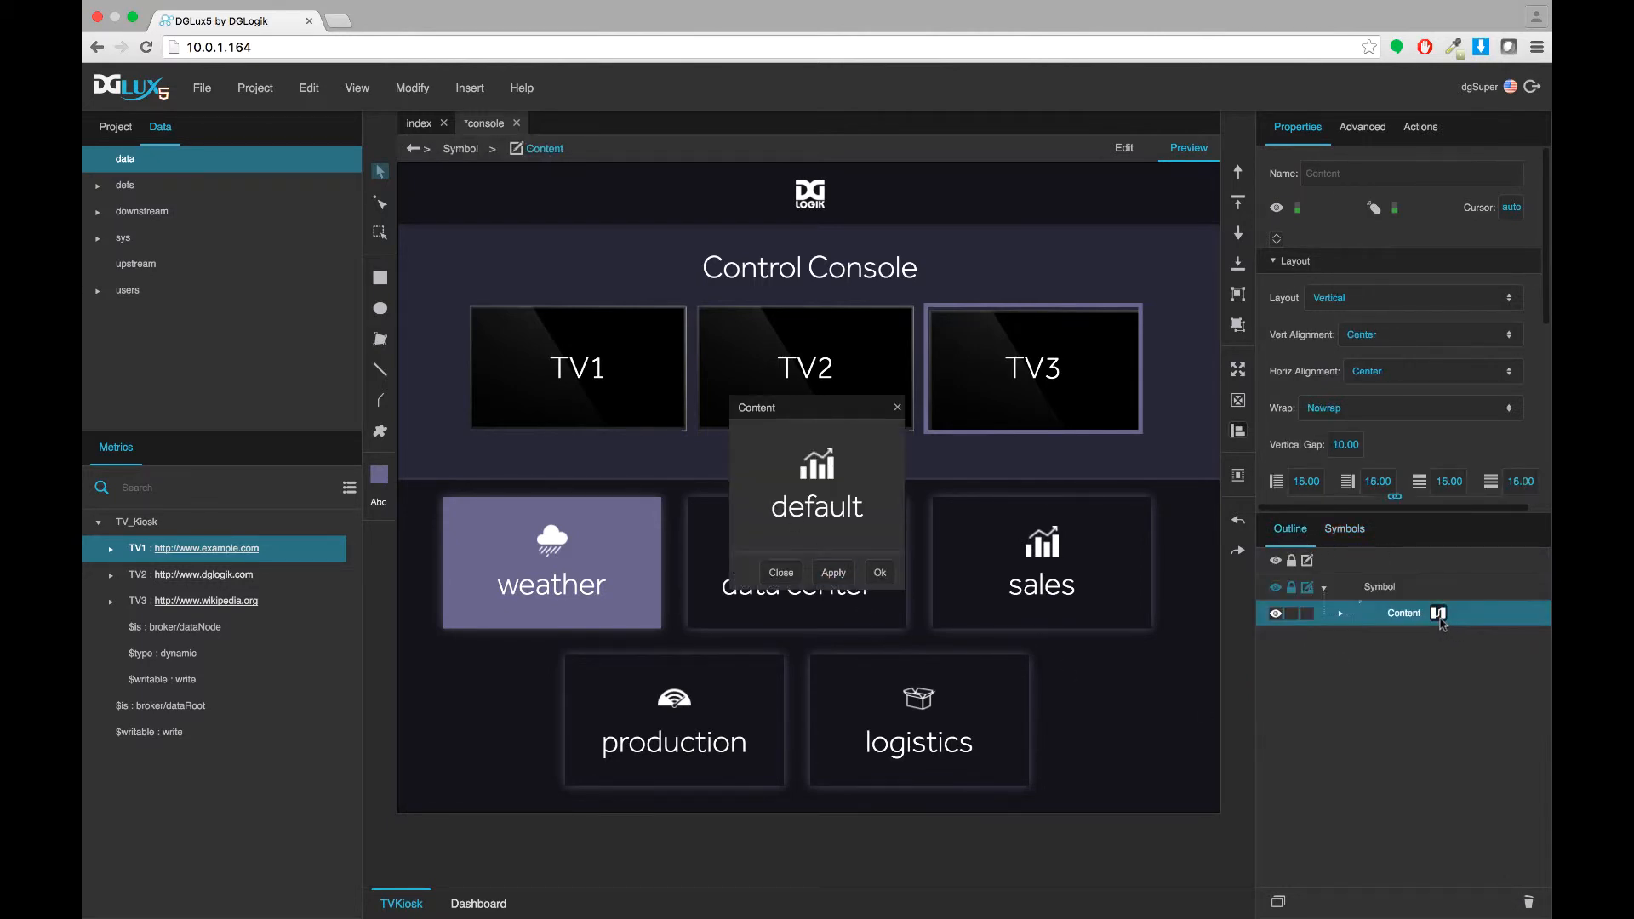
click(1438, 613)
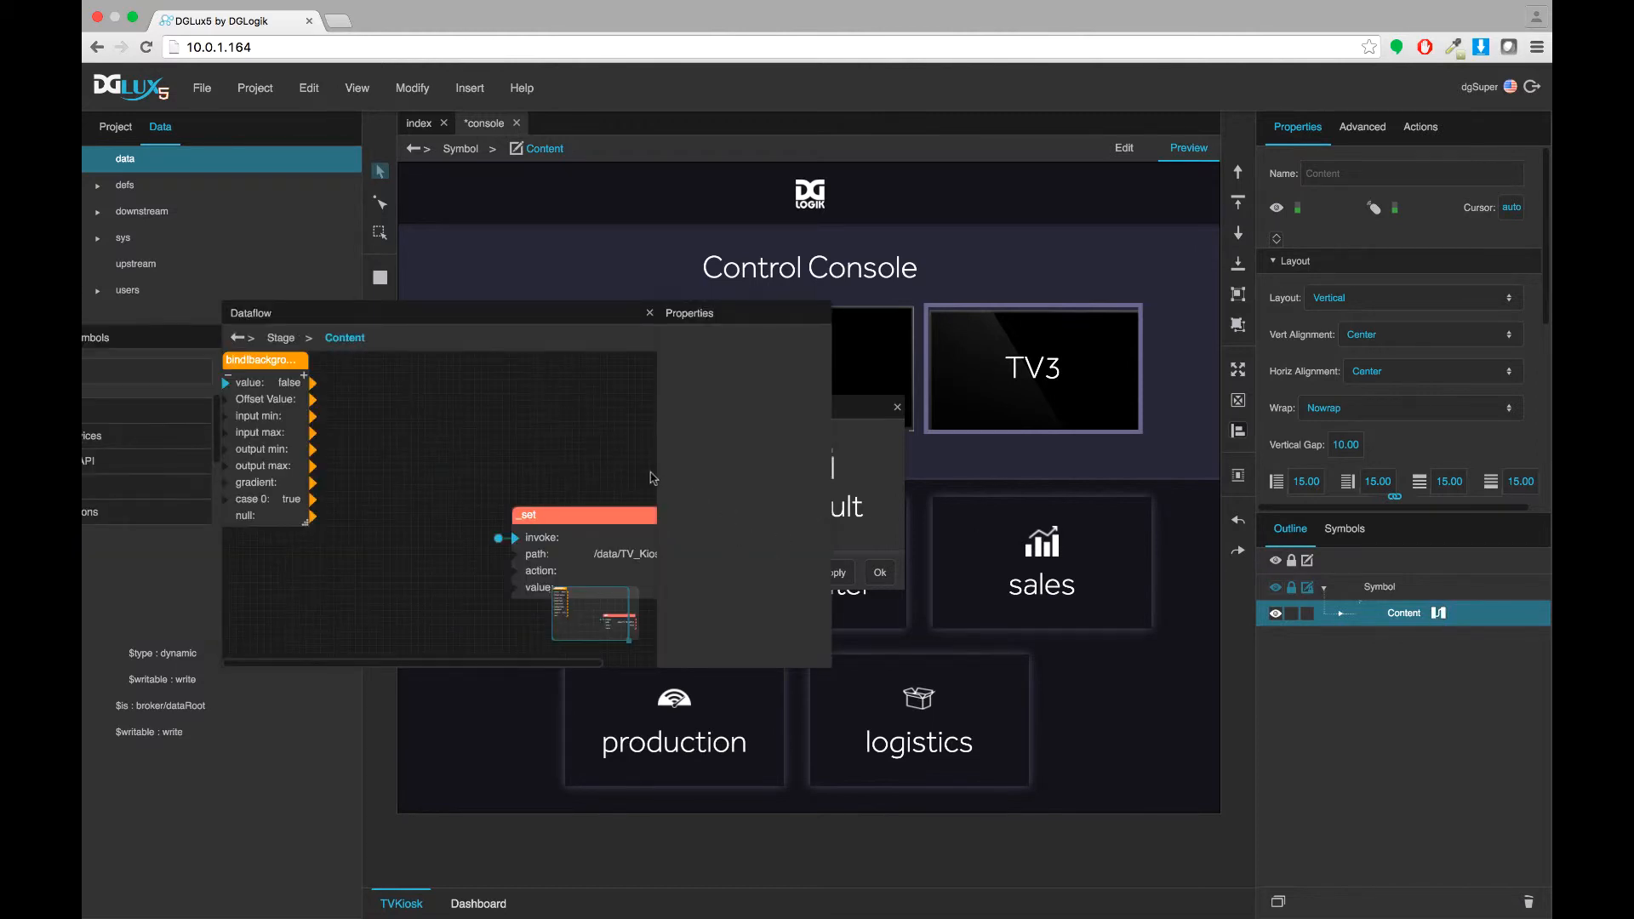
Step: Widen the dataflow canvas, reposition the set block, and move the window to expose the block palette and metrics
drag(656, 472, 853, 472)
drag(572, 519, 534, 507)
drag(522, 321, 772, 303)
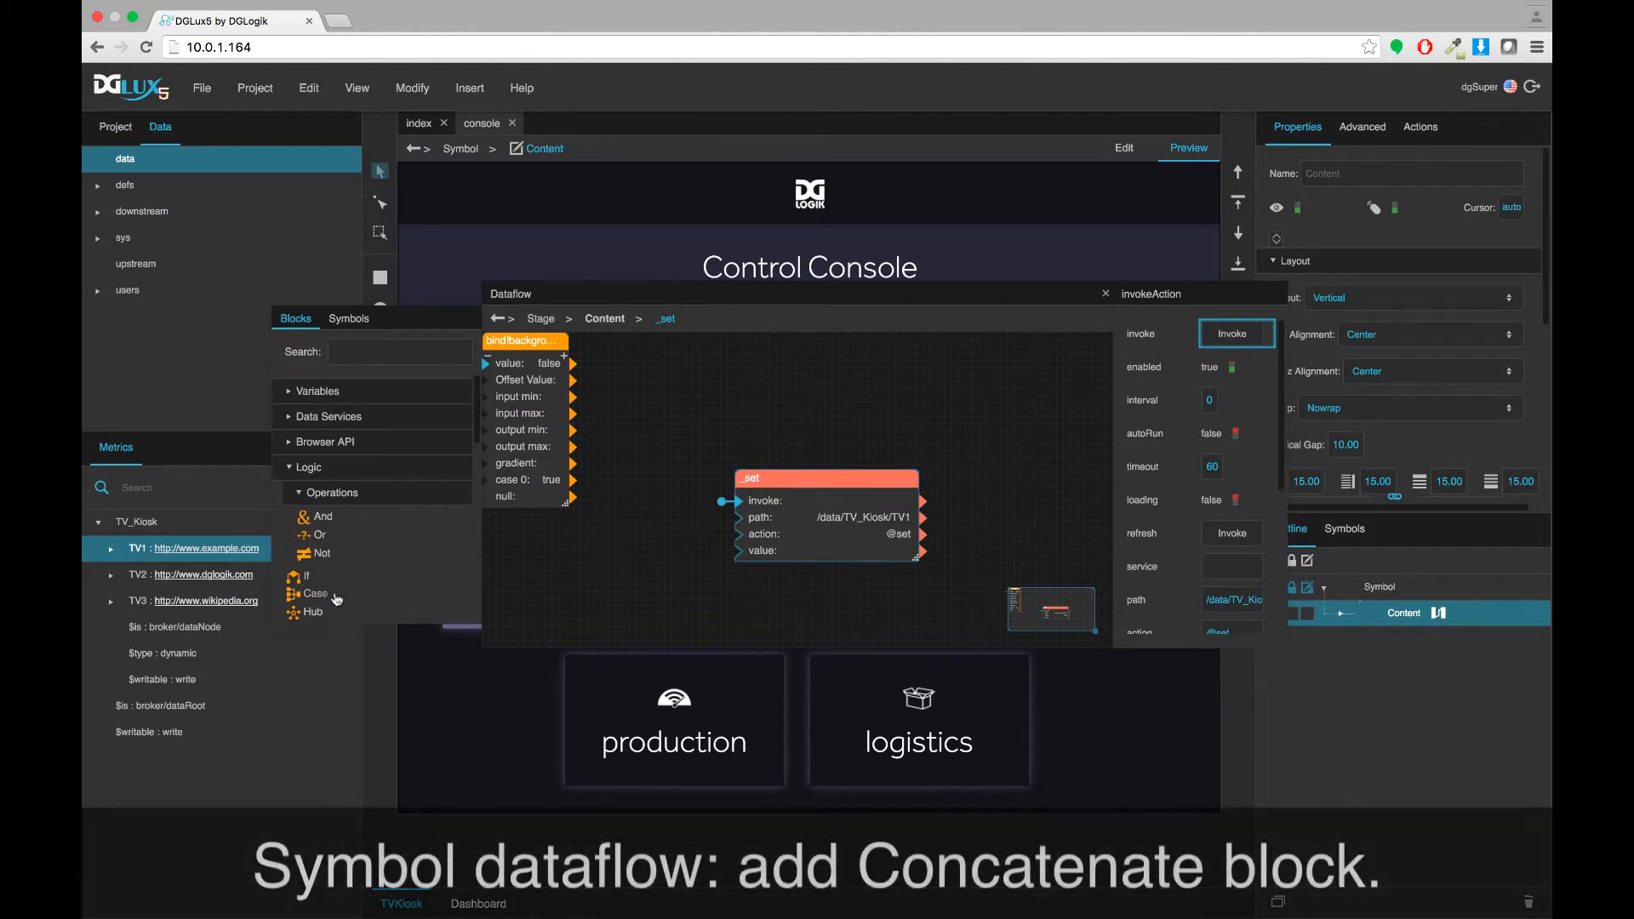
Step: Add a Concatenate block above the set block and set its input 0 to the TV_Kiosk node's path, /data/TV_Kiosk
click(308, 468)
drag(327, 516, 806, 347)
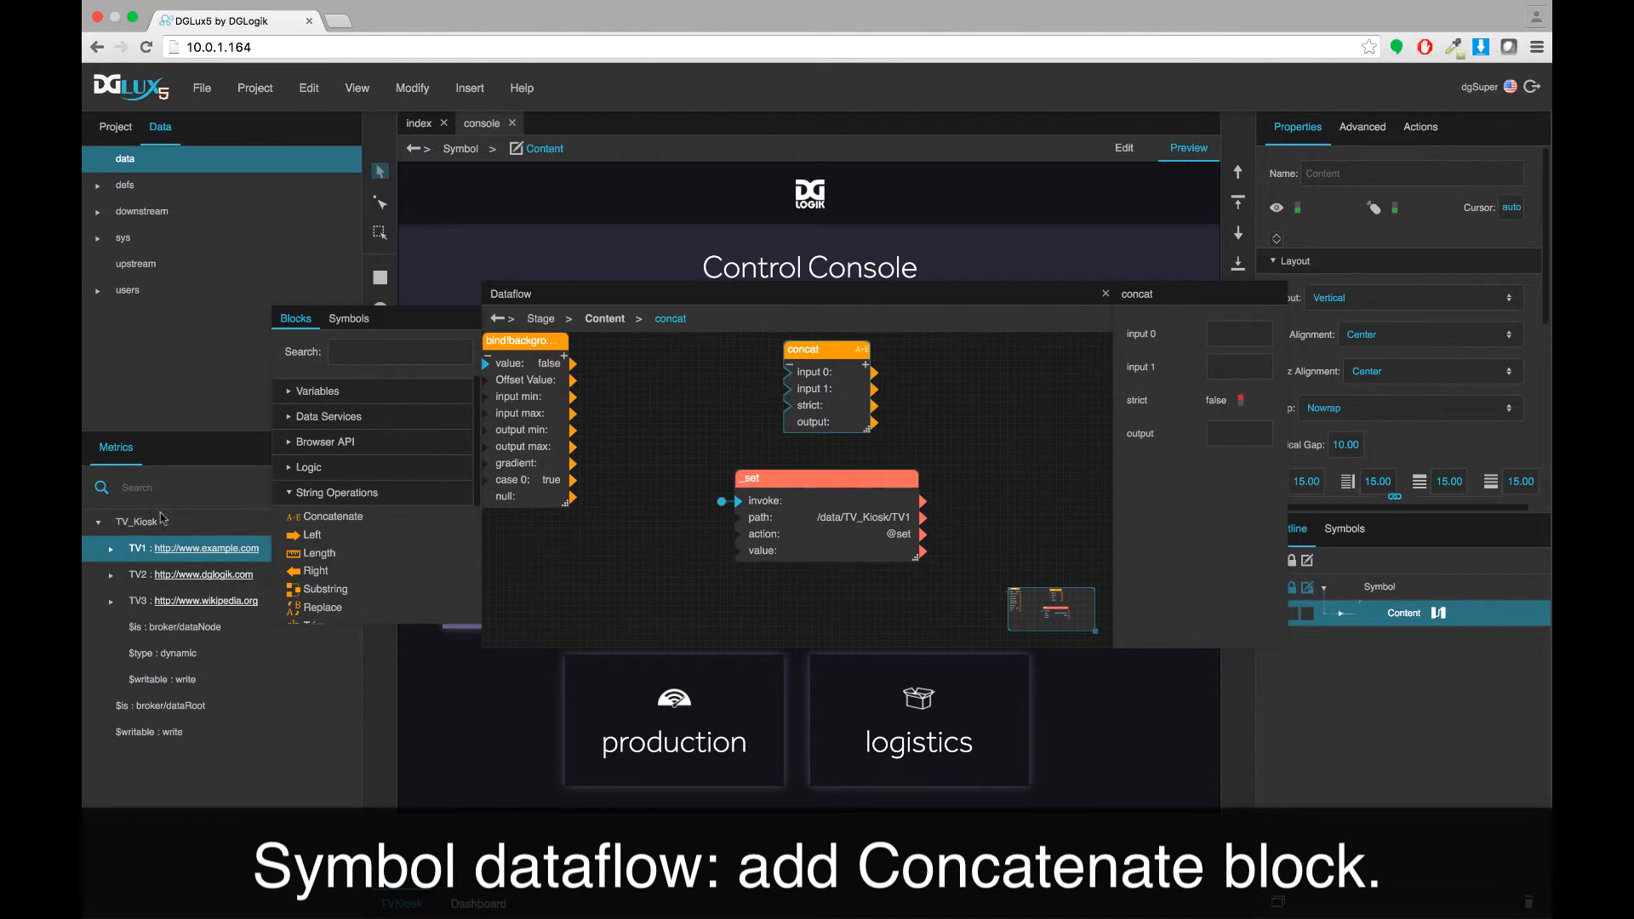
click(113, 526)
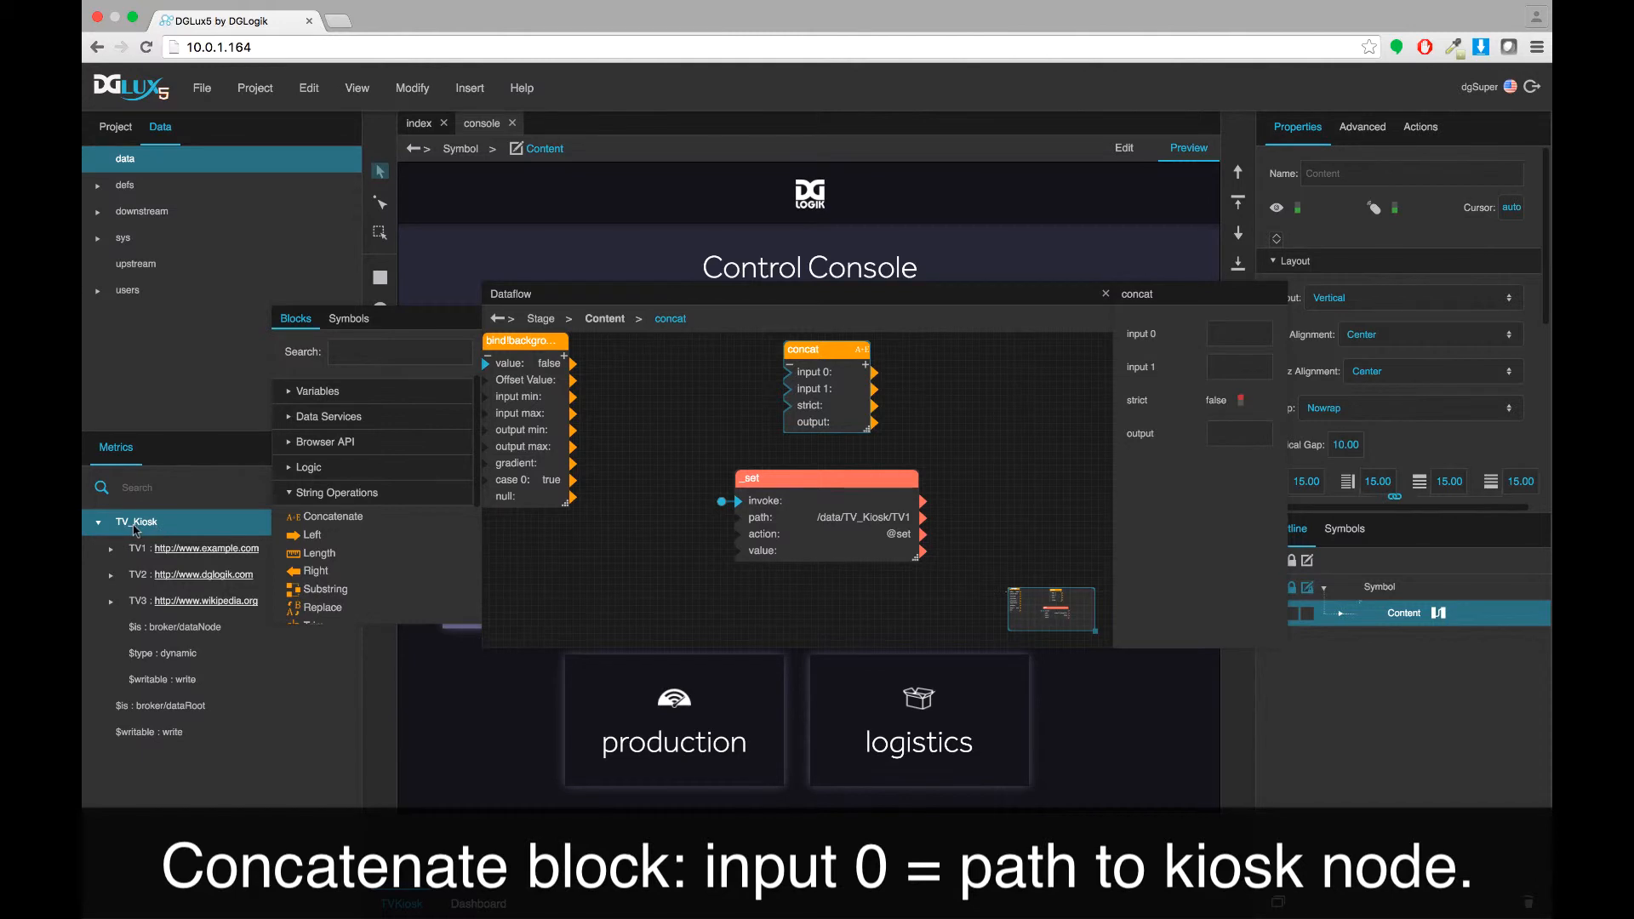
drag(135, 527, 1235, 338)
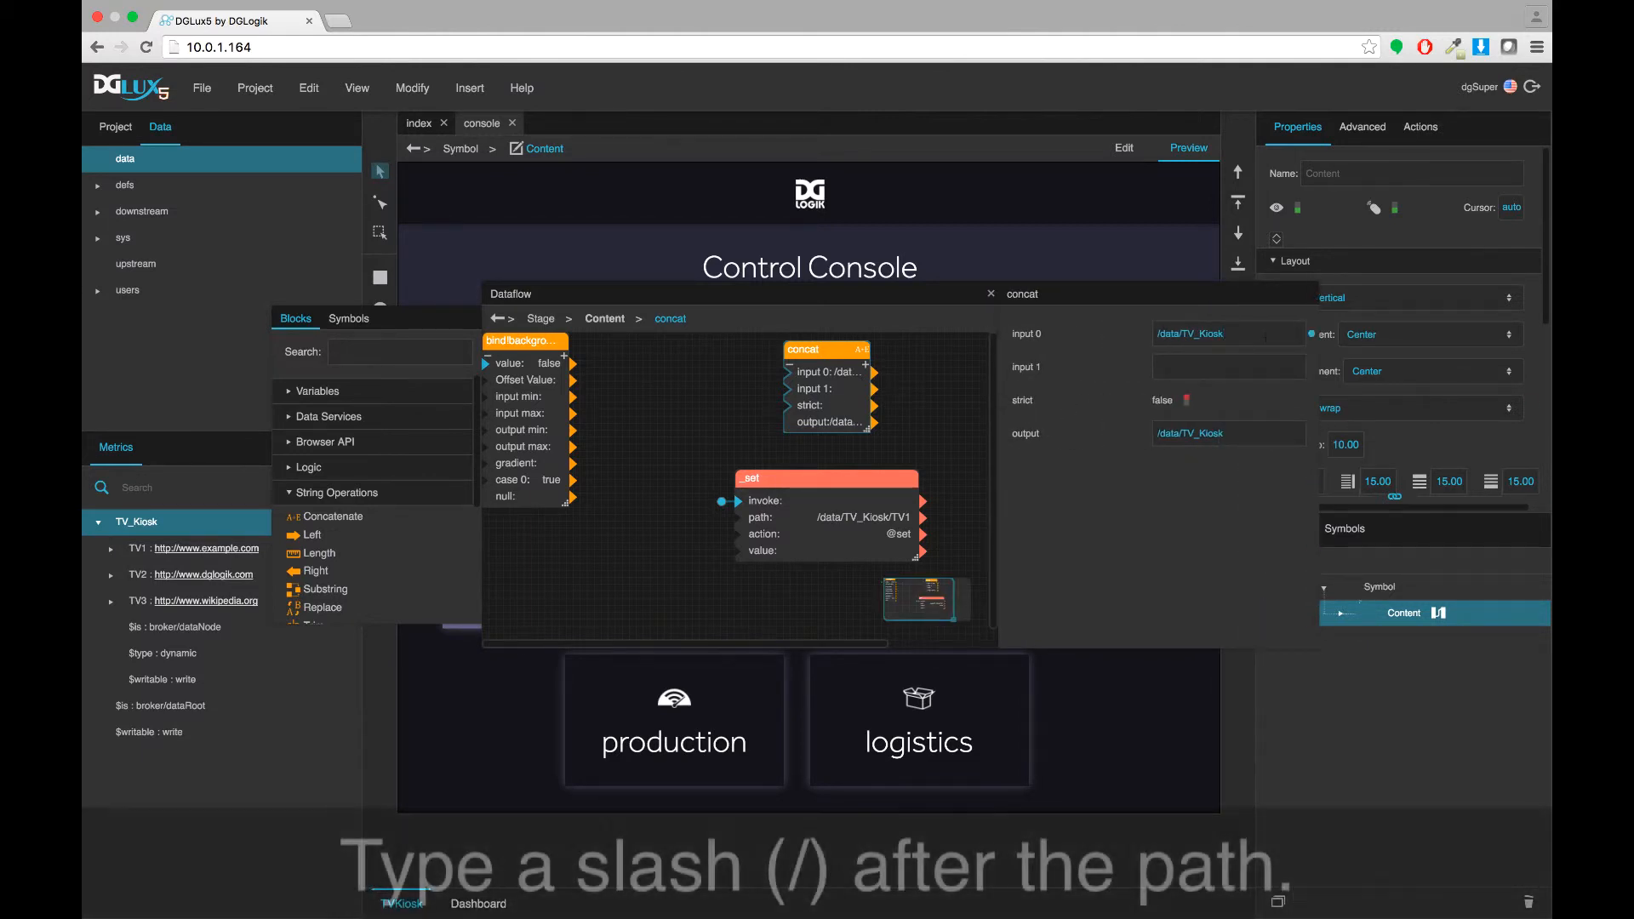
Step: Append a slash to the Concatenate block's input 0 path and bind its input 1 to the curTV symbol parameter
text(/)
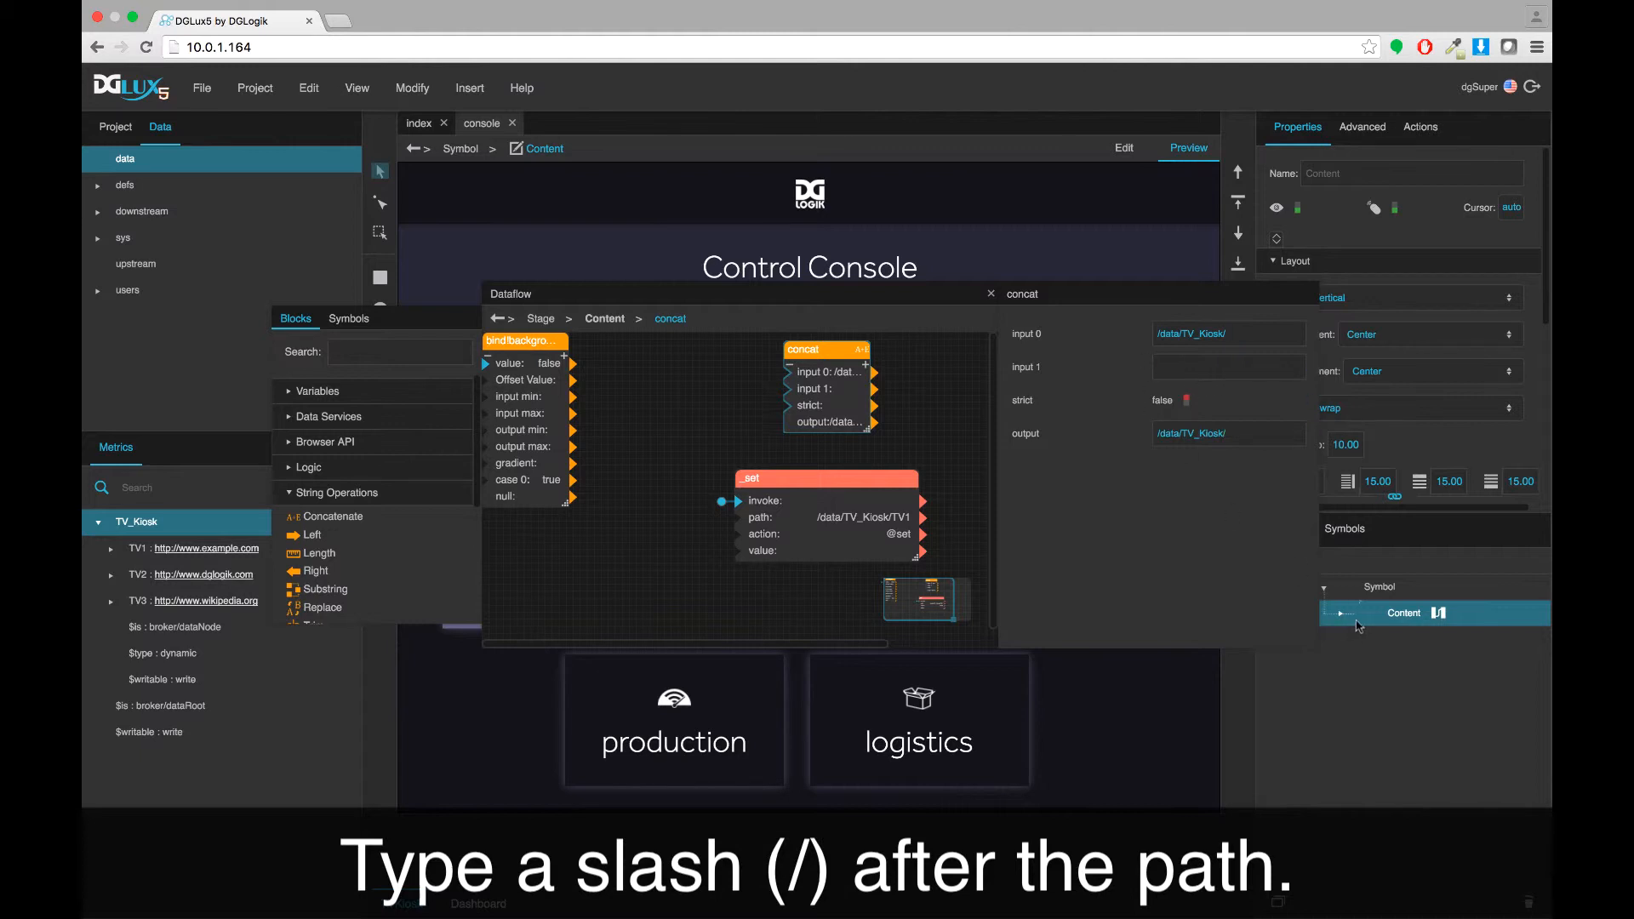
right_click(1397, 624)
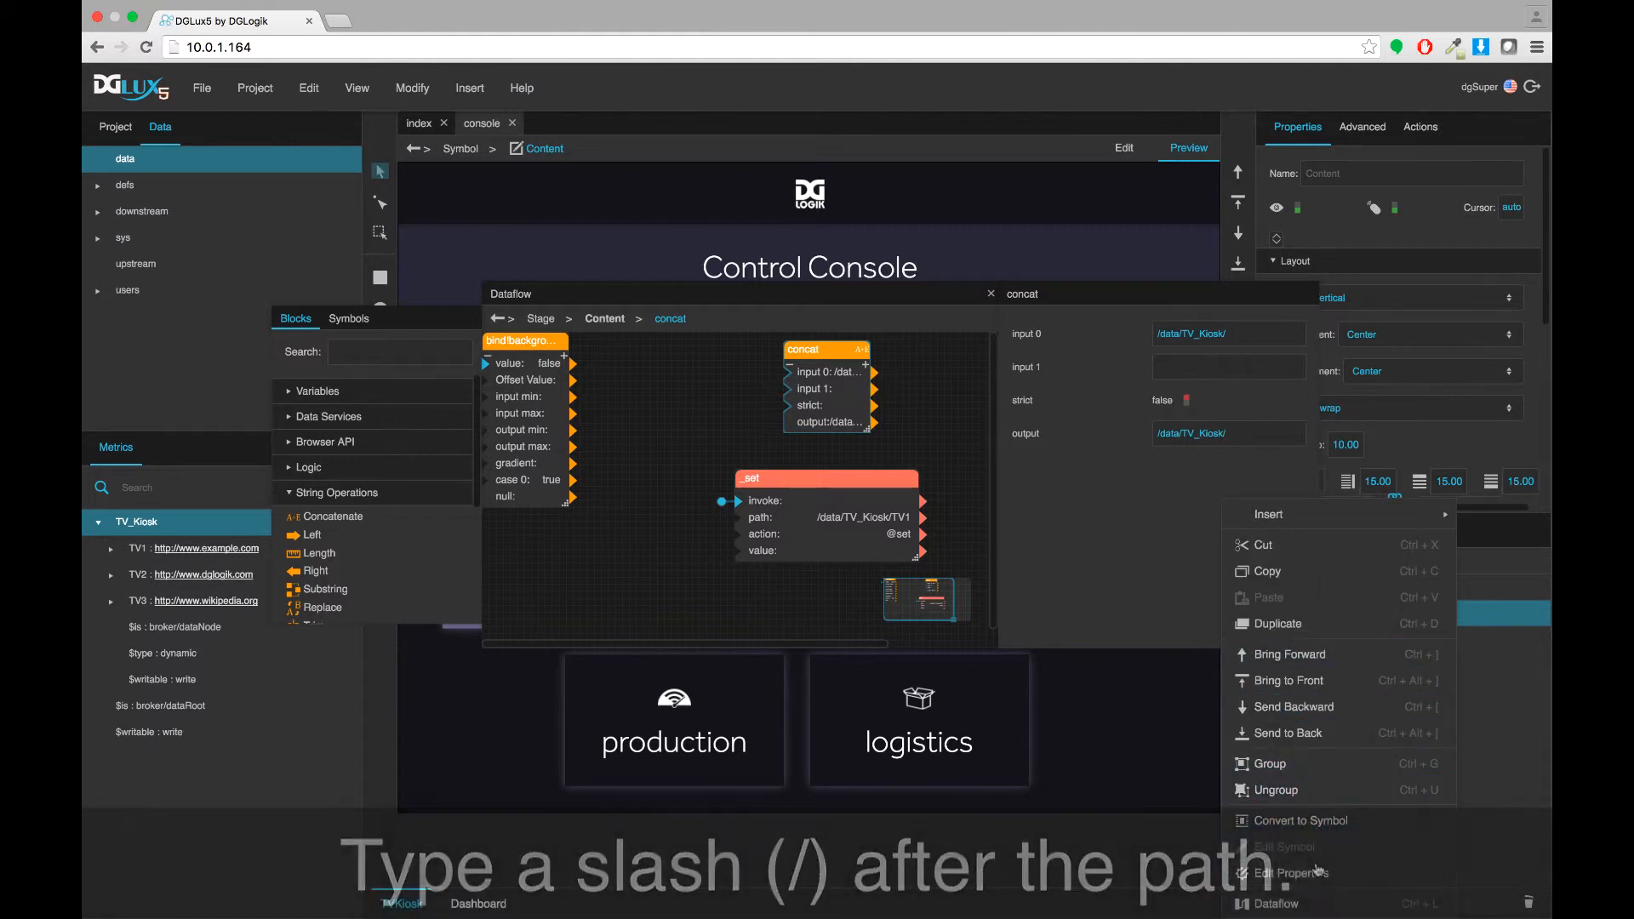
click(1315, 771)
drag(829, 372, 593, 150)
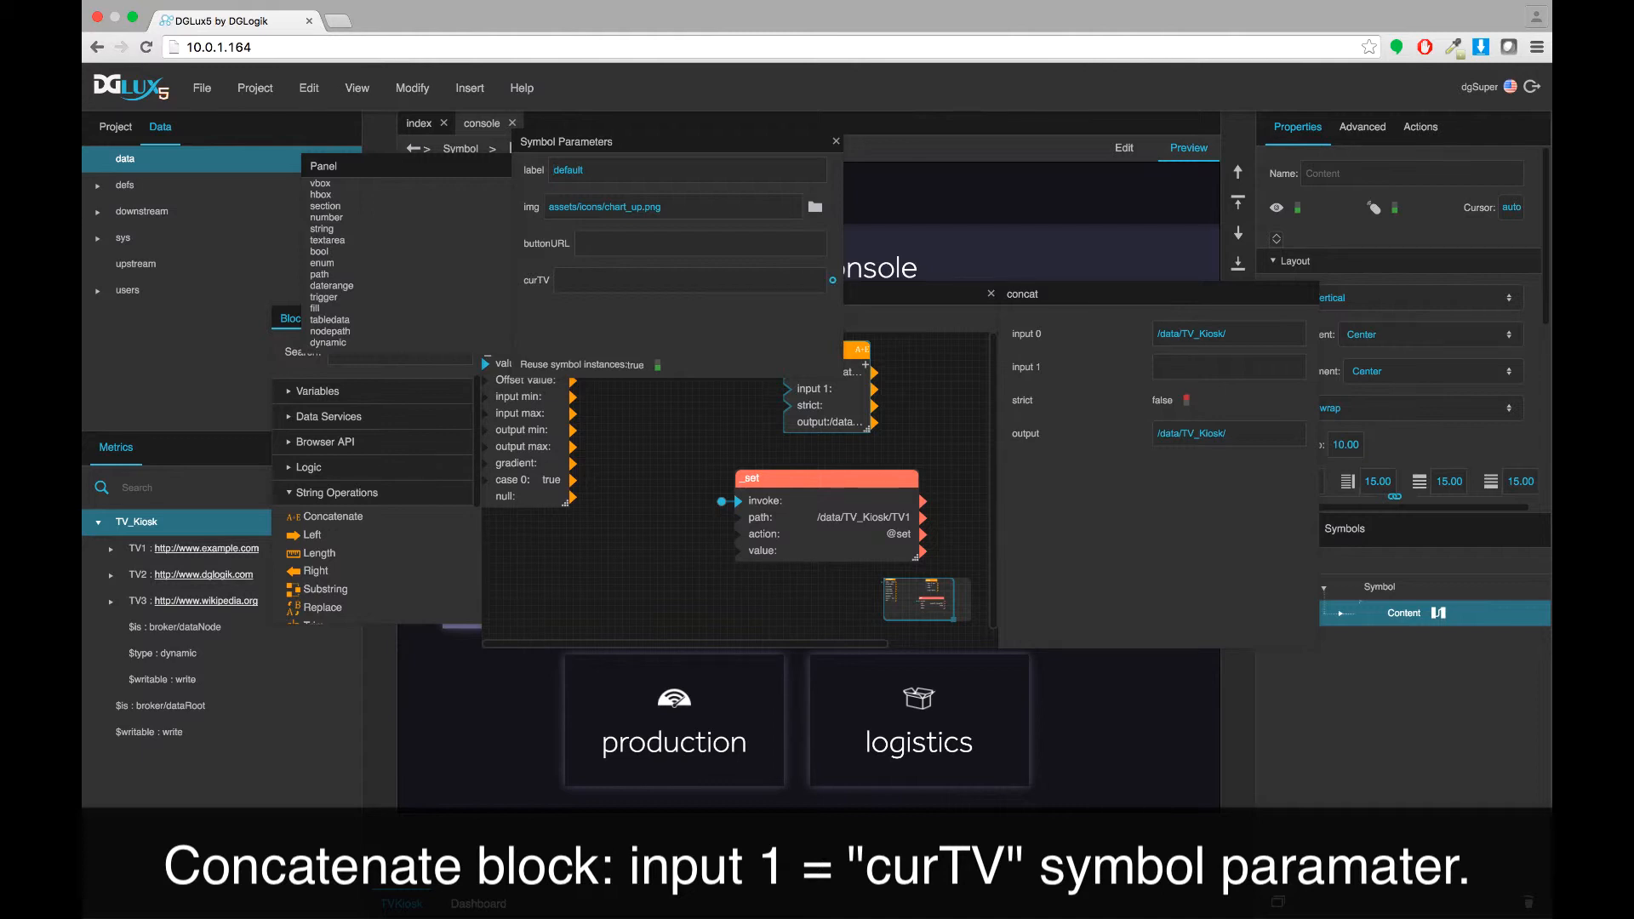
drag(834, 283, 1184, 375)
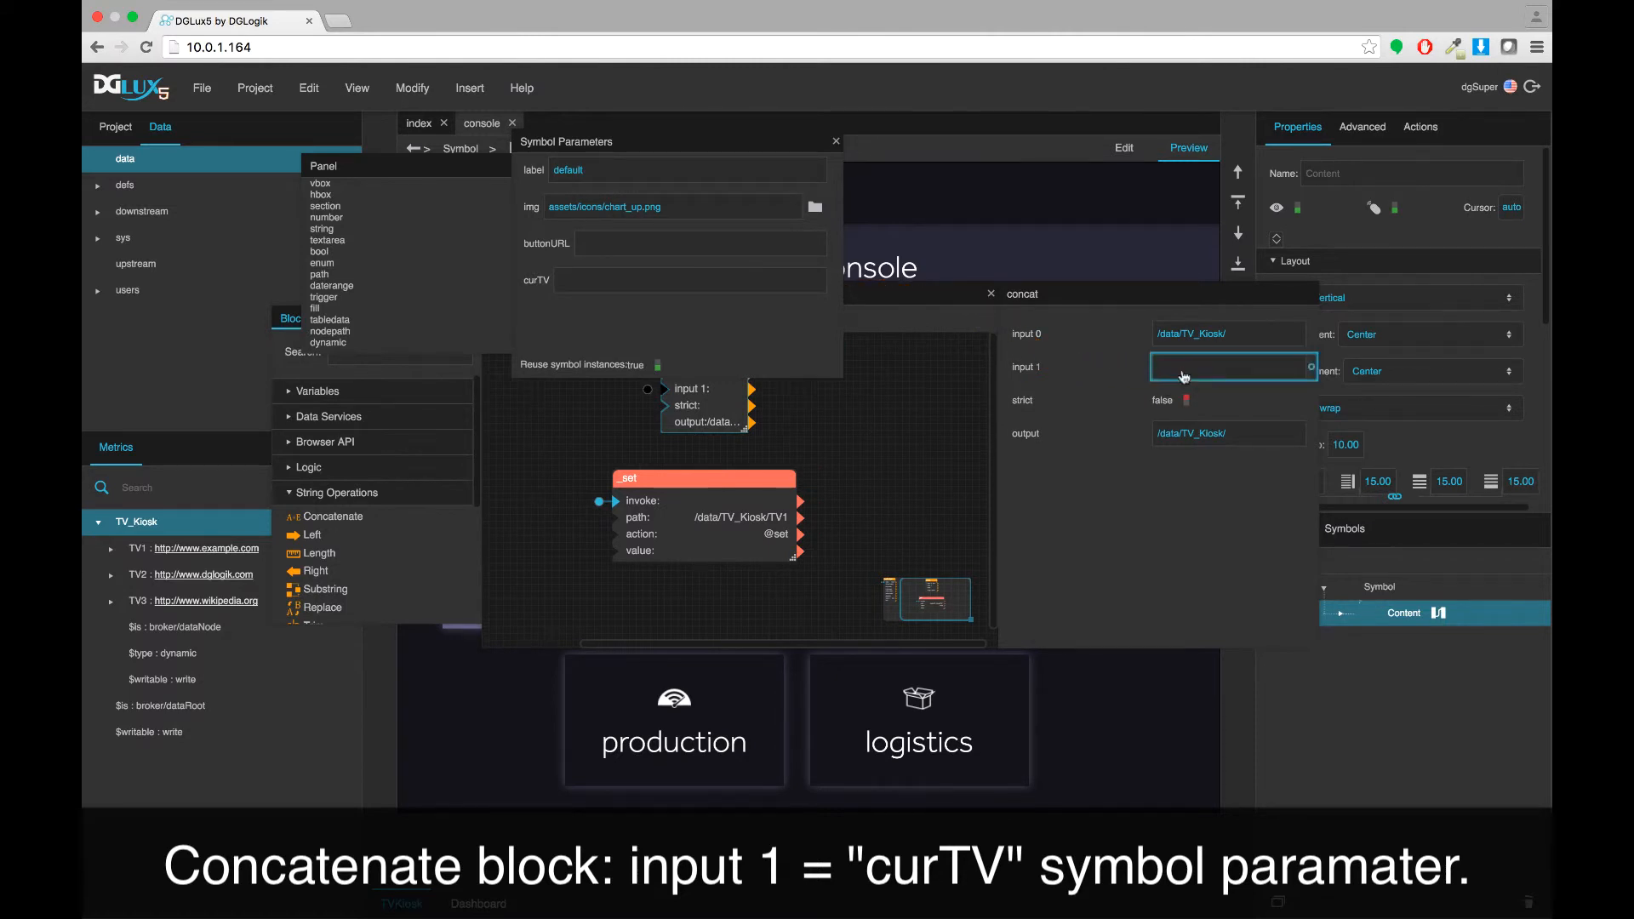
click(837, 143)
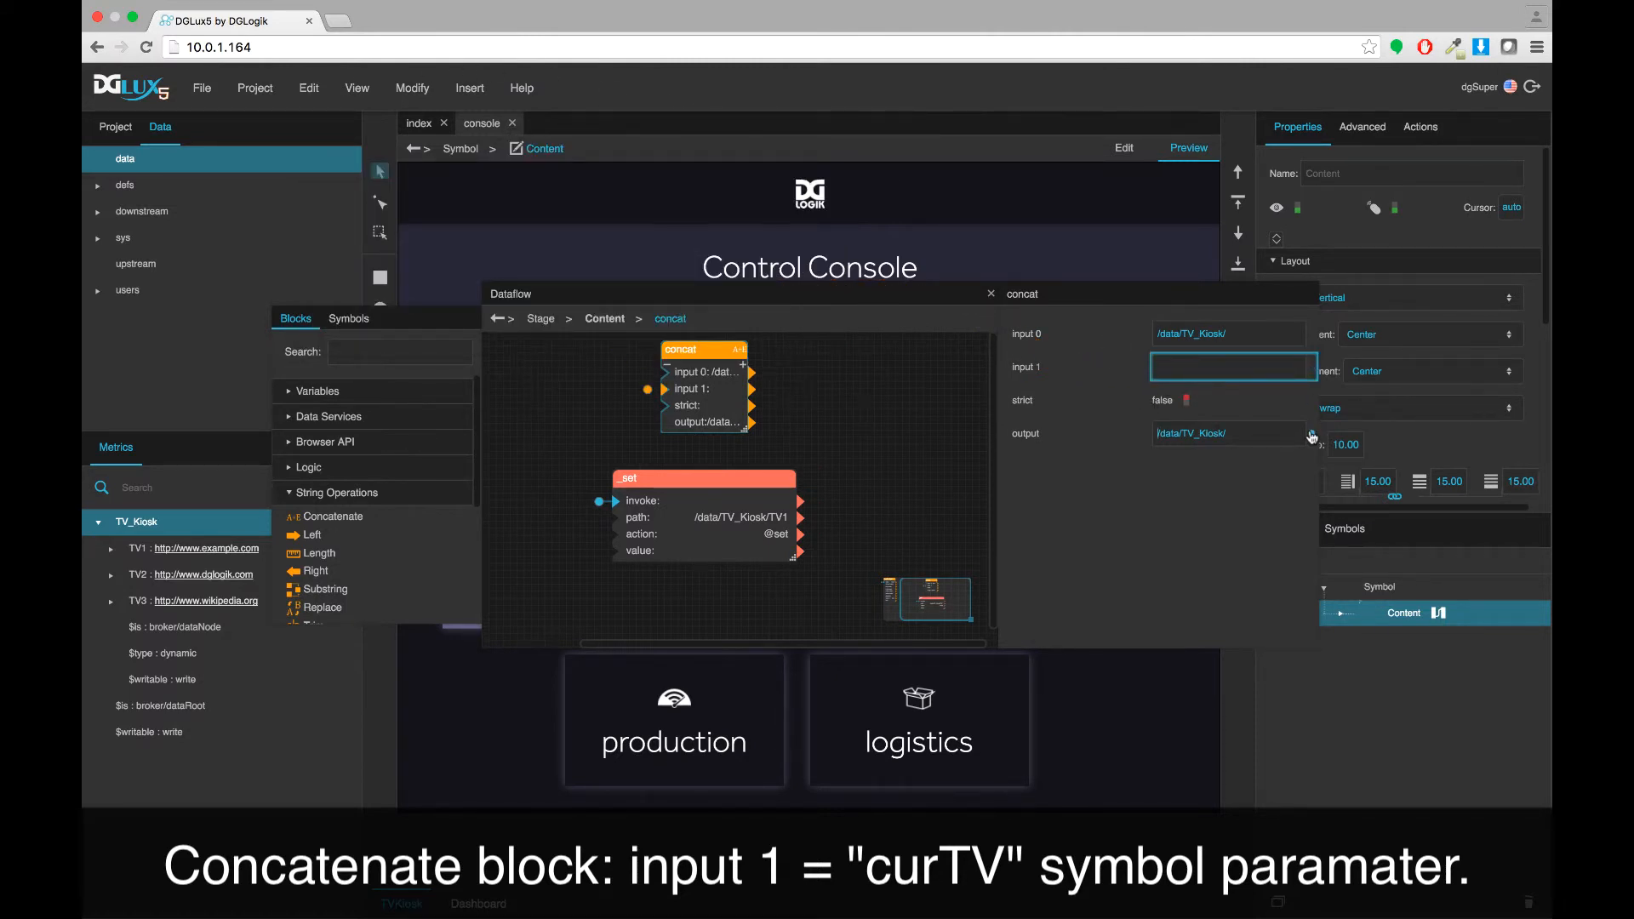
Step: Bind the Concatenate block's output to the set block's path and the buttonURL symbol parameter to the set block's value
drag(1313, 434, 758, 471)
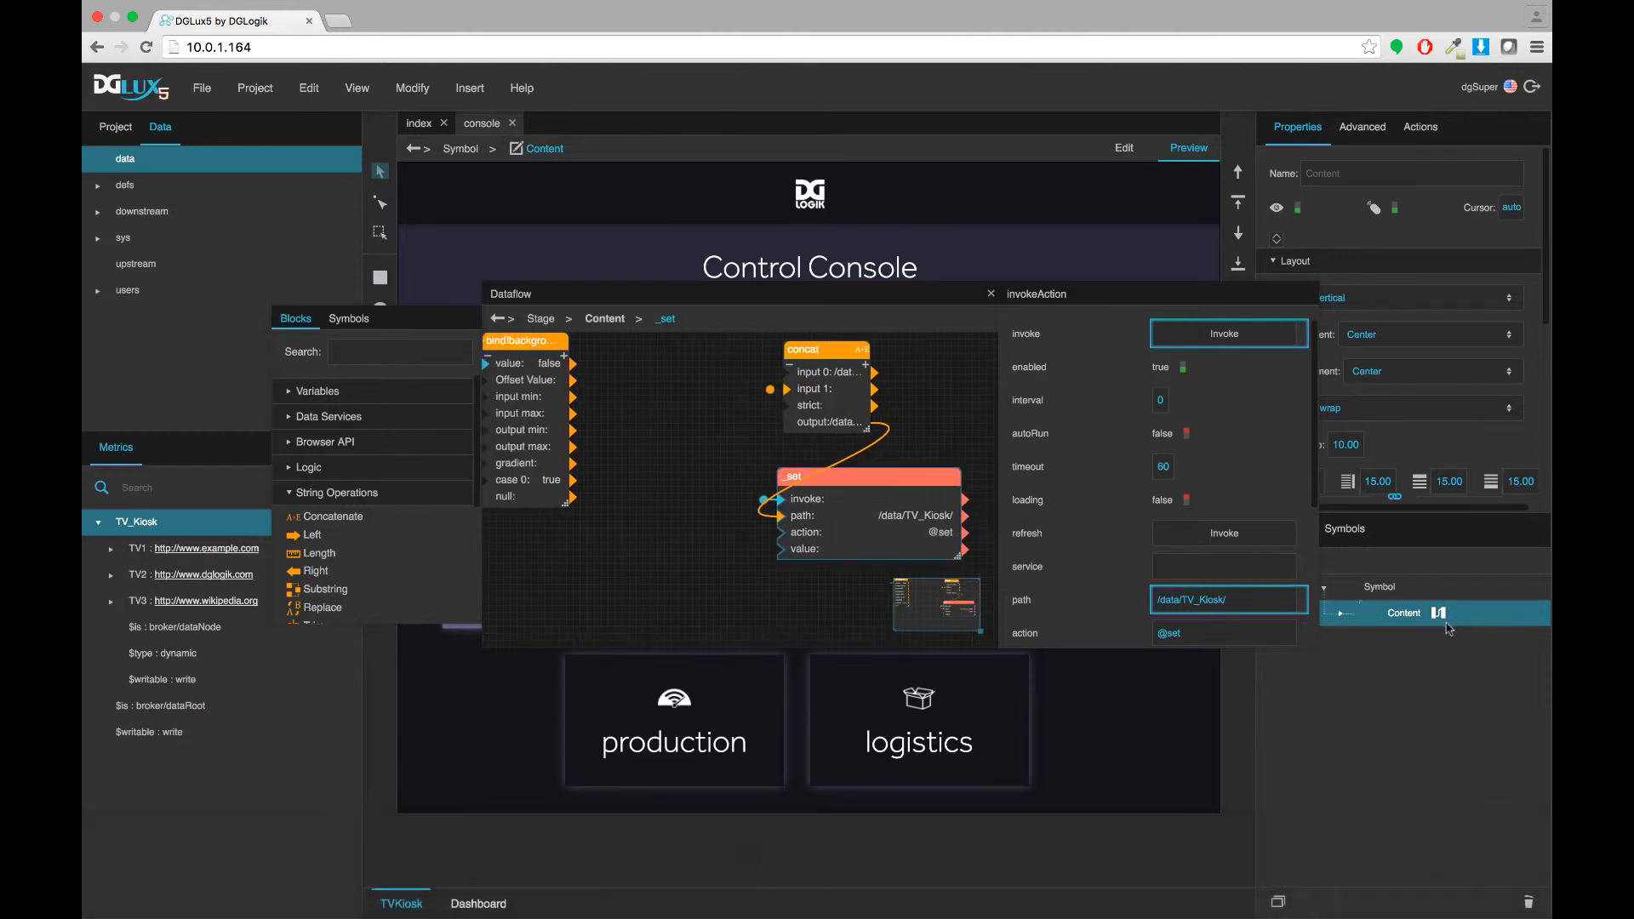
click(1438, 612)
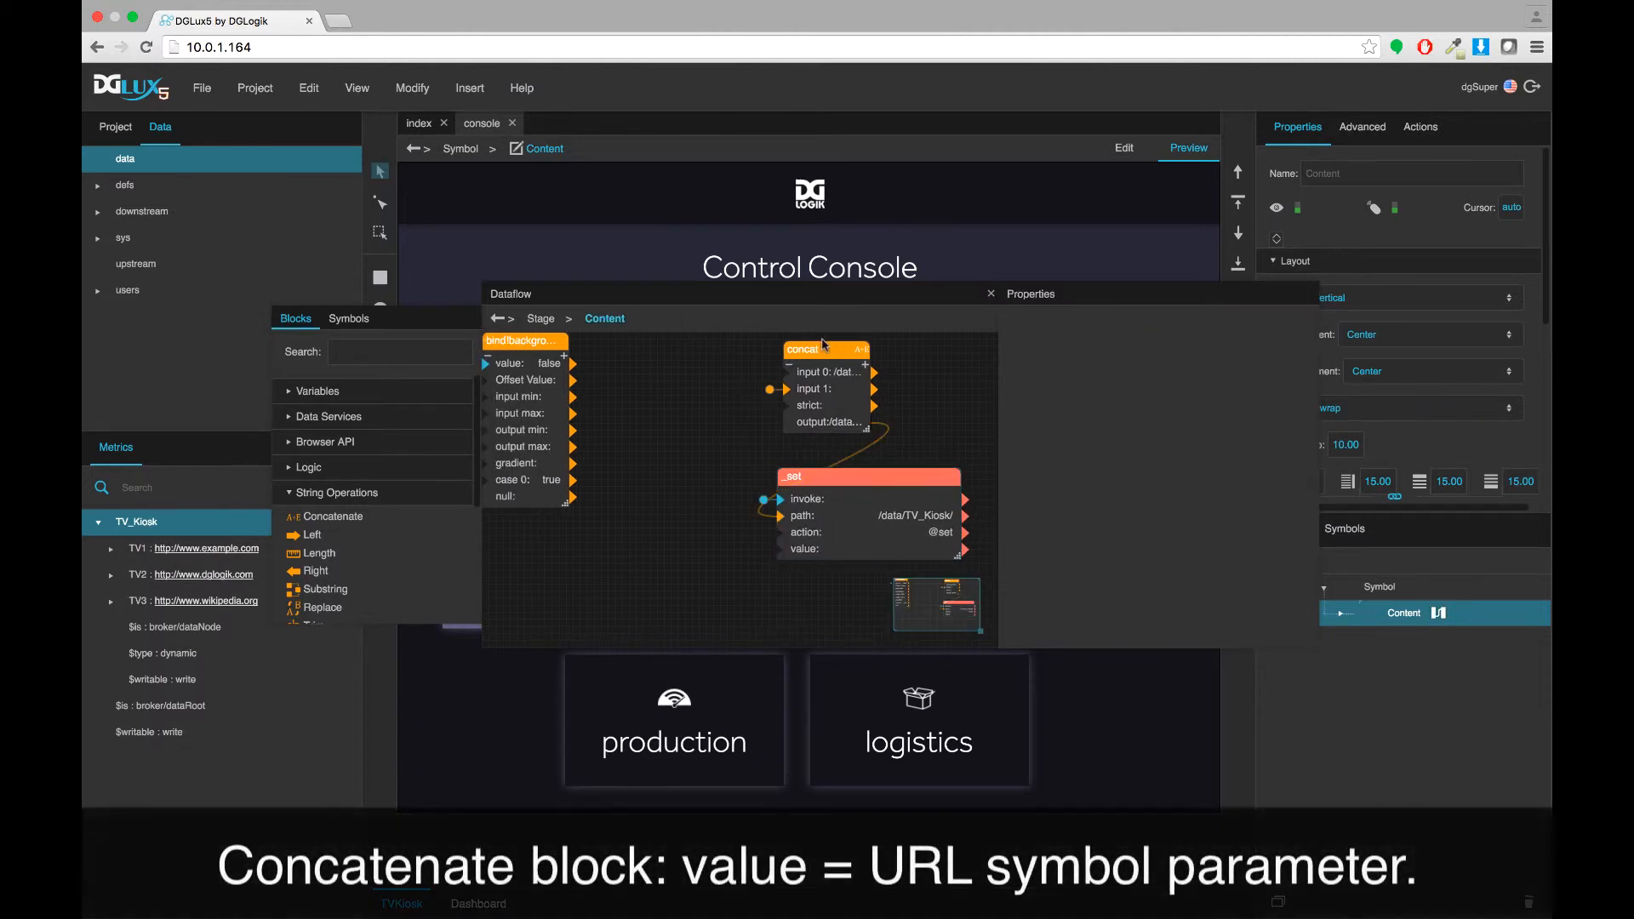
right_click(1393, 618)
click(1404, 819)
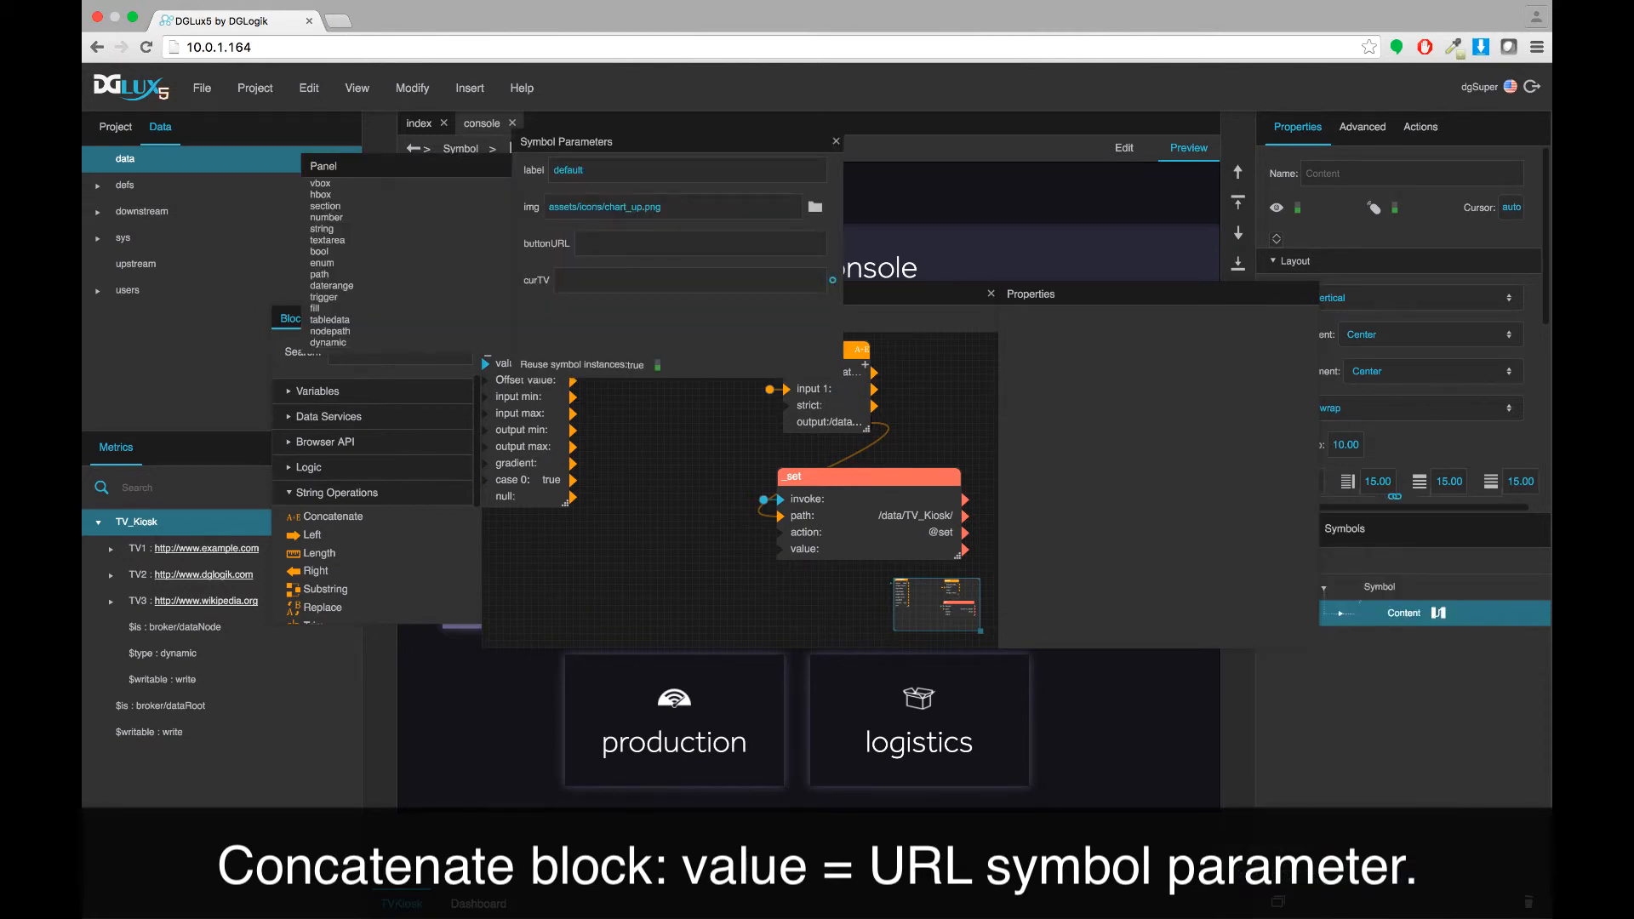
drag(840, 243, 781, 549)
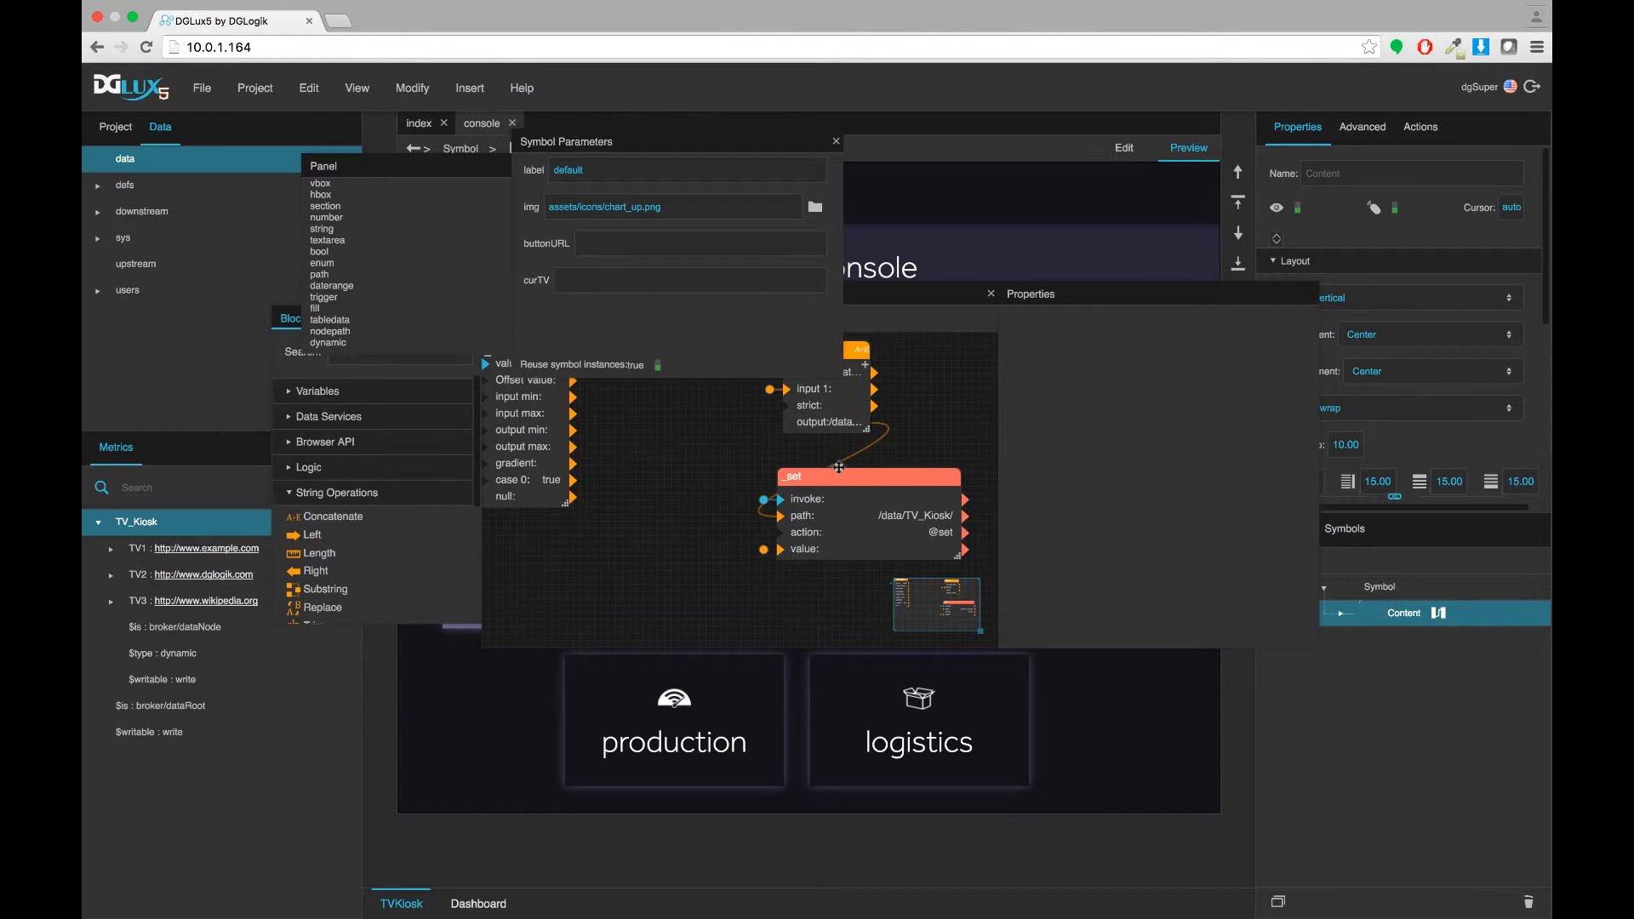
click(835, 476)
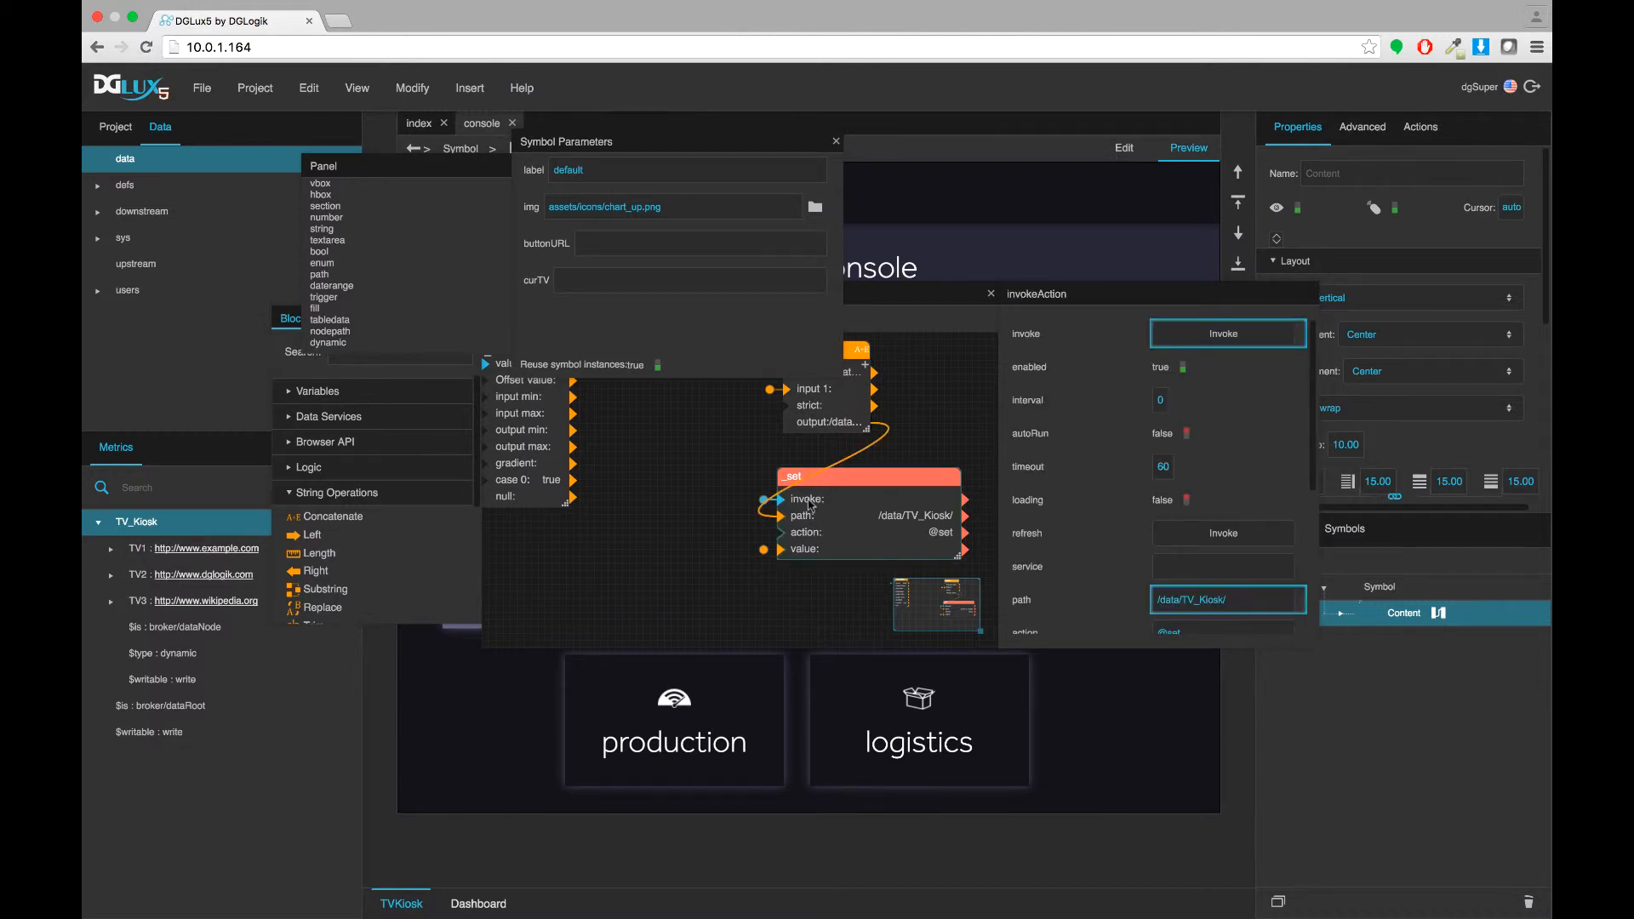
click(1247, 335)
click(946, 398)
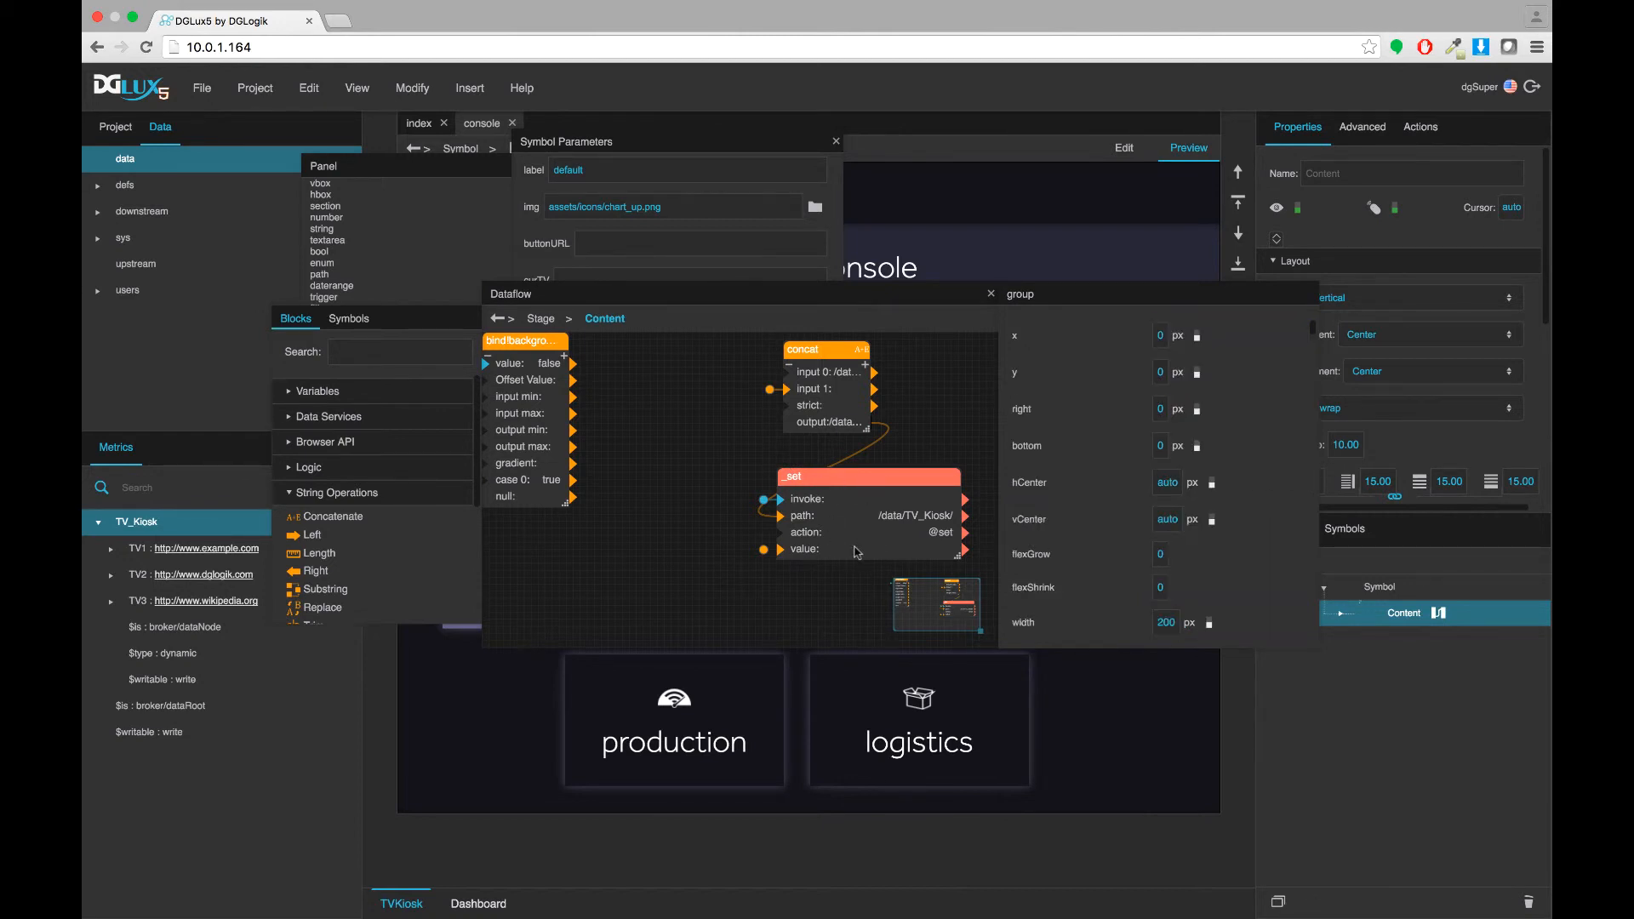
Step: Close the dataflow and symbol parameters, and accept the Content symbol edits
click(990, 295)
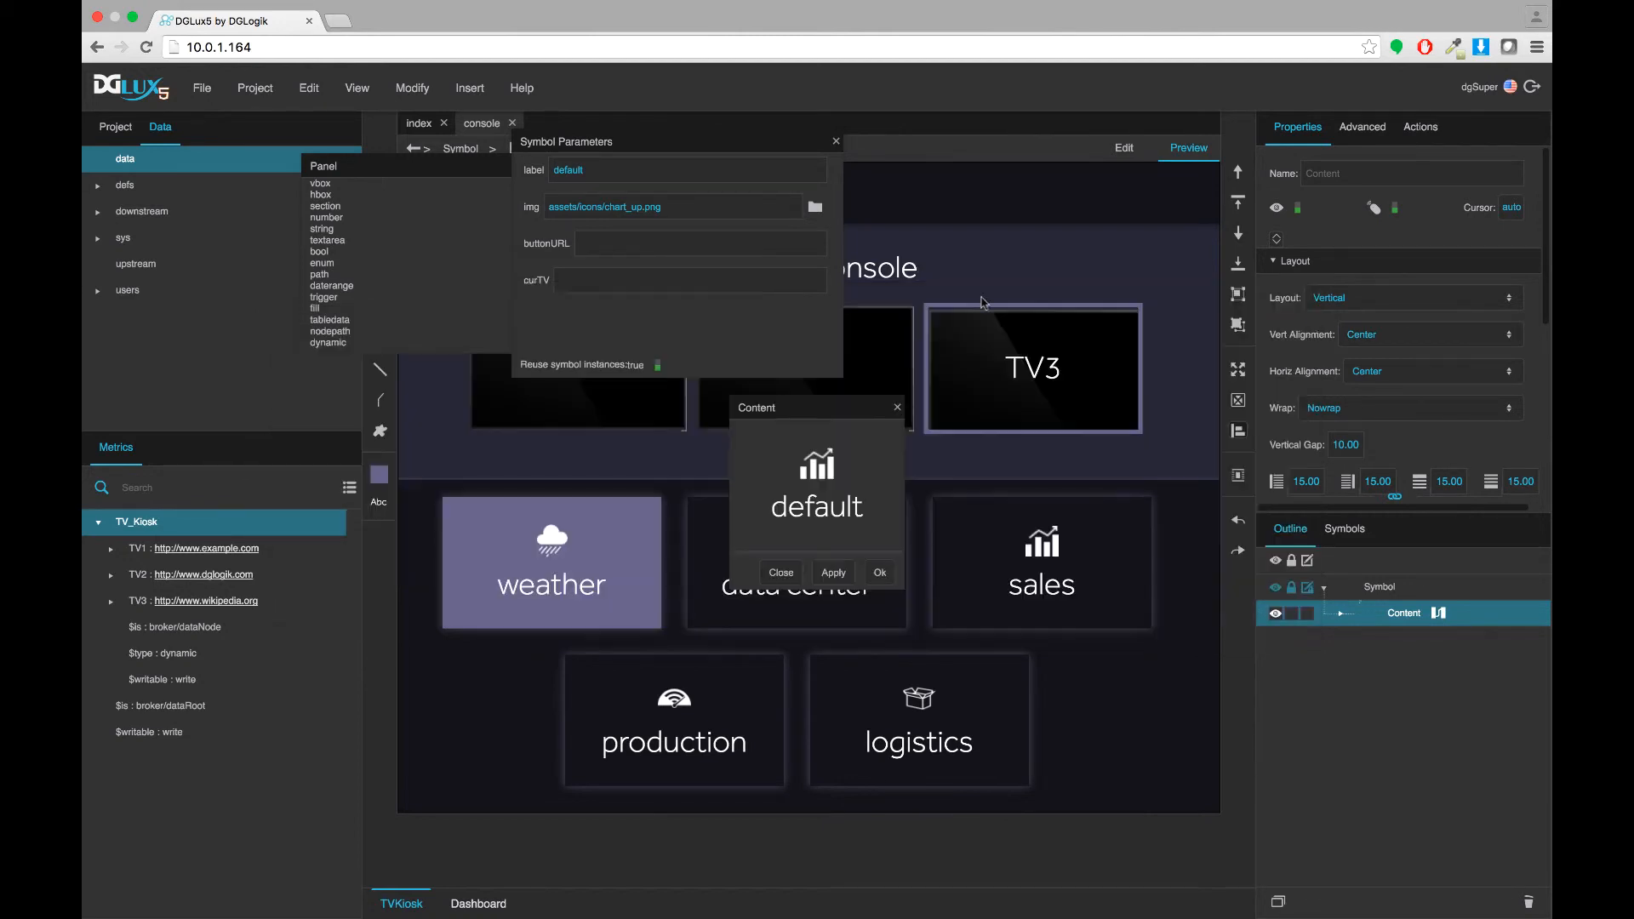
click(836, 141)
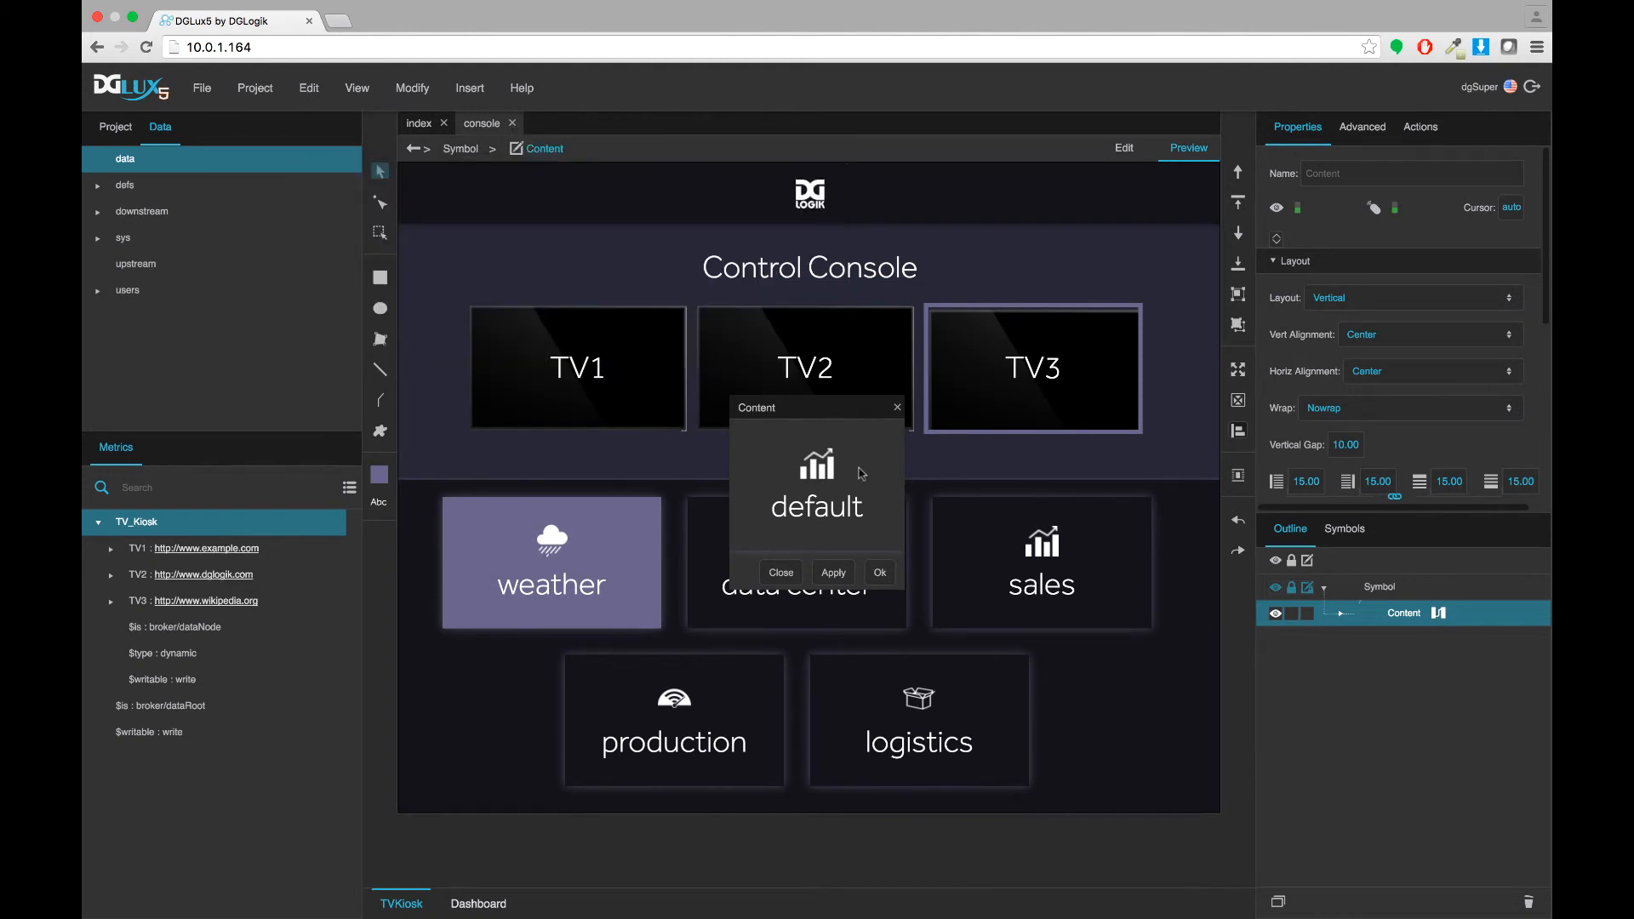
click(881, 575)
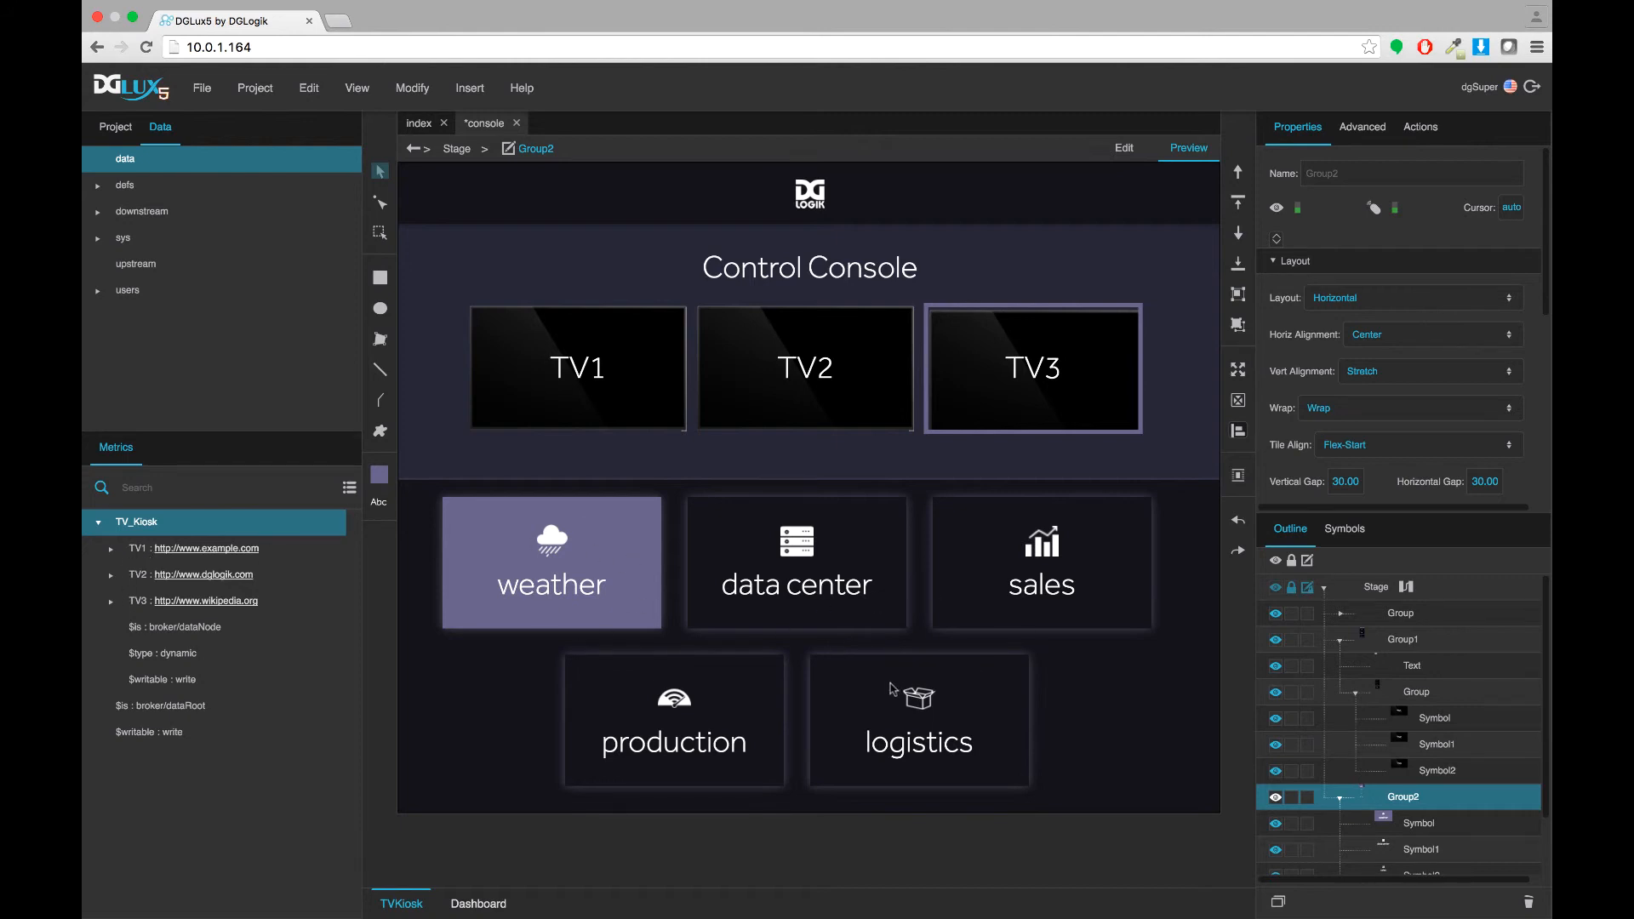
Step: Send the data center content to TV1 from the console and check the full TV1 URL in the metrics
click(566, 361)
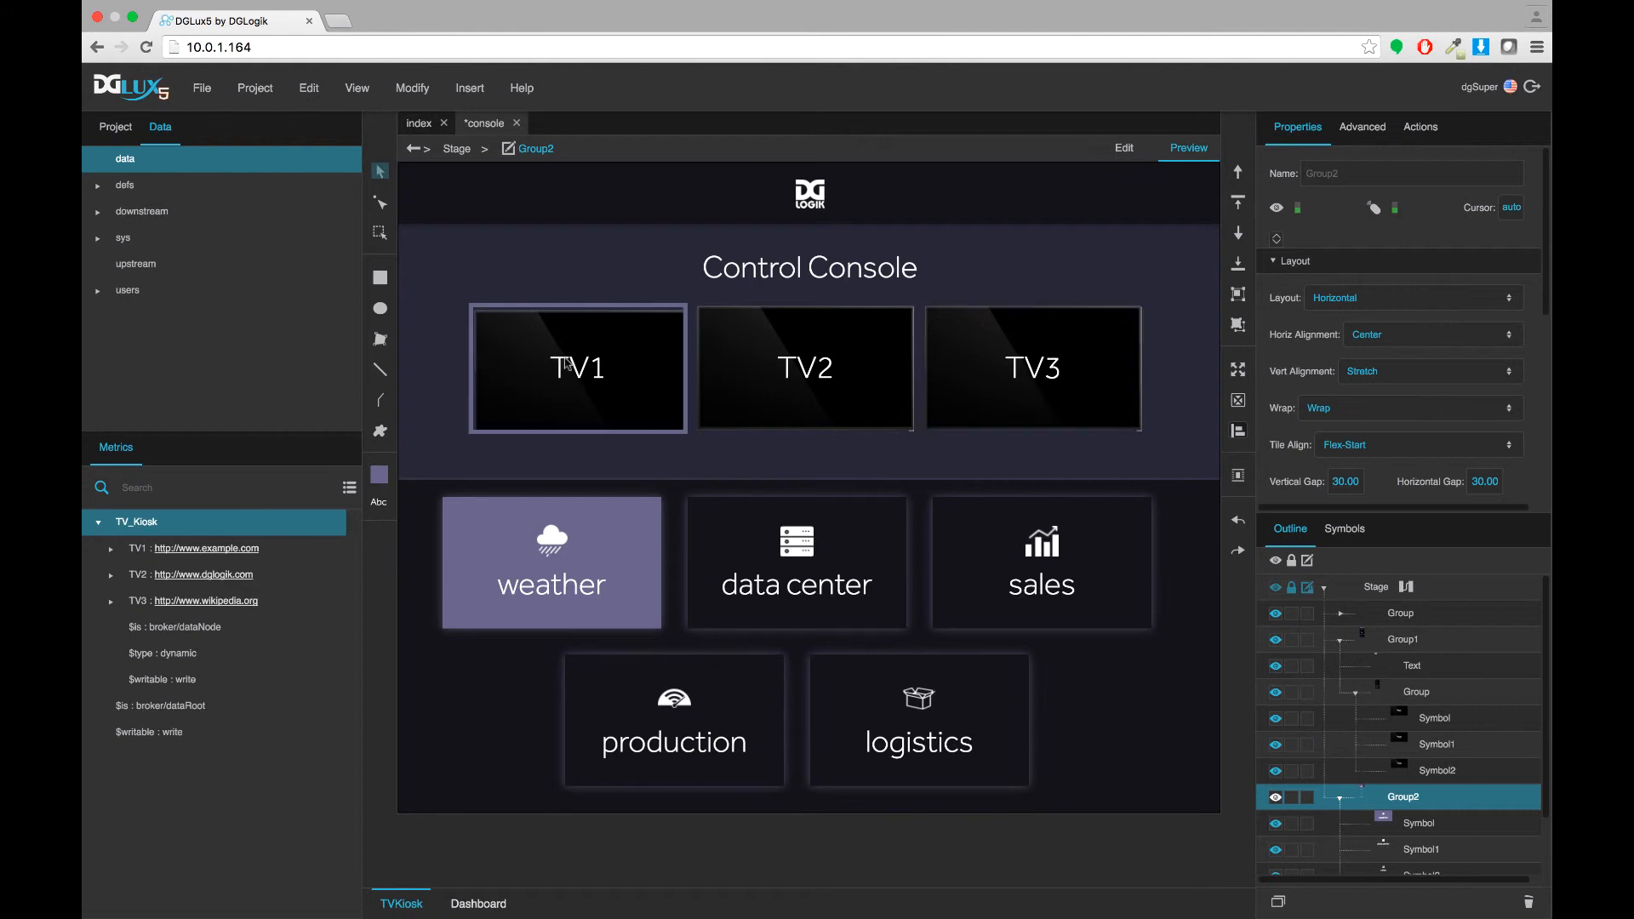
click(824, 584)
drag(363, 652, 477, 643)
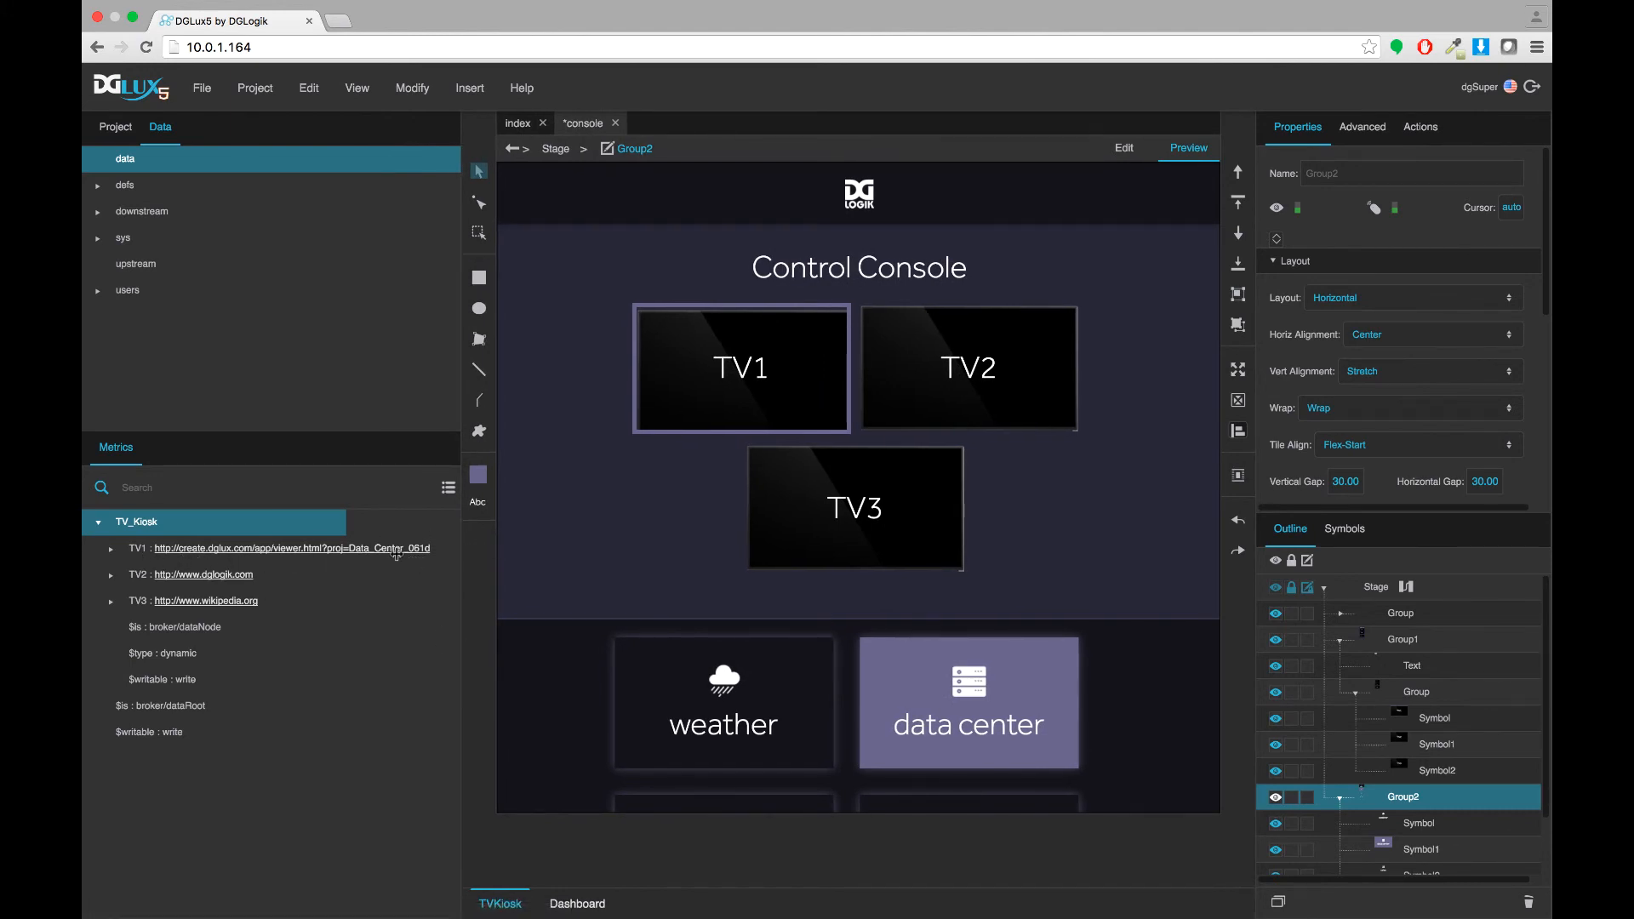
drag(396, 554, 287, 554)
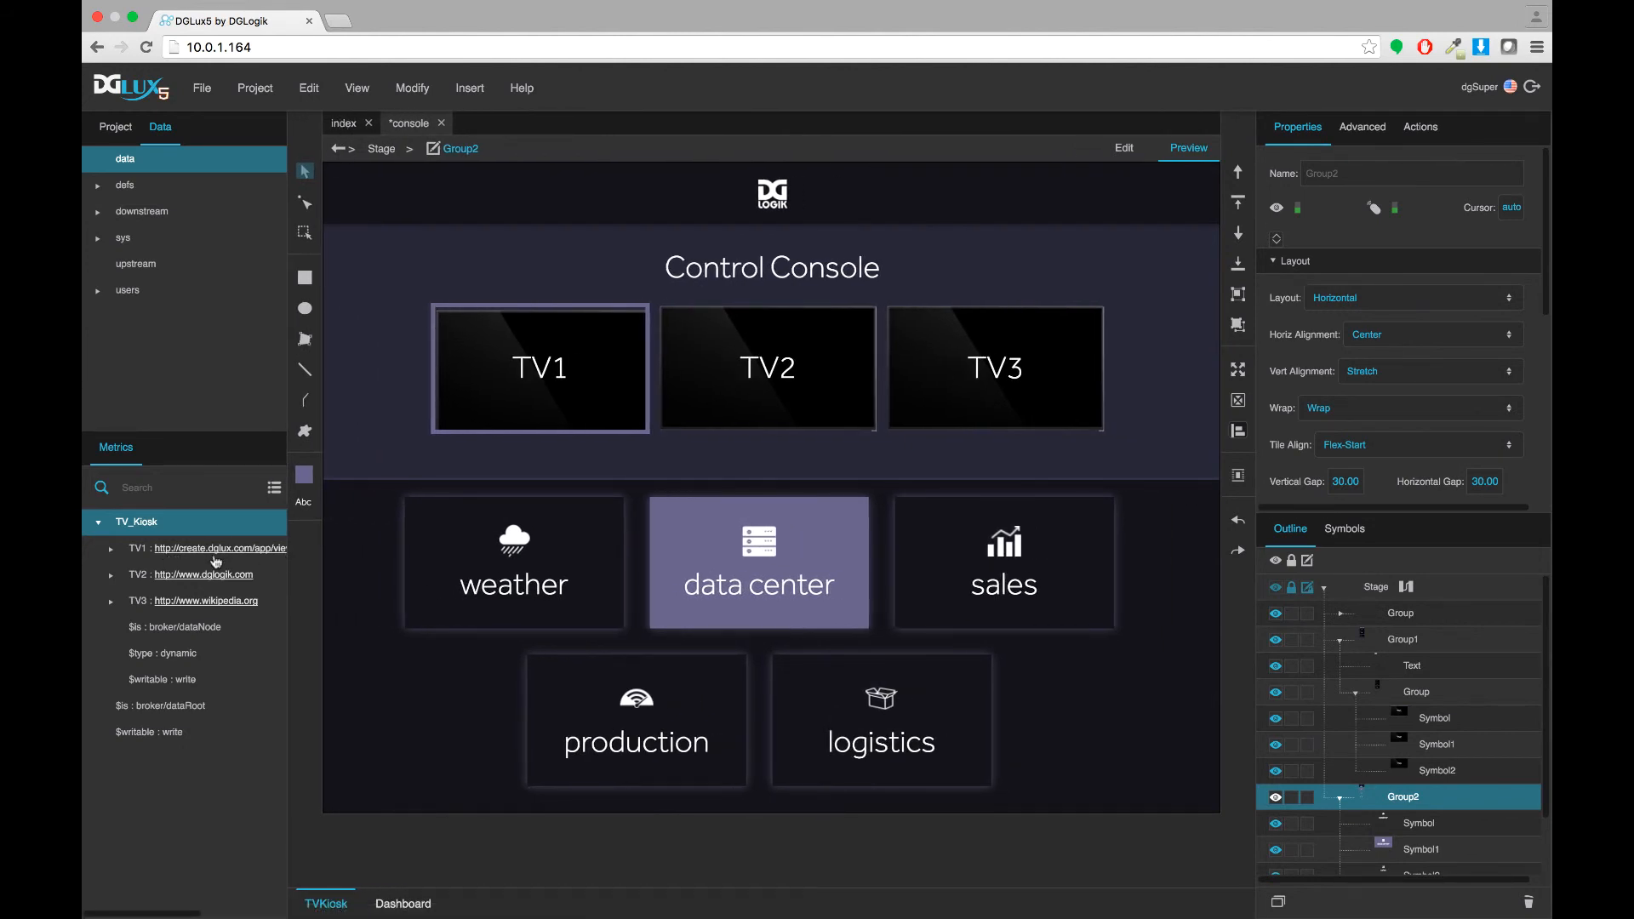
Step: Show TV1's content on the index page by loading the address 10.0.1.164/#TV1
click(345, 124)
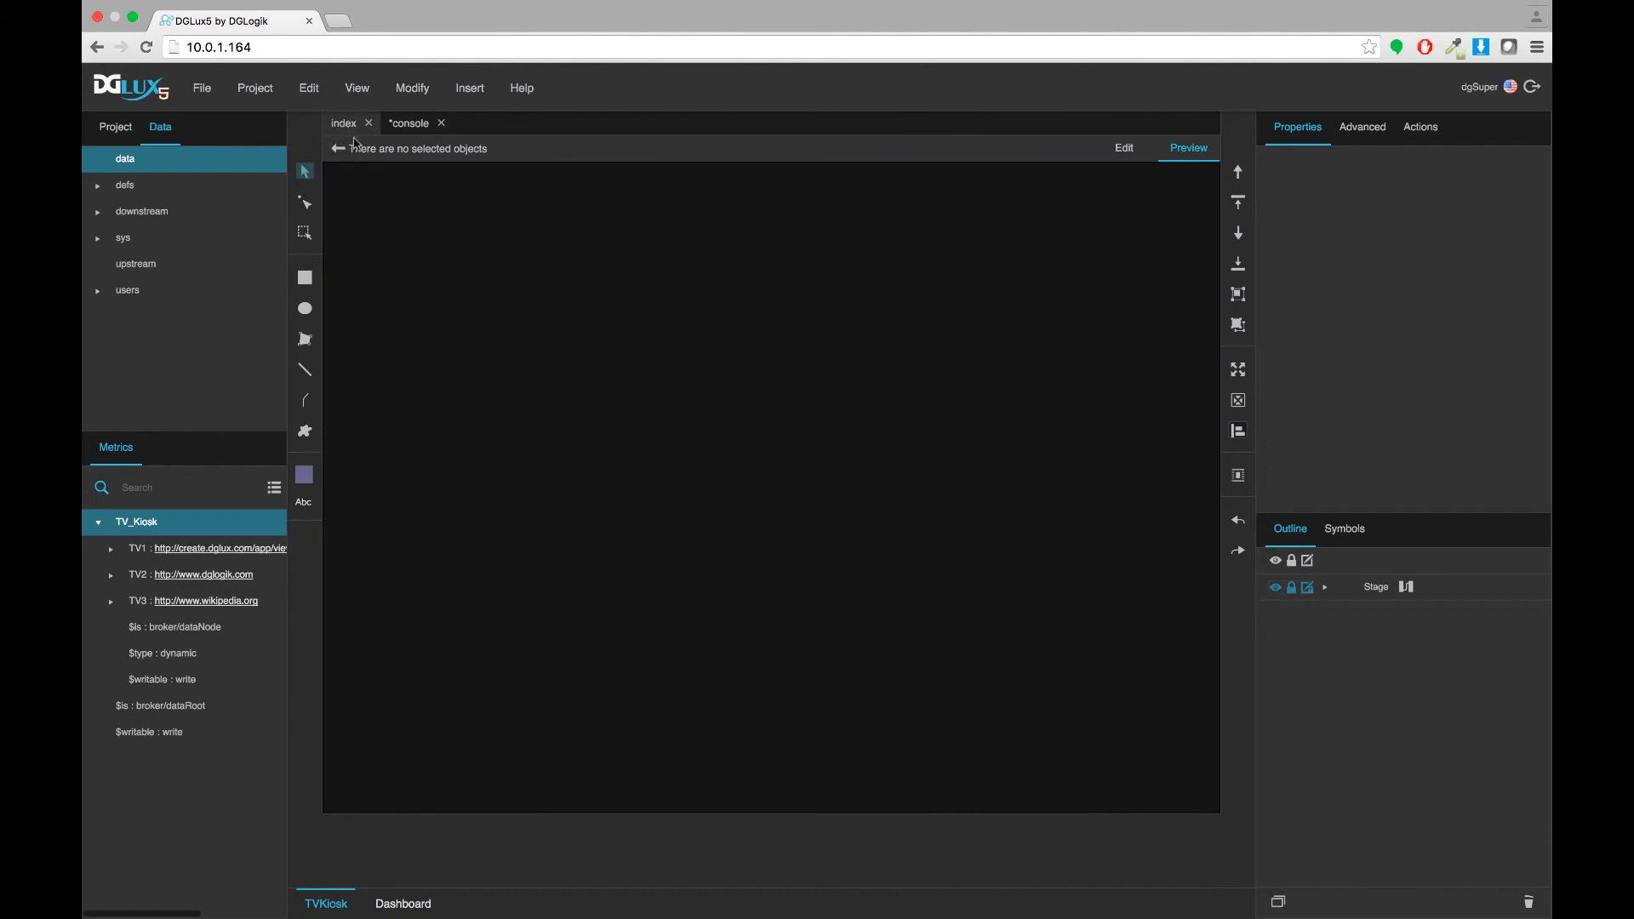
click(267, 47)
click(289, 47)
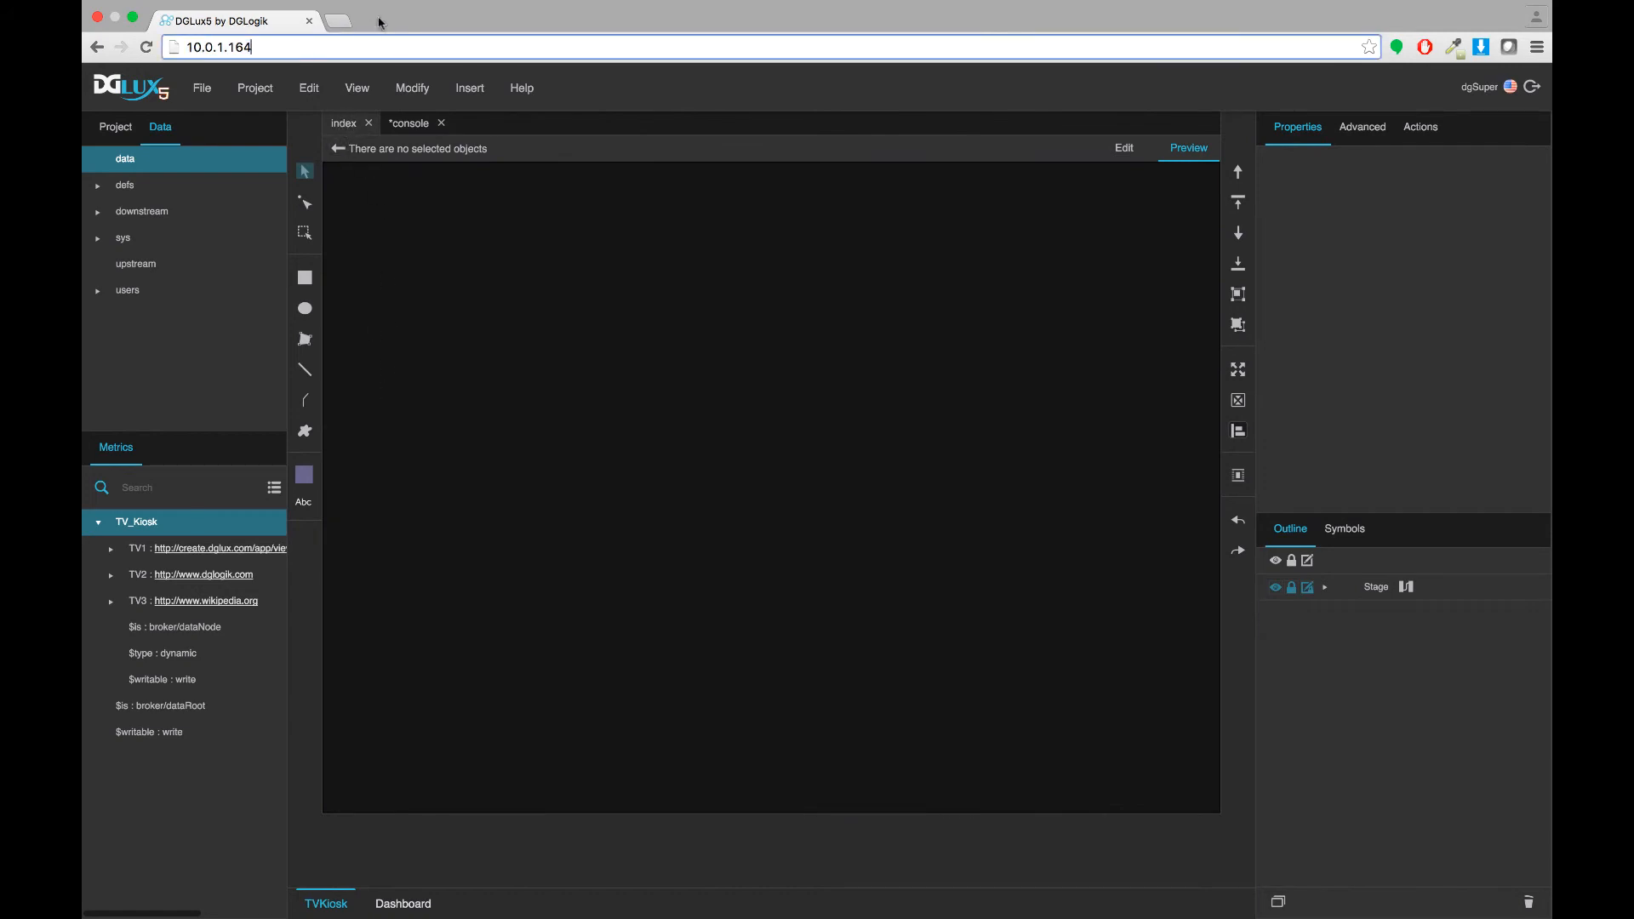
text(#)
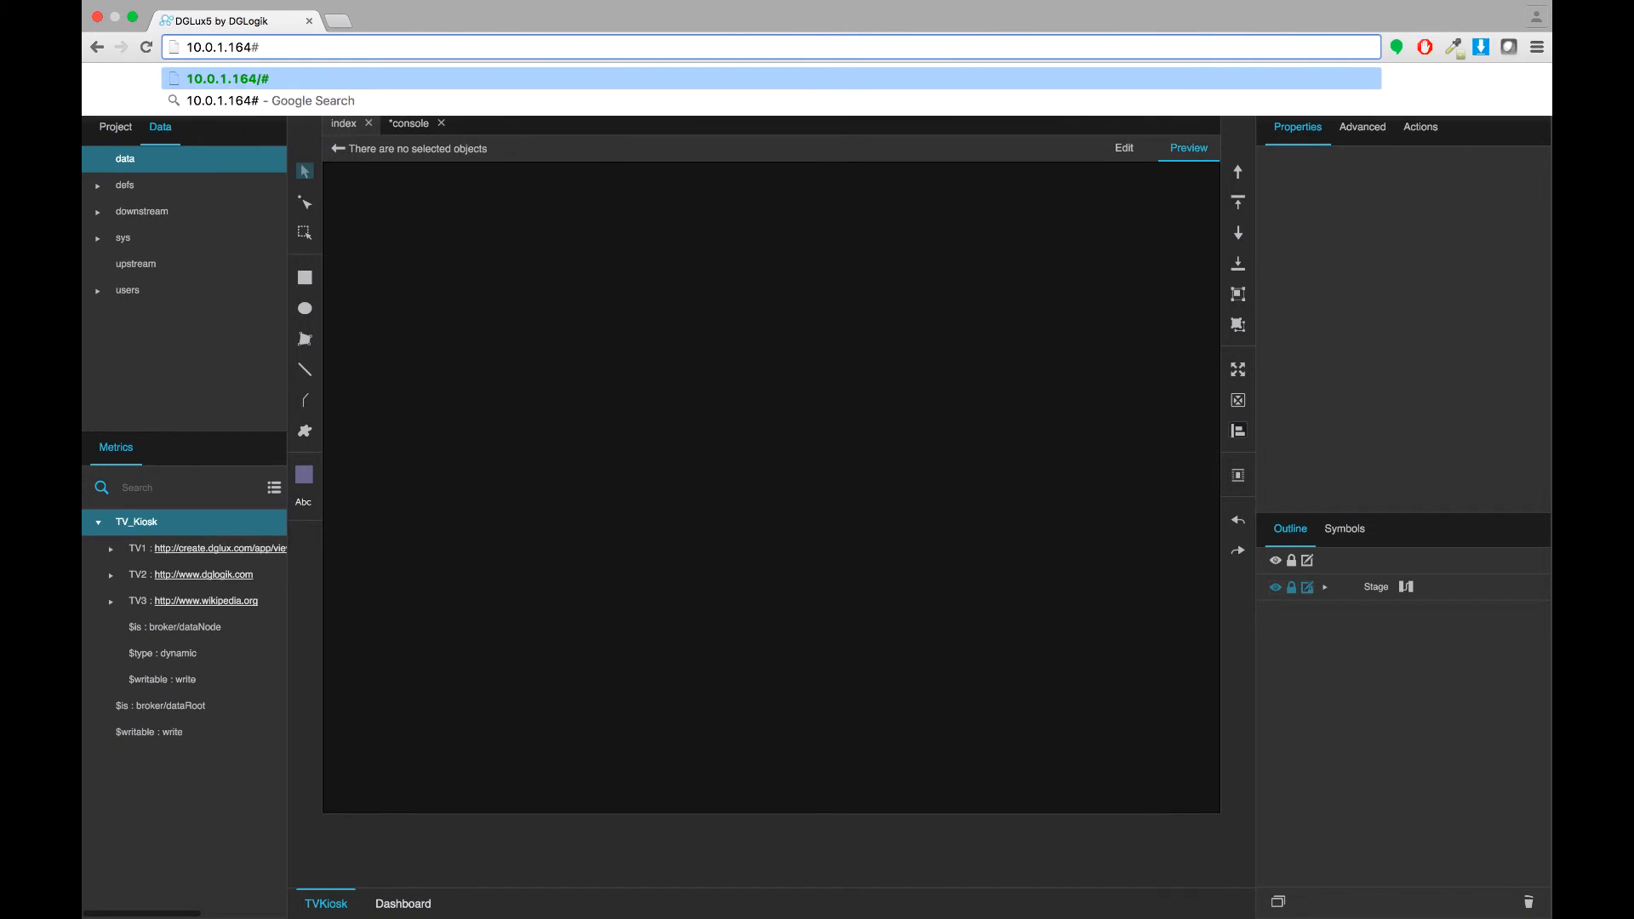
text(TV1)
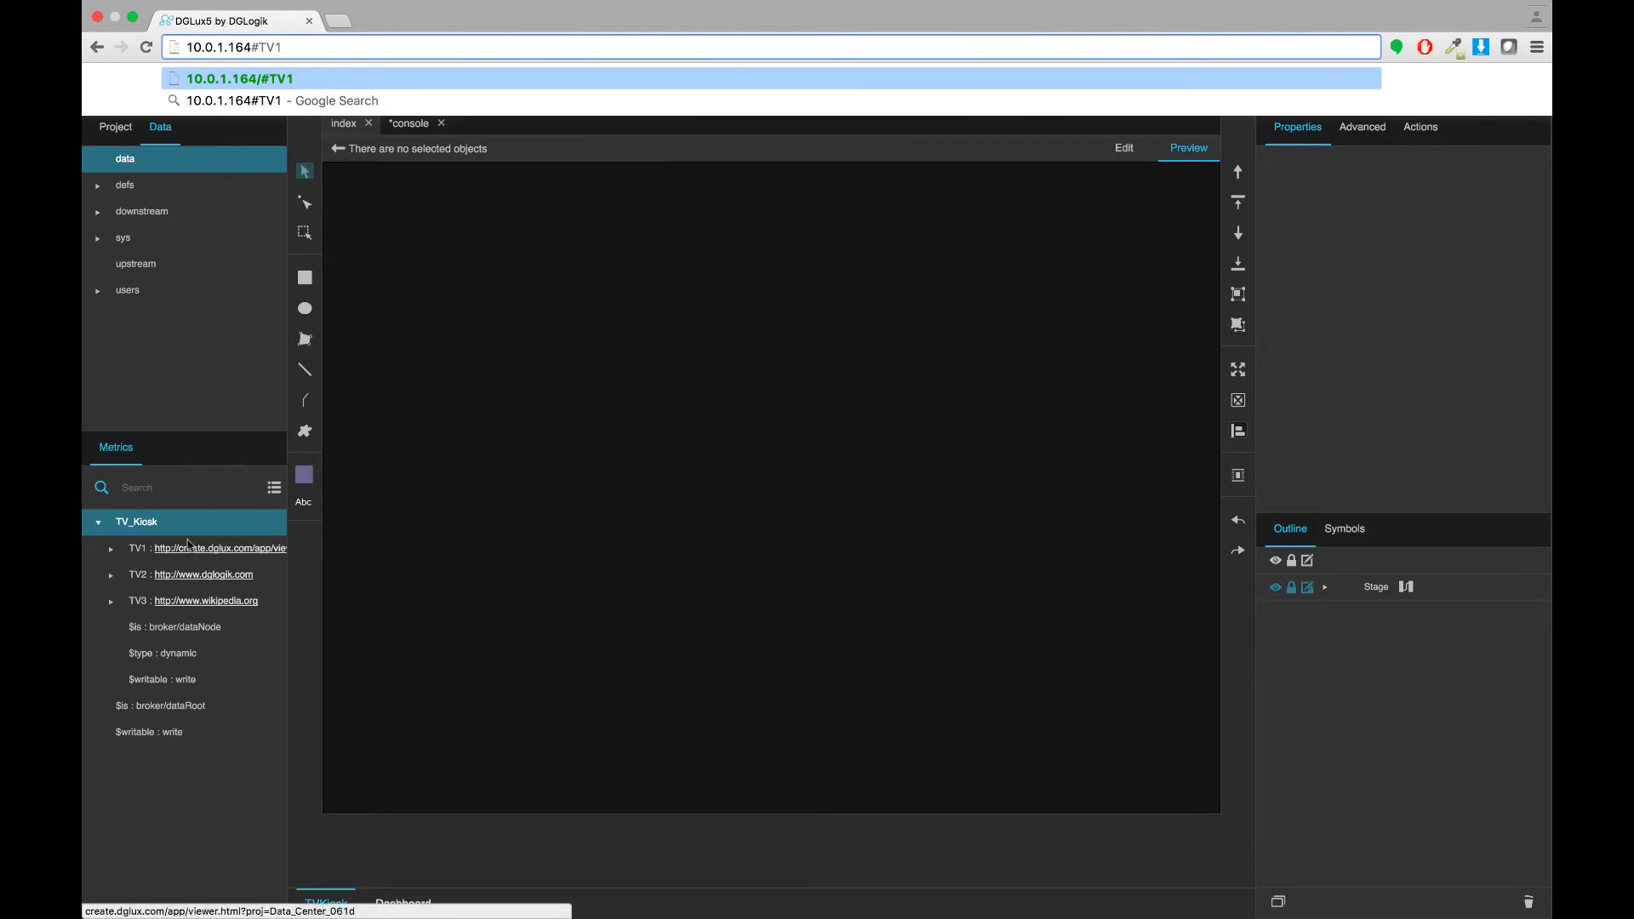
key(Return)
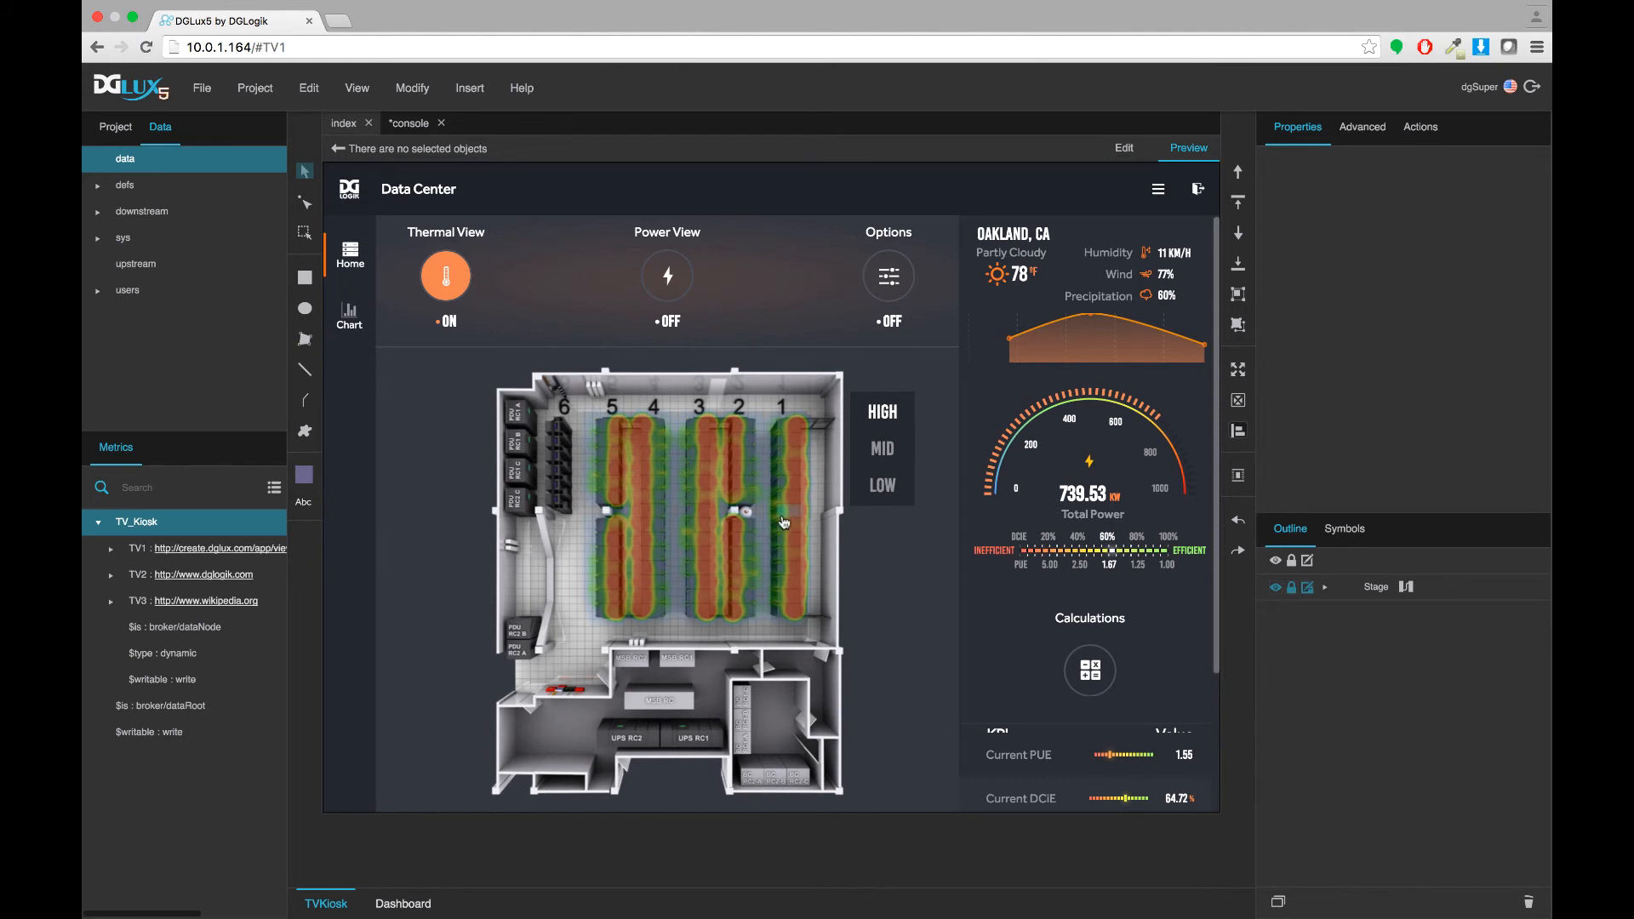
Step: Return to the console, send the logistics content to TV2, and check the full TV2 URL in the metrics
click(408, 125)
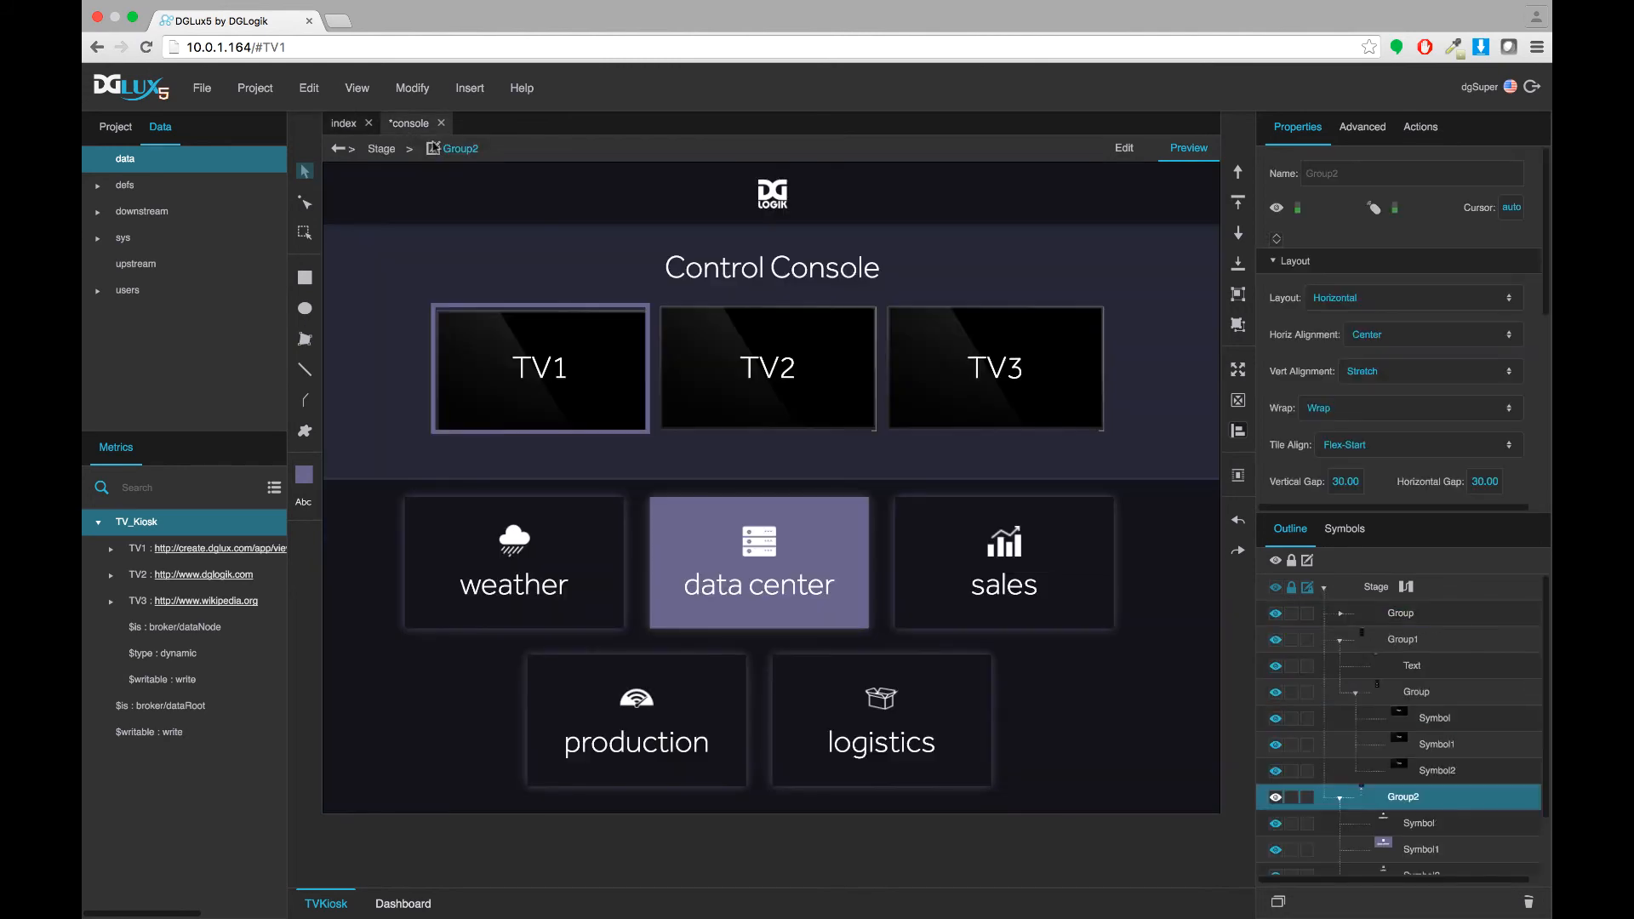
click(825, 392)
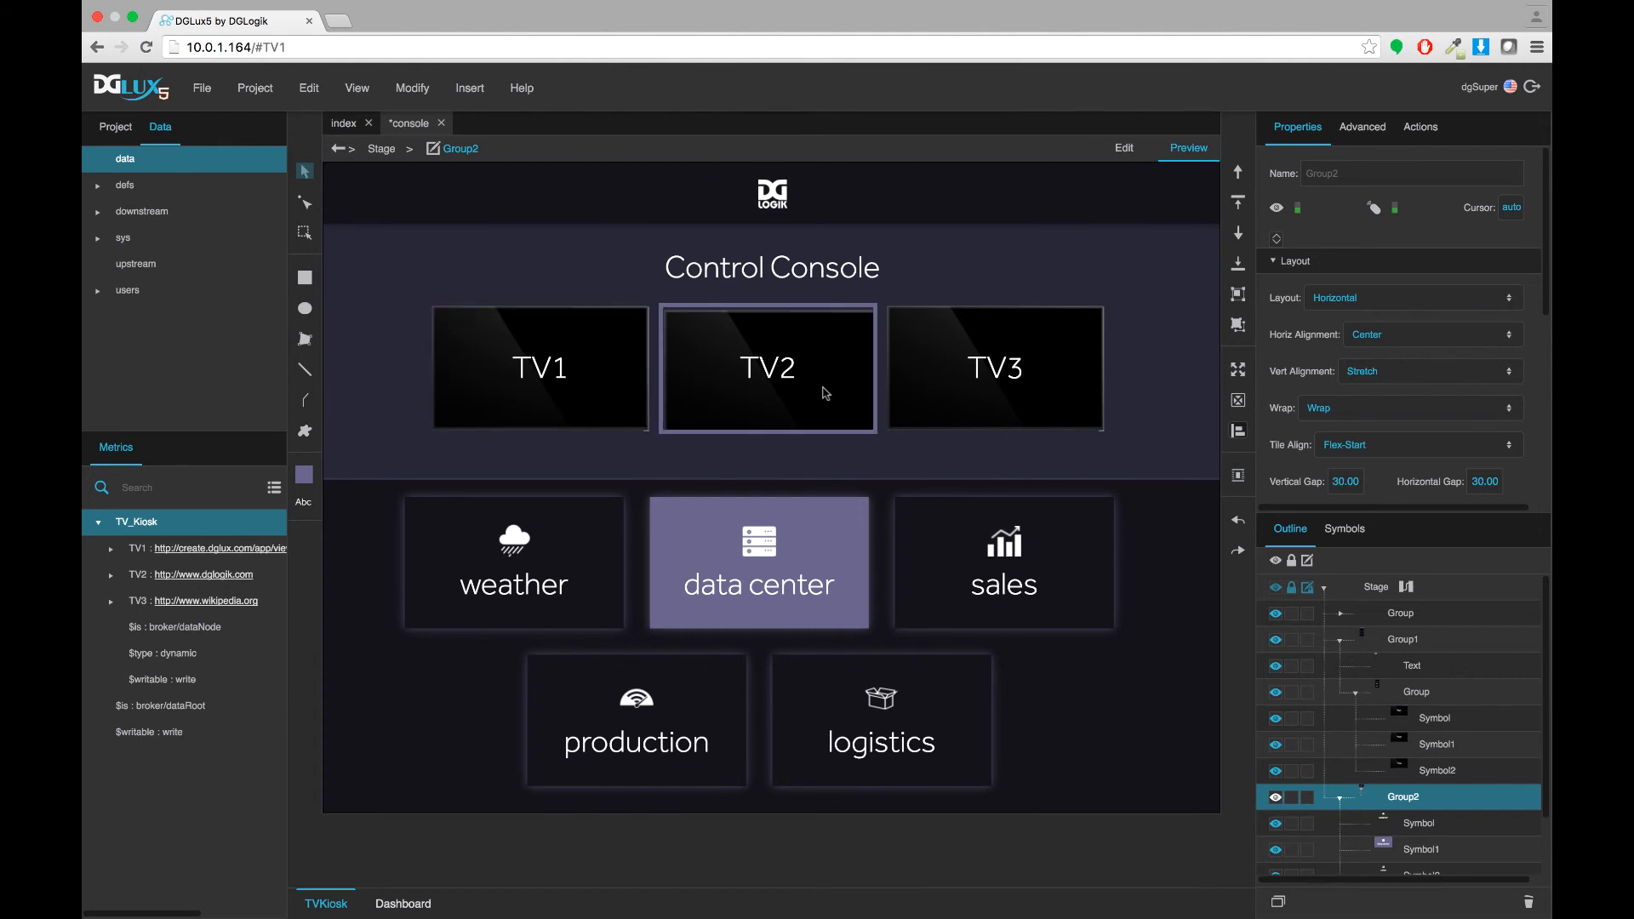
click(885, 730)
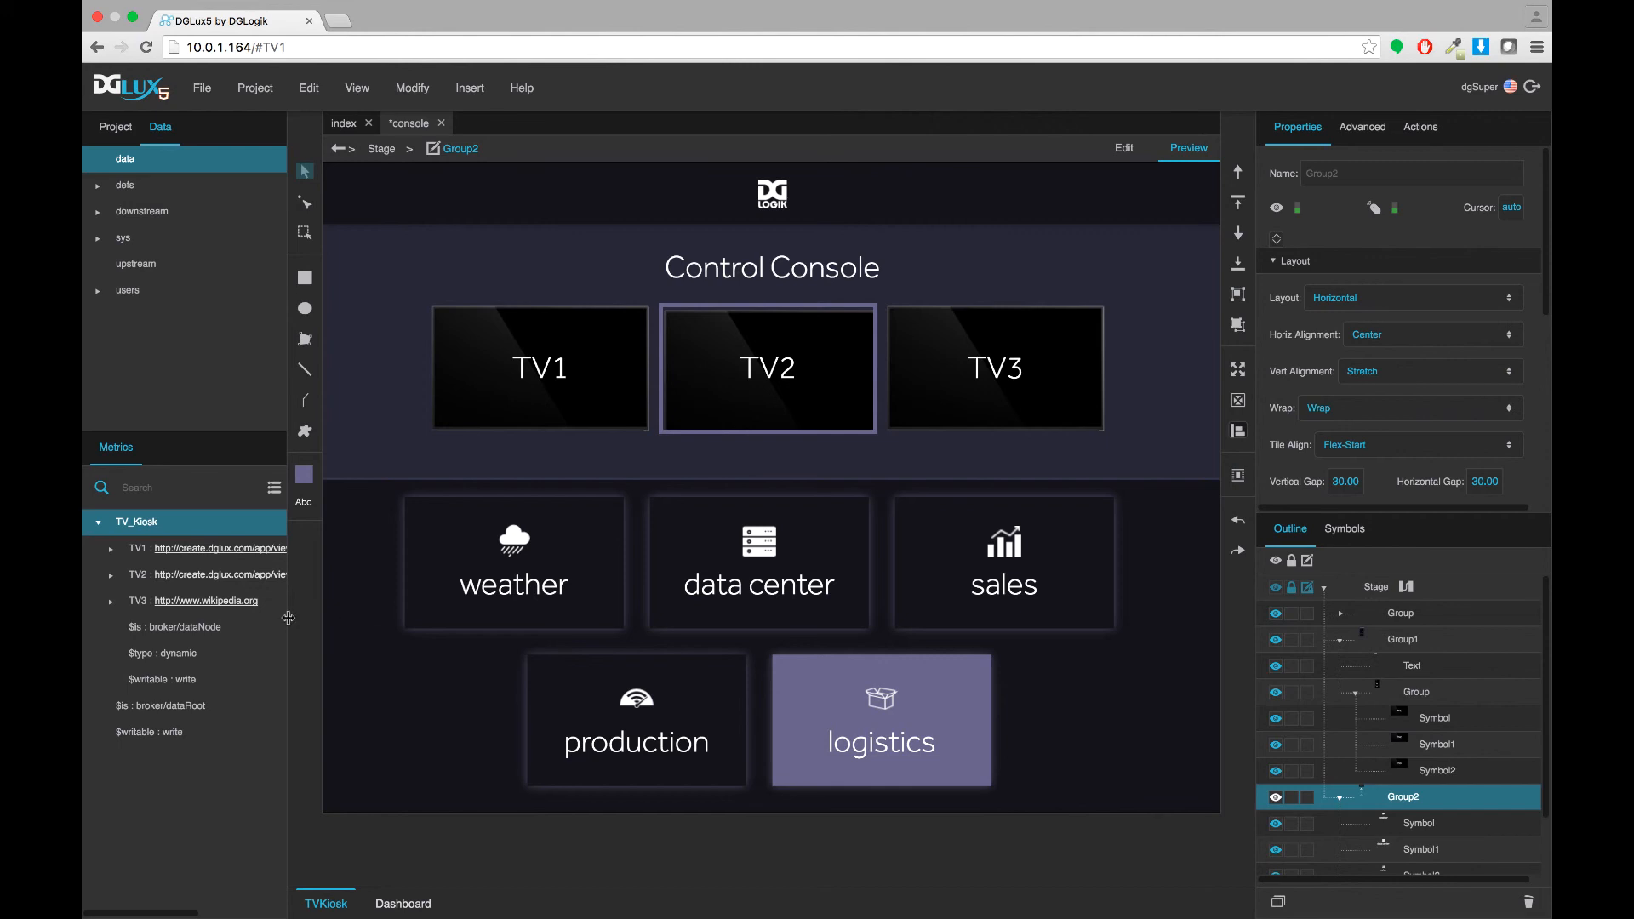
drag(289, 617, 468, 600)
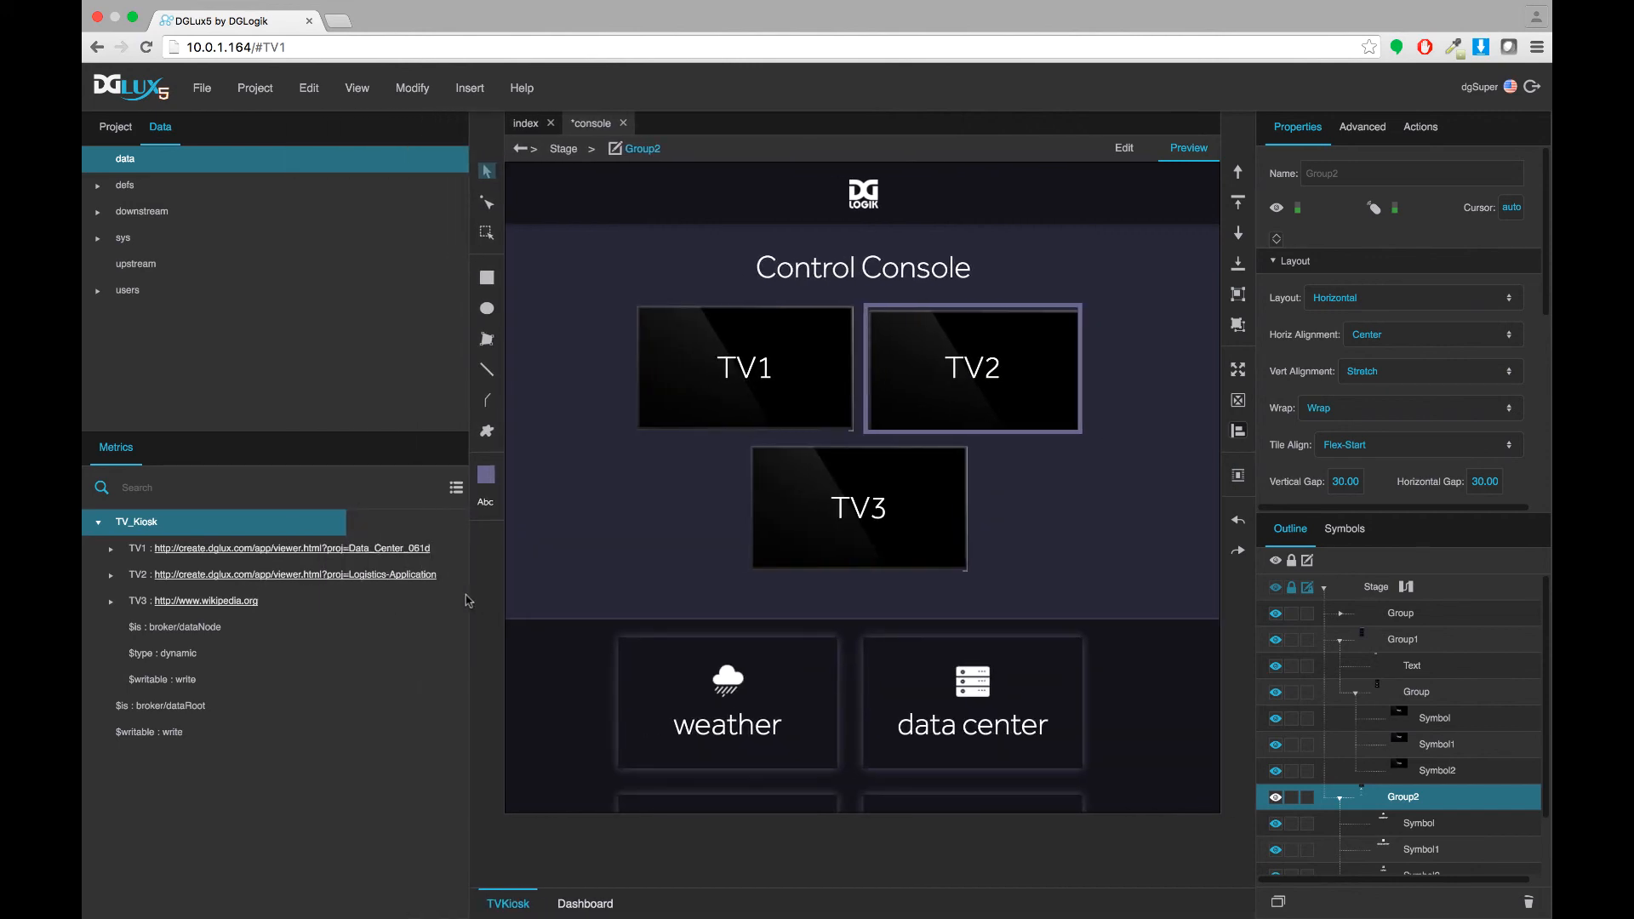
drag(470, 599, 320, 599)
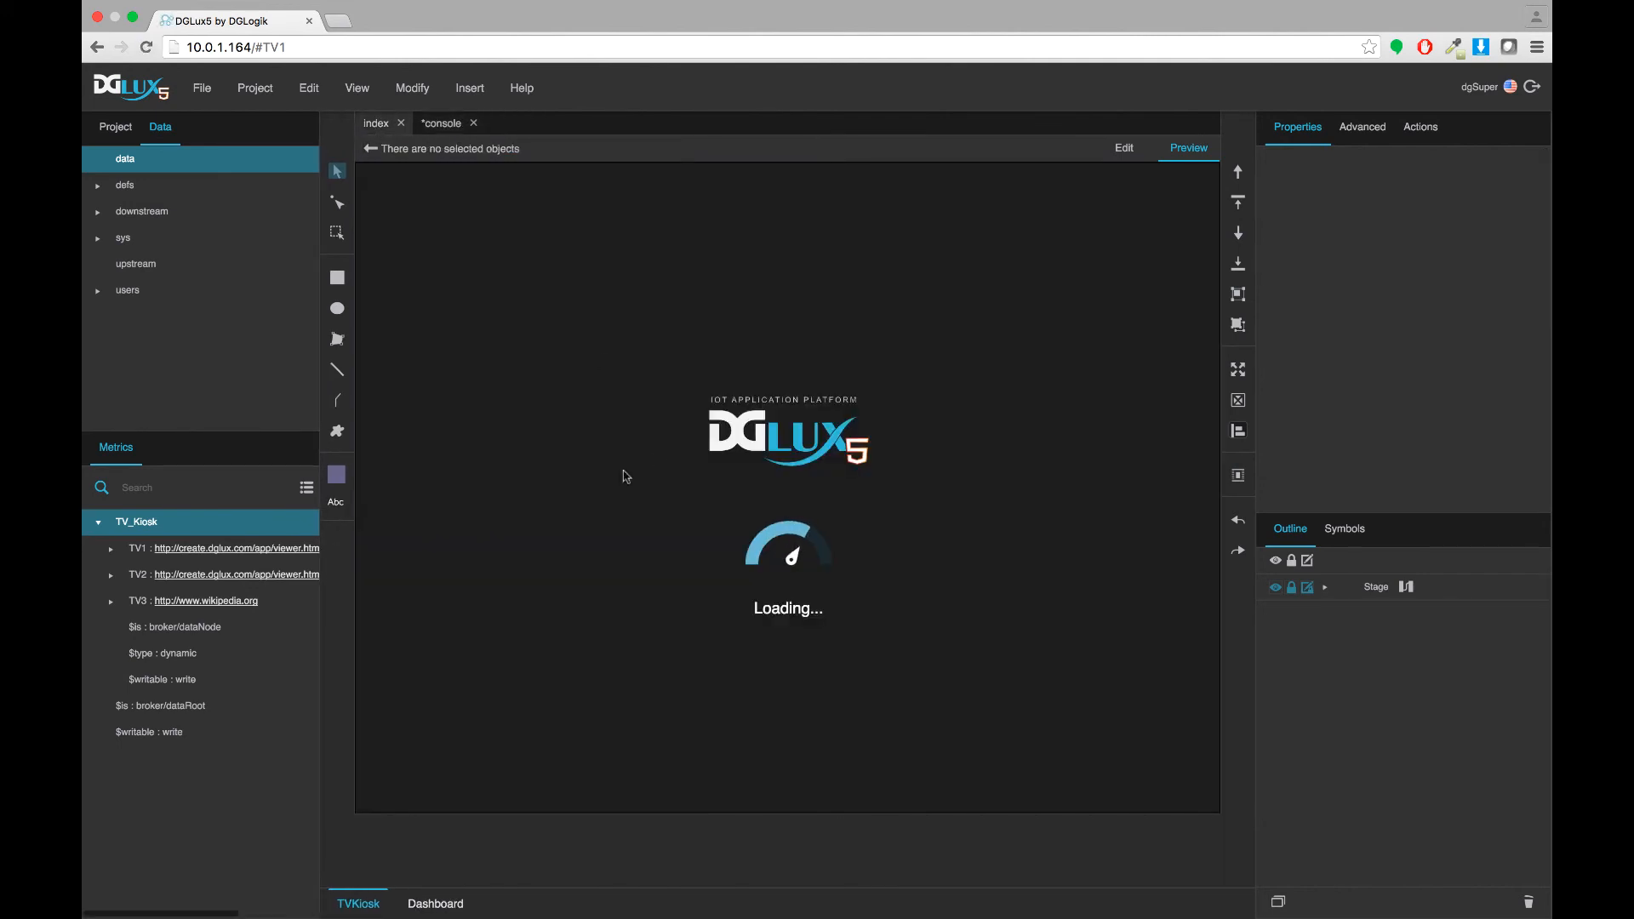
Step: Show TV2's content on the index page by changing the address to 10.0.1.164/#TV2
click(346, 47)
click(347, 48)
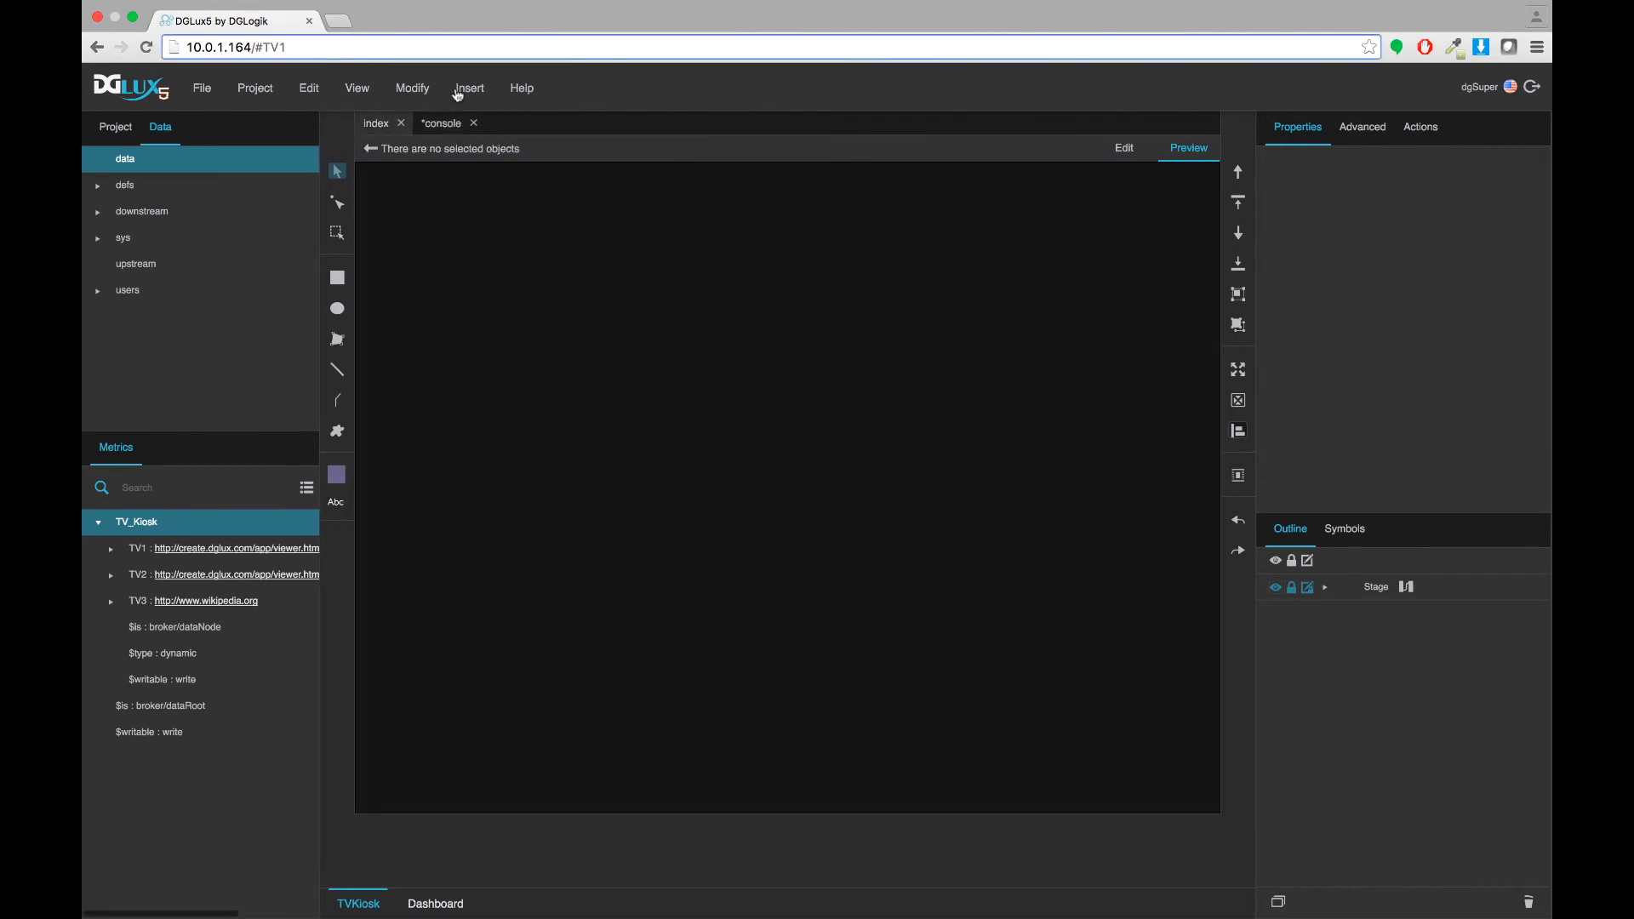
key(BackSpace)
text(2)
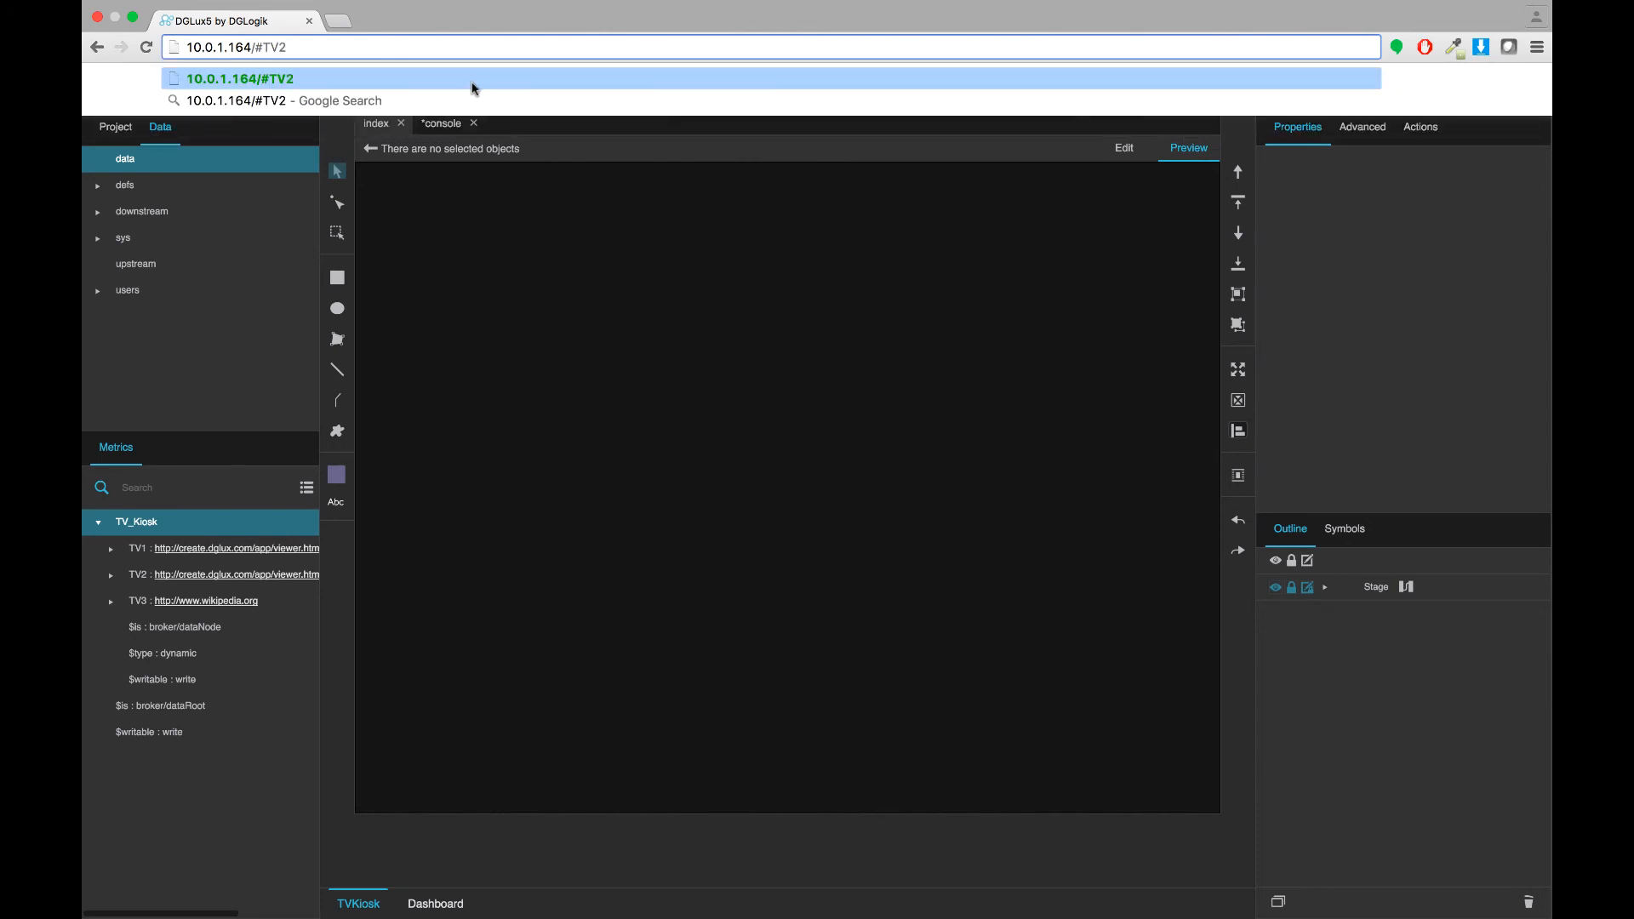
key(Return)
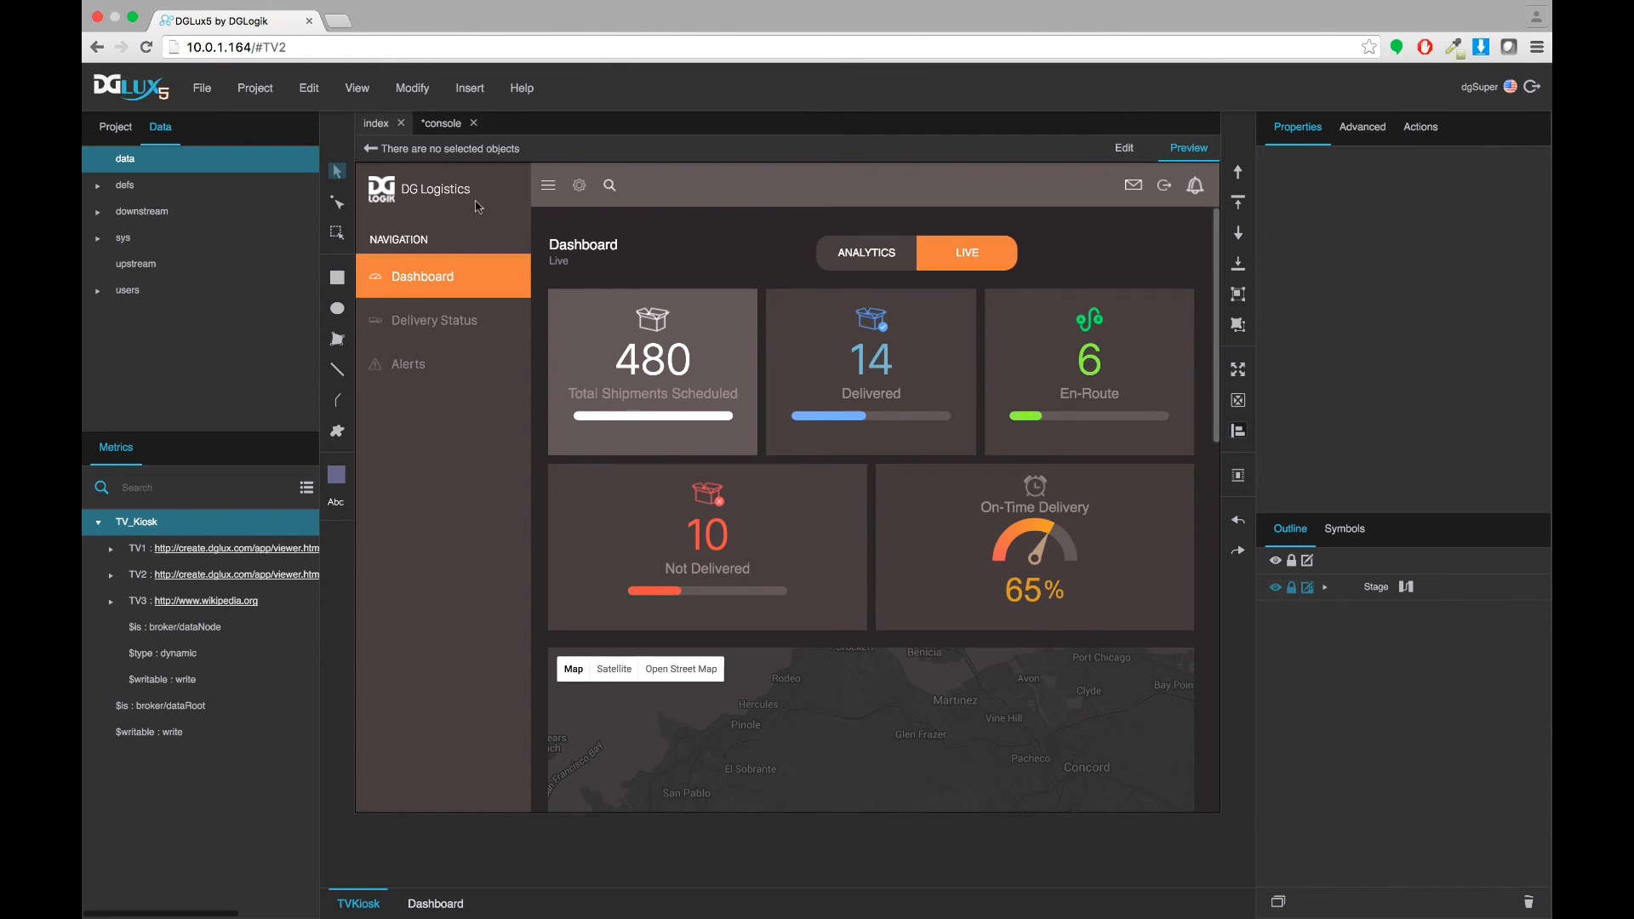
Step: From the console, send Data Center to TV2, Sales to TV3, and Logistics to TV1
click(435, 120)
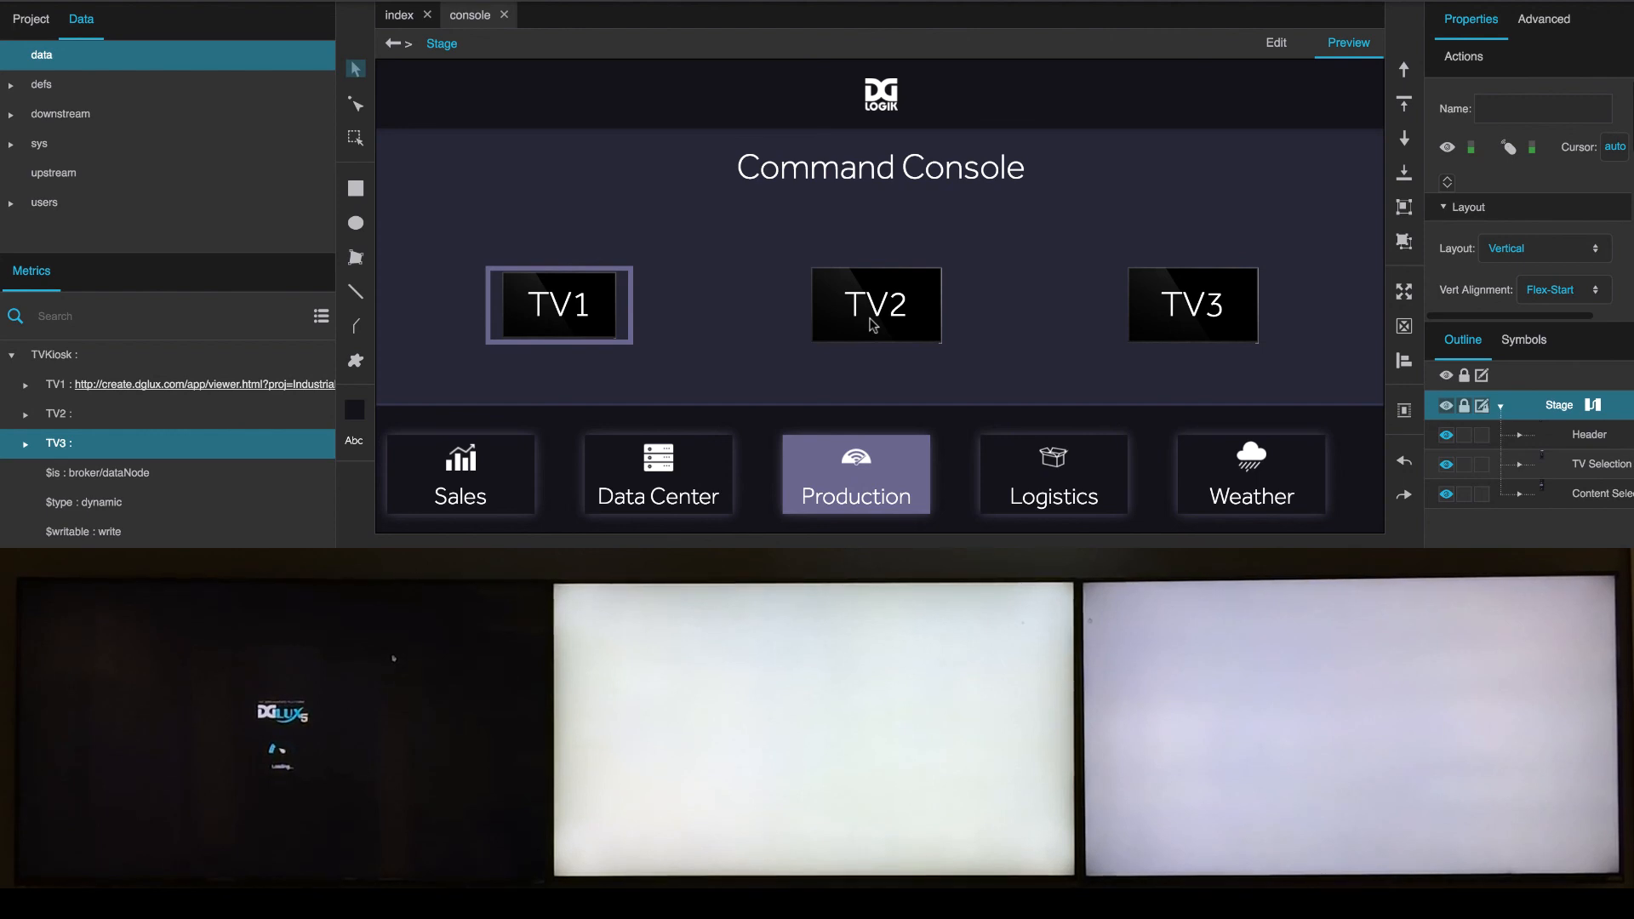
click(872, 324)
click(677, 476)
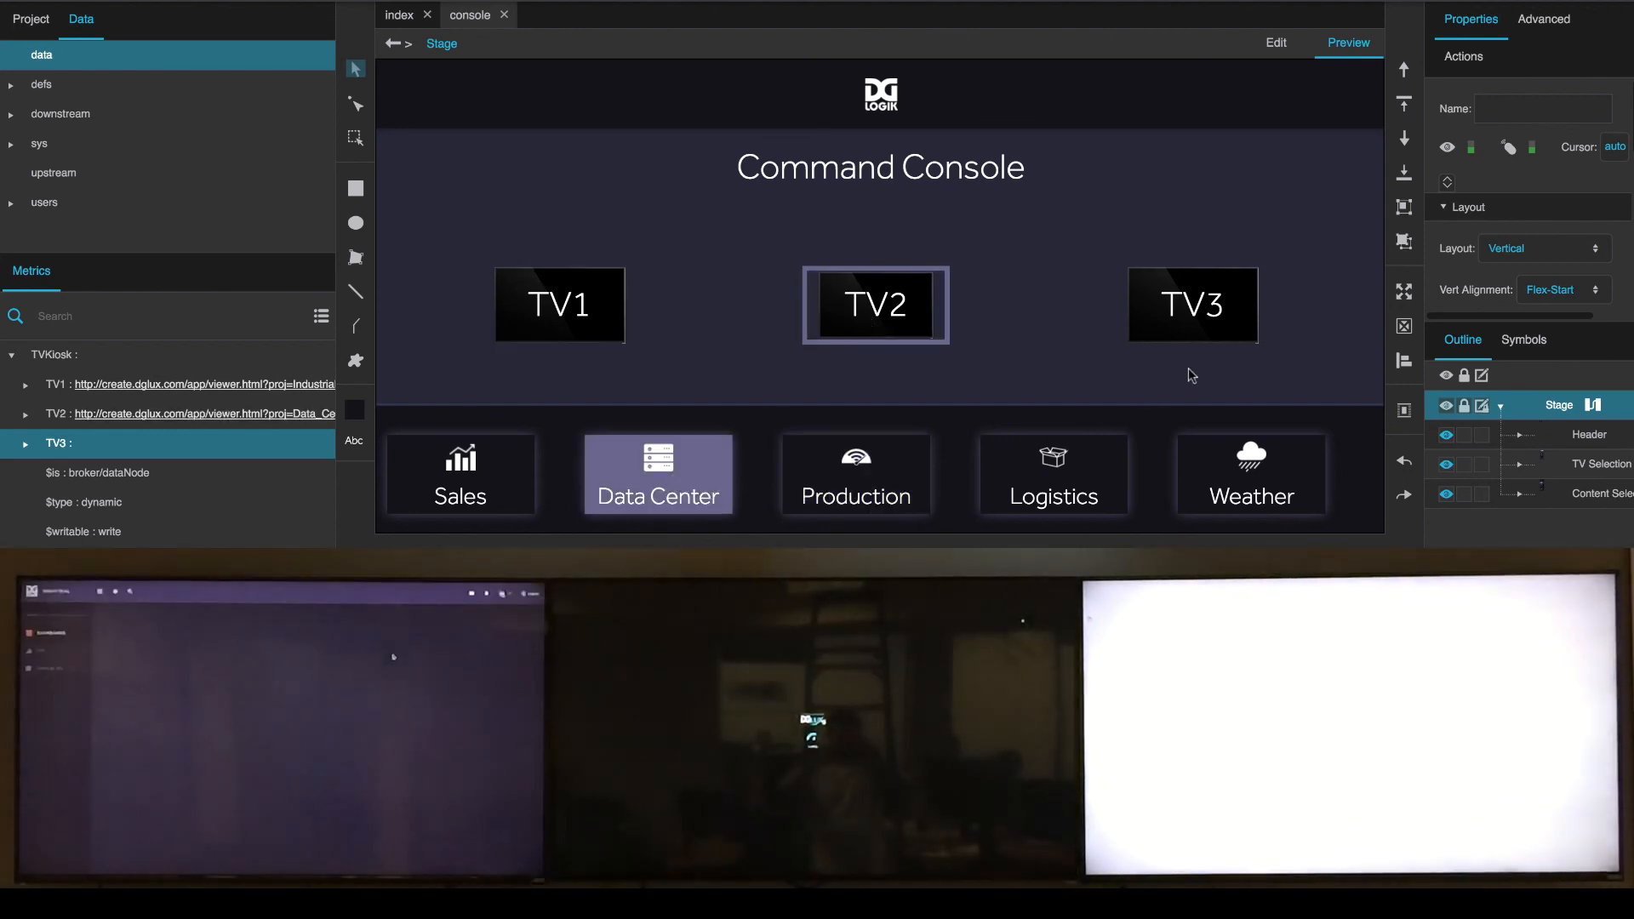
click(1202, 327)
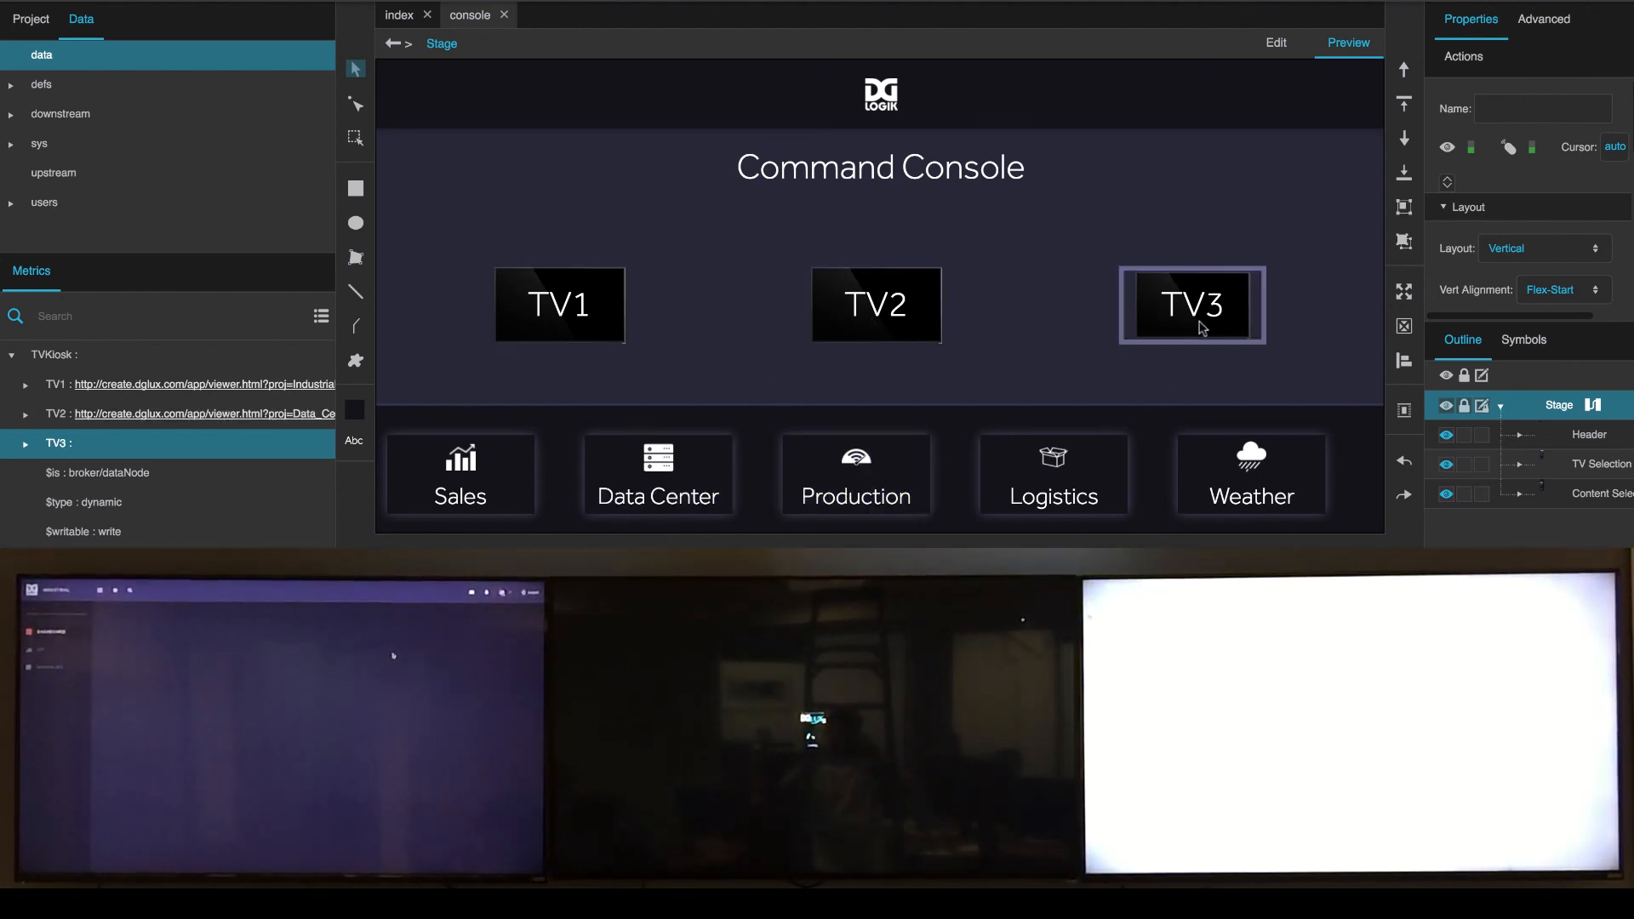
click(490, 478)
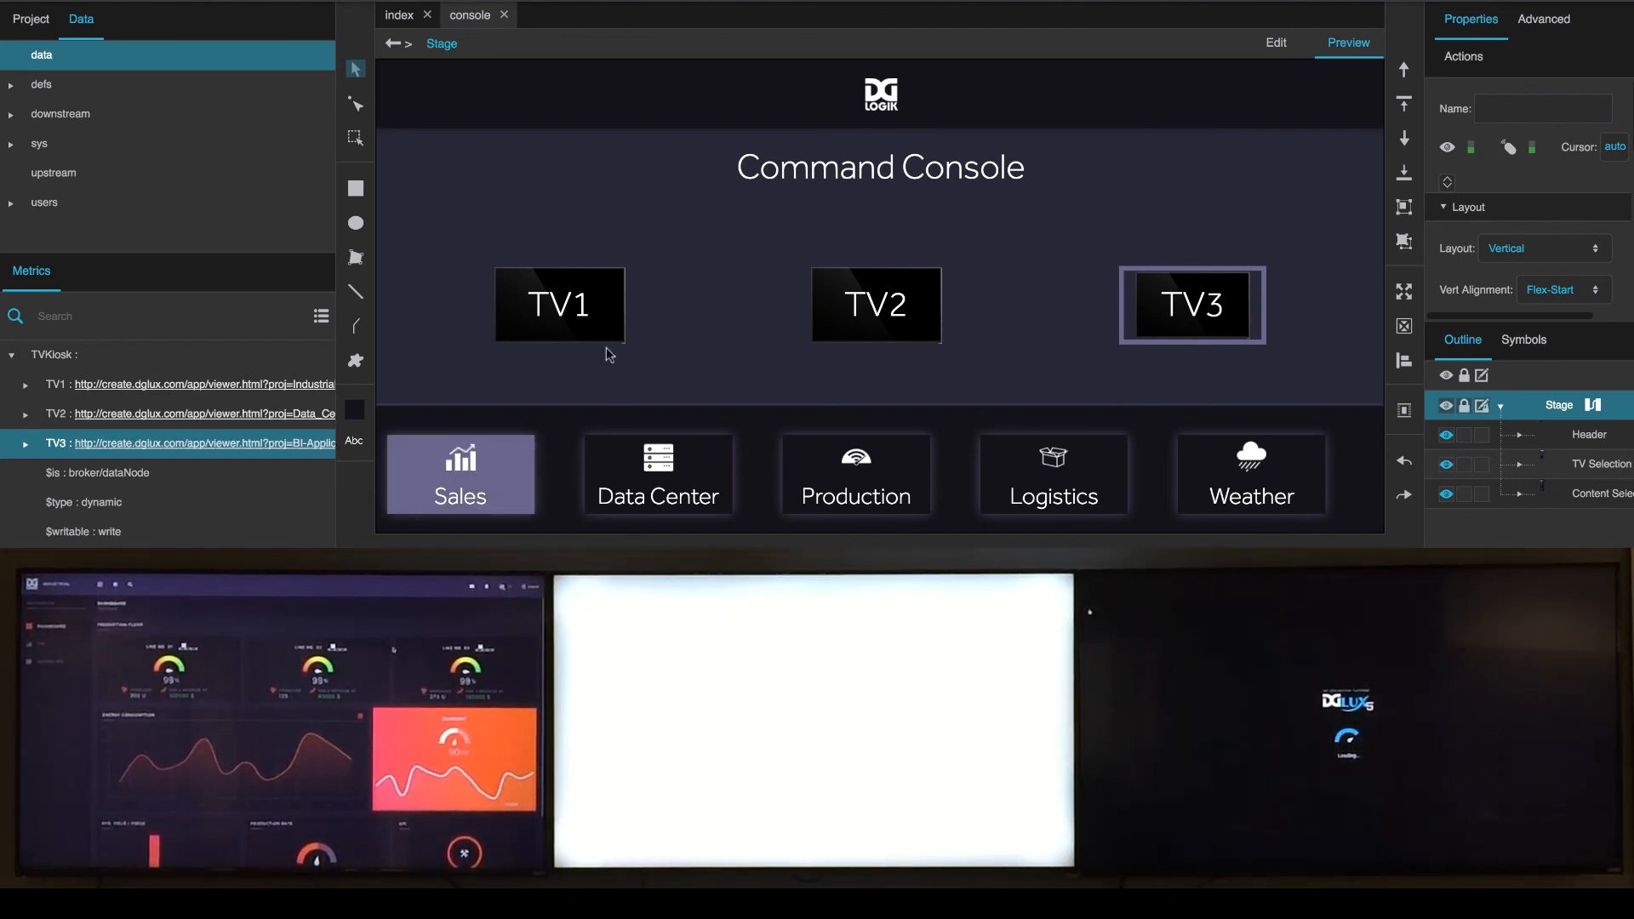
click(562, 317)
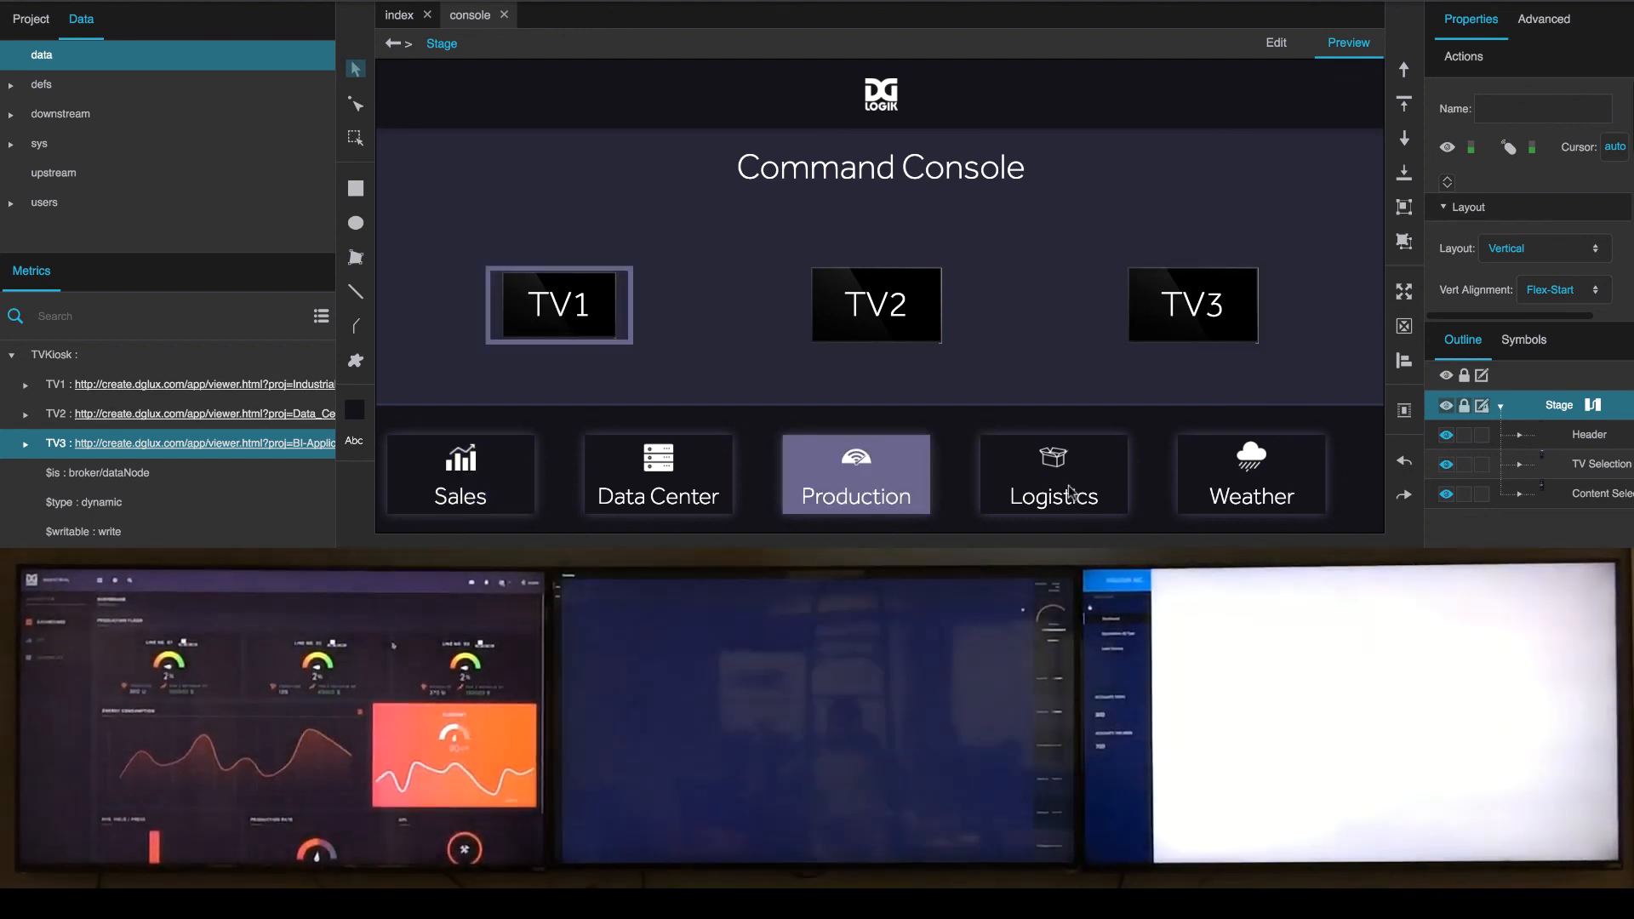
click(1069, 494)
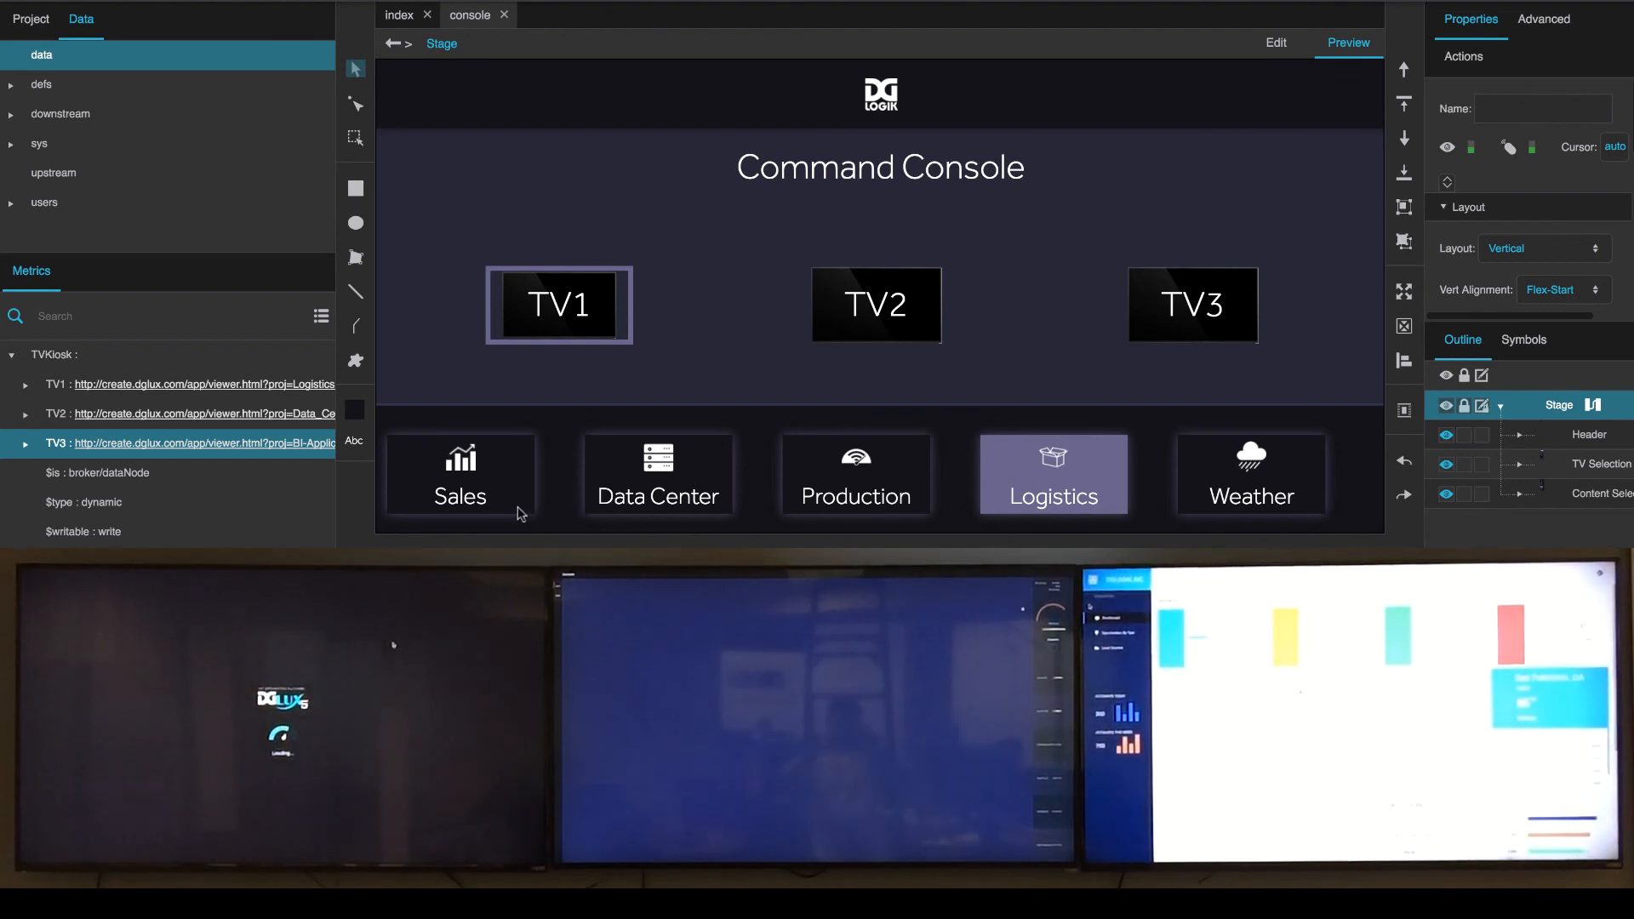